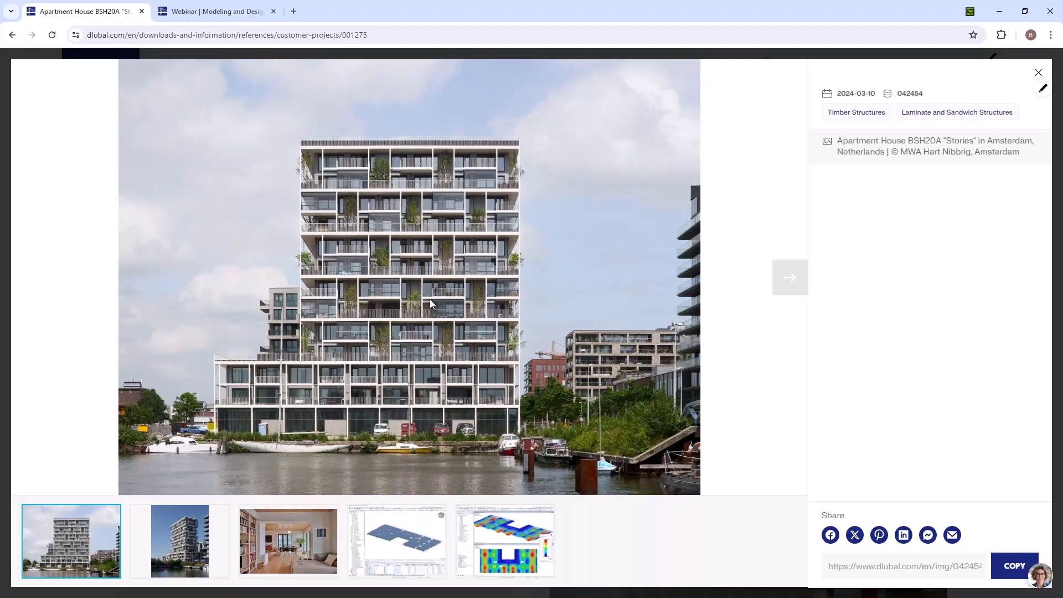
# Step: Browse the project's image gallery to the RFEM model of the cross-laminated timber plate
pyautogui.click(788, 277)
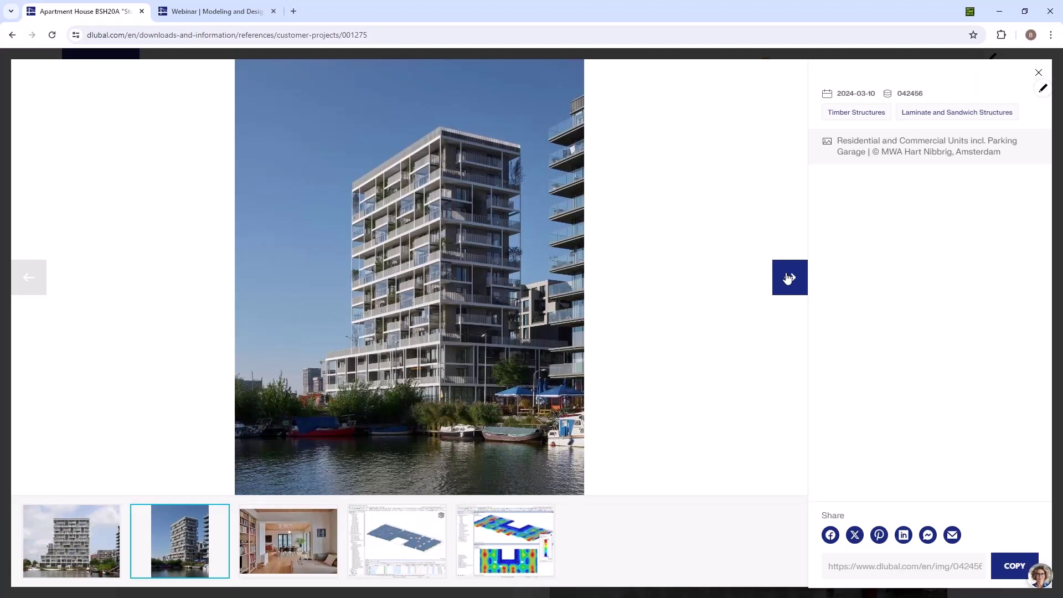
pyautogui.click(789, 277)
pyautogui.click(788, 277)
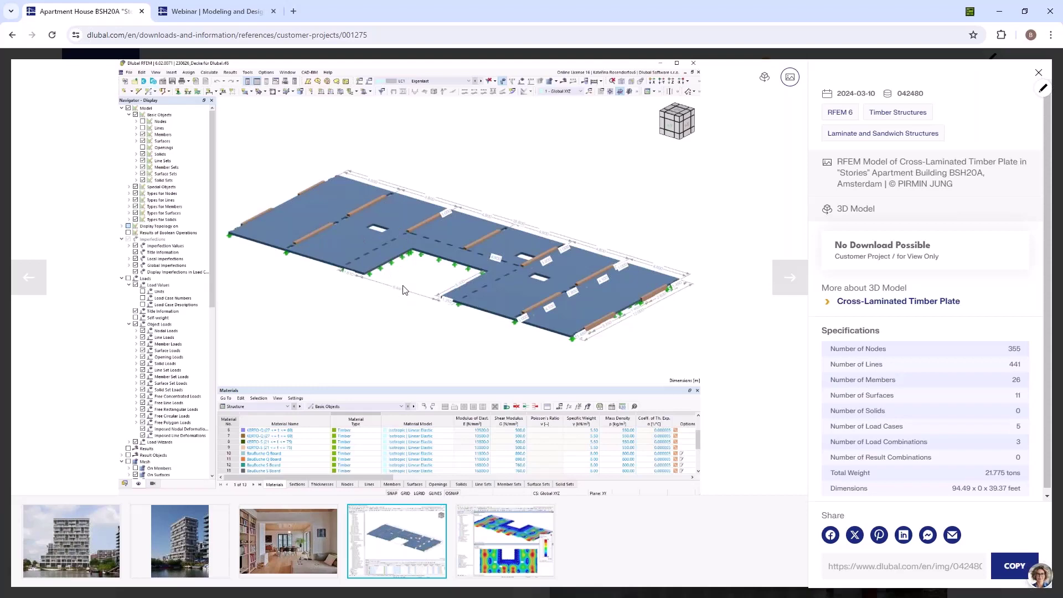
# Step: Switch to the open webinar page on modeling and designing frame structures with the Building Model add-on and look through it
pyautogui.click(215, 12)
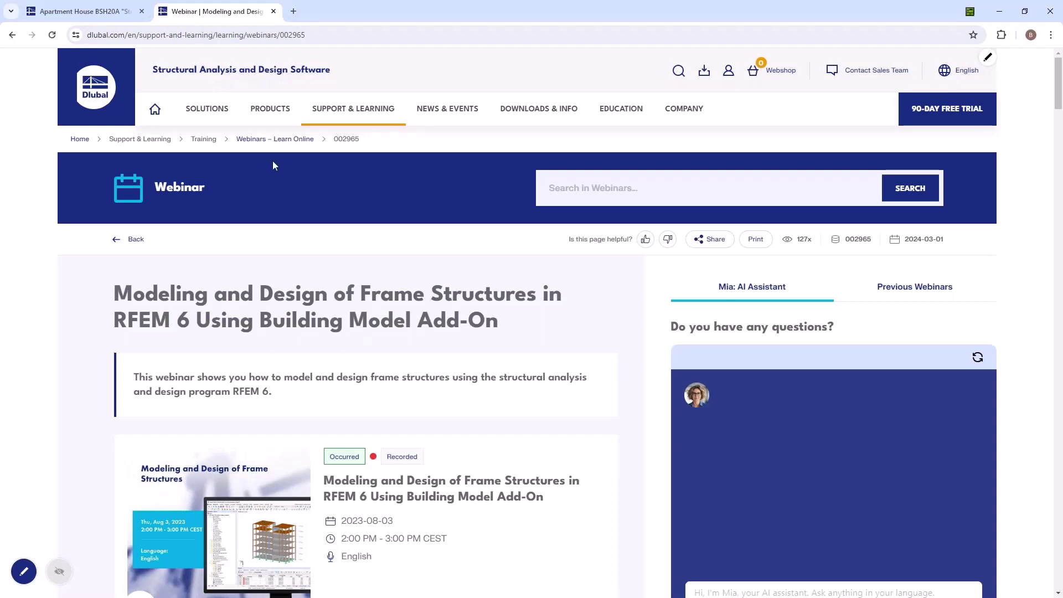
pyautogui.scroll(-7, 326, 268)
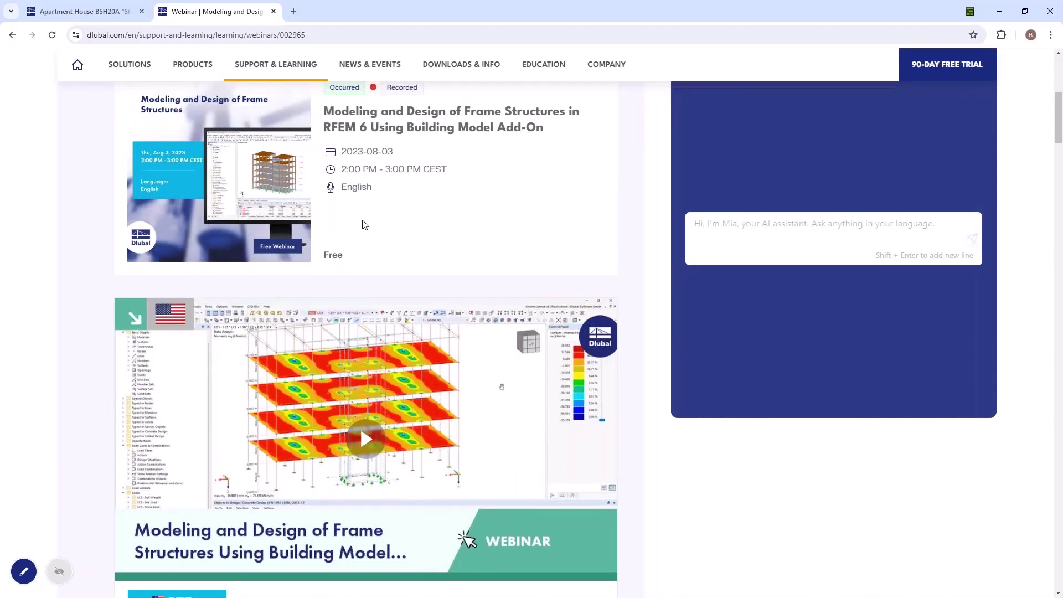
pyautogui.scroll(-10, 362, 220)
pyautogui.scroll(16, 362, 220)
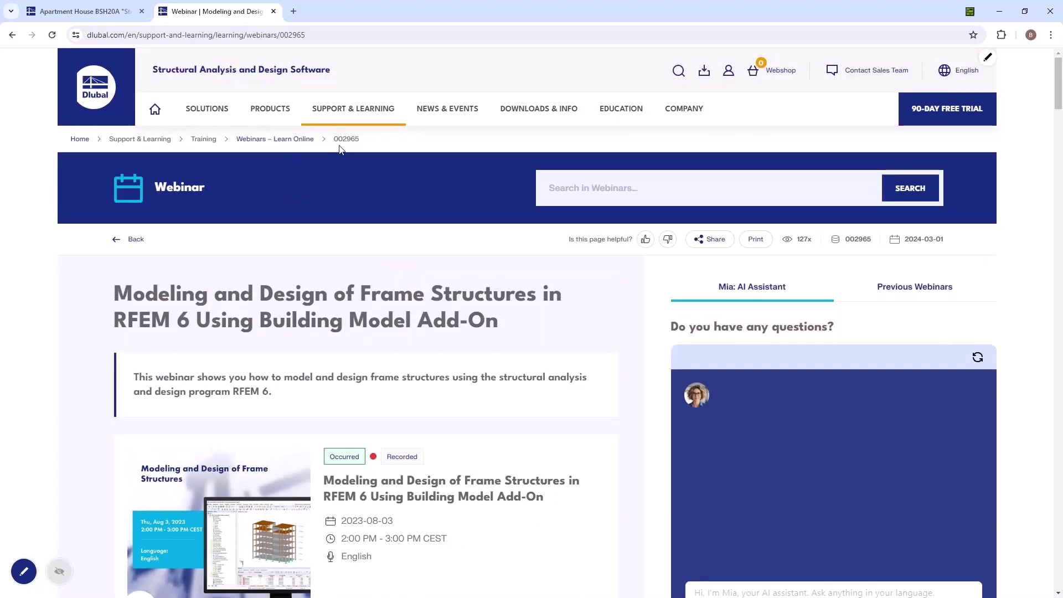
pyautogui.scroll(-6, 341, 162)
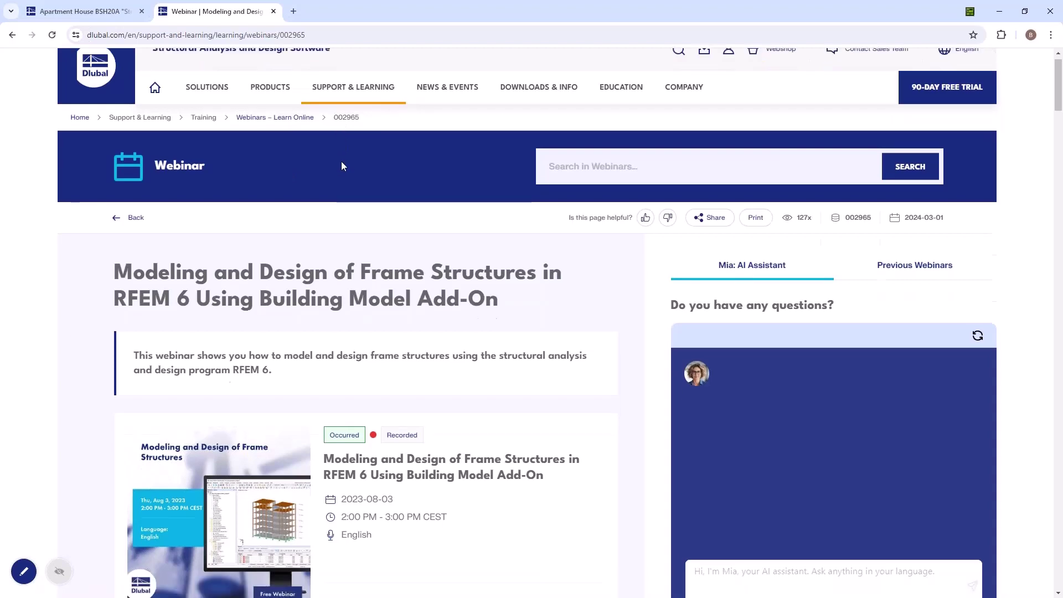
pyautogui.scroll(6, 387, 277)
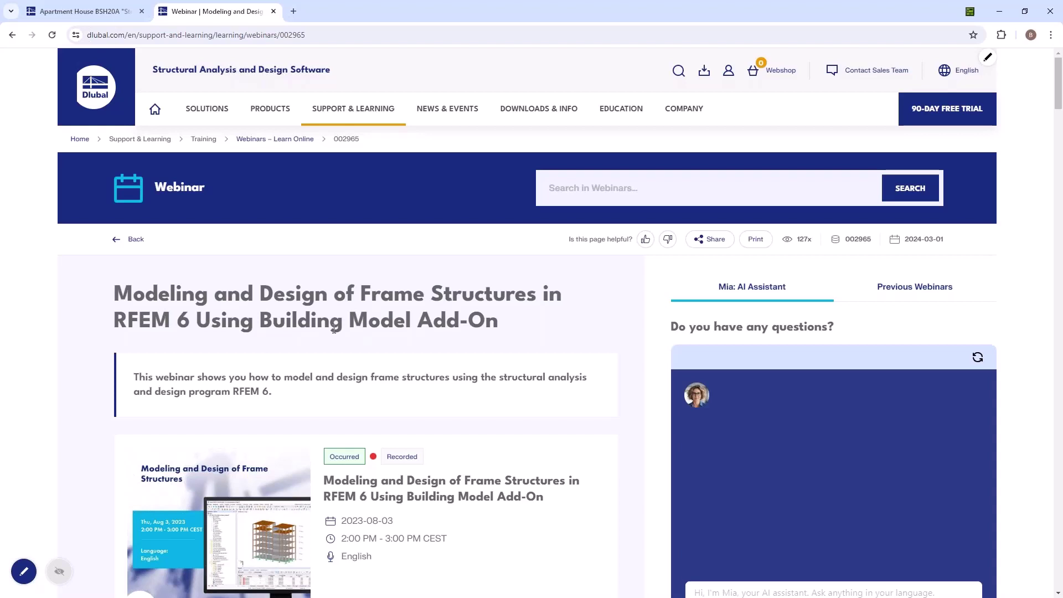
pyautogui.scroll(-3, 333, 328)
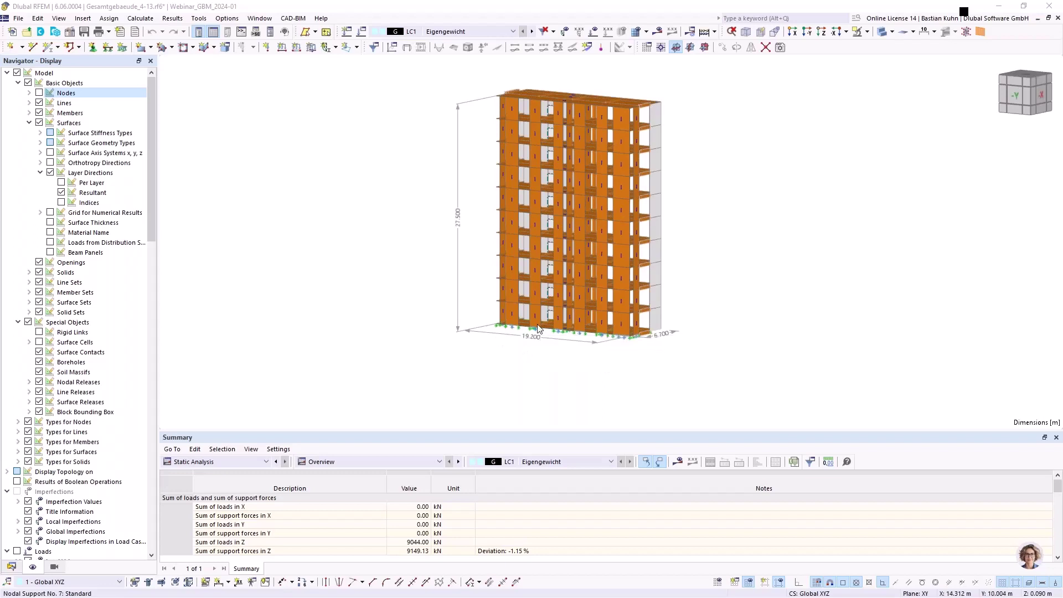
# Step: View the building along the Y-axis and isolate only the objects at its base level, including the supports
pyautogui.scroll(4, 655, 357)
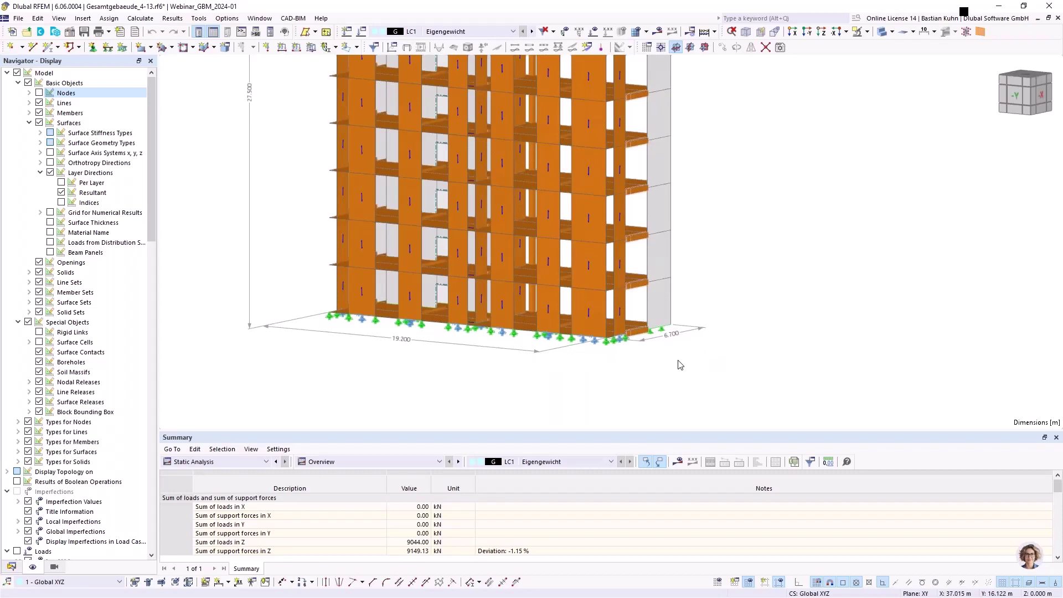
pyautogui.scroll(-3, 681, 363)
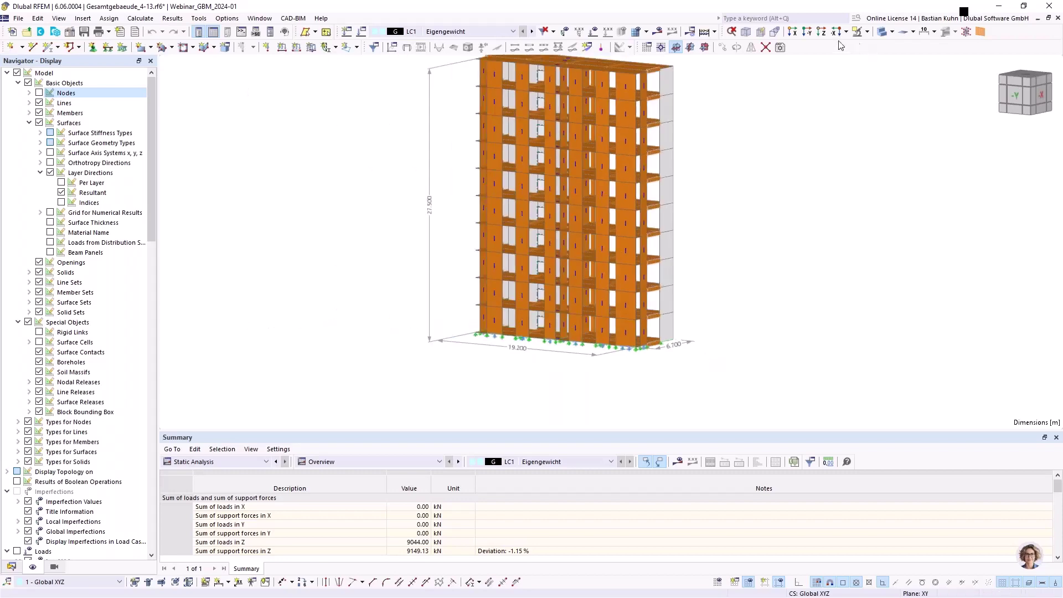
pyautogui.click(806, 31)
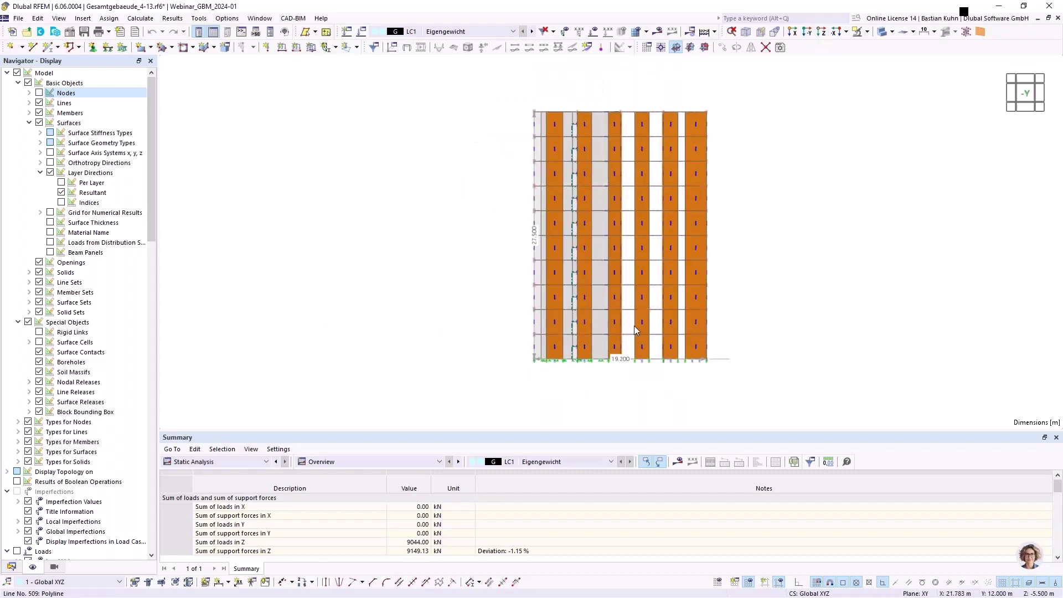
pyautogui.scroll(3, 633, 325)
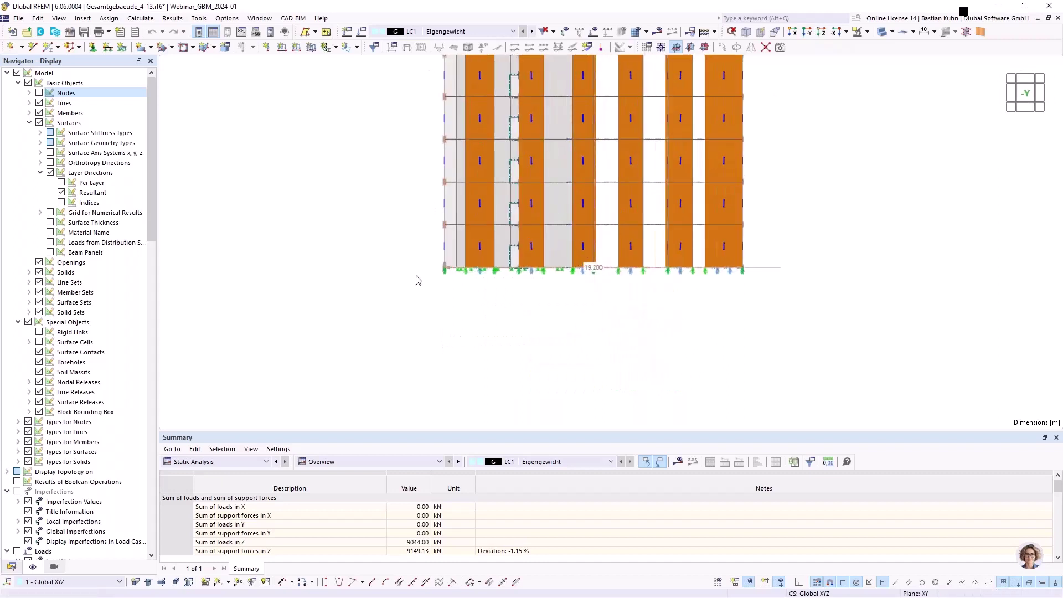
pyautogui.moveTo(412, 264); pyautogui.dragTo(813, 327)
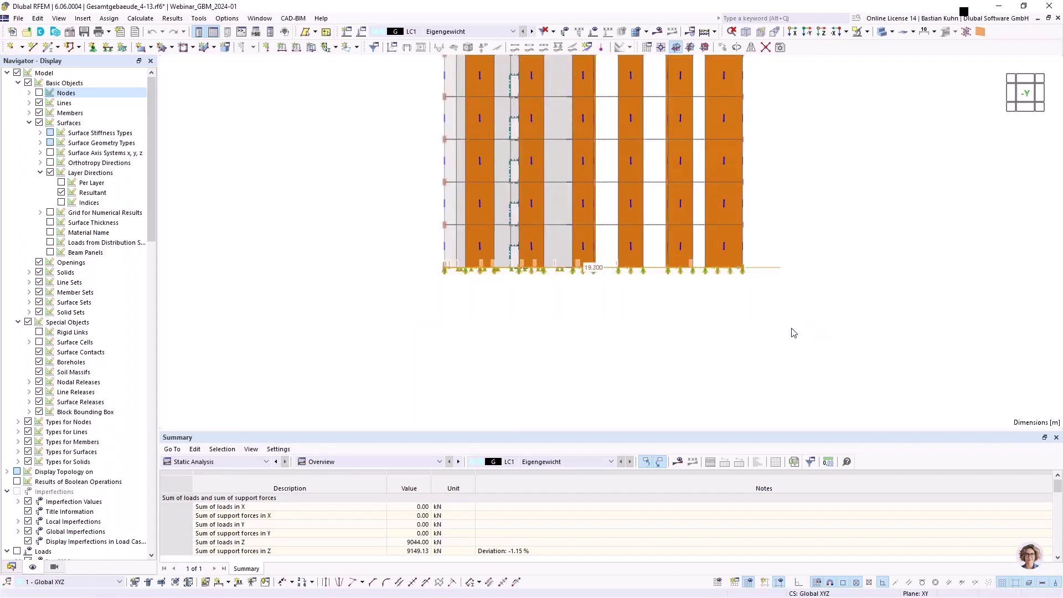
pyautogui.click(856, 33)
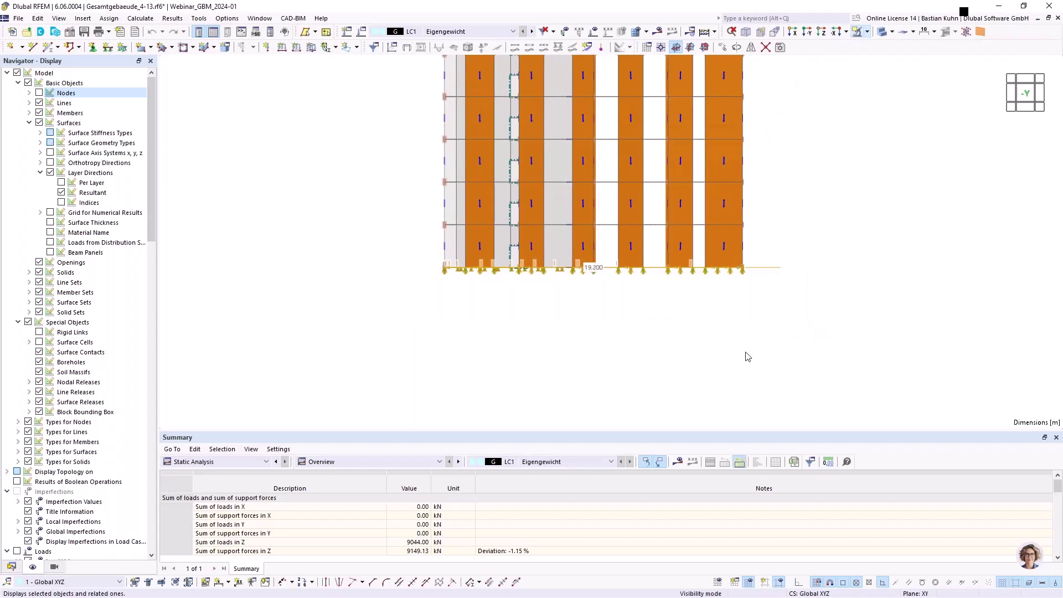
# Step: Display the isolated floor slab transparently in a three-dimensional view and show its nodes
pyautogui.moveTo(695, 306); pyautogui.dragTo(613, 324, button='middle')
pyautogui.scroll(4, 603, 239)
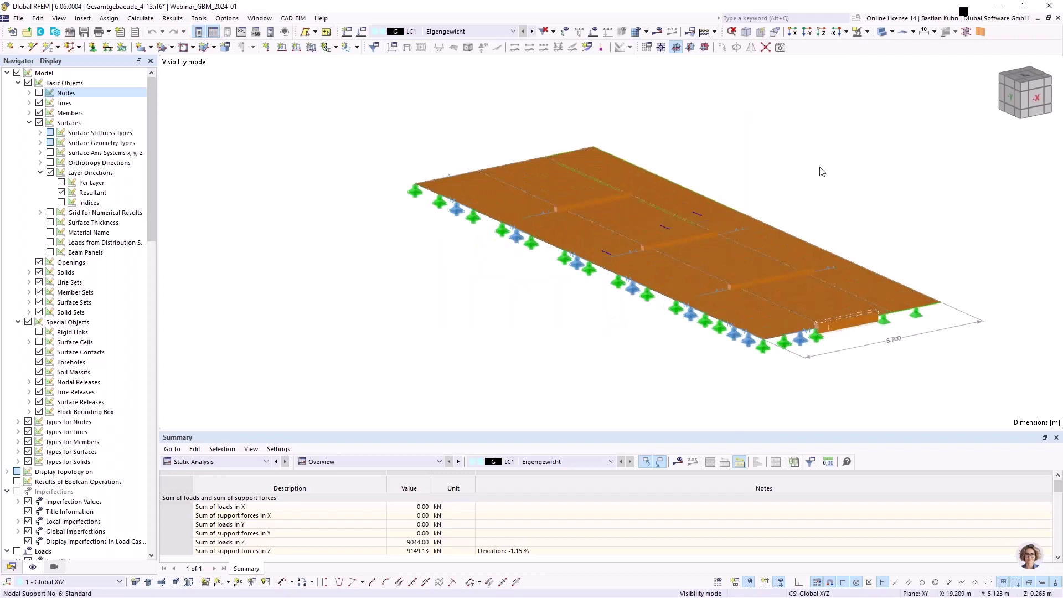
pyautogui.click(883, 32)
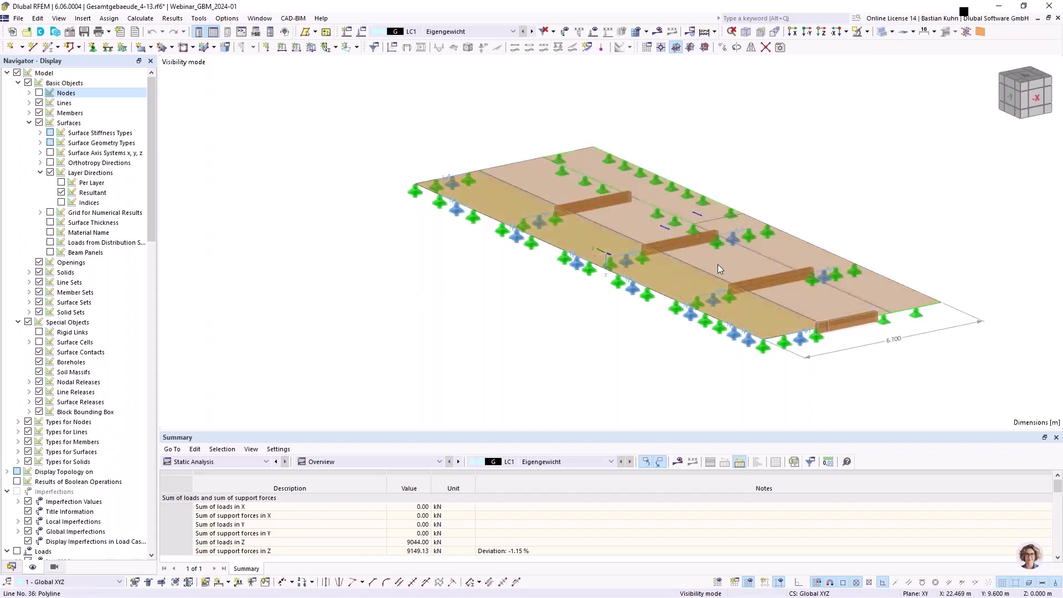
pyautogui.click(39, 93)
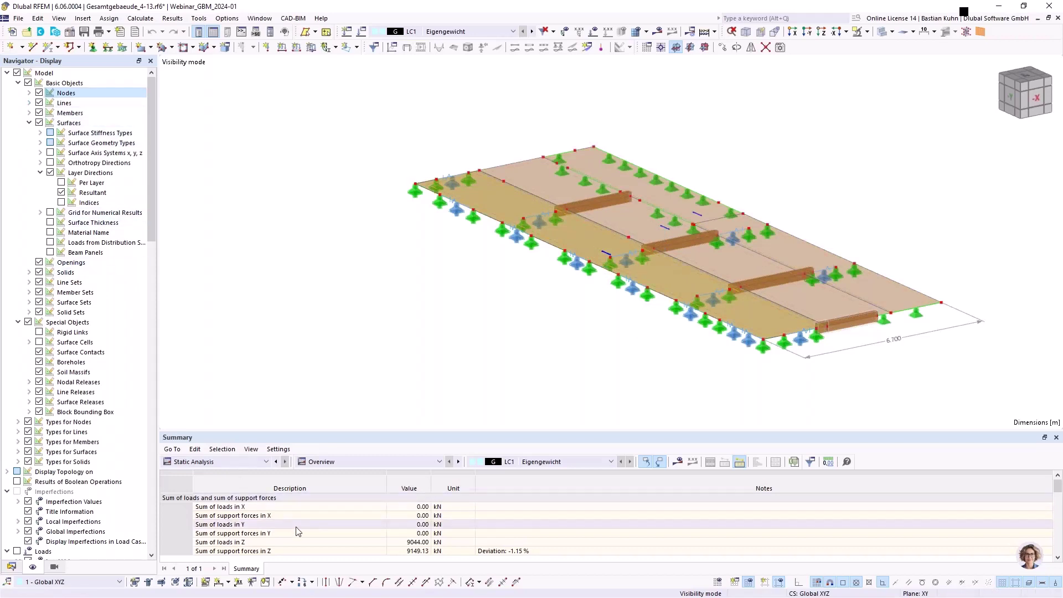
# Step: Add a linear dimension from the slab's corner node to the adjacent end node of the edge beam, offset about -1.58 m
pyautogui.click(220, 582)
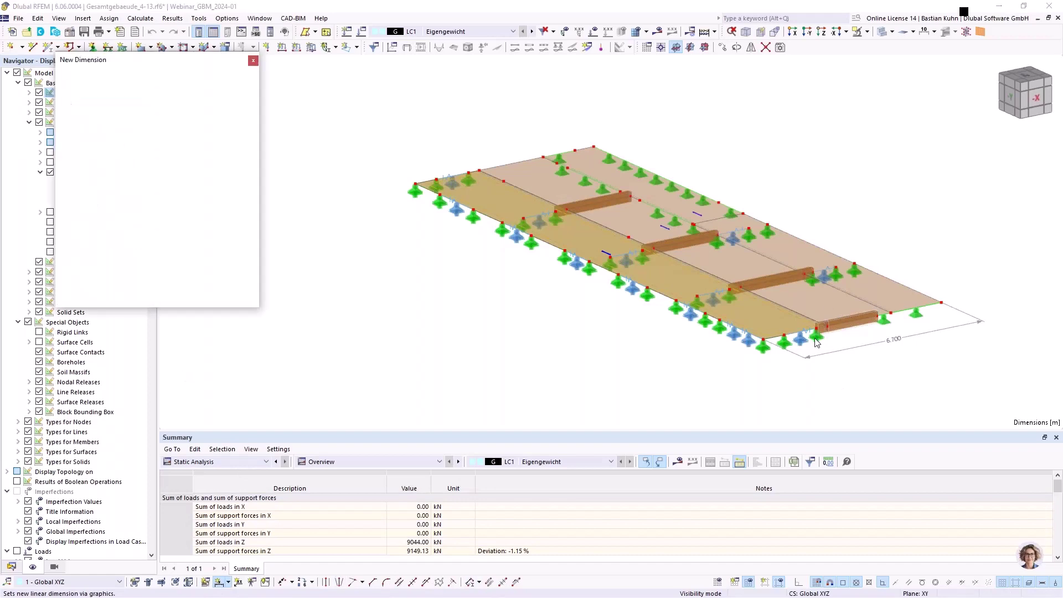
pyautogui.scroll(1, 791, 357)
pyautogui.scroll(3, 791, 356)
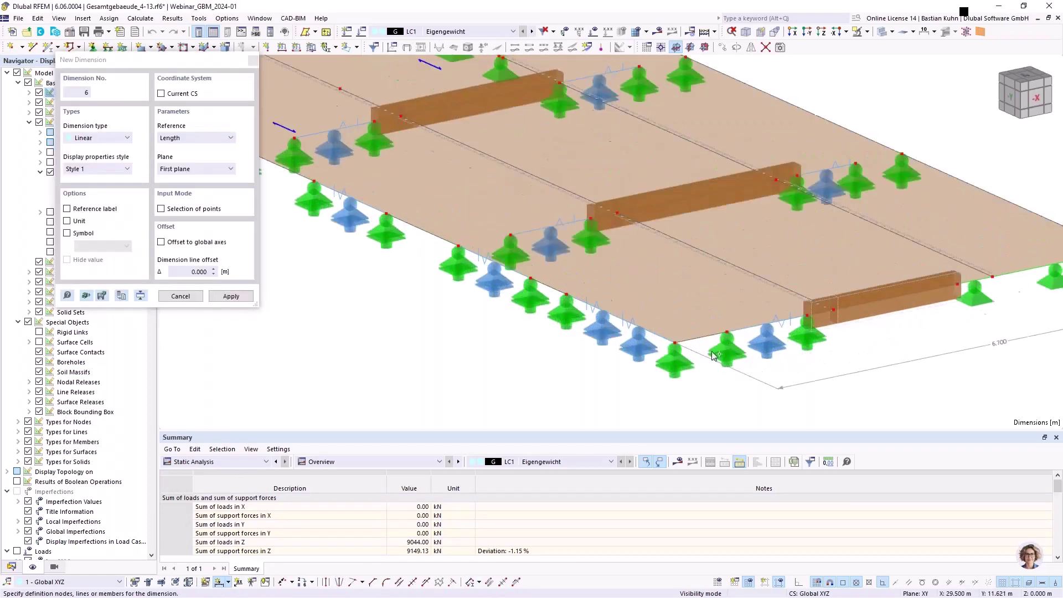
pyautogui.click(838, 318)
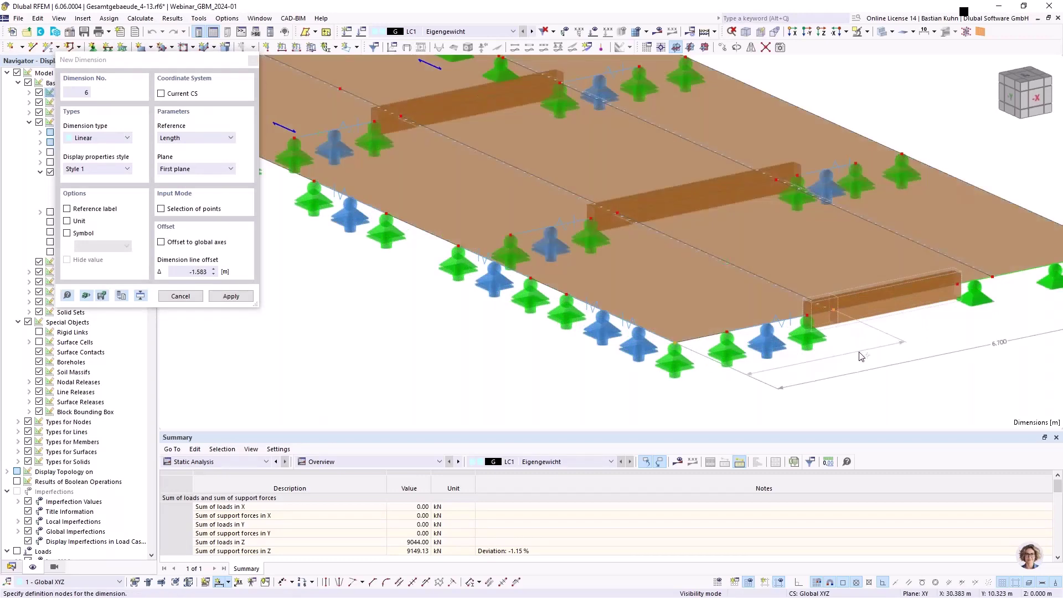
pyautogui.click(789, 371)
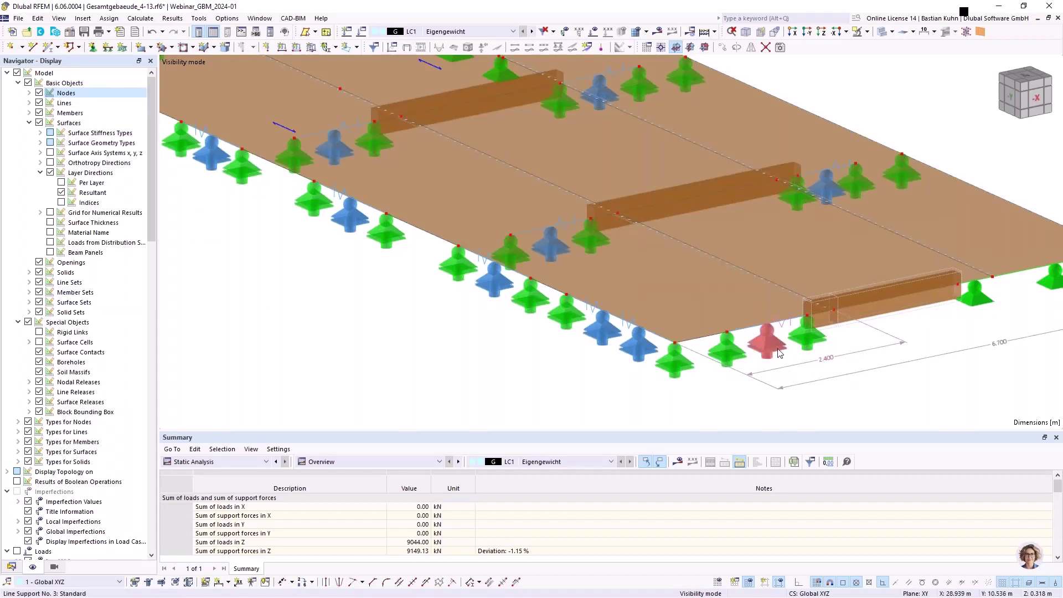
pyautogui.moveTo(783, 354)
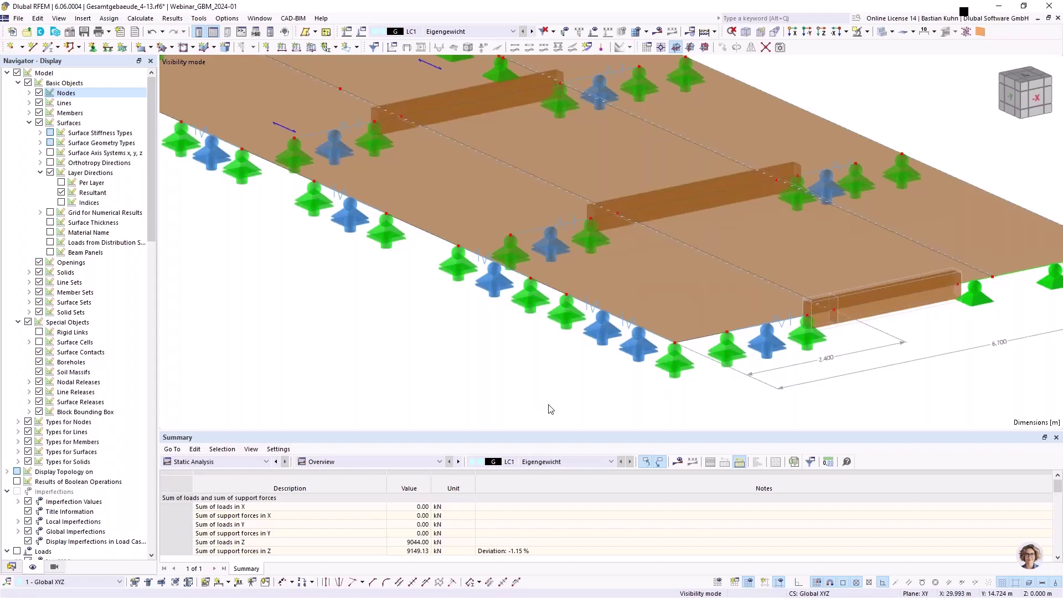
# Step: Inspect the hinge conditions of the line hinge between the floor slab surfaces and close its settings without changes
pyautogui.scroll(-5, 589, 356)
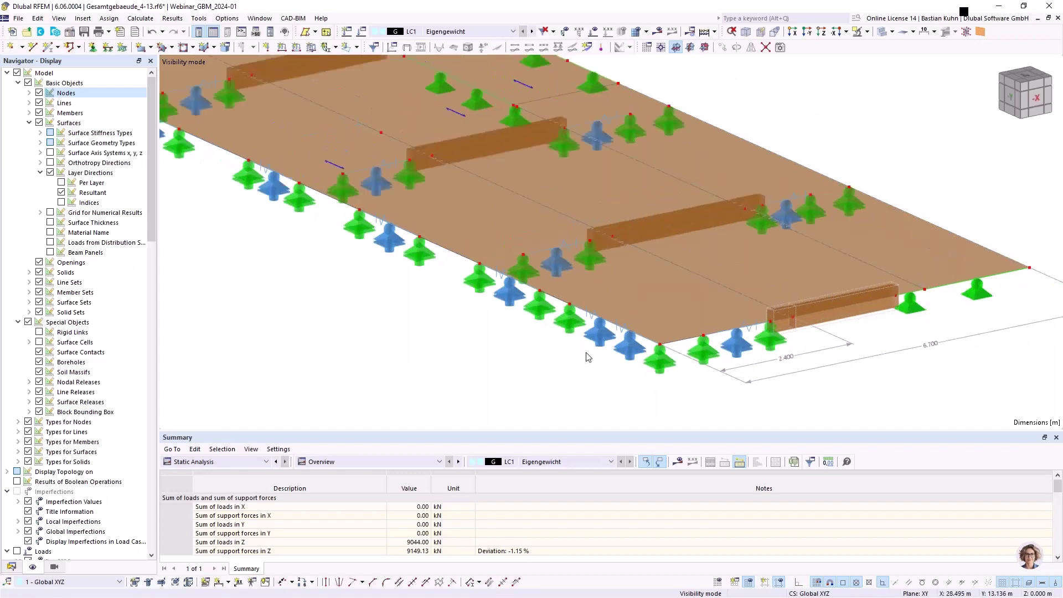
pyautogui.scroll(5, 578, 262)
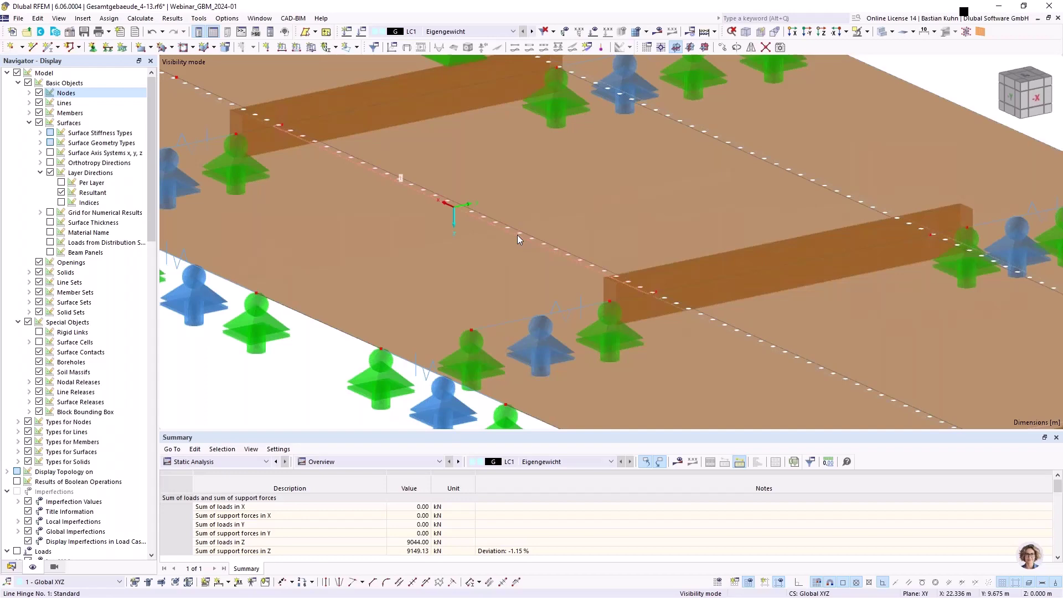
pyautogui.doubleClick(517, 234)
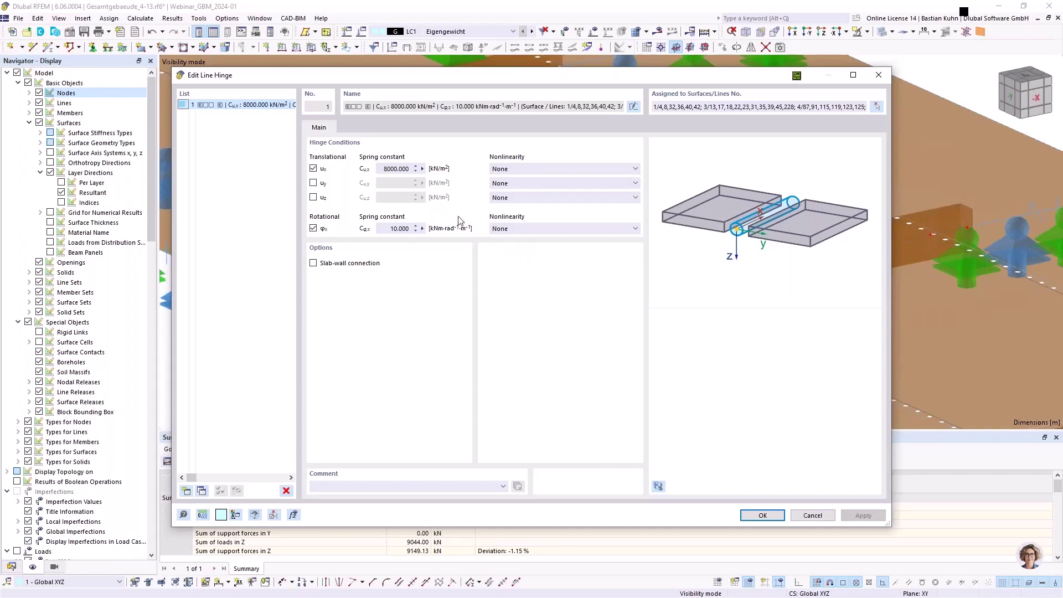
pyautogui.click(881, 75)
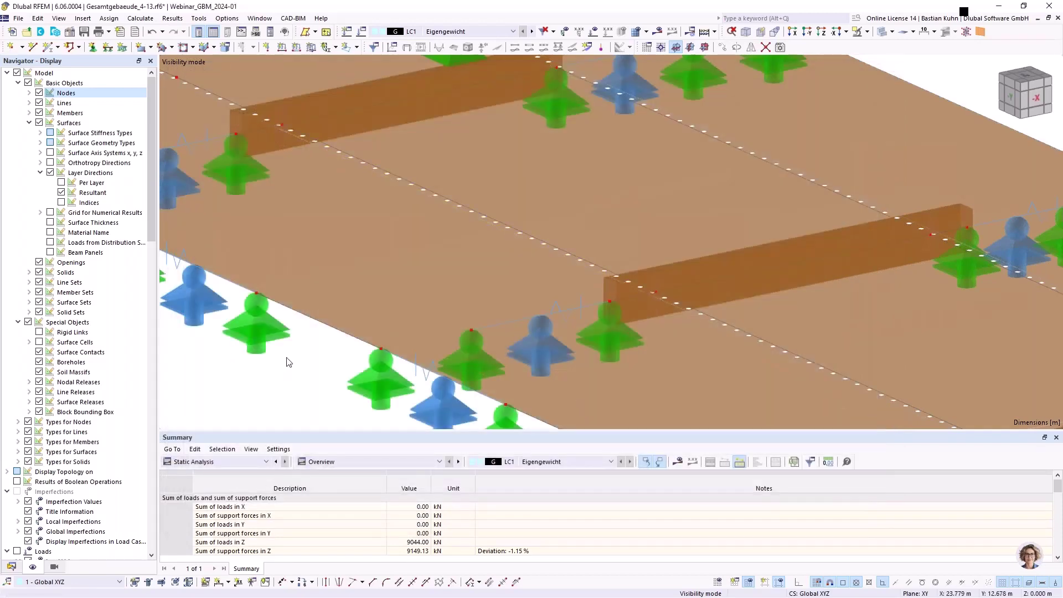
# Step: Examine the floor slab along the X-axis and in perspective with the LC1 Eigengewicht loads displayed, and hide the loads again
pyautogui.scroll(-5, 280, 375)
pyautogui.scroll(5, 414, 313)
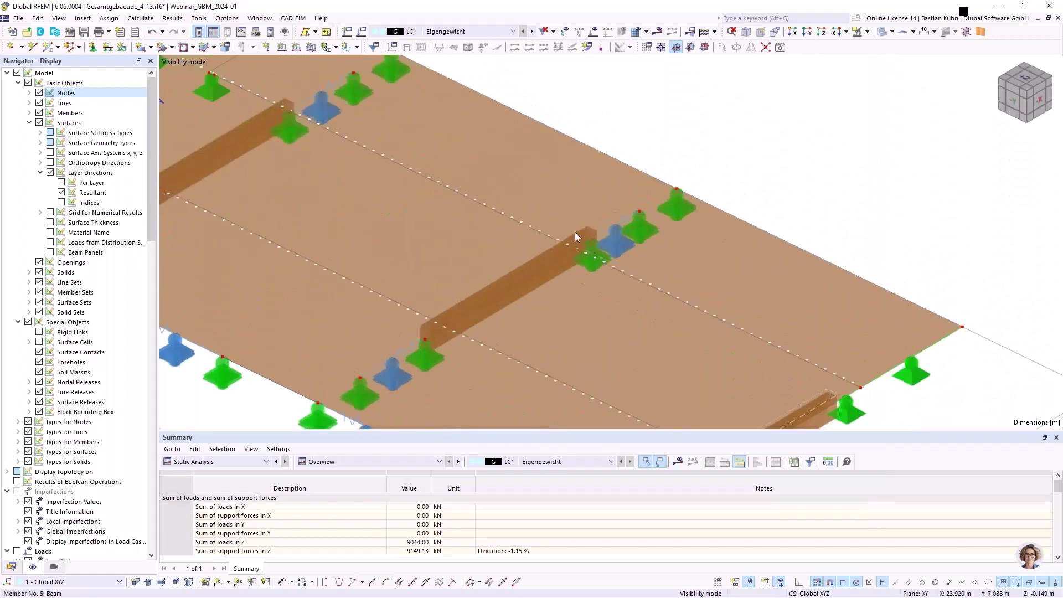
pyautogui.scroll(-5, 559, 244)
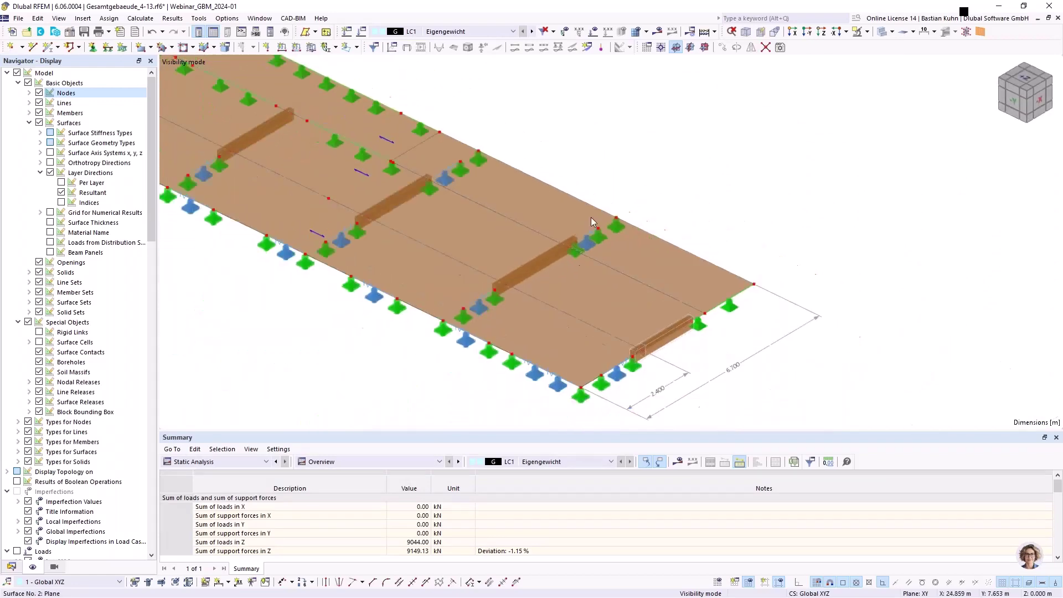
pyautogui.click(793, 32)
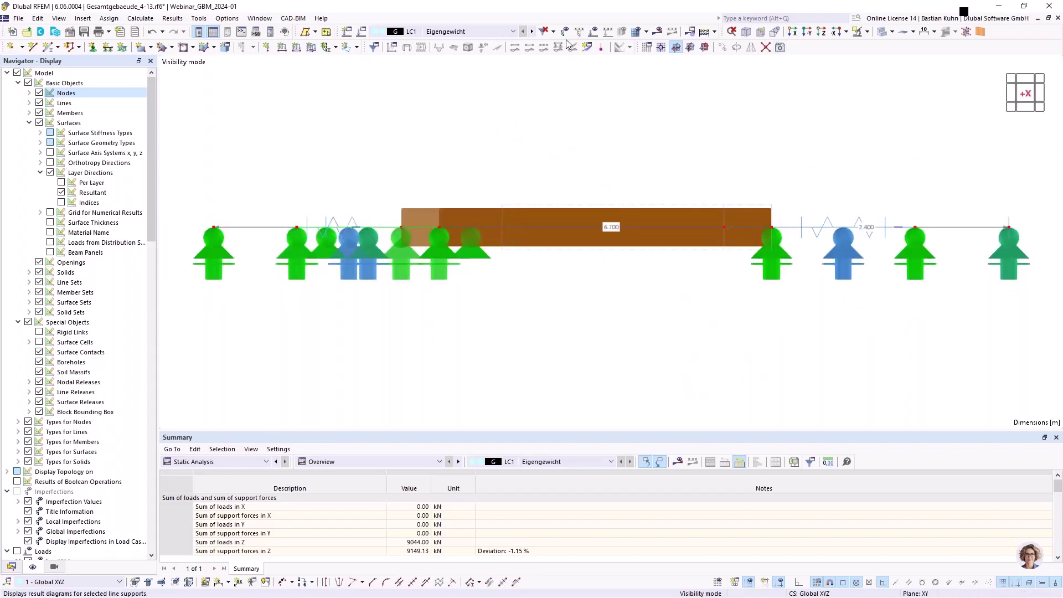
pyautogui.click(592, 32)
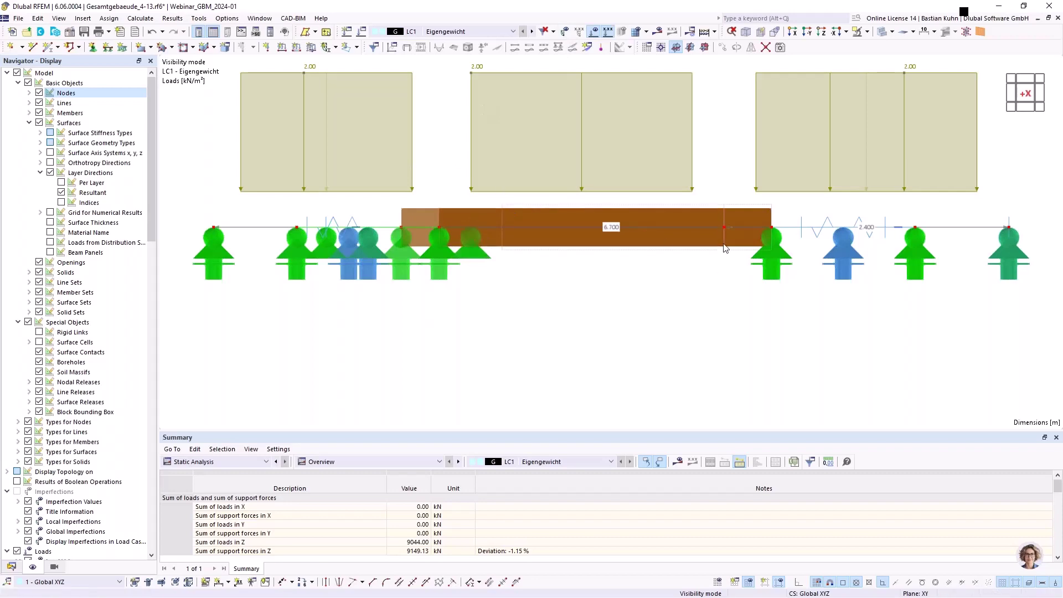
pyautogui.keyDown('ctrl'); pyautogui.moveTo(620, 309); pyautogui.dragTo(657, 337, button='middle'); pyautogui.keyUp('ctrl')
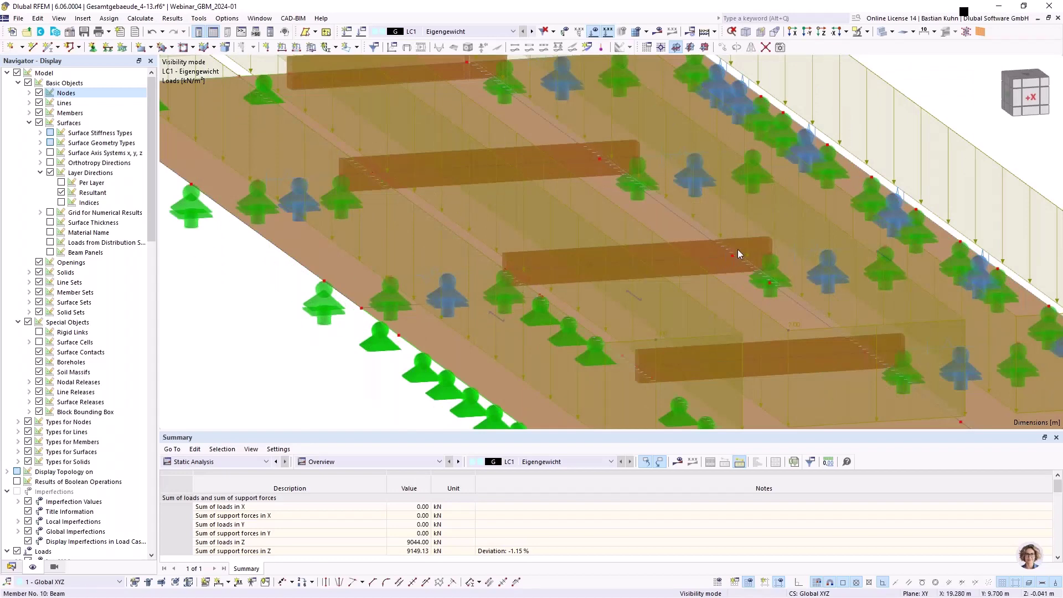
pyautogui.moveTo(738, 253)
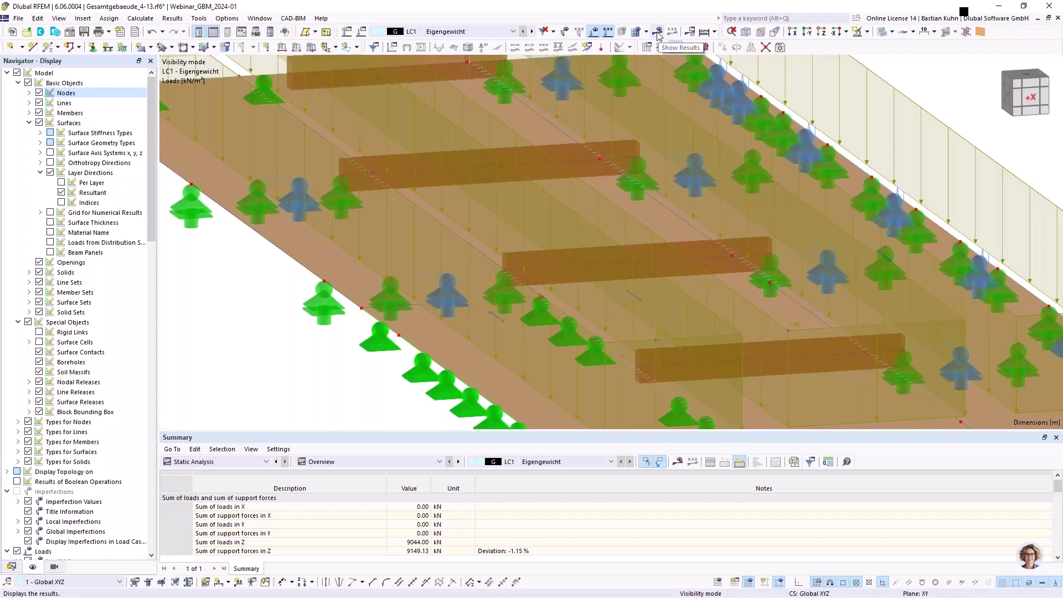
pyautogui.click(593, 32)
pyautogui.scroll(-2, 649, 220)
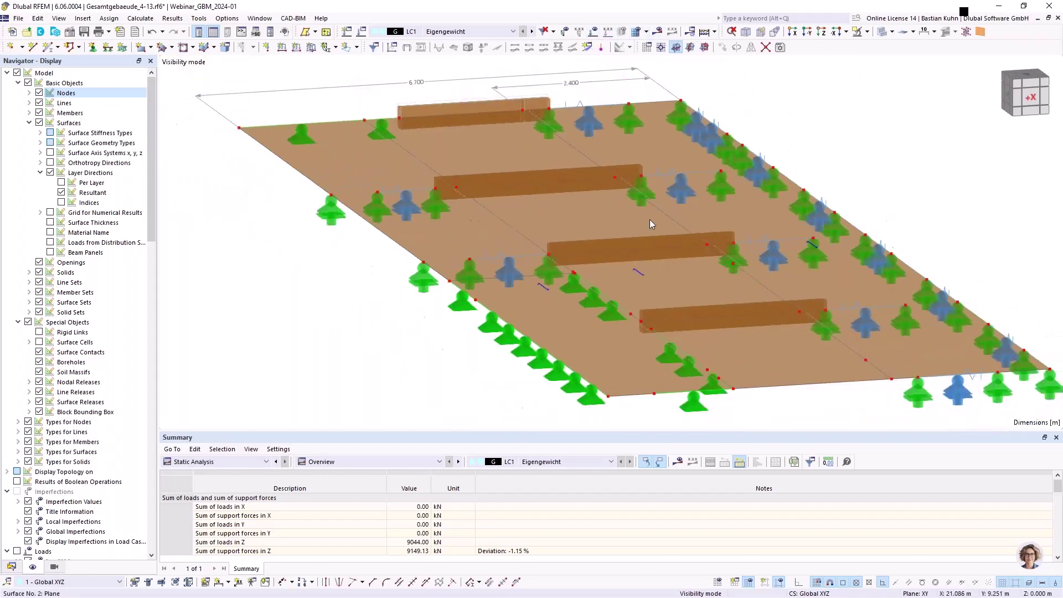
pyautogui.keyDown('ctrl'); pyautogui.moveTo(649, 220); pyautogui.dragTo(563, 260, button='middle'); pyautogui.keyUp('ctrl')
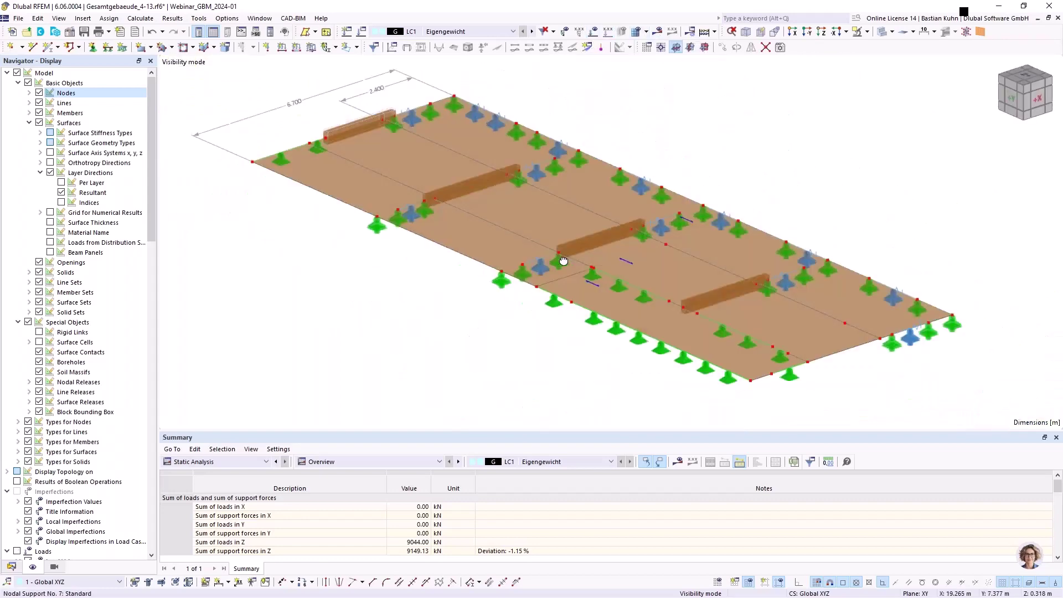
pyautogui.scroll(3, 492, 258)
pyautogui.scroll(-5, 346, 182)
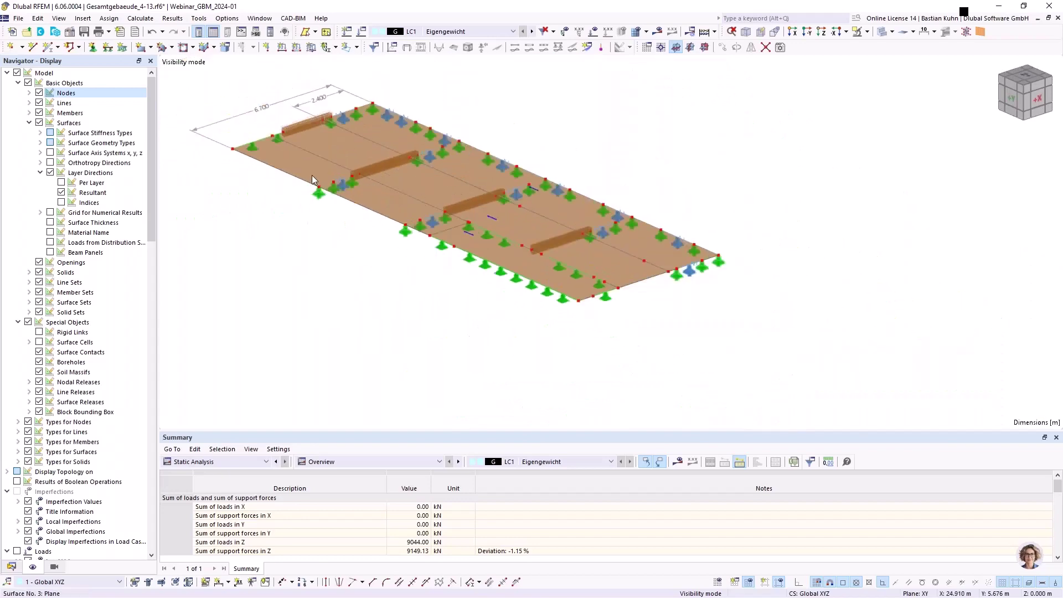
# Step: Examine the line and nodal supports at the beam's end near the floor slab's long edge, selecting the outer nodal support
pyautogui.scroll(5, 312, 179)
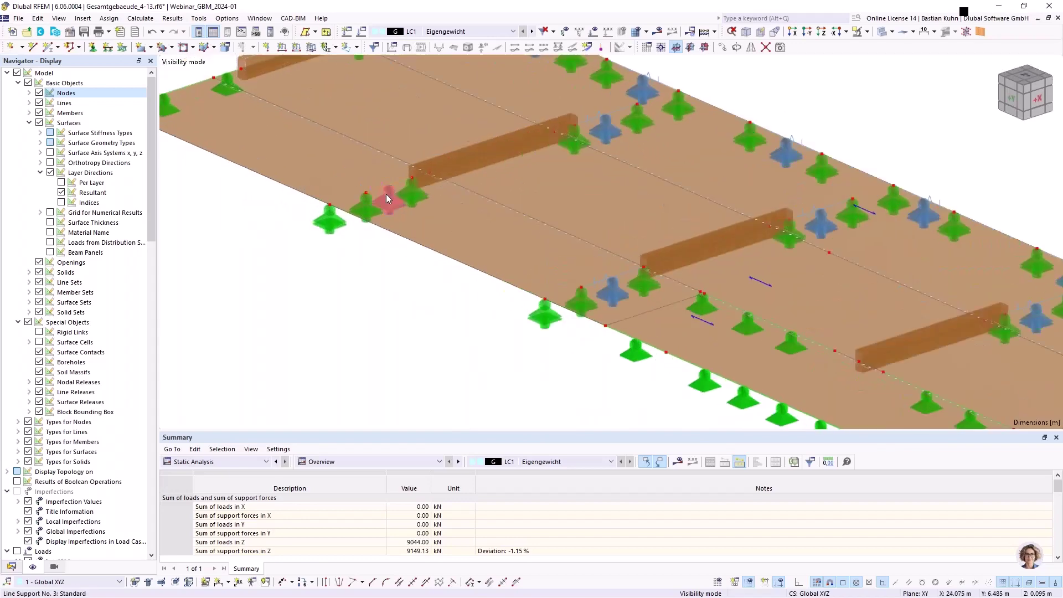
pyautogui.moveTo(387, 195)
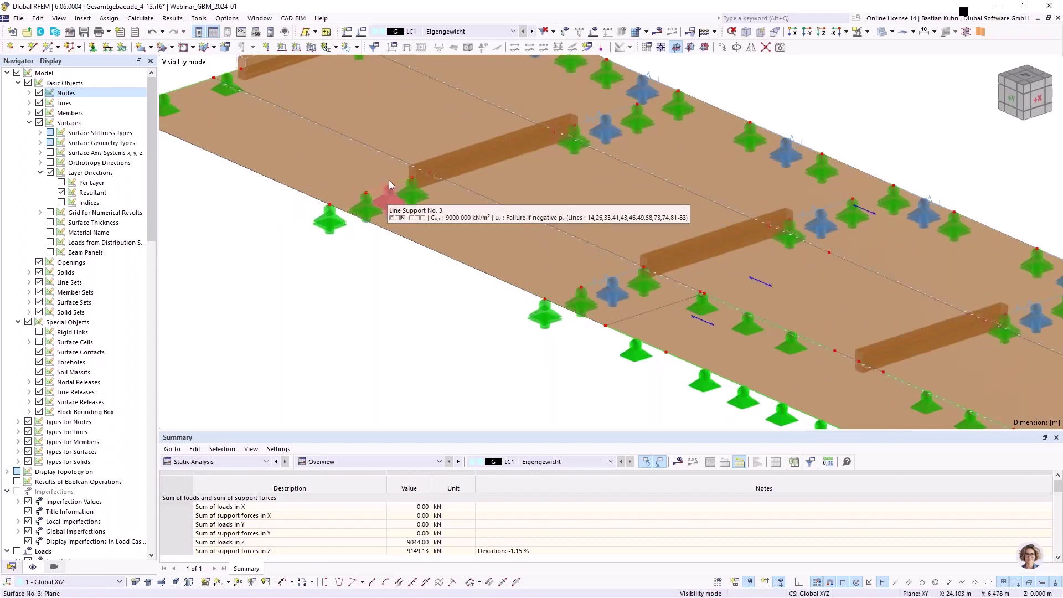
pyautogui.scroll(4, 390, 185)
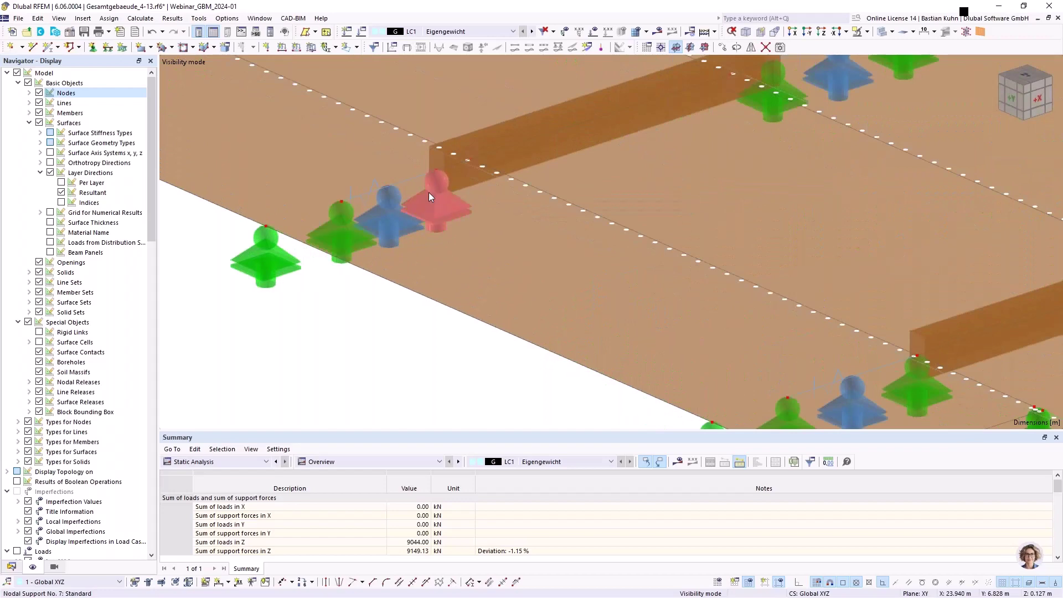
pyautogui.click(319, 233)
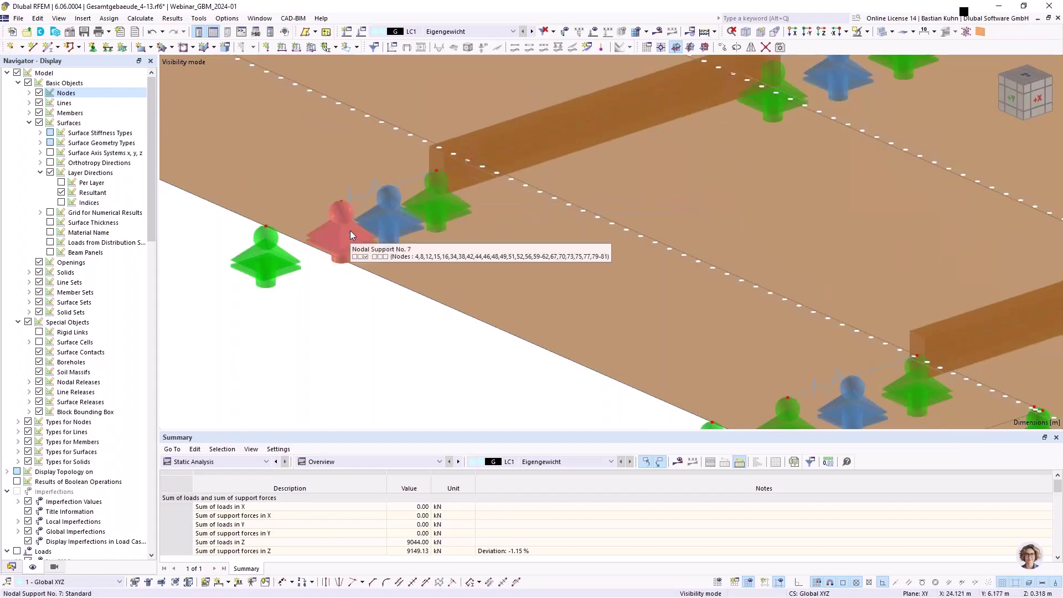
pyautogui.scroll(-5, 349, 228)
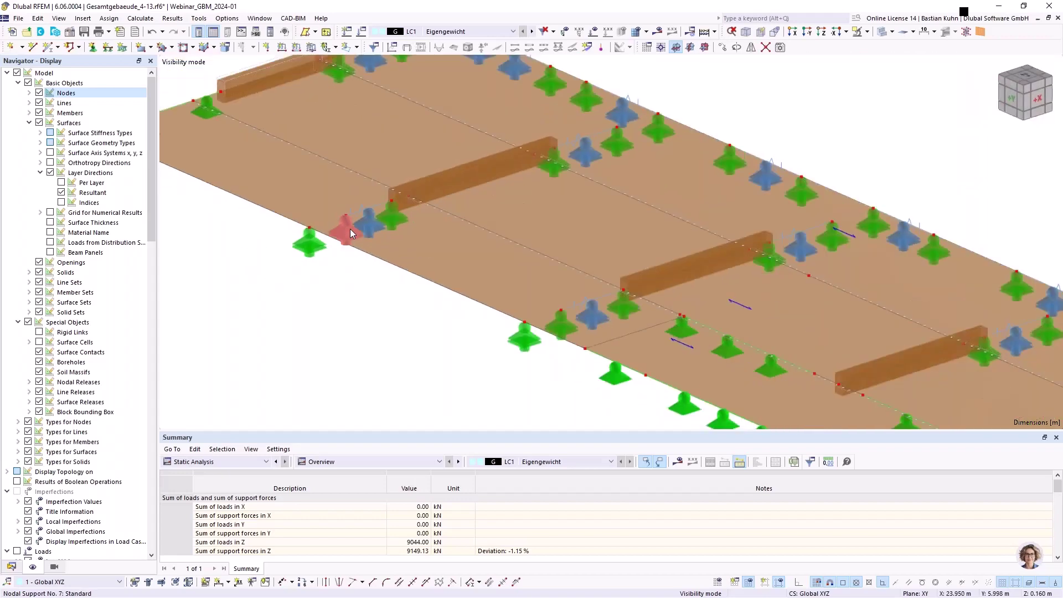
pyautogui.scroll(-1, 350, 228)
pyautogui.scroll(1, 393, 165)
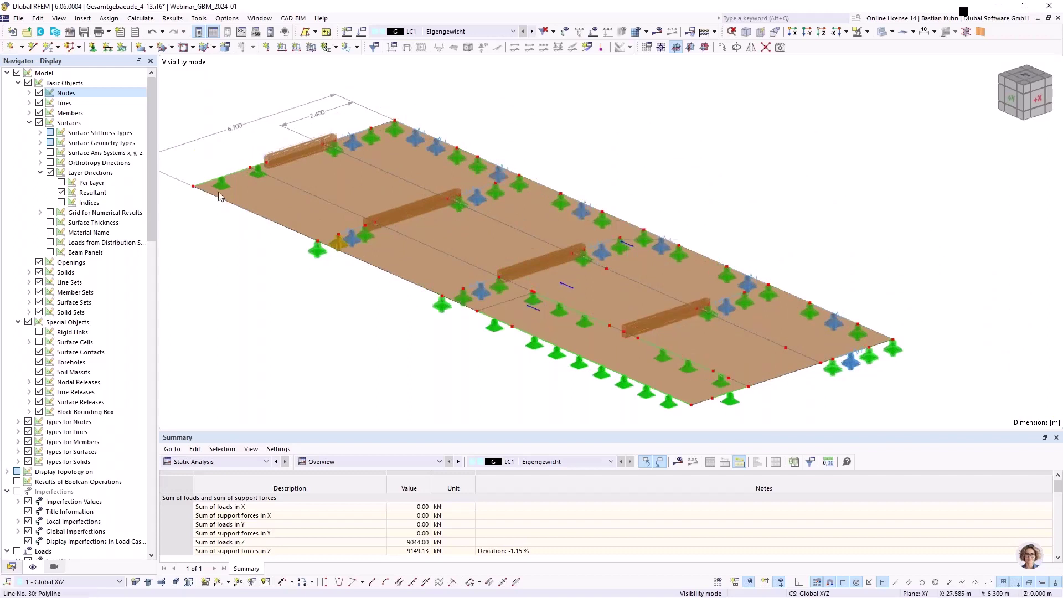
# Step: Open the floor slab surface's properties and inspect the layer structure of its assigned Derix X-200/5s thickness
pyautogui.click(260, 173)
pyautogui.doubleClick(285, 207)
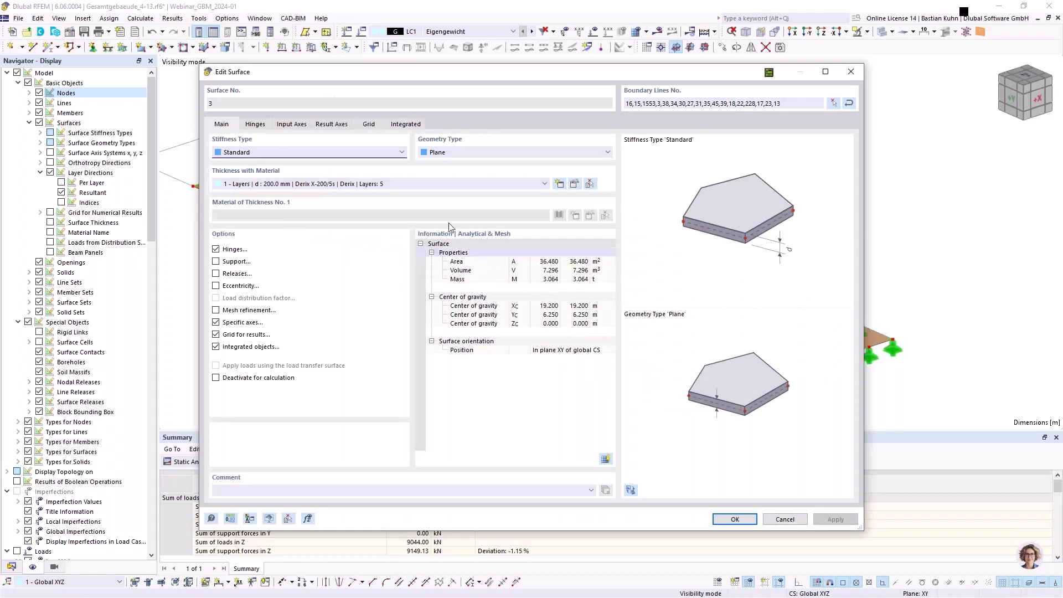
pyautogui.moveTo(563, 72); pyautogui.dragTo(703, 88)
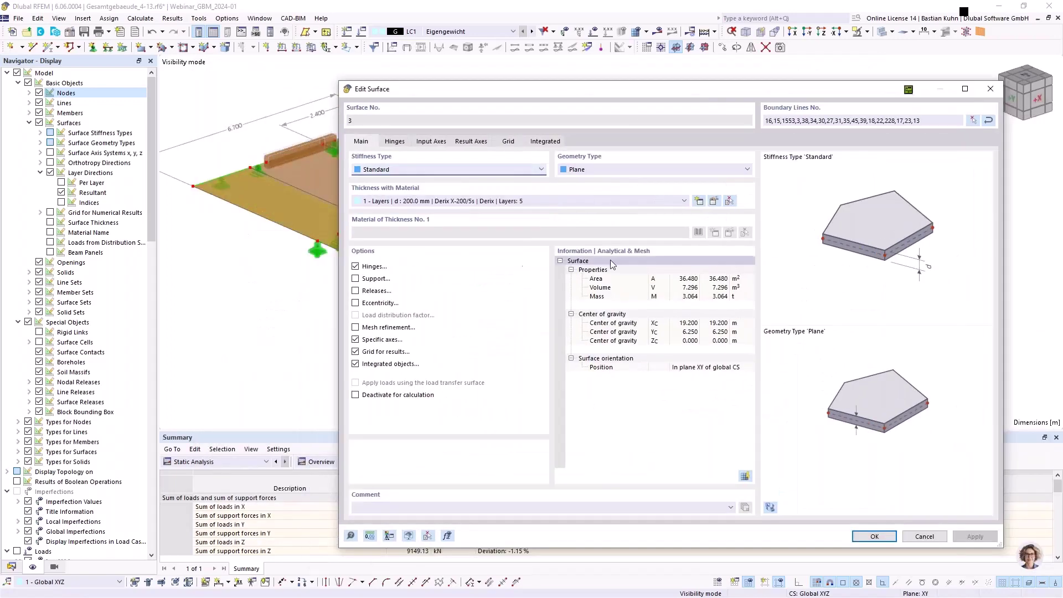
pyautogui.click(716, 203)
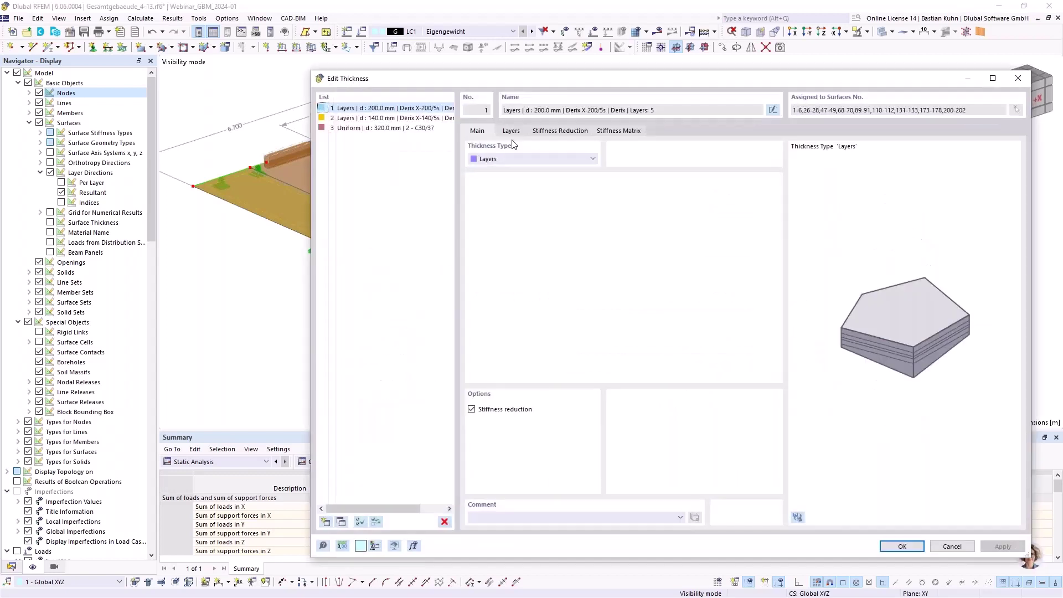
pyautogui.click(510, 133)
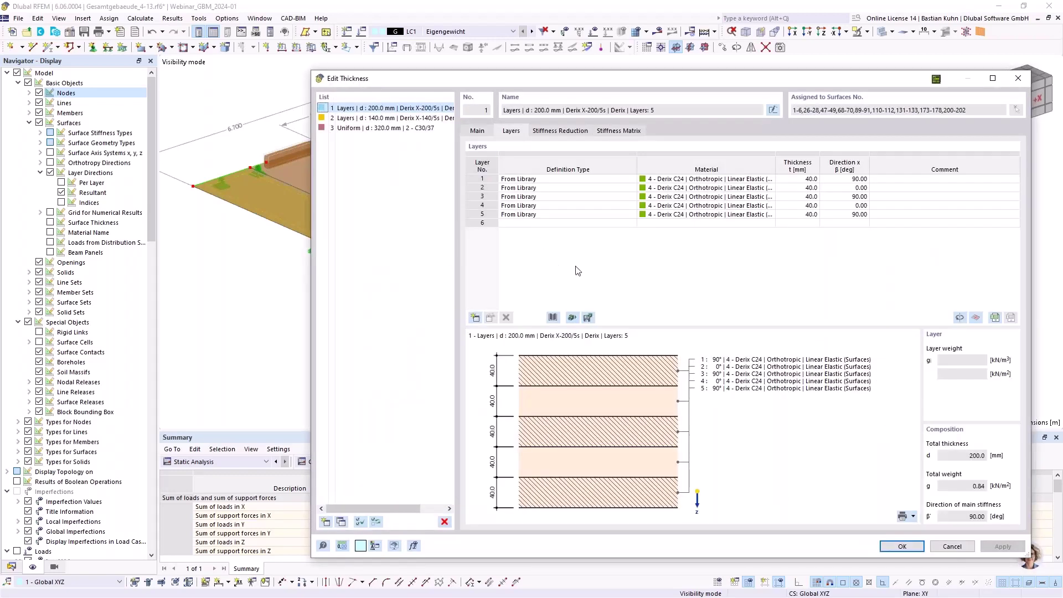
# Step: Browse the manufacturers and regions available in the layer composition library and close it without choosing a composition
pyautogui.click(552, 318)
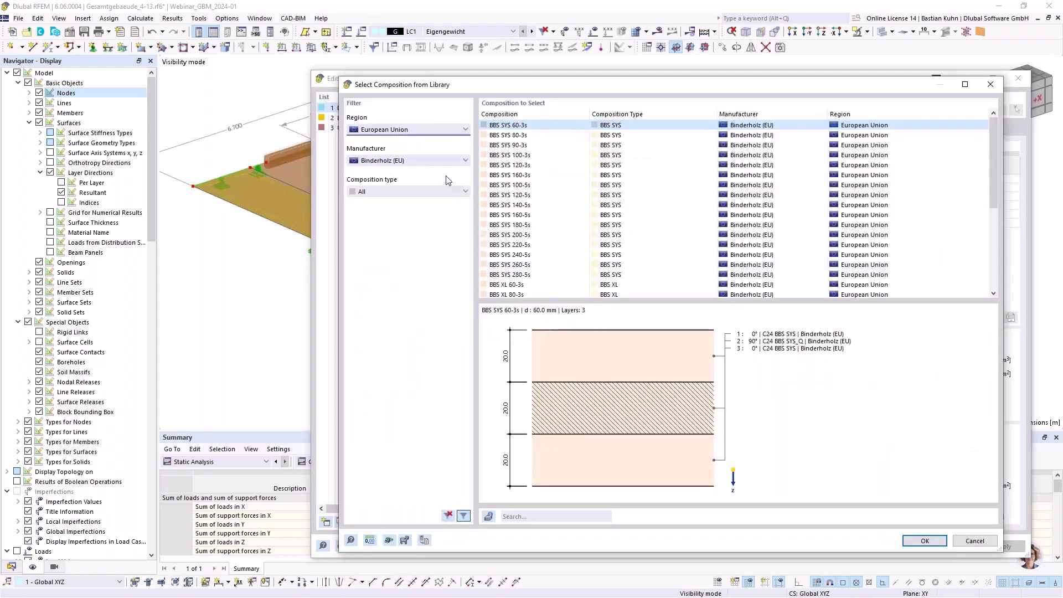
pyautogui.click(441, 160)
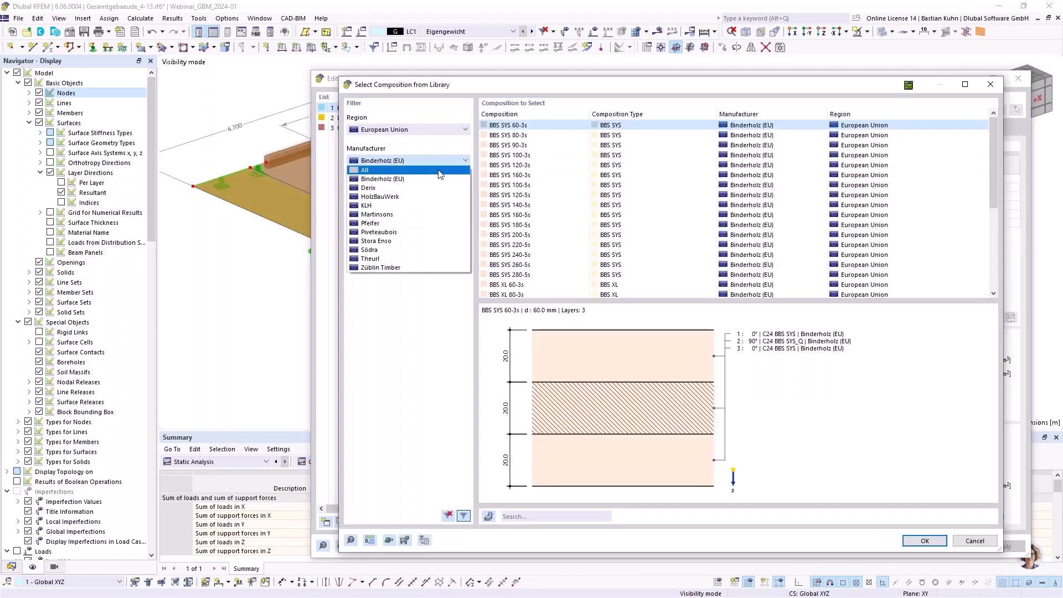
pyautogui.click(431, 133)
pyautogui.click(430, 129)
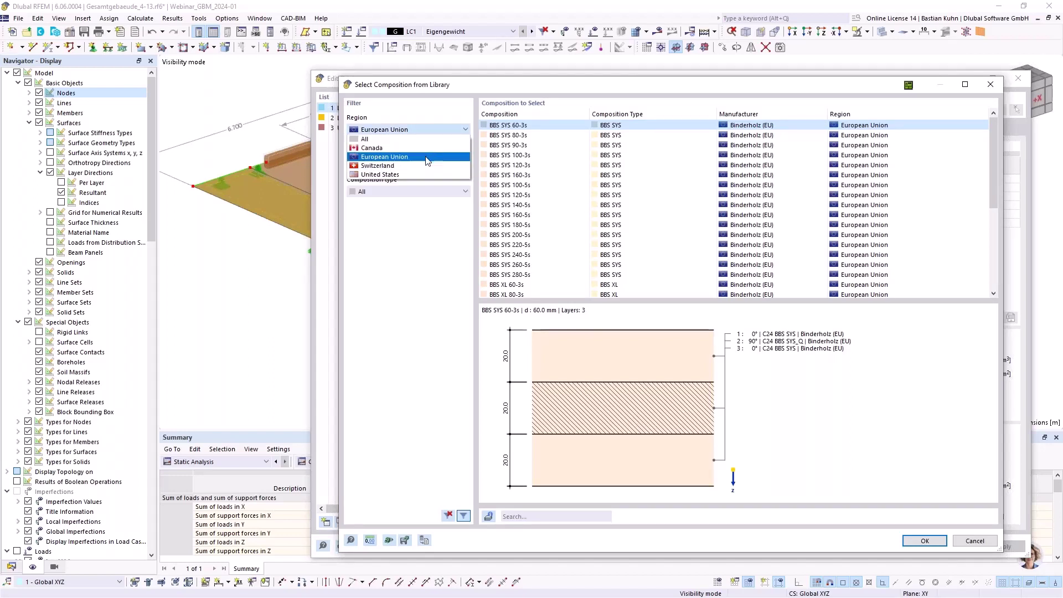
pyautogui.click(576, 86)
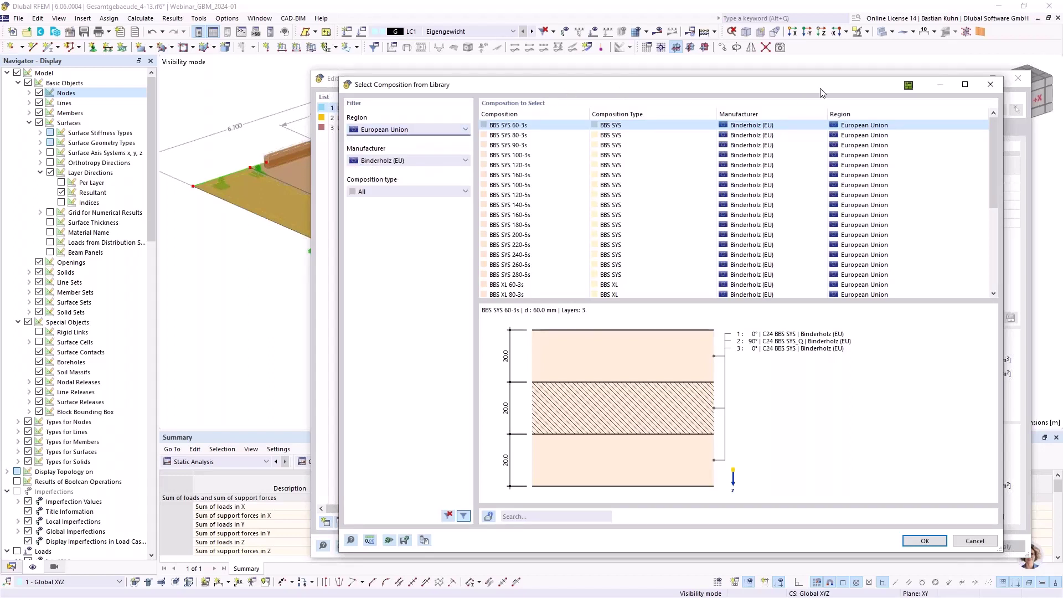
pyautogui.click(990, 84)
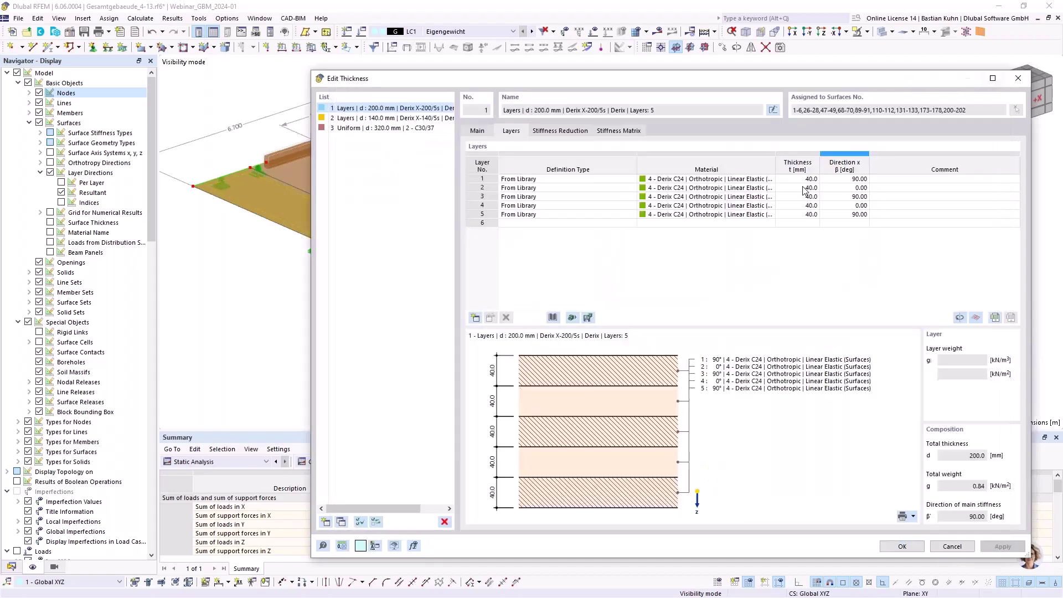
# Step: Inspect the stiffness reduction settings of the layered thickness and close the thickness and surface properties without changes
pyautogui.click(575, 133)
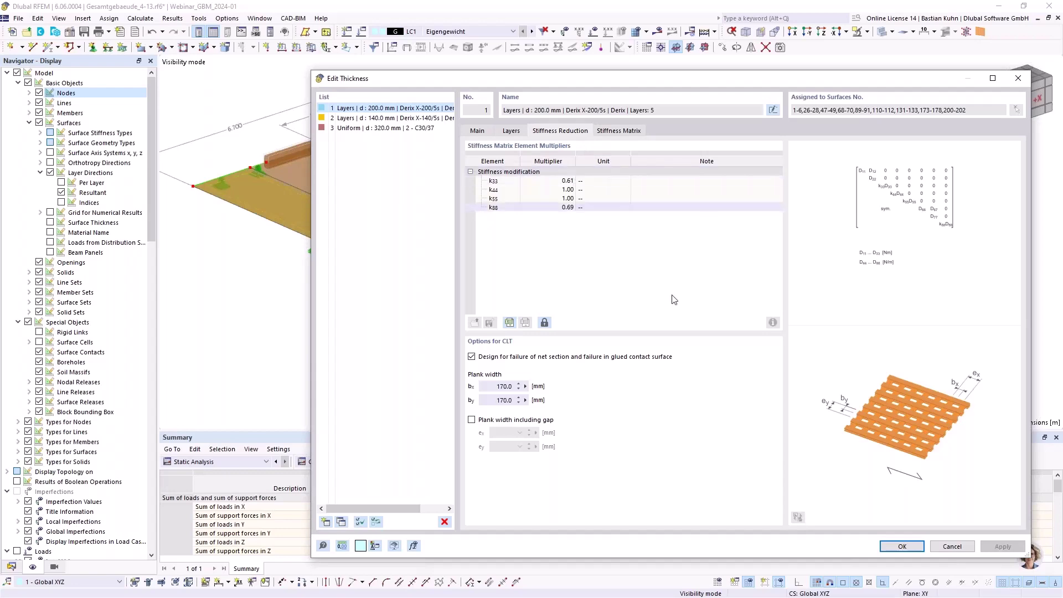
pyautogui.click(1017, 80)
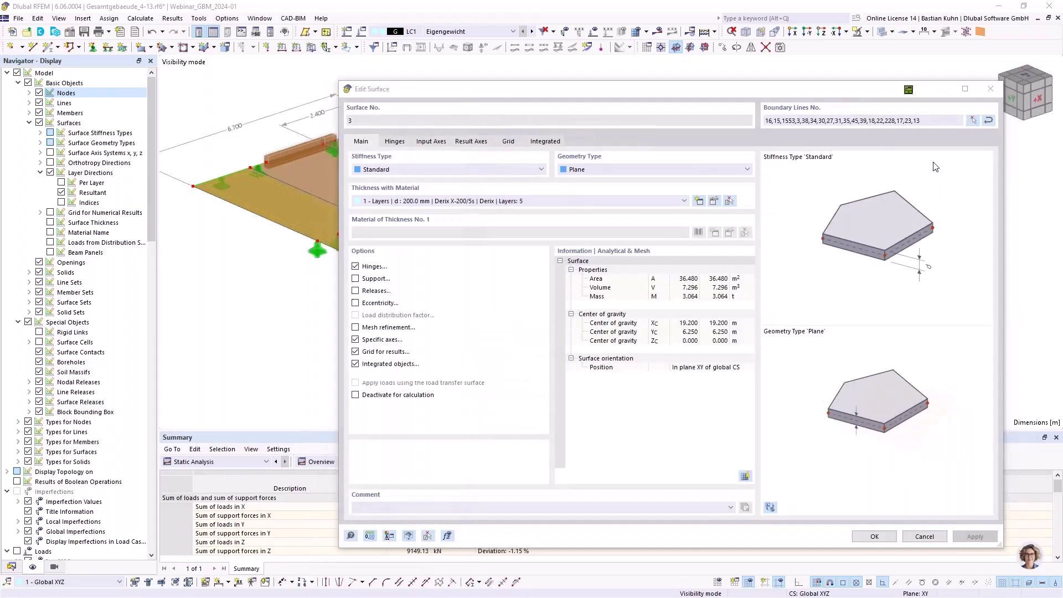
pyautogui.click(923, 536)
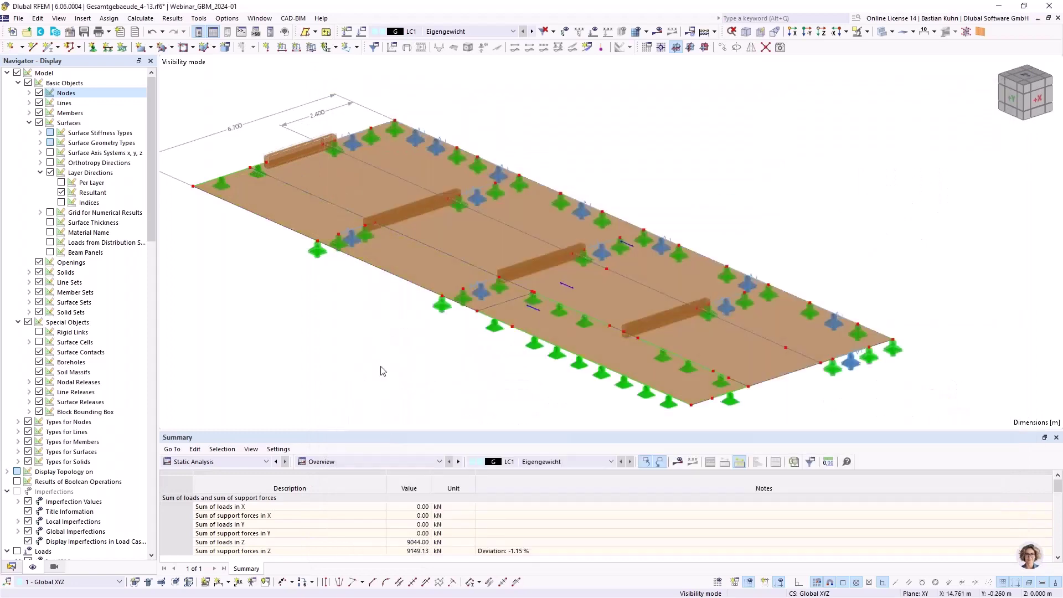
# Step: Display the LC1 Eigengewicht loads on the floor slab and restore the previous visibility of the whole building
pyautogui.scroll(-3, 444, 354)
pyautogui.moveTo(444, 353); pyautogui.dragTo(441, 336, button='middle')
pyautogui.scroll(1, 477, 230)
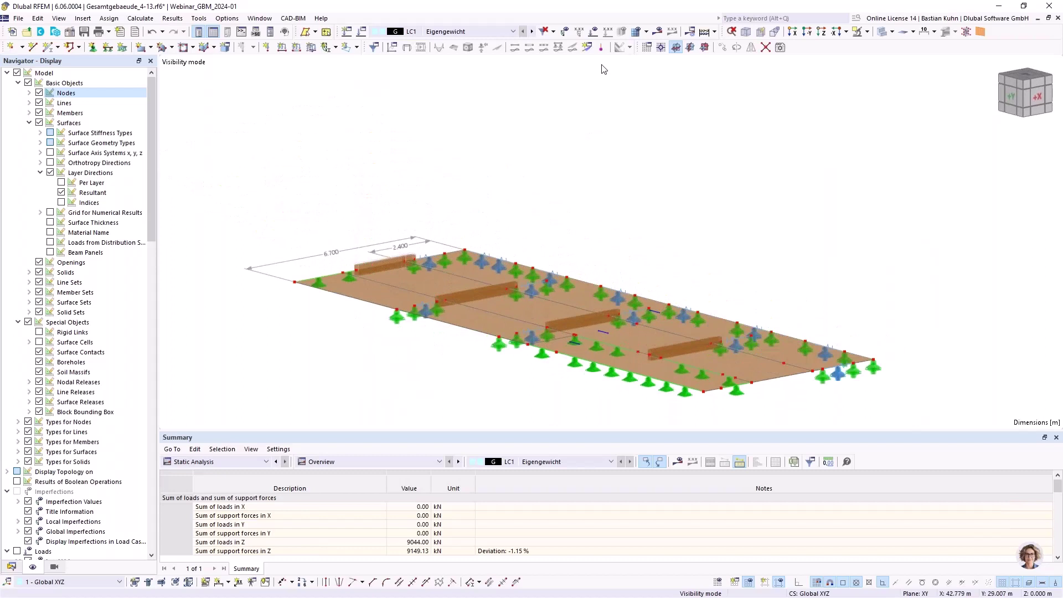
pyautogui.click(593, 31)
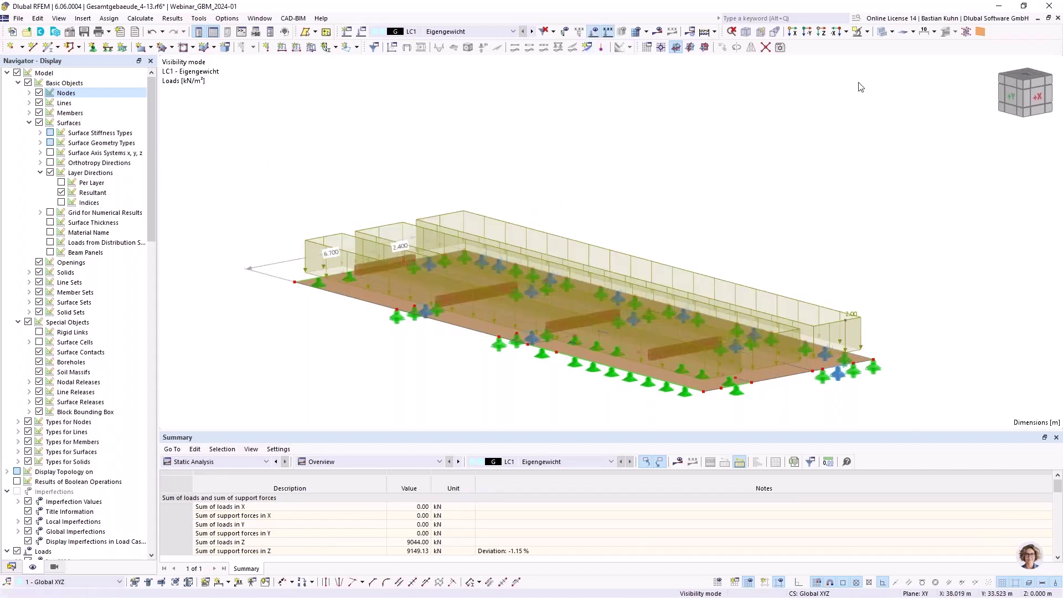
pyautogui.click(867, 32)
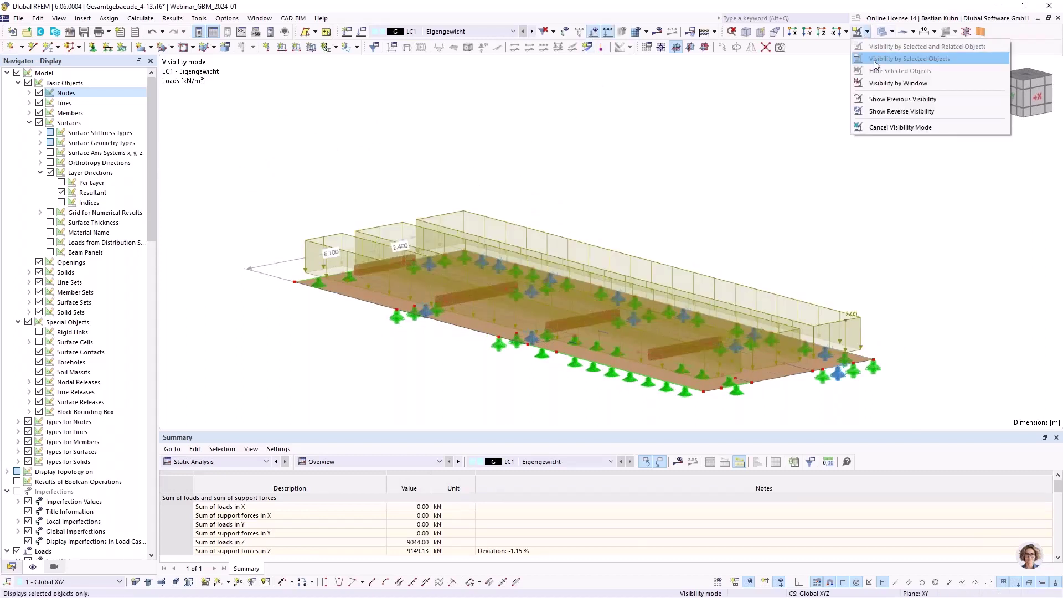
pyautogui.click(899, 99)
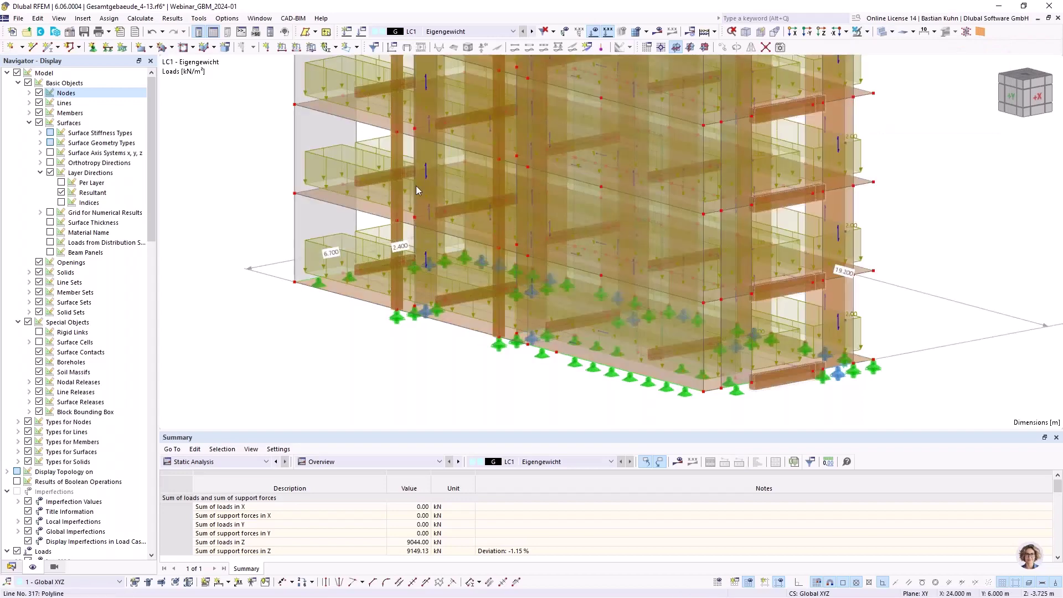
# Step: Switch the displayed loads to load case LC2 Wind and examine the line loads along the building's facade
pyautogui.scroll(-3, 416, 185)
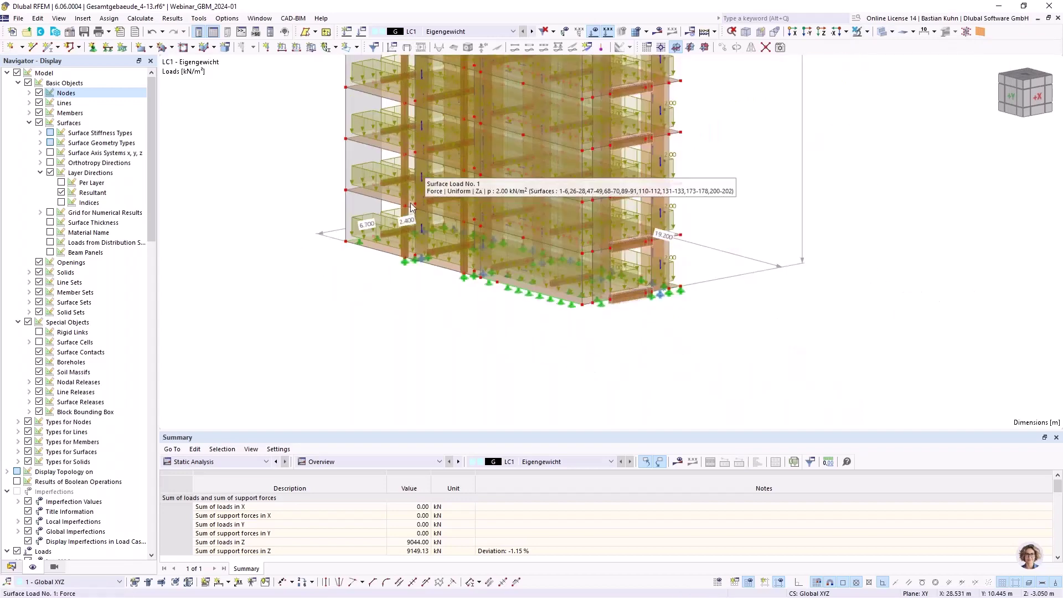
pyautogui.scroll(-2, 423, 168)
pyautogui.moveTo(439, 185); pyautogui.dragTo(467, 261, button='middle')
pyautogui.keyDown('ctrl'); pyautogui.moveTo(467, 261); pyautogui.dragTo(471, 248, button='middle'); pyautogui.keyUp('ctrl')
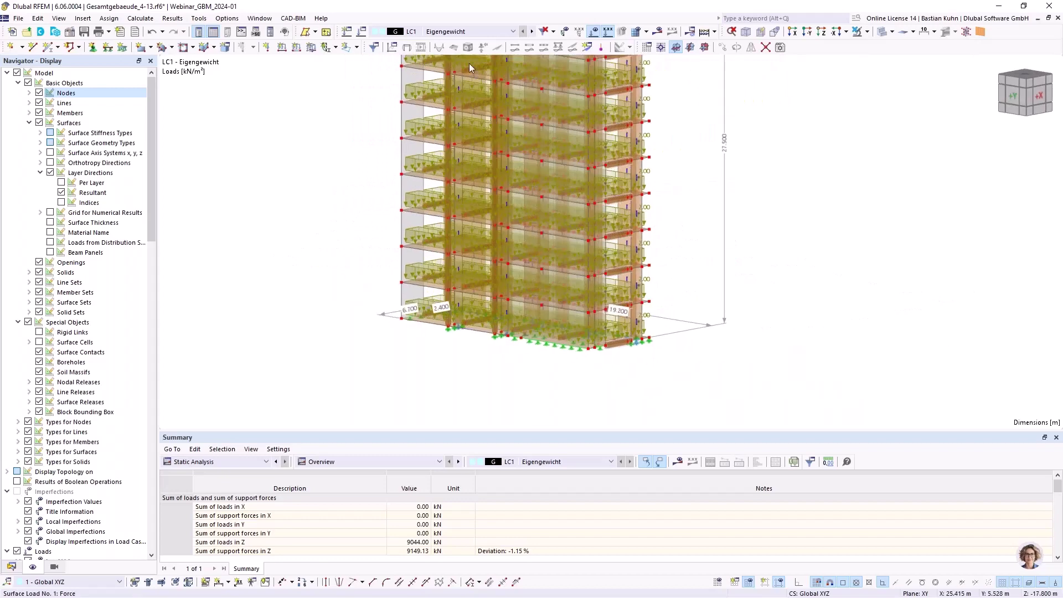
pyautogui.click(532, 32)
pyautogui.scroll(-2, 517, 164)
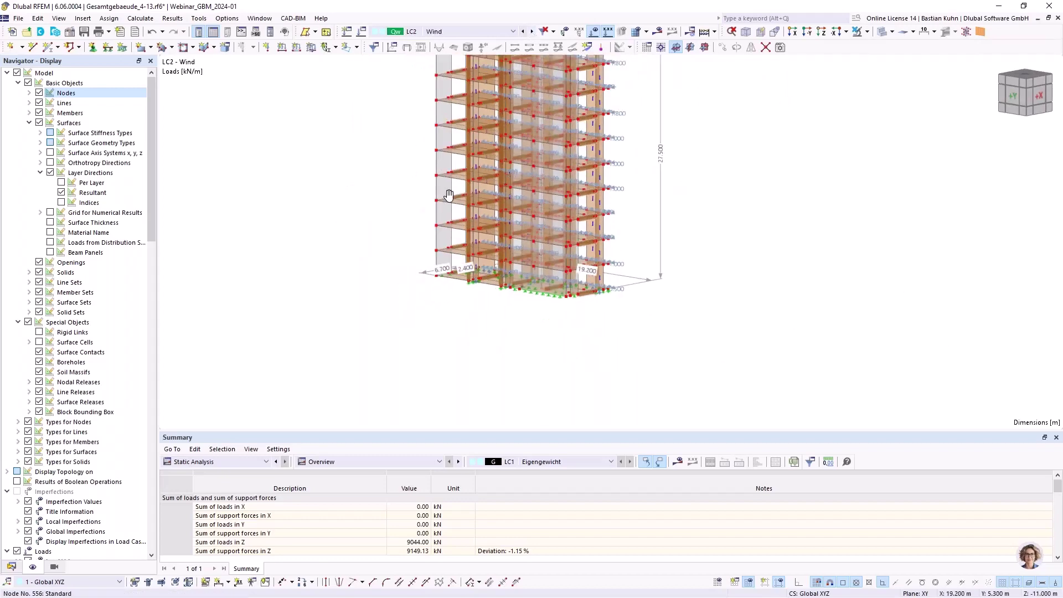
pyautogui.keyDown('ctrl'); pyautogui.moveTo(448, 195); pyautogui.dragTo(645, 181, button='middle'); pyautogui.keyUp('ctrl')
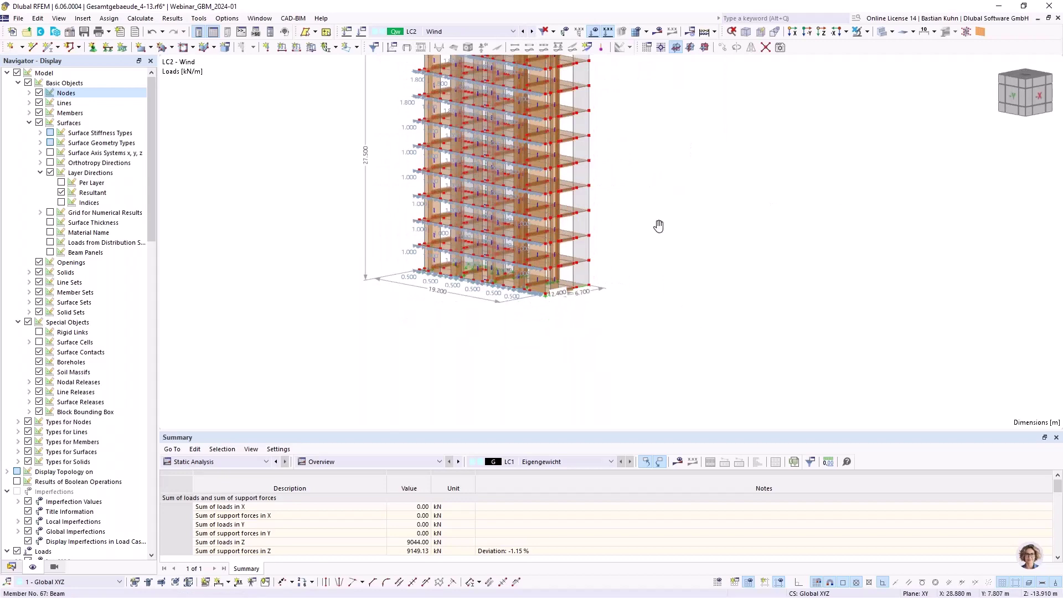
pyautogui.moveTo(658, 225); pyautogui.dragTo(628, 204, button='middle')
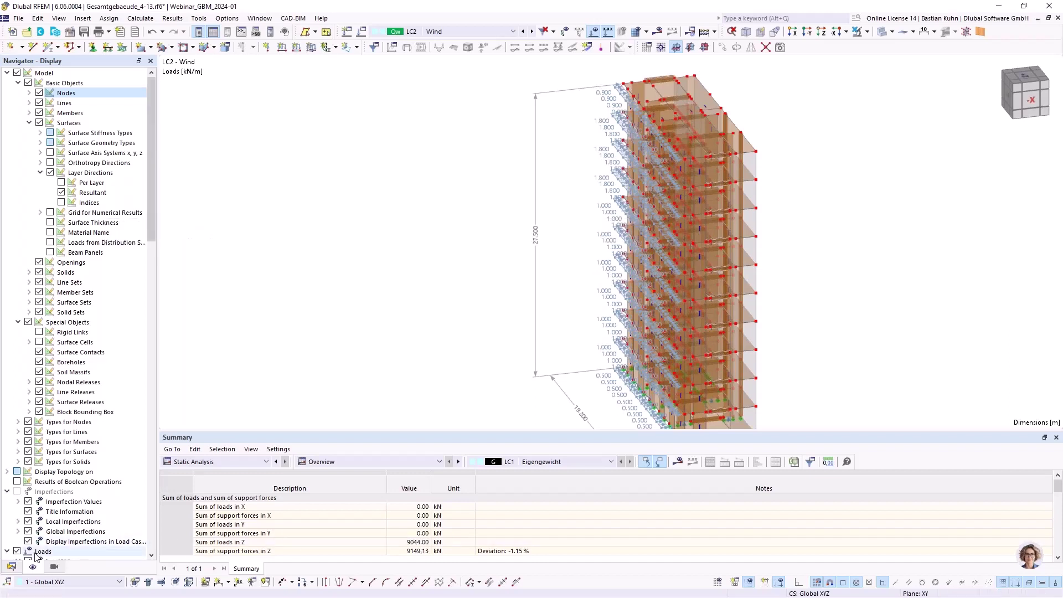
# Step: List the load wizards in the model data and select the Wind Loads wizard
pyautogui.click(13, 568)
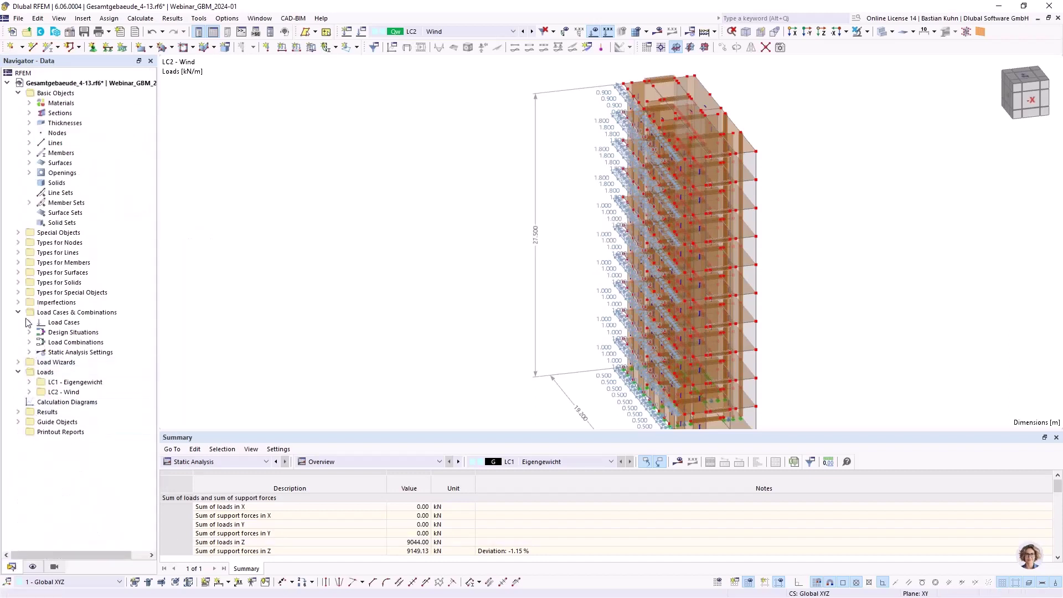
pyautogui.click(18, 362)
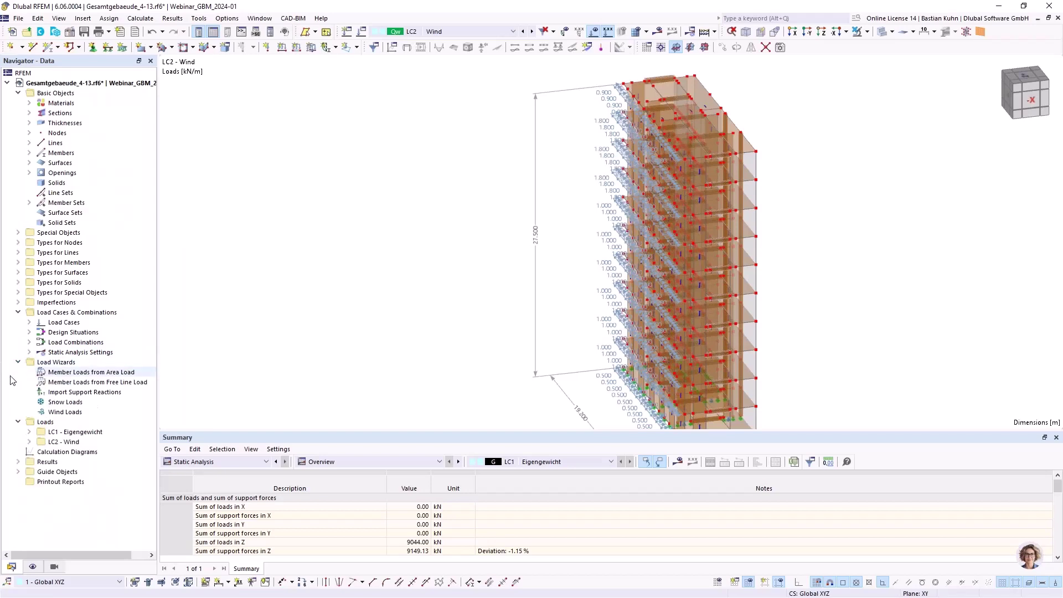
pyautogui.click(51, 415)
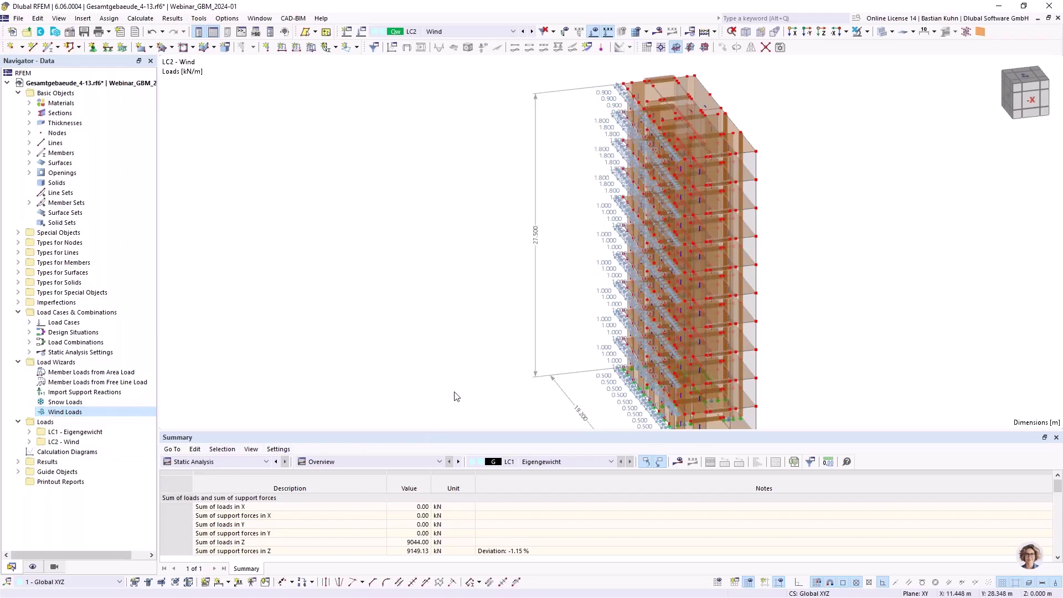
# Step: Hide the LC2 Wind loads and select the ground-floor wall surface at the building's narrow end
pyautogui.scroll(-3, 487, 354)
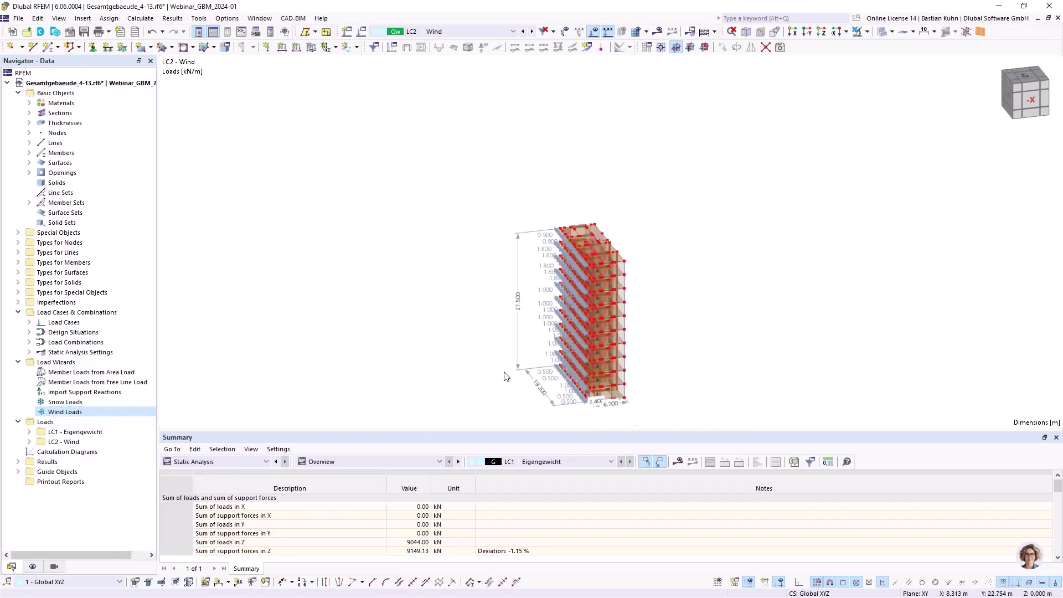
pyautogui.keyDown('ctrl'); pyautogui.moveTo(486, 330); pyautogui.dragTo(338, 332, button='middle'); pyautogui.keyUp('ctrl')
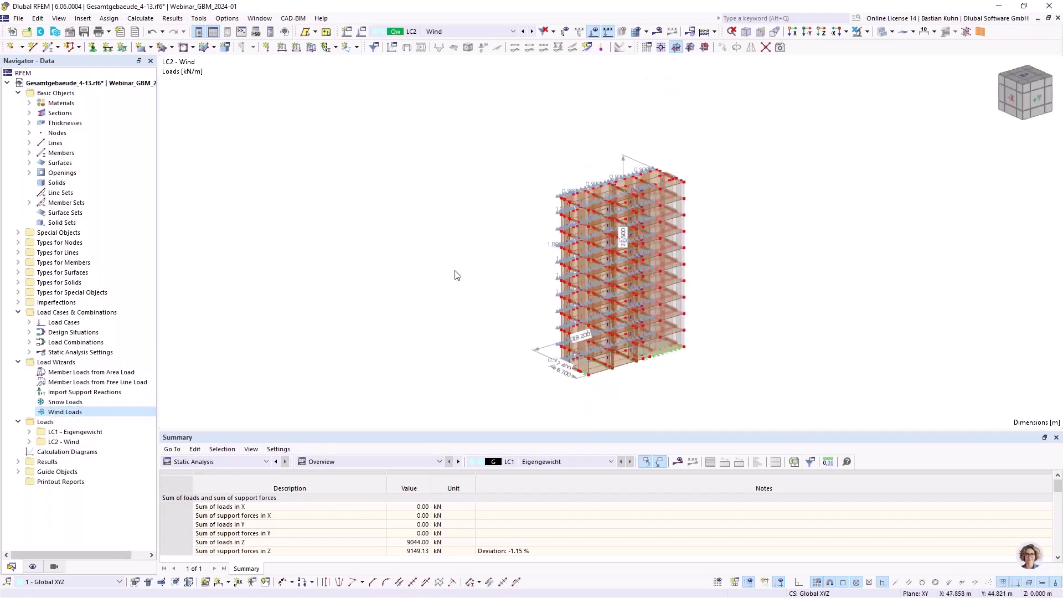
pyautogui.click(592, 31)
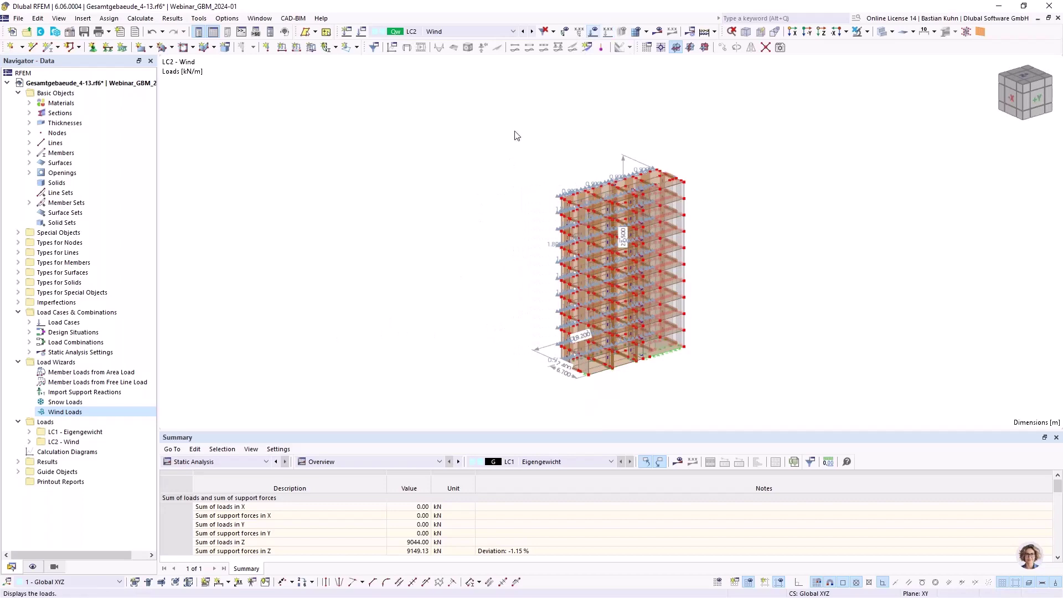
pyautogui.keyDown('ctrl'); pyautogui.moveTo(536, 288); pyautogui.dragTo(636, 230, button='middle'); pyautogui.keyUp('ctrl')
pyautogui.scroll(5, 569, 297)
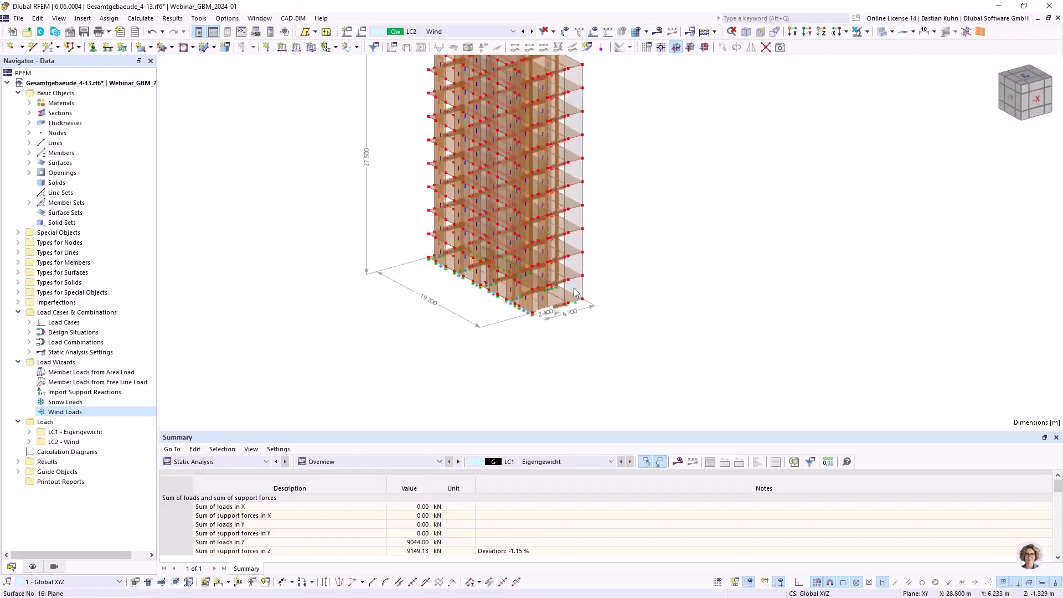
pyautogui.click(569, 294)
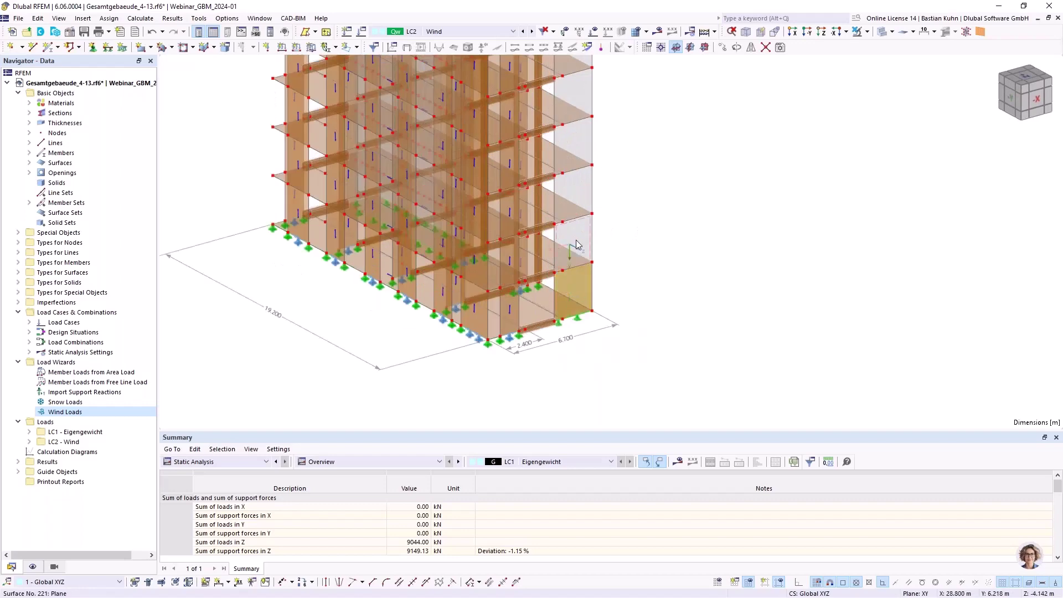
# Step: Switch the building to an opaque solid rendering, hide all nodes and clear the wall selection
pyautogui.click(881, 33)
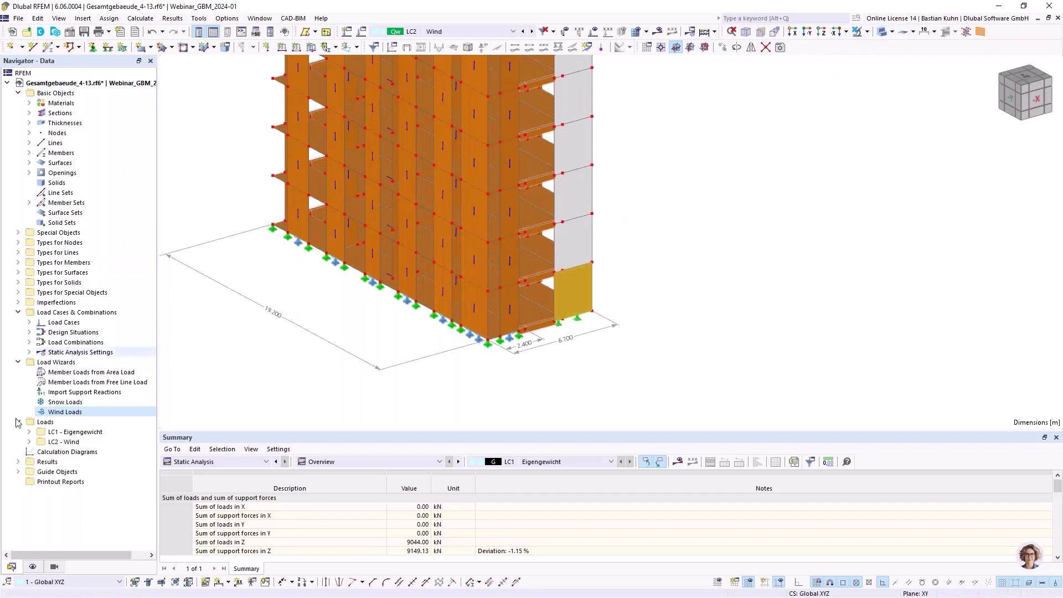
pyautogui.click(32, 566)
pyautogui.click(38, 93)
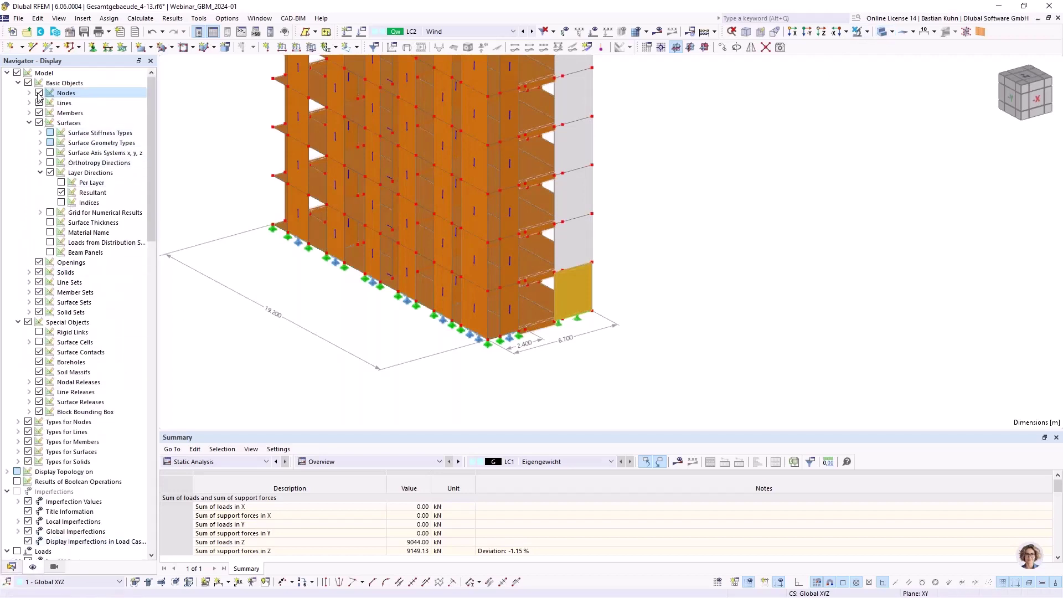
pyautogui.click(272, 293)
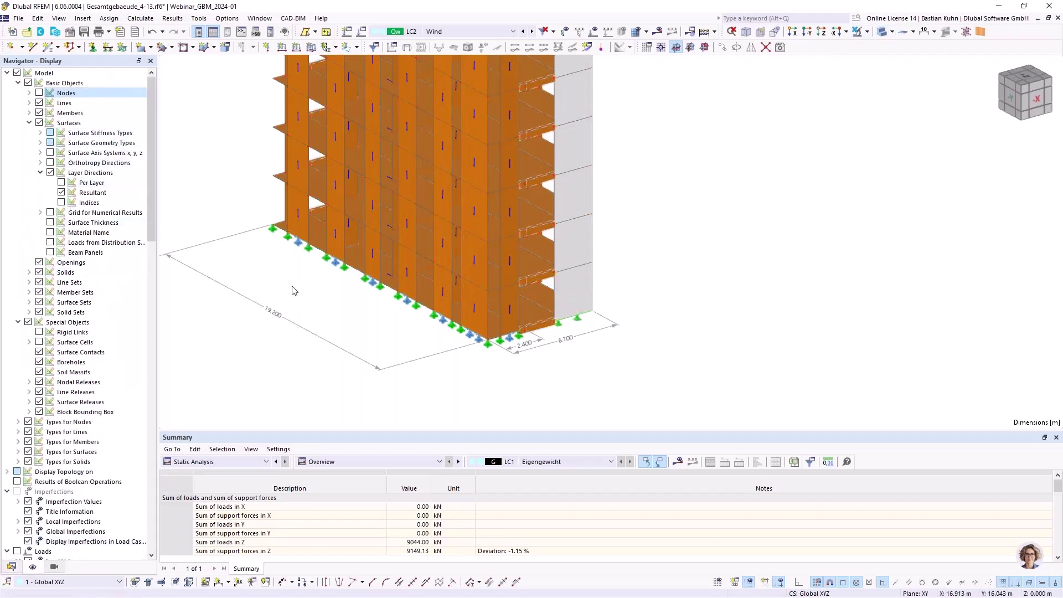
pyautogui.moveTo(316, 297)
pyautogui.keyDown('ctrl'); pyautogui.mouseDown(button='middle')
pyautogui.moveTo(342, 317)
pyautogui.moveTo(348, 311)
pyautogui.moveTo(327, 299)
pyautogui.mouseUp(button='middle'); pyautogui.keyUp('ctrl')
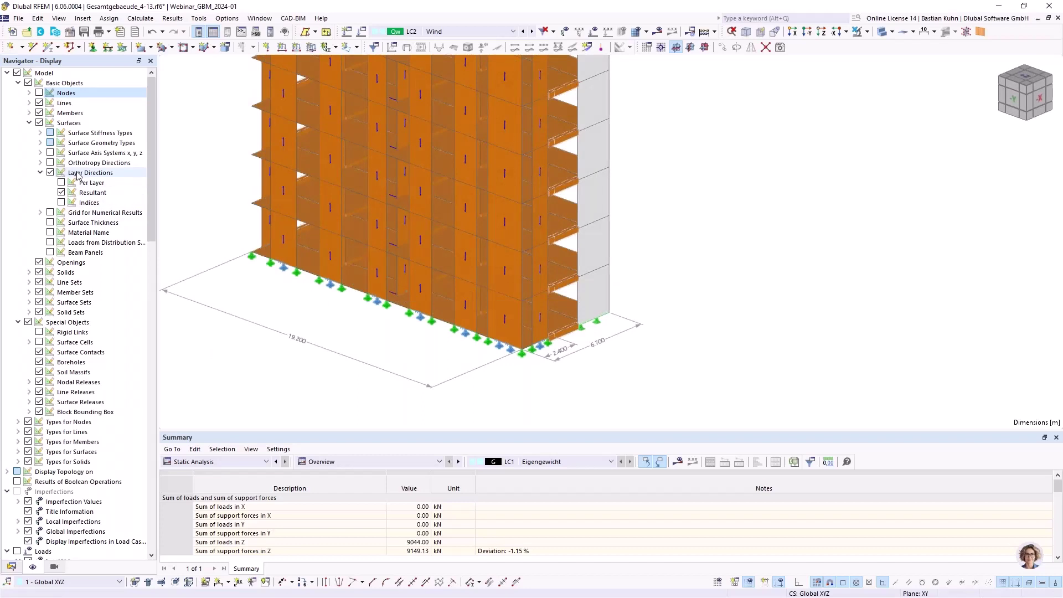
# Step: Toggle the resultant layer directions off and on to compare, and hide the layer directions of all surfaces
pyautogui.click(62, 192)
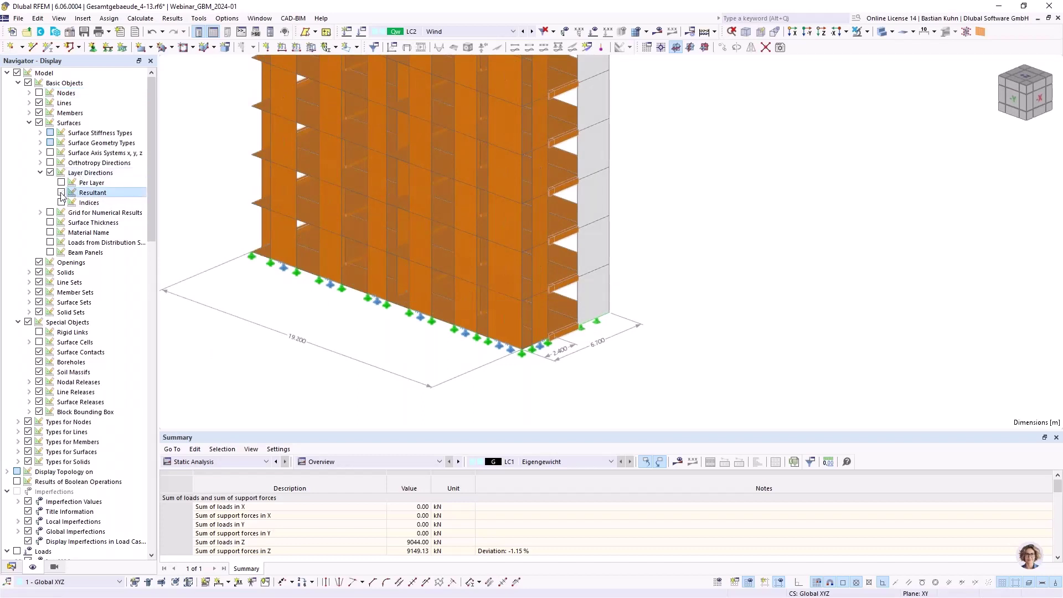
pyautogui.click(62, 192)
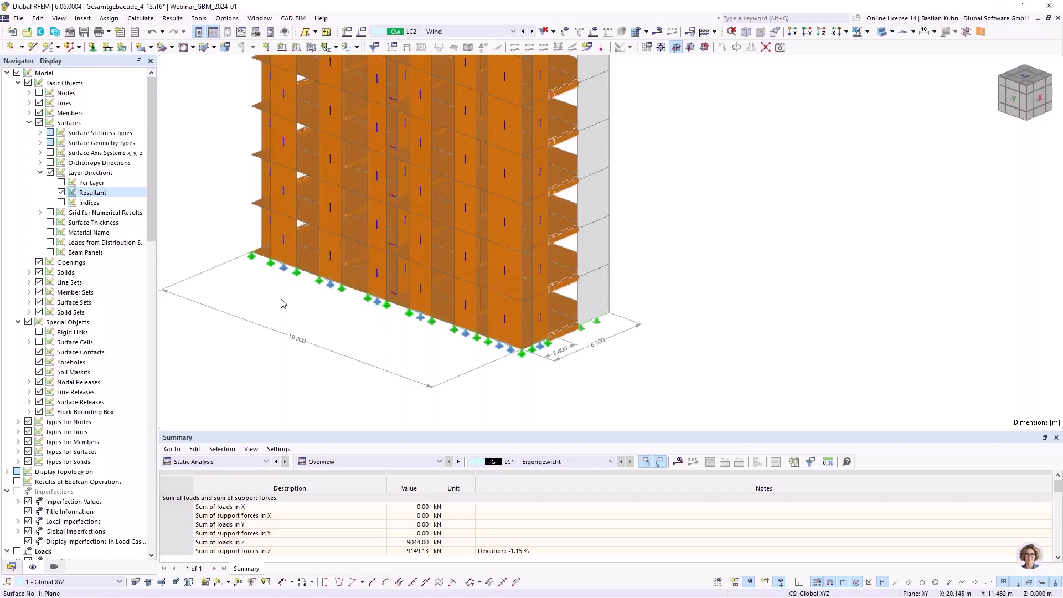
pyautogui.click(51, 172)
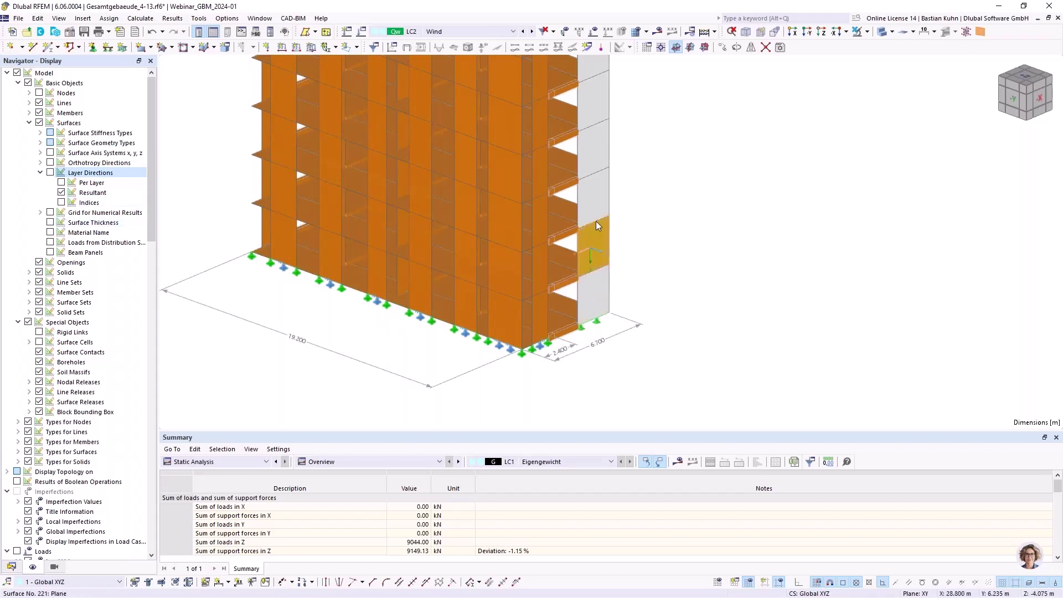
# Step: Examine the light-coloured wall surfaces at both narrow ends of the building
pyautogui.scroll(-3, 508, 288)
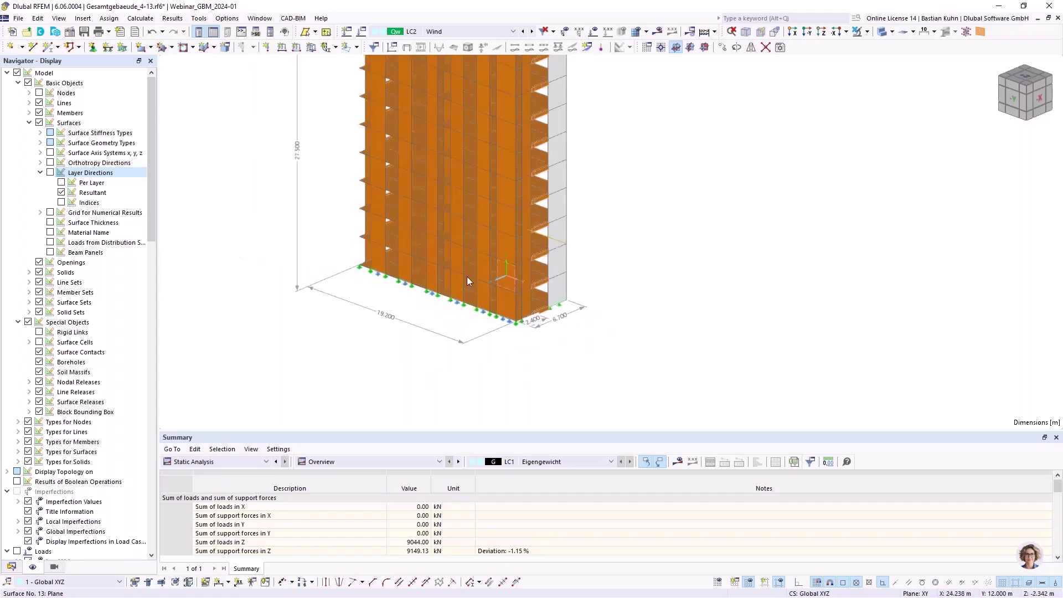
pyautogui.keyDown('ctrl'); pyautogui.moveTo(430, 286); pyautogui.dragTo(394, 277, button='middle'); pyautogui.keyUp('ctrl')
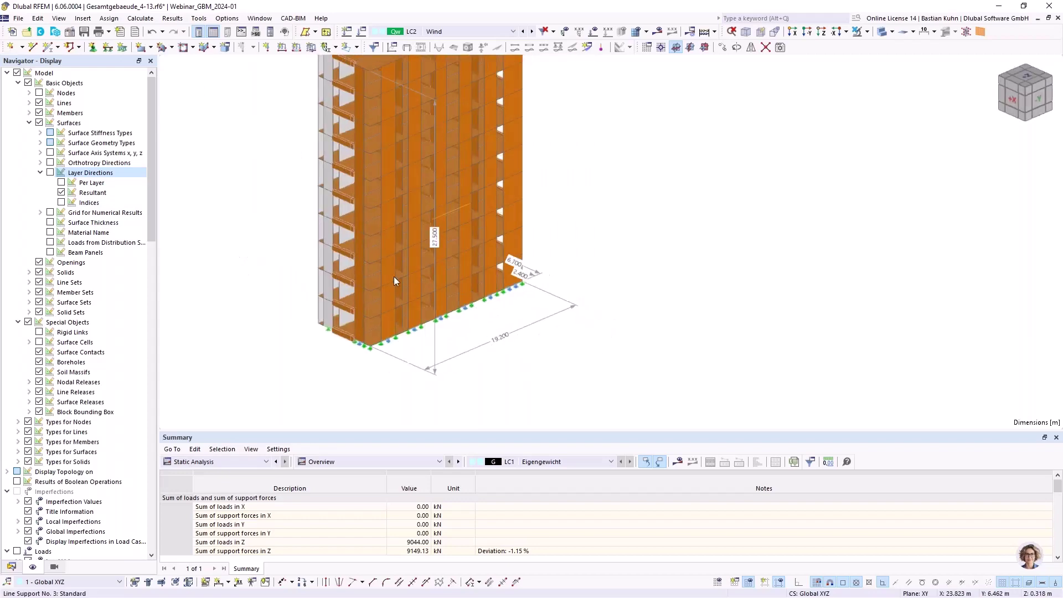
pyautogui.moveTo(317, 275); pyautogui.dragTo(493, 297, button='middle')
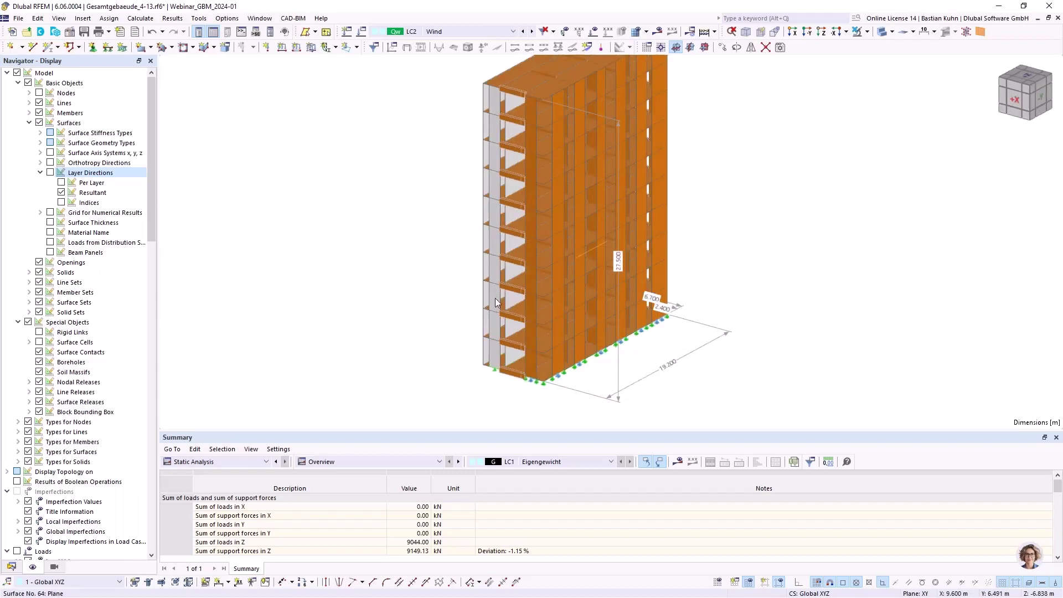
pyautogui.scroll(4, 496, 302)
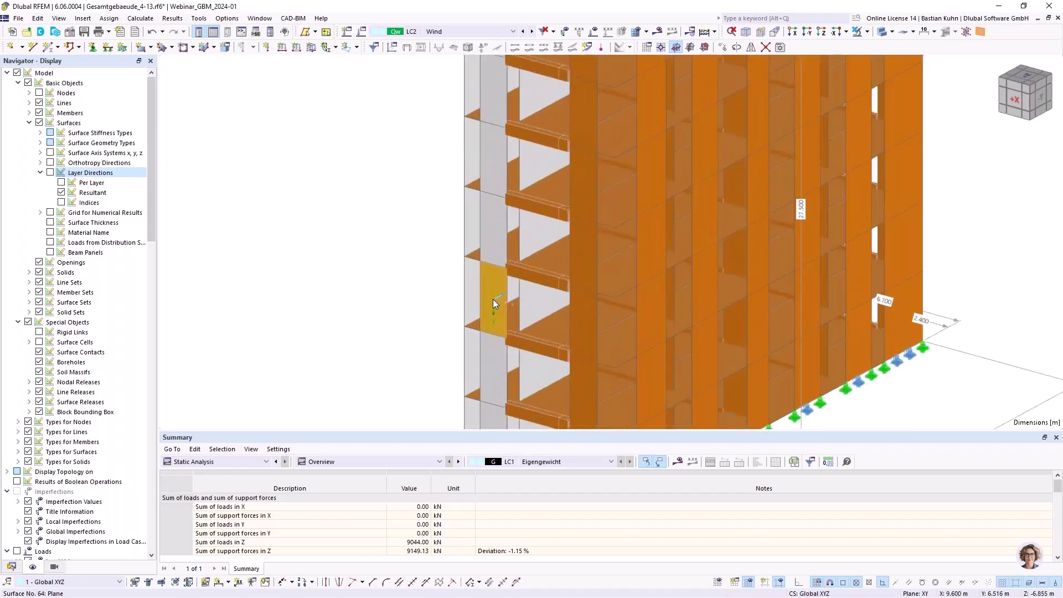
pyautogui.moveTo(493, 303)
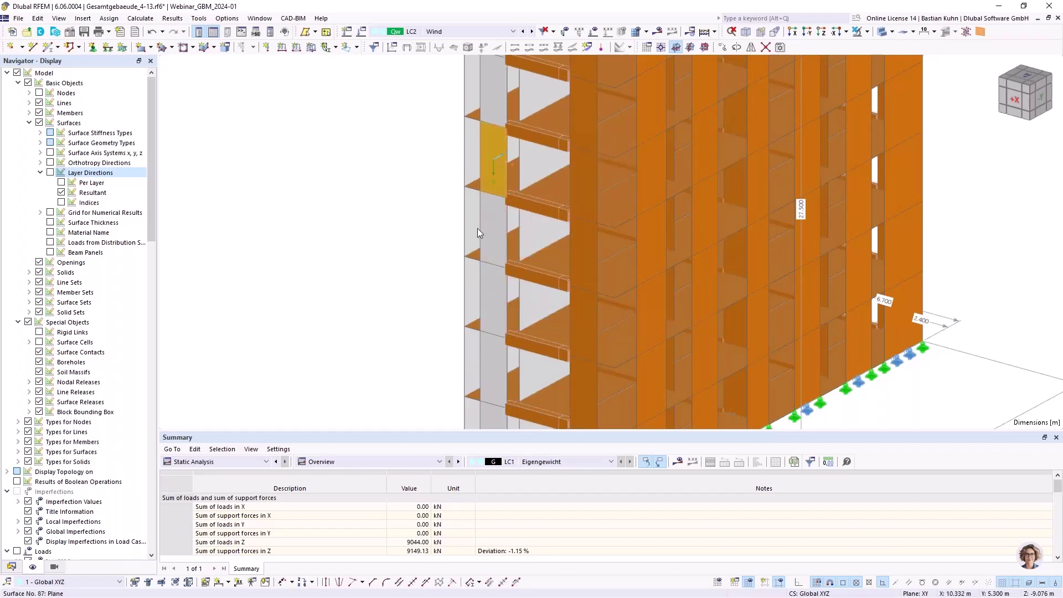
pyautogui.scroll(-2, 477, 228)
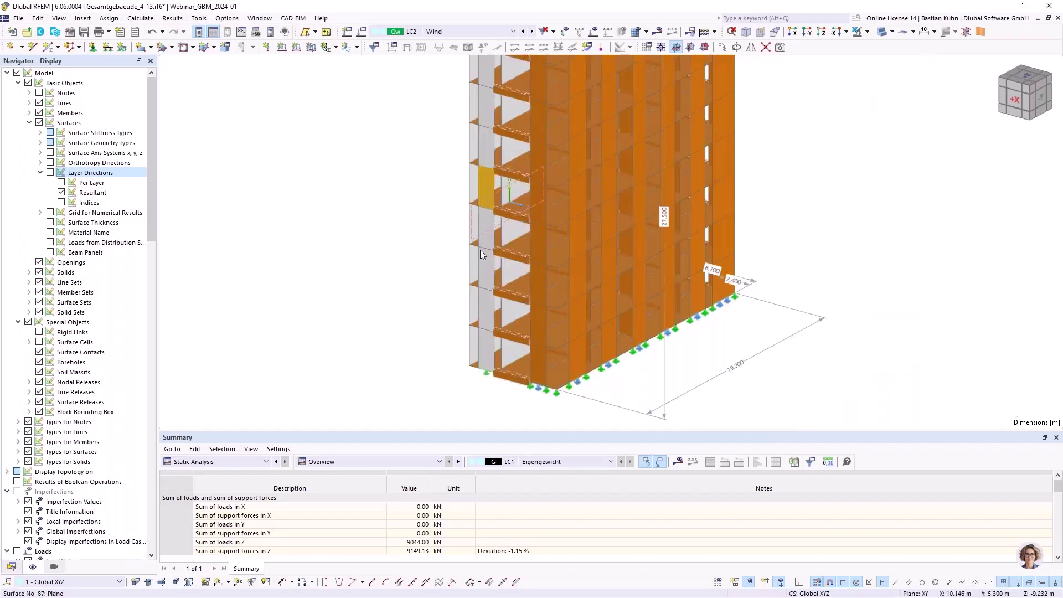
# Step: Show the stiffness reduction of the long facade wall's 140 mm layered thickness and open its online manual in the browser
pyautogui.doubleClick(580, 316)
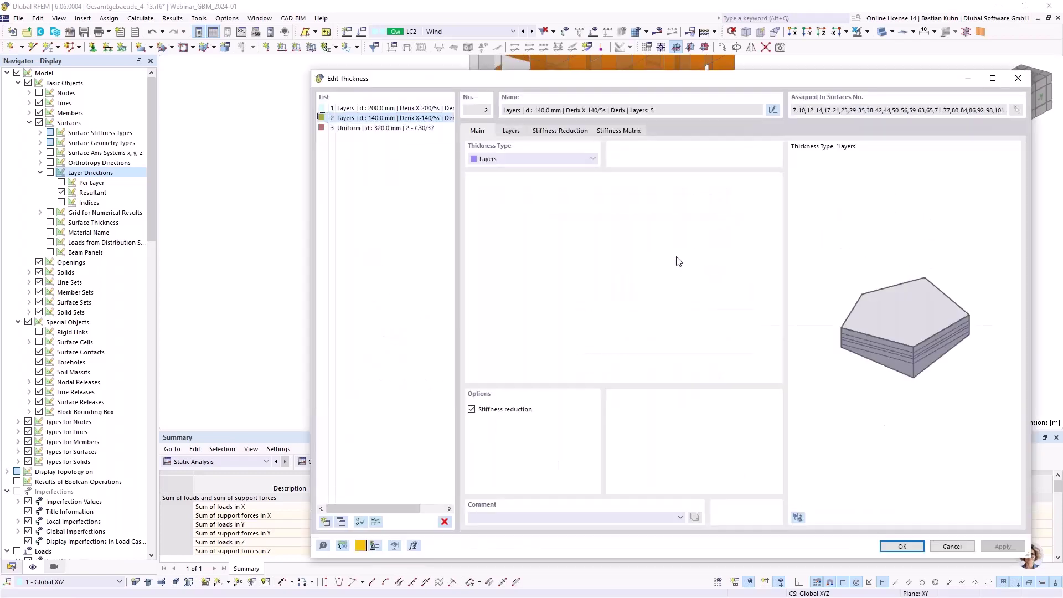
pyautogui.click(565, 131)
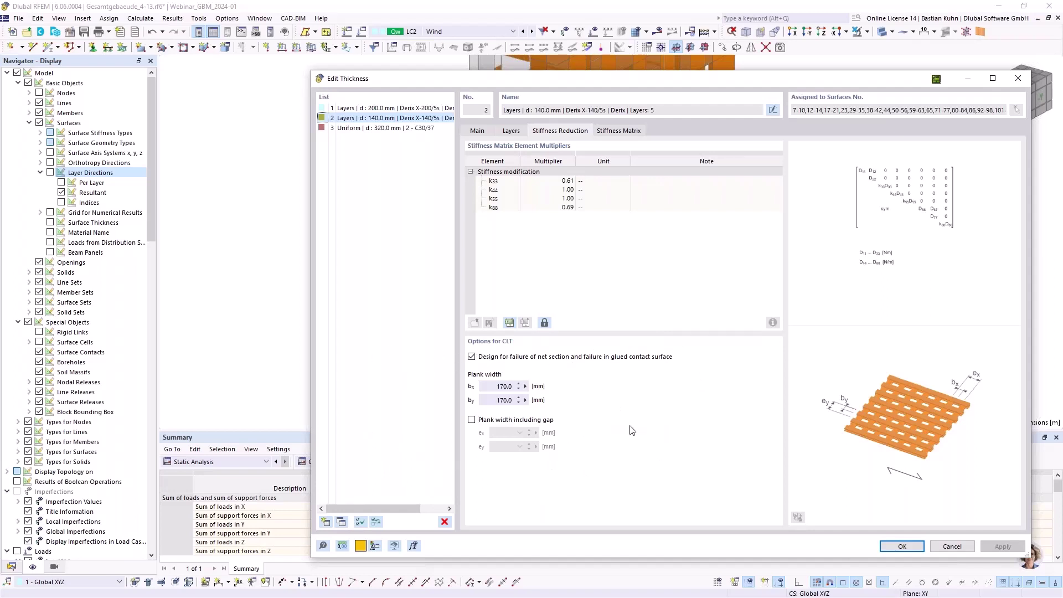
pyautogui.click(323, 545)
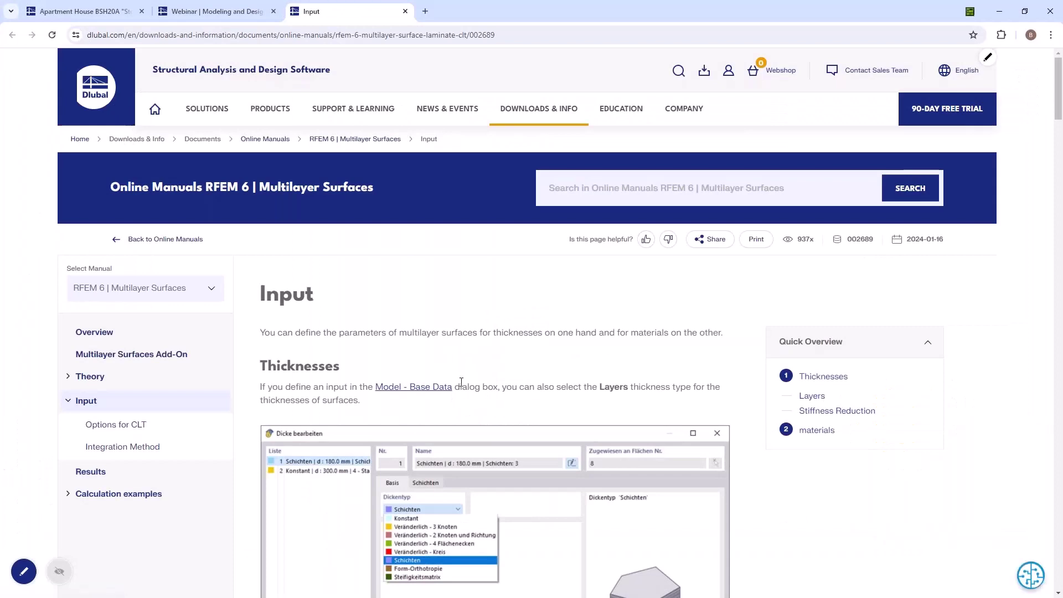
# Step: Skim the manual's Input chapter on layers, the layer structure library, stiffness reduction and materials
pyautogui.scroll(-4, 453, 443)
pyautogui.scroll(-10, 464, 387)
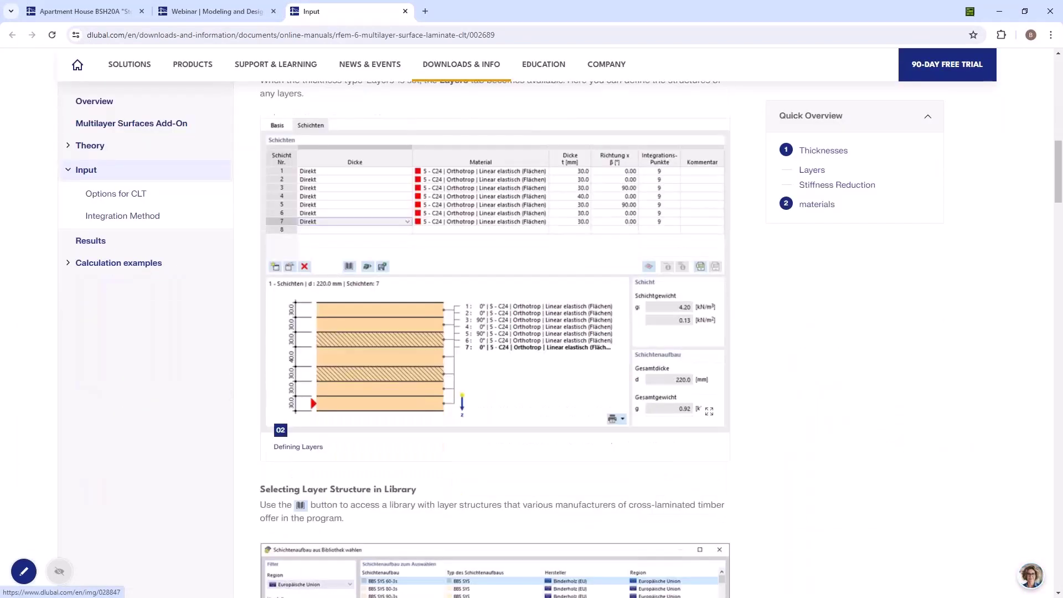
pyautogui.scroll(-3, 495, 332)
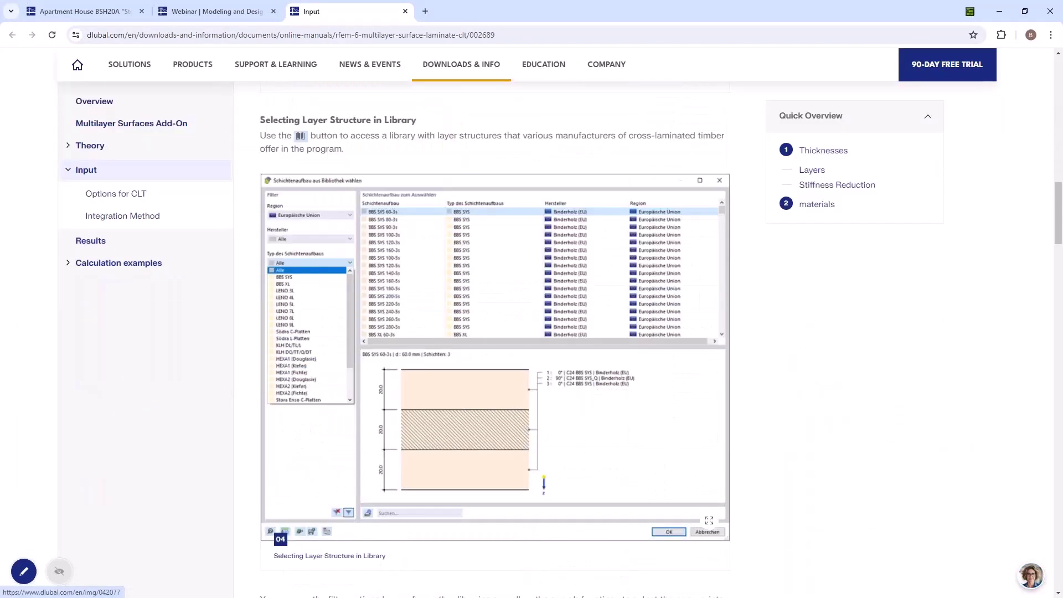
pyautogui.scroll(-20, 495, 332)
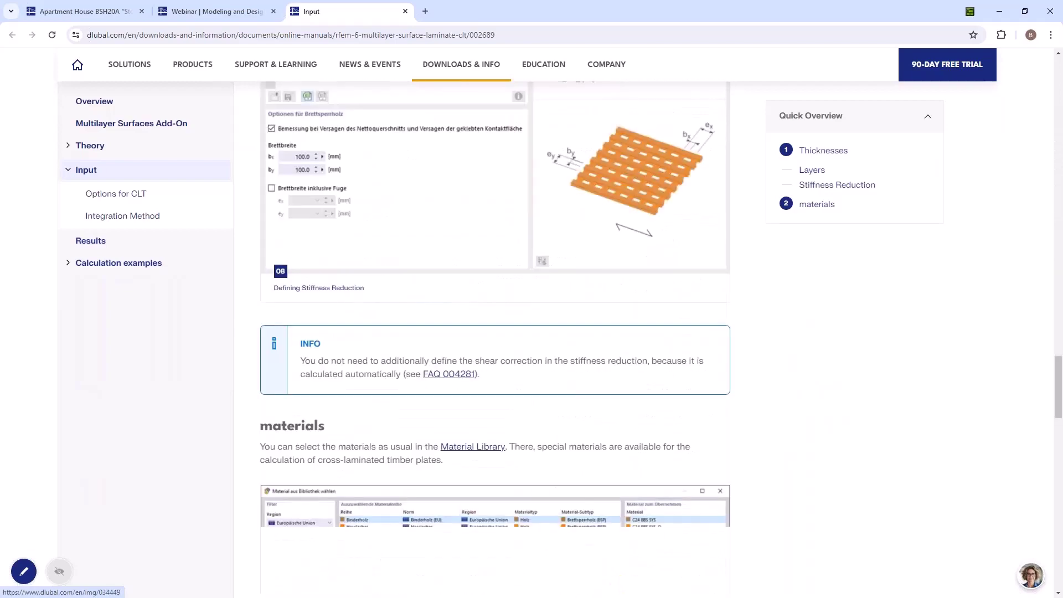
pyautogui.scroll(-16, 373, 364)
pyautogui.scroll(20, 372, 364)
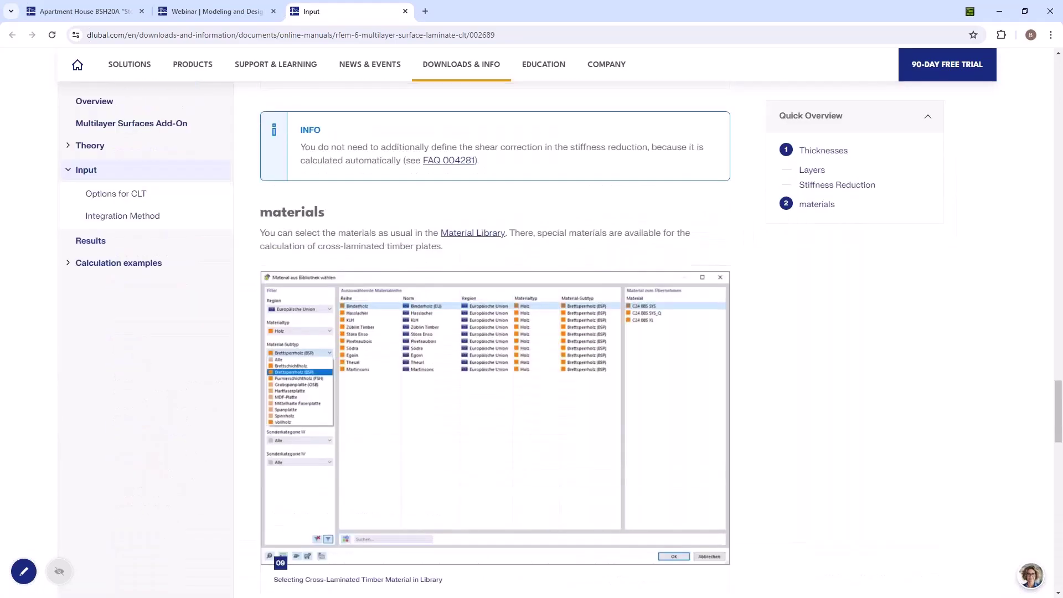
# Step: Open the Theory page "Calculation of multilayer surfaces" and read down to the shear strain example
pyautogui.click(68, 145)
pyautogui.click(105, 194)
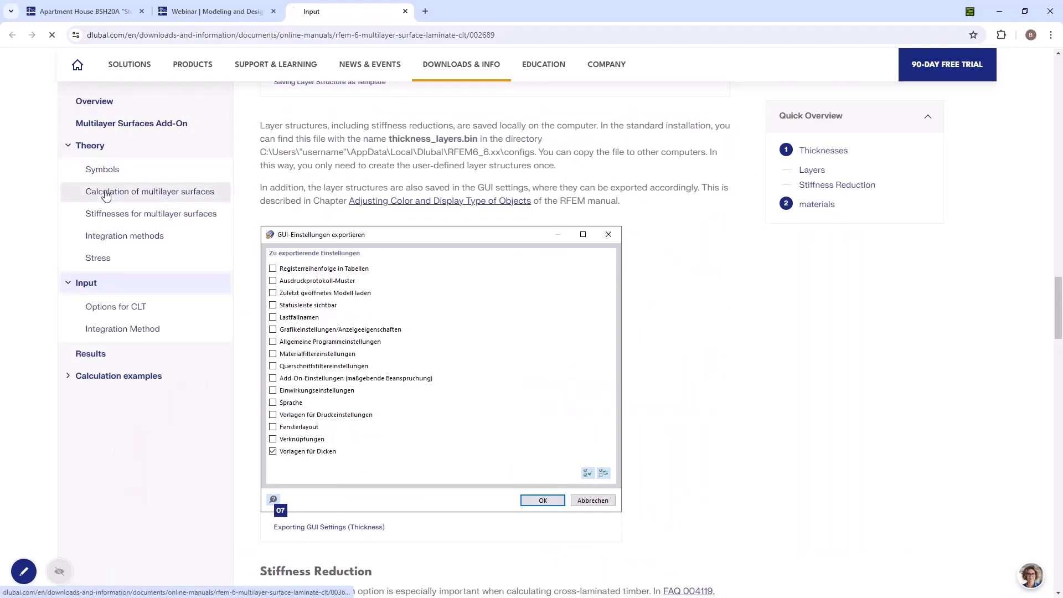
pyautogui.scroll(-13, 152, 242)
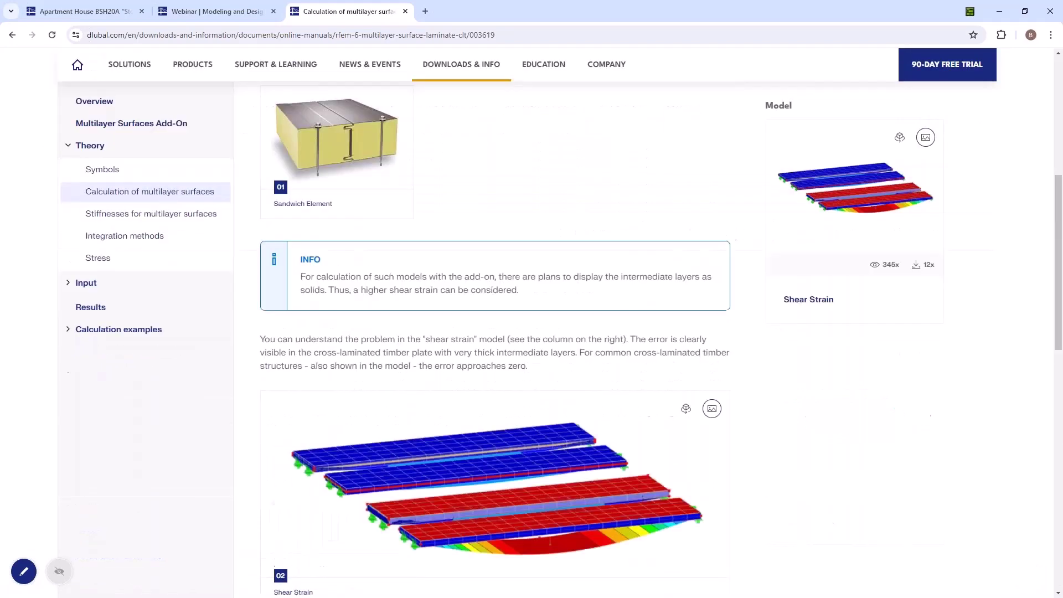
# Step: Open the Theory page "Stiffnesses for multilayer surfaces" and review the stiffness matrix equations through to the recalculated shear stiffnesses
pyautogui.click(150, 214)
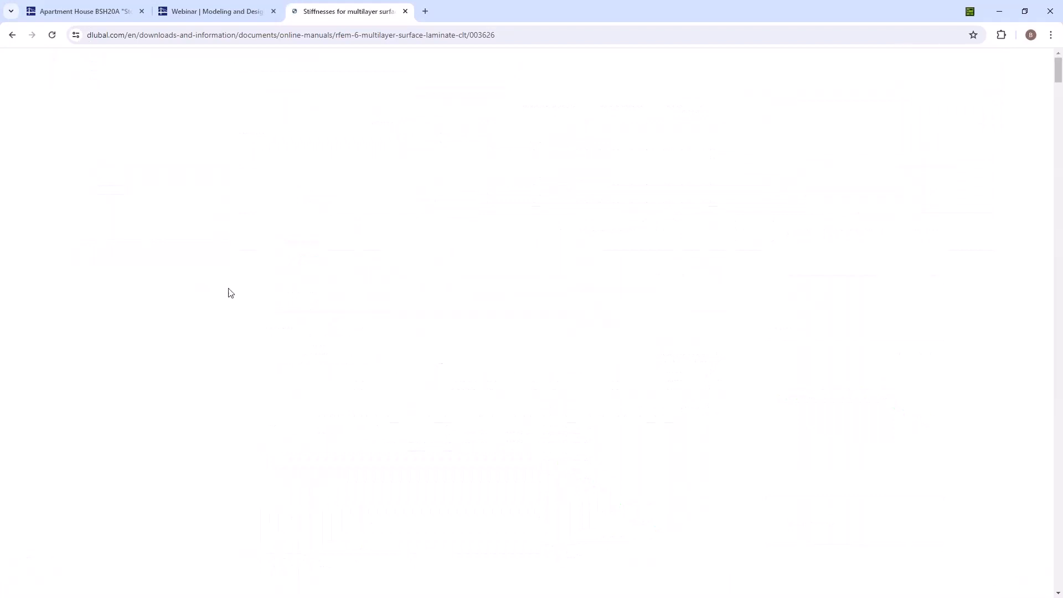
pyautogui.scroll(-10, 382, 321)
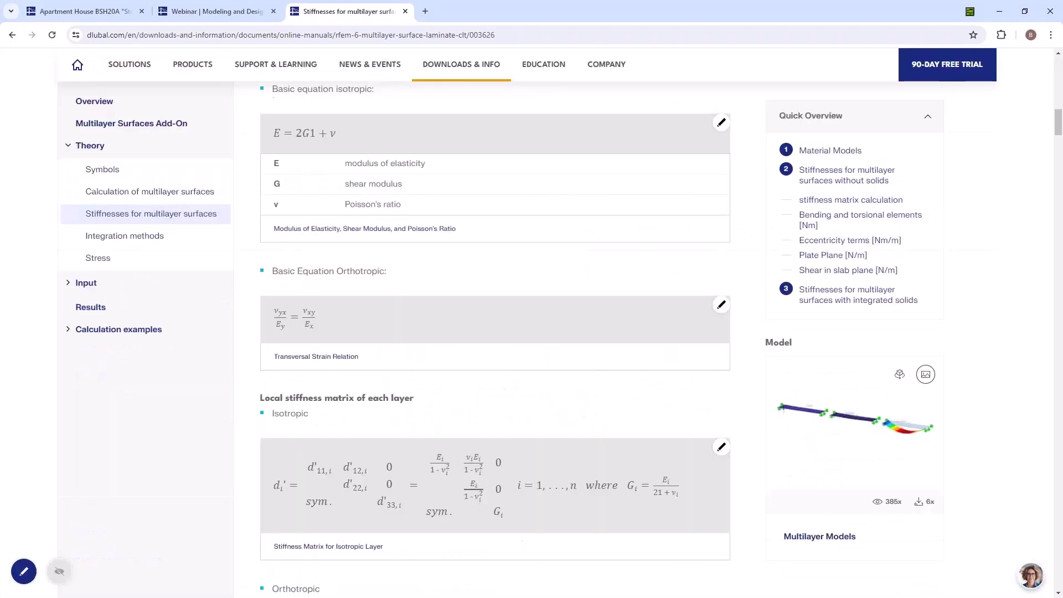
pyautogui.scroll(-20, 494, 340)
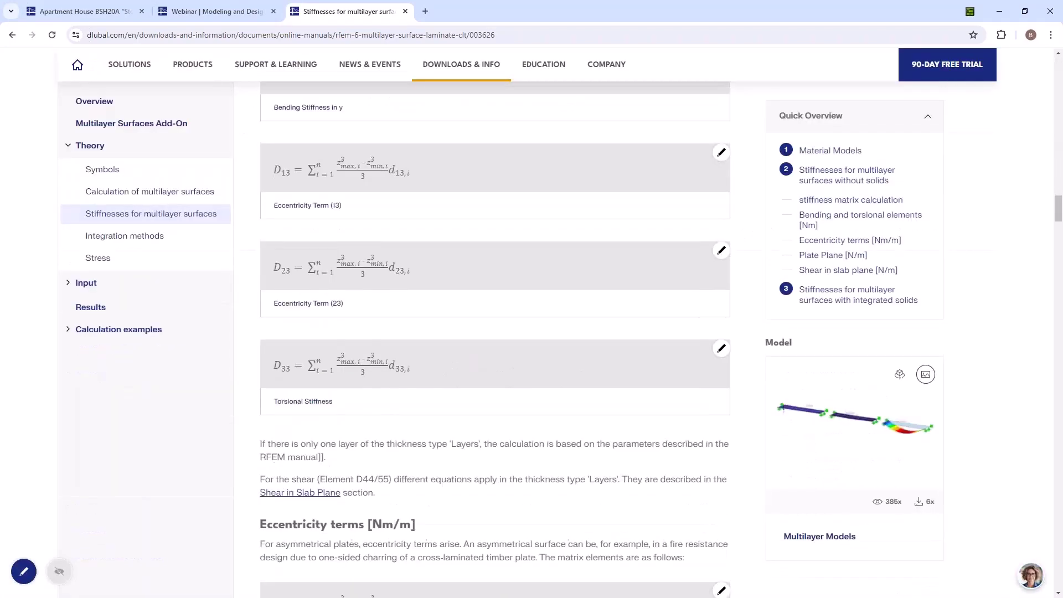
pyautogui.scroll(-20, 494, 339)
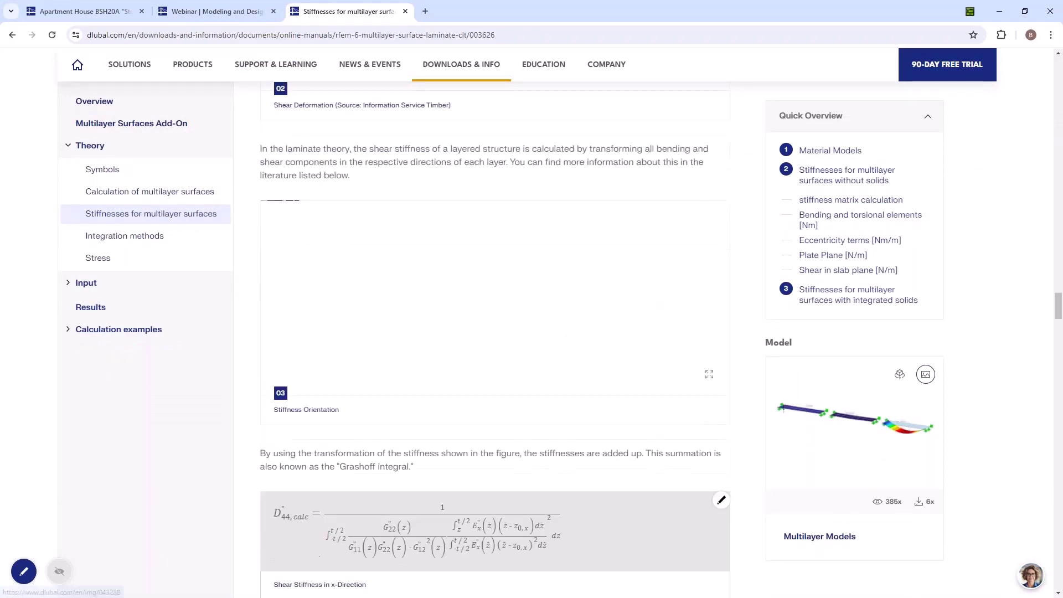
pyautogui.scroll(-13, 494, 339)
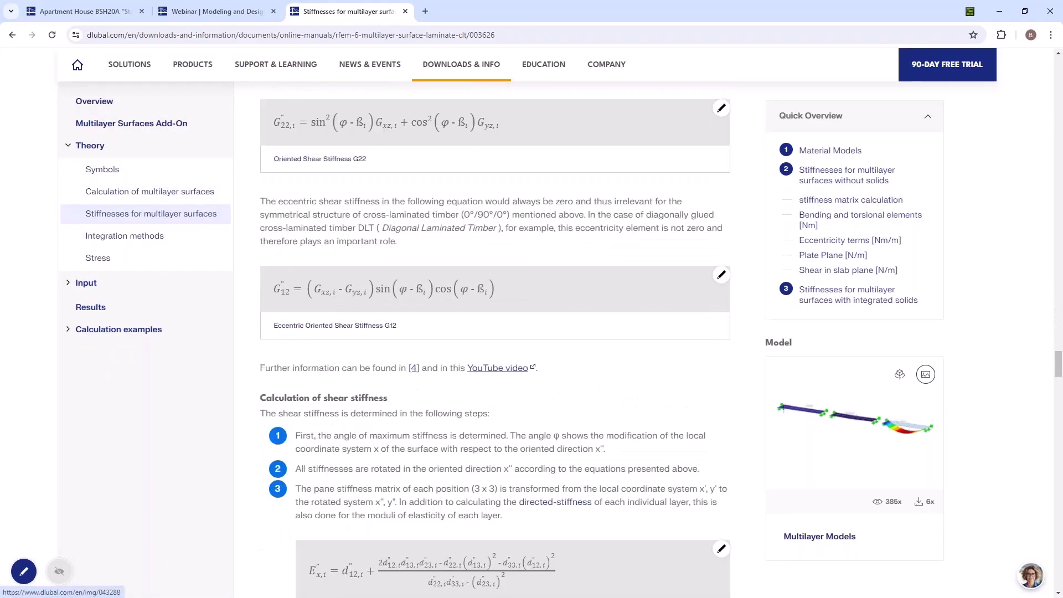
pyautogui.scroll(-20, 283, 317)
pyautogui.scroll(15, 283, 317)
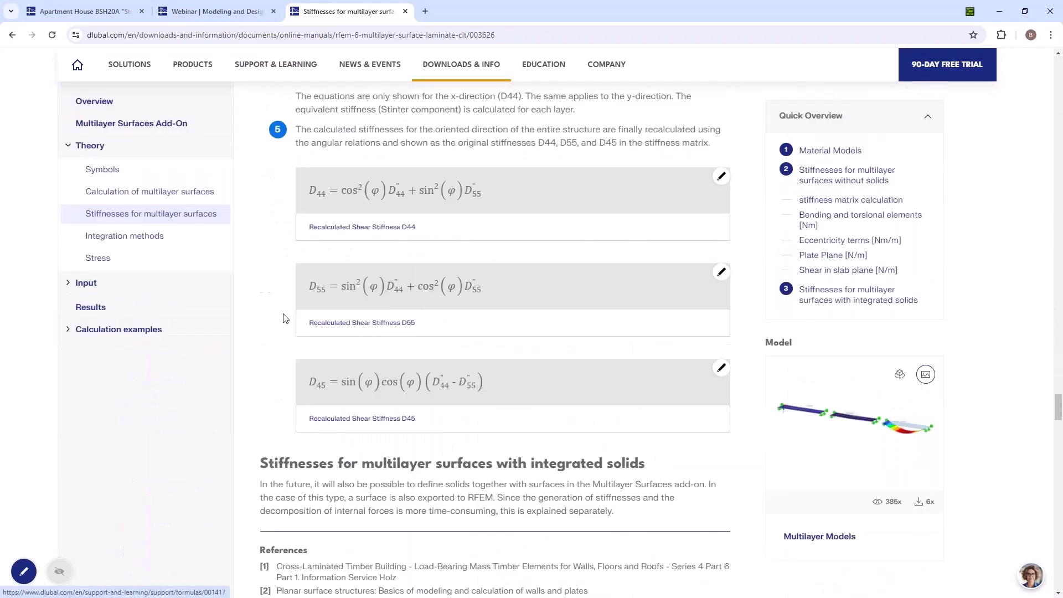
# Step: Open the Theory page "Stress" and examine the shear strength failure mechanisms in the strengths table
pyautogui.click(107, 258)
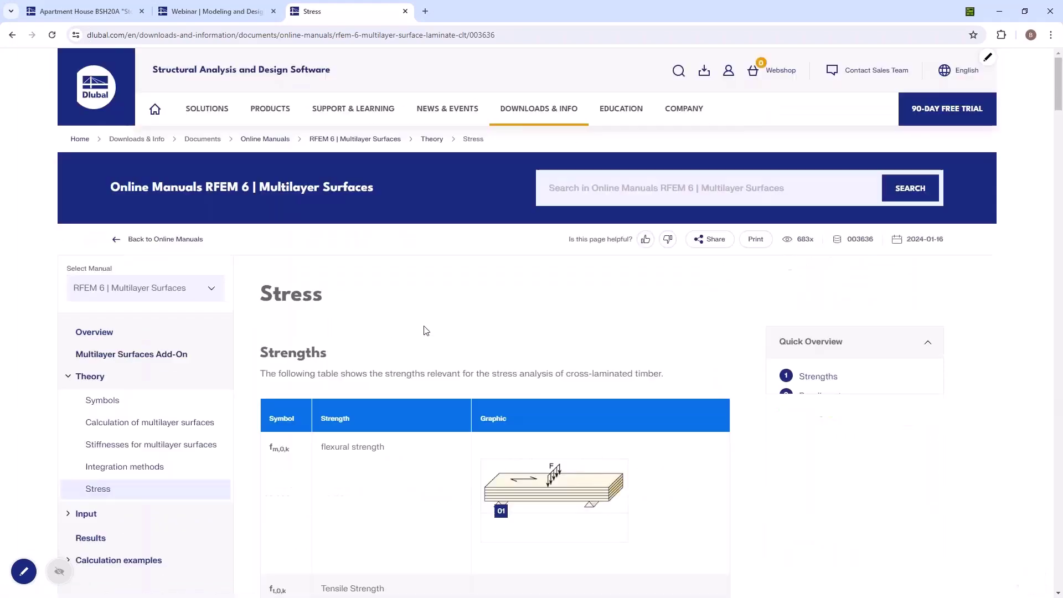
pyautogui.scroll(-18, 425, 330)
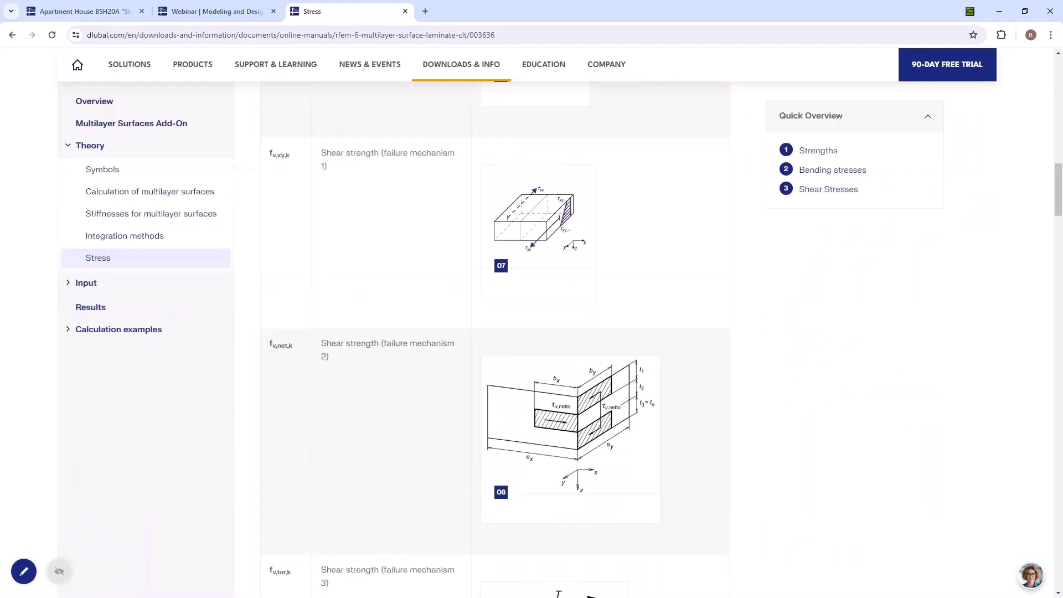
pyautogui.scroll(-3, 459, 378)
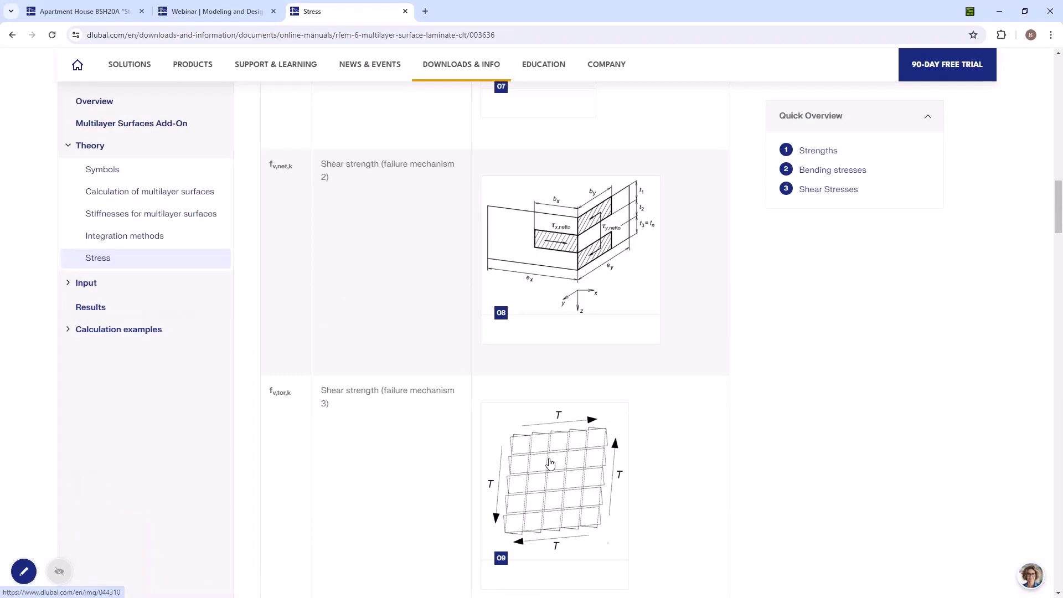
pyautogui.scroll(-6, 549, 463)
pyautogui.scroll(3, 545, 320)
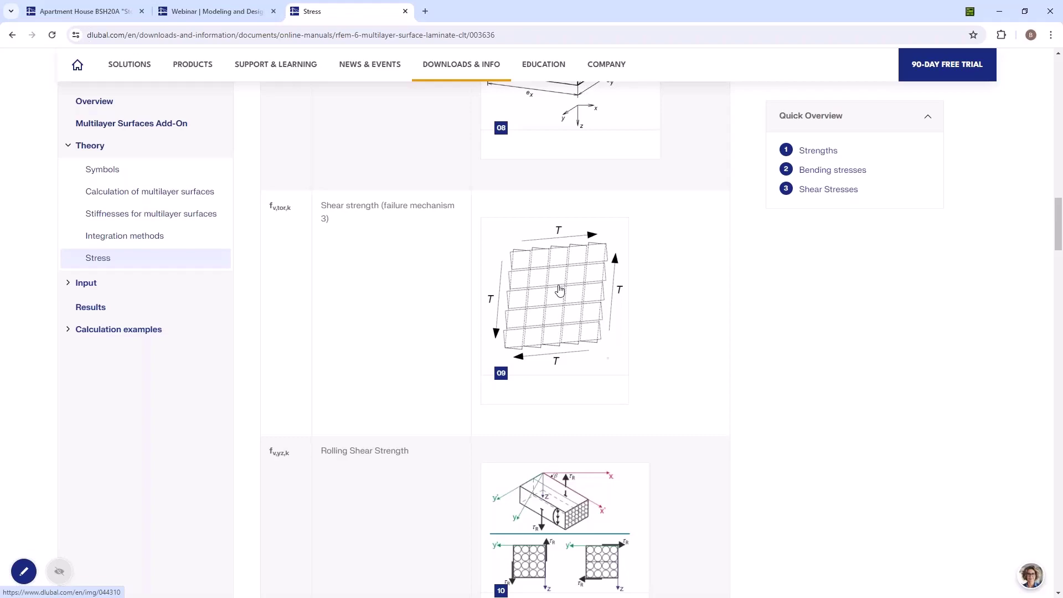
# Step: Return to RFEM, inspect the k88 stiffness multiplier and close the thickness settings without changes
pyautogui.click(995, 14)
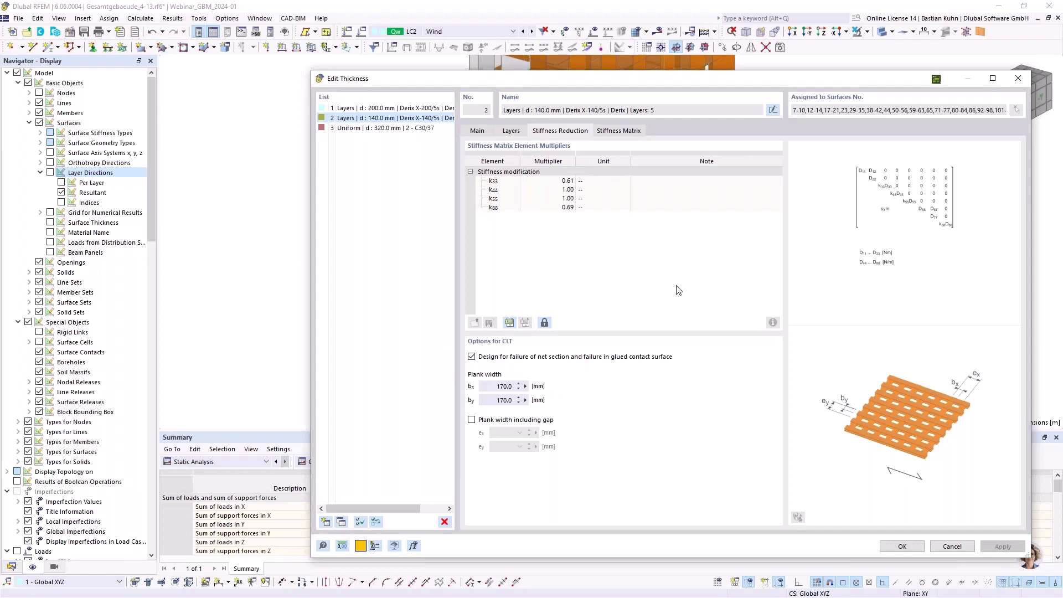
pyautogui.click(560, 208)
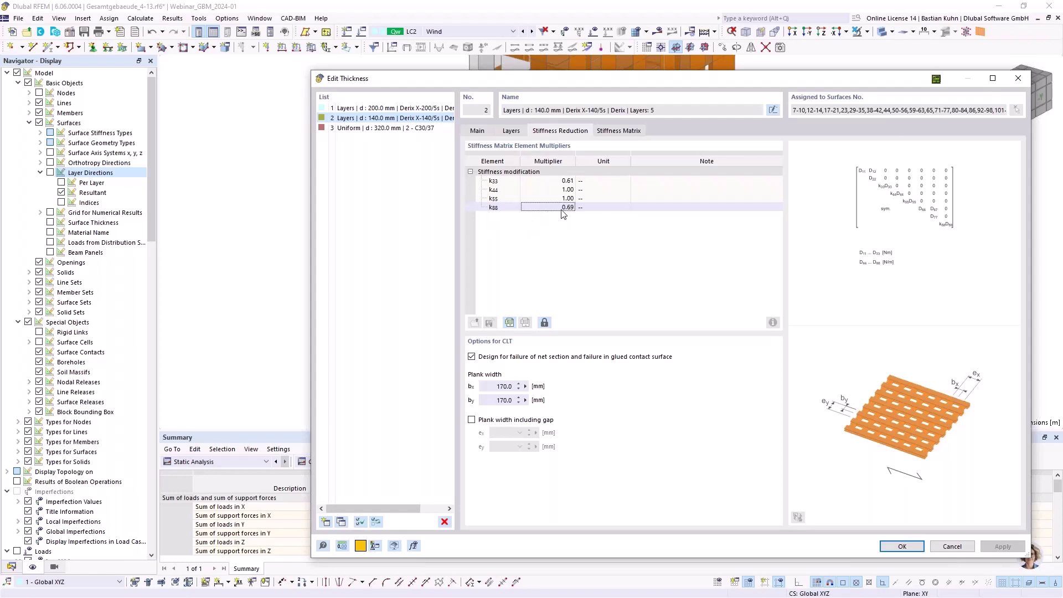
pyautogui.click(1018, 78)
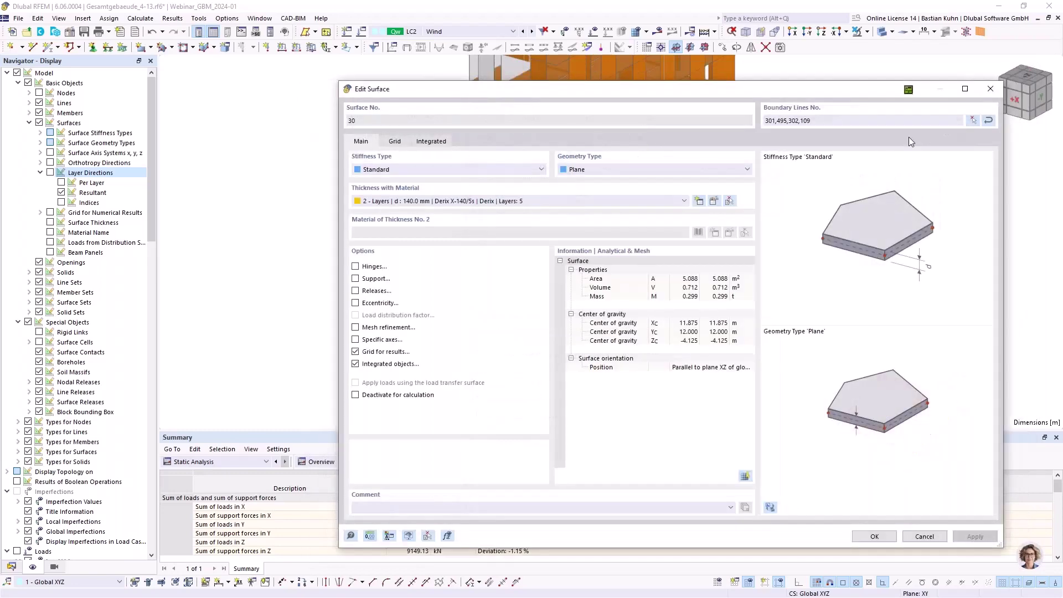
# Step: Close the surface settings and briefly display the LC2 Wind loads on the building
pyautogui.click(989, 90)
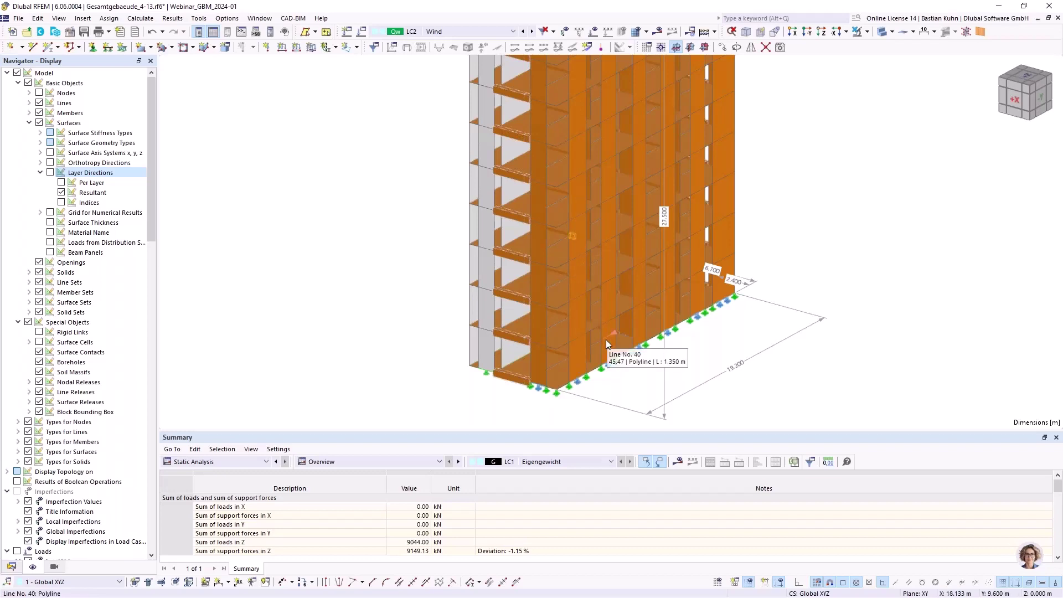
pyautogui.click(606, 291)
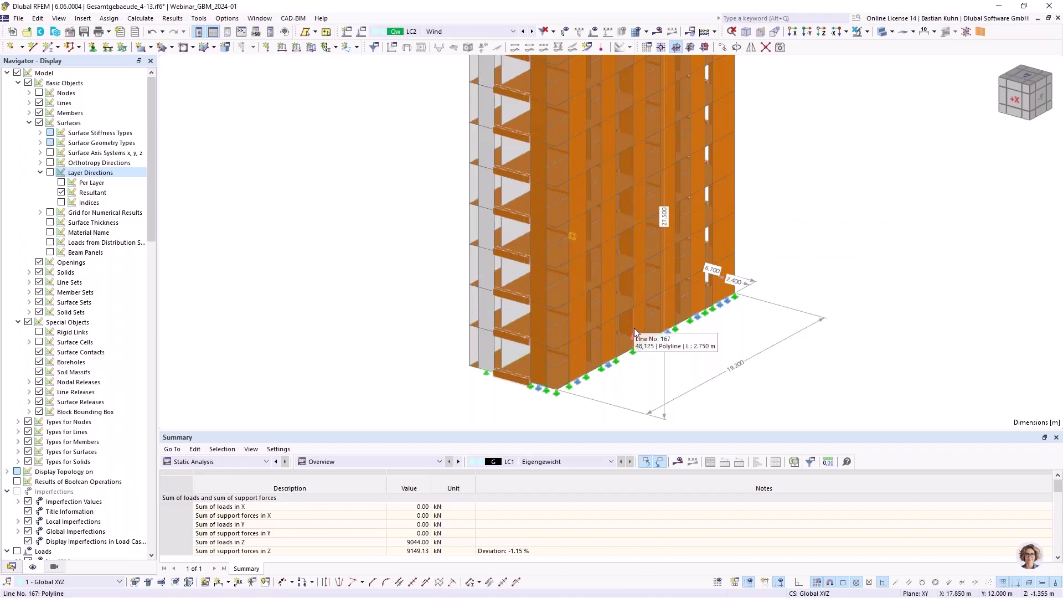
pyautogui.scroll(-5, 571, 253)
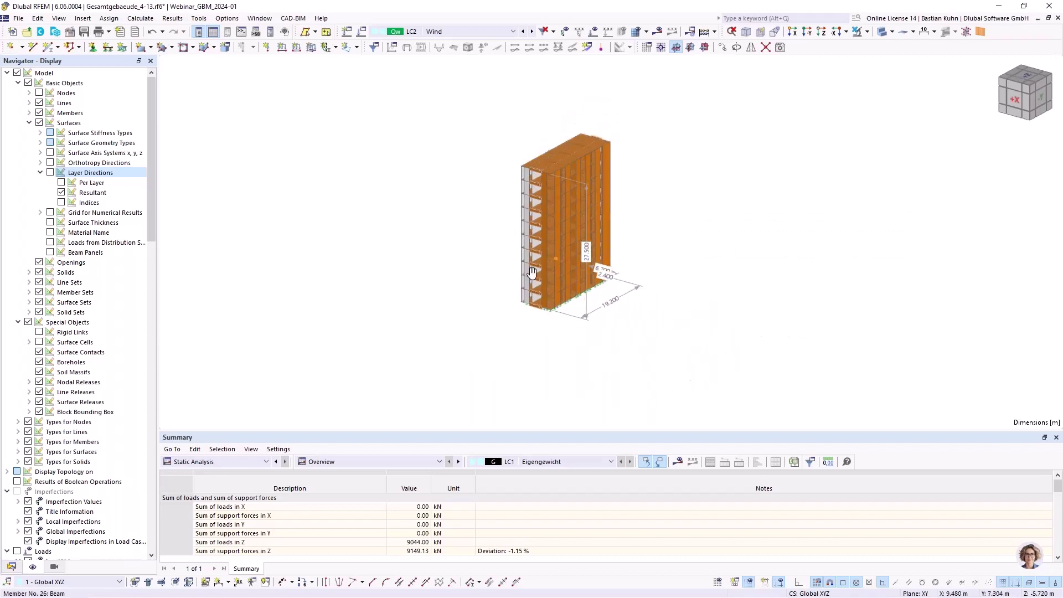
pyautogui.keyDown('ctrl'); pyautogui.moveTo(531, 272); pyautogui.dragTo(570, 265, button='middle'); pyautogui.keyUp('ctrl')
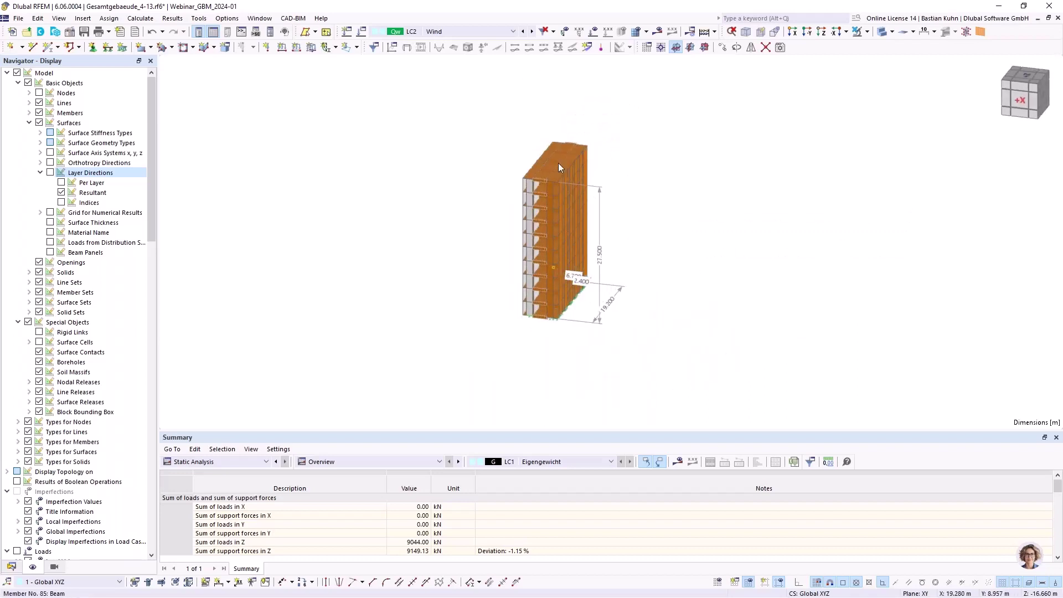
pyautogui.click(593, 32)
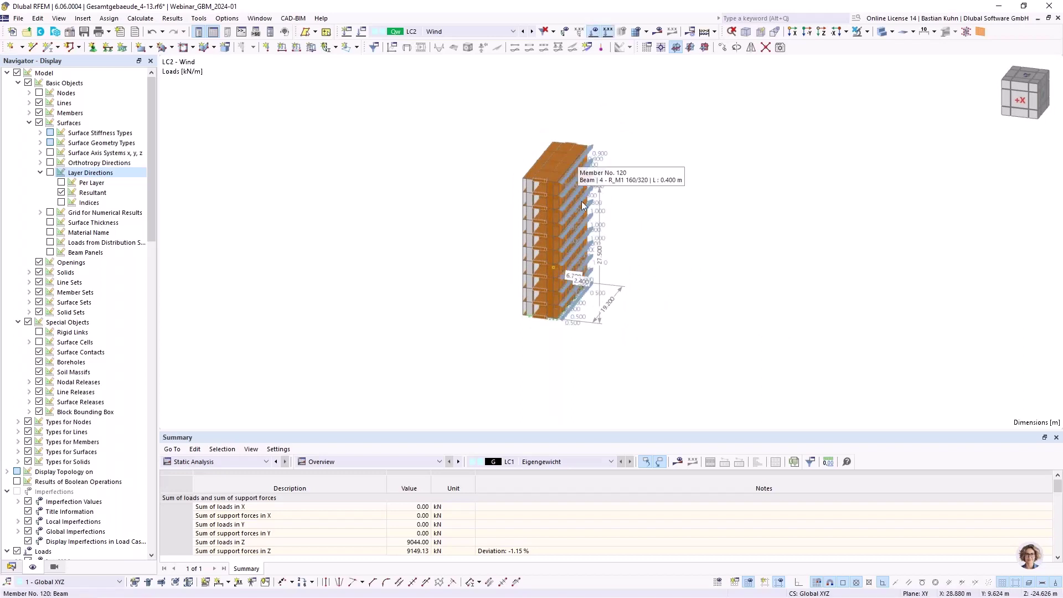
pyautogui.click(593, 32)
# Step: Examine the building's end wall at the top stories and the long façade with its openings
pyautogui.scroll(3, 530, 200)
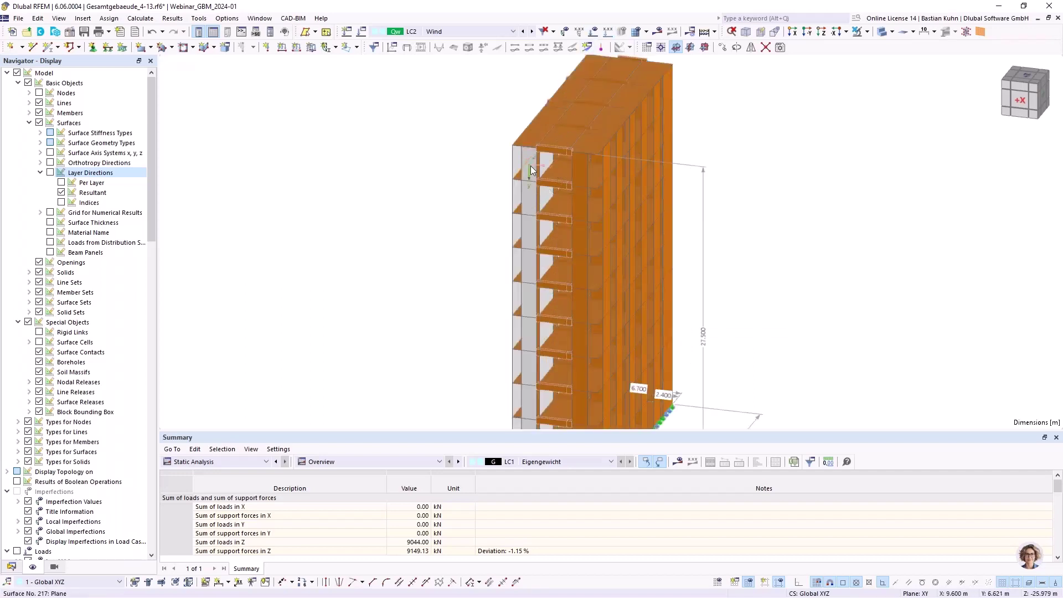
pyautogui.click(530, 165)
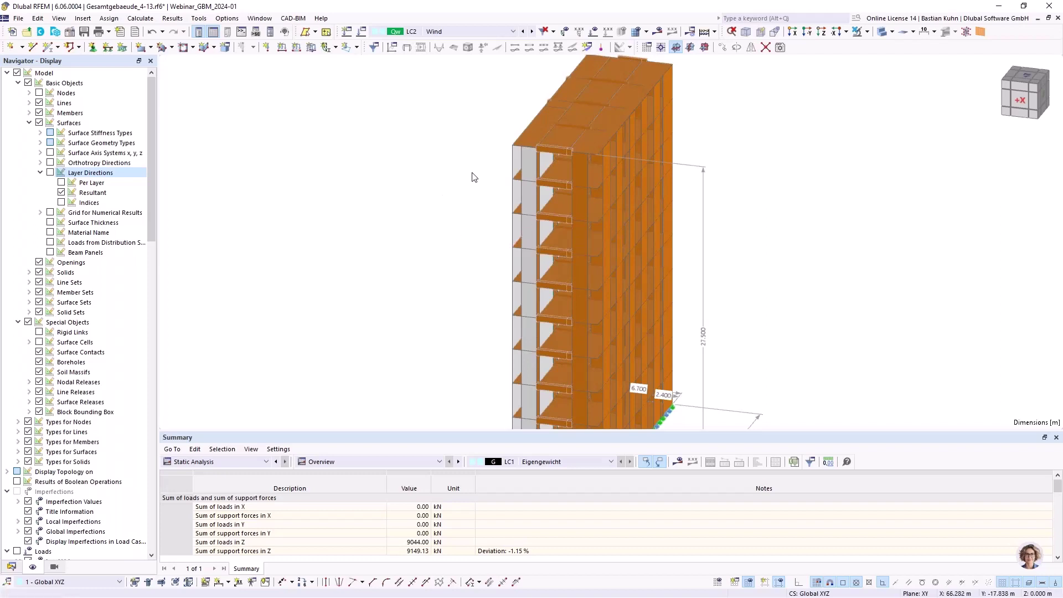
pyautogui.scroll(-3, 590, 203)
pyautogui.moveTo(589, 203); pyautogui.dragTo(464, 214, button='middle')
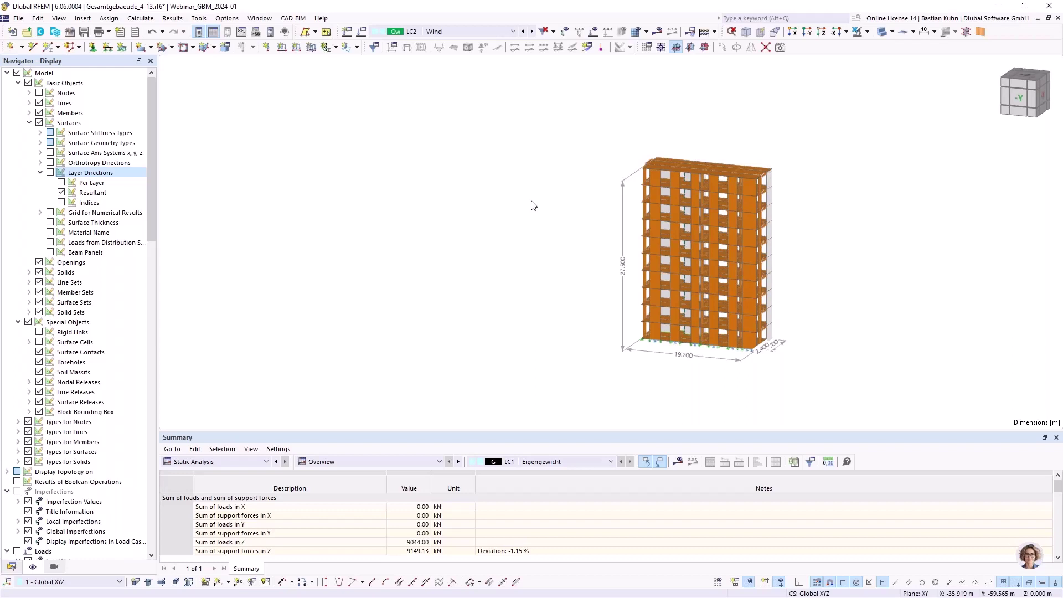
pyautogui.scroll(3, 718, 173)
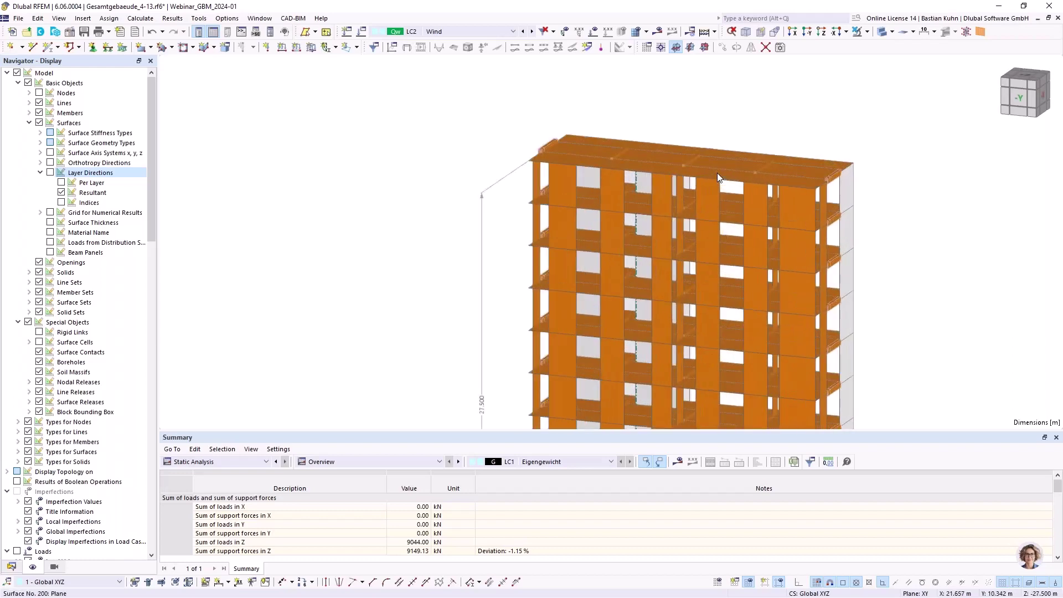
pyautogui.scroll(-1, 716, 173)
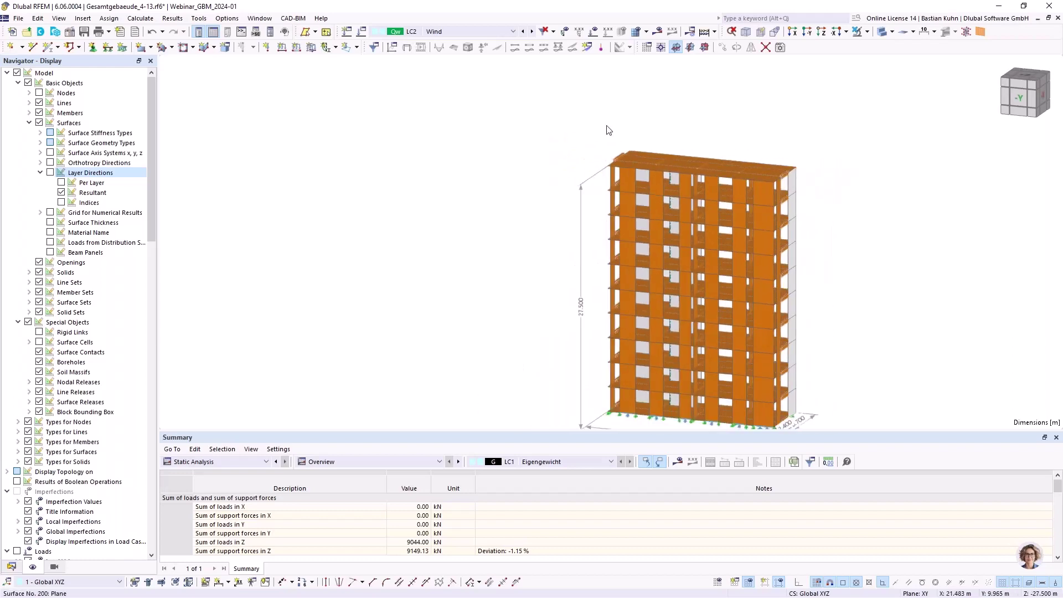
# Step: Display the LC1 Eigengewicht results and examine the deformations and support reactions at the building's base
pyautogui.click(497, 34)
pyautogui.click(492, 47)
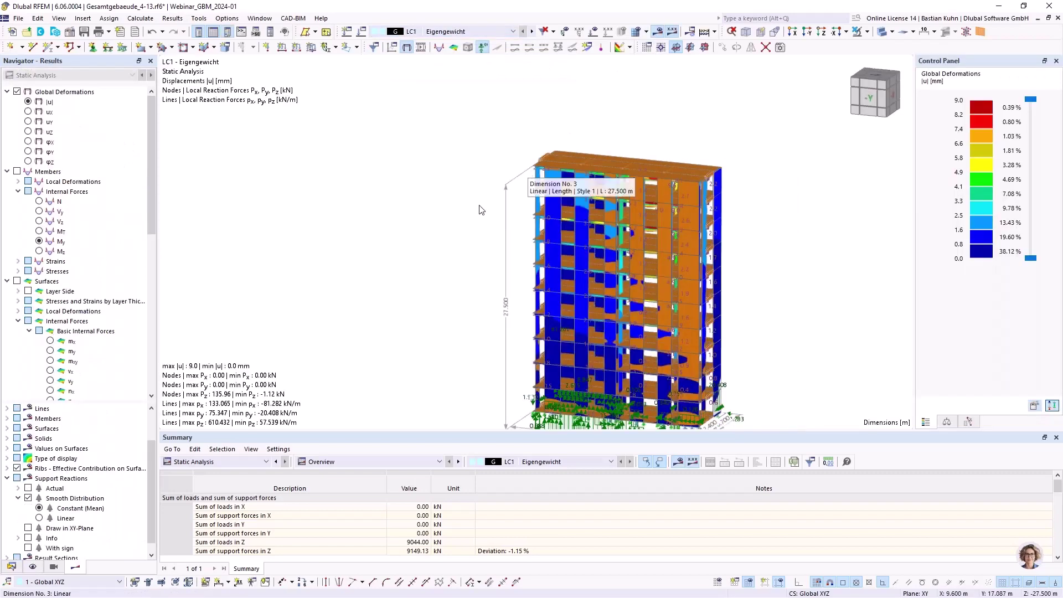
pyautogui.moveTo(481, 238); pyautogui.dragTo(717, 220, button='middle')
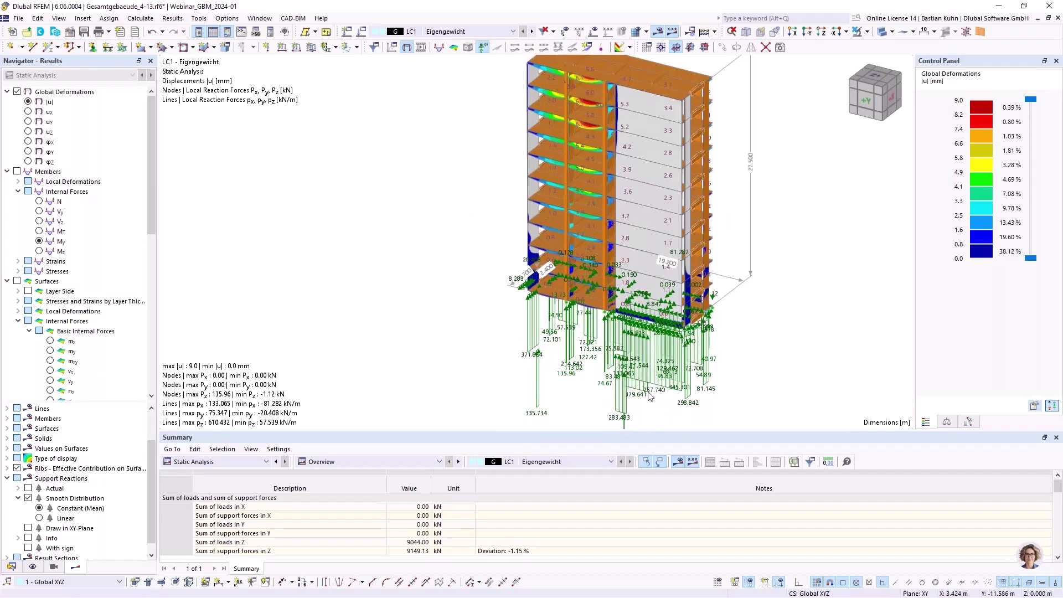
pyautogui.scroll(5, 666, 325)
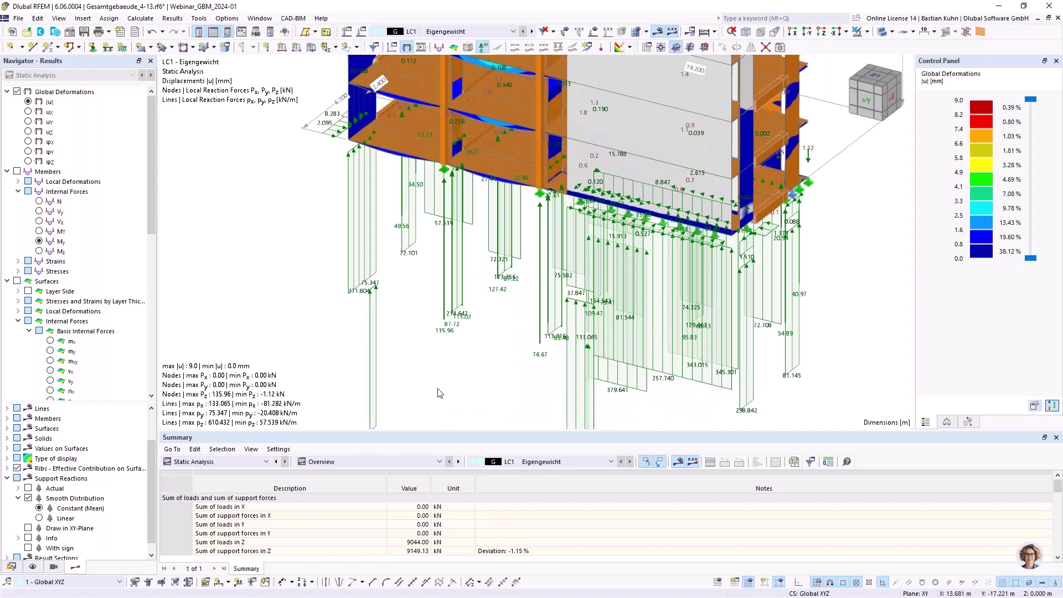
# Step: Capture a screenshot region of the support reactions below the building and hide the results
pyautogui.press('Print')
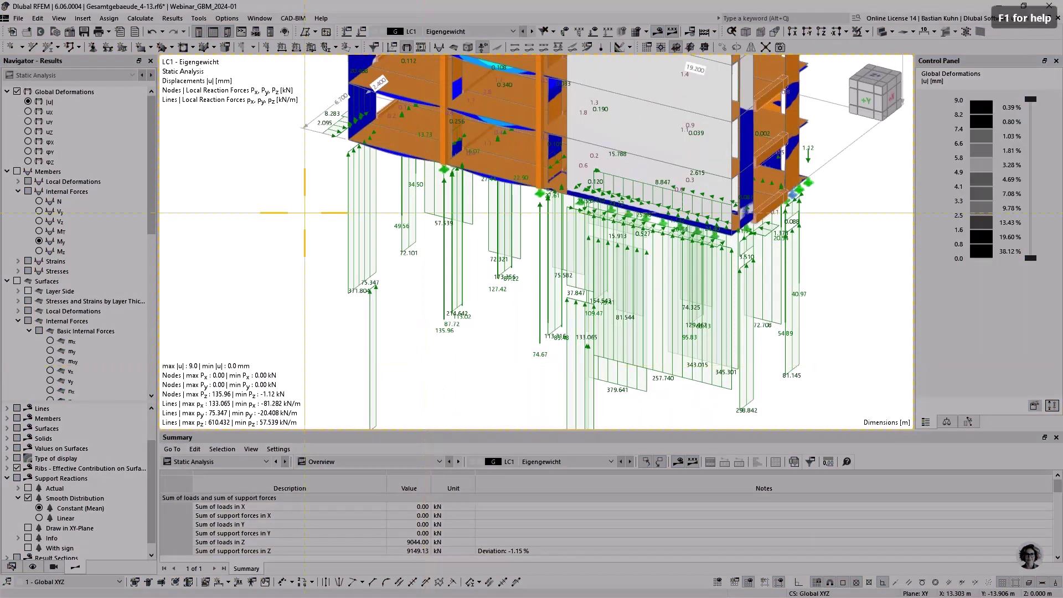
pyautogui.moveTo(248, 68); pyautogui.dragTo(672, 378)
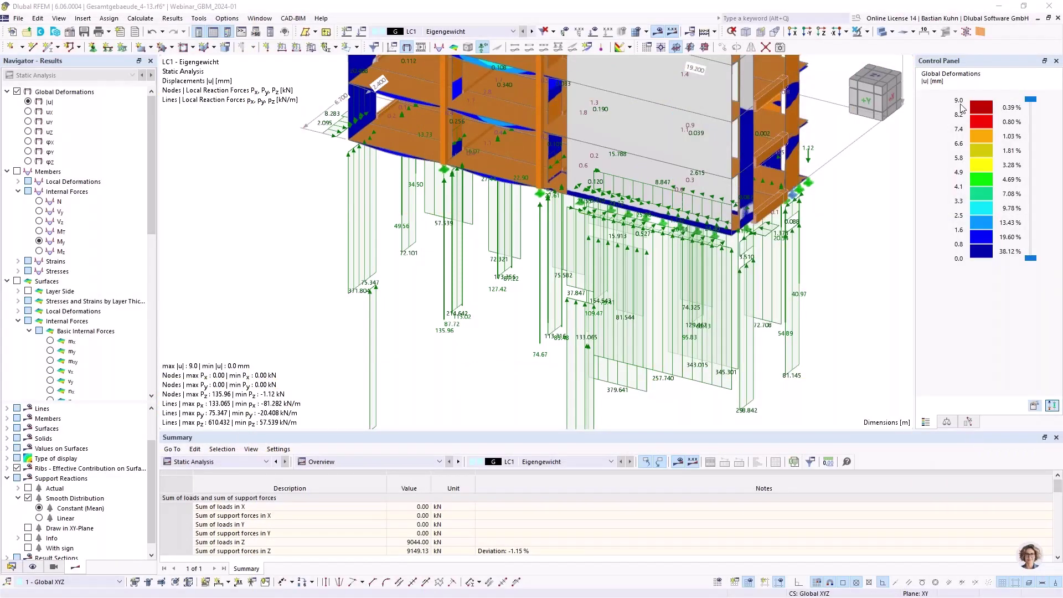
pyautogui.moveTo(1062, 91); pyautogui.dragTo(558, 81)
pyautogui.scroll(-5, 447, 331)
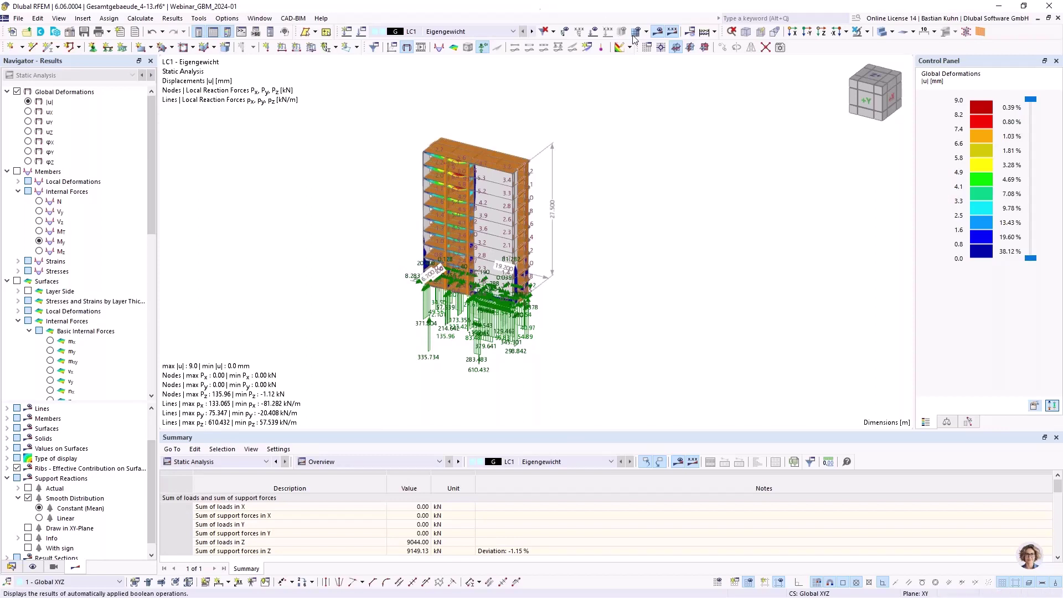
pyautogui.click(656, 32)
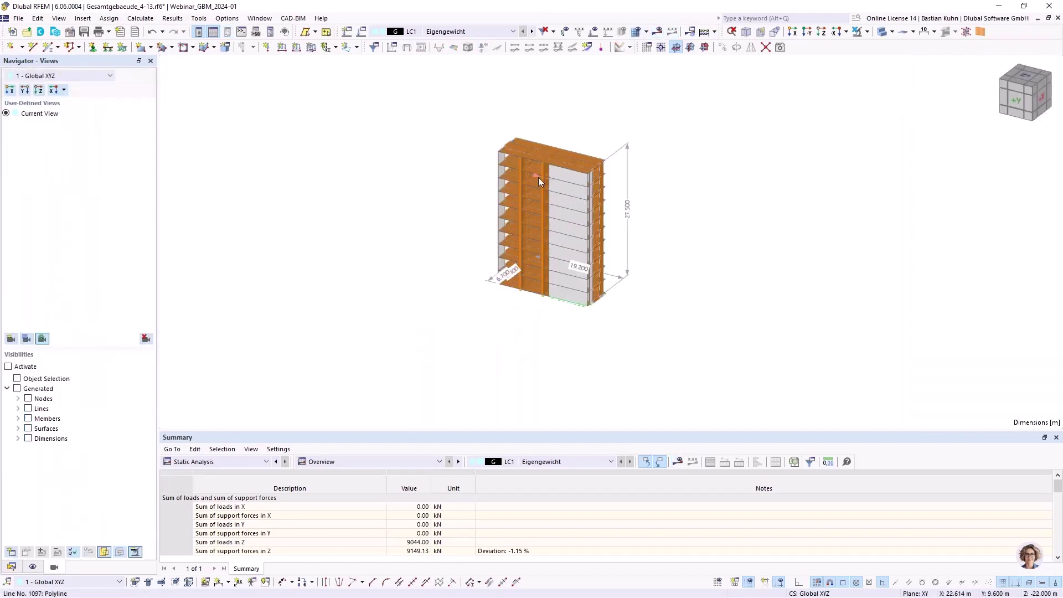
pyautogui.keyDown('ctrl'); pyautogui.moveTo(654, 242); pyautogui.dragTo(650, 249, button='middle'); pyautogui.keyUp('ctrl')
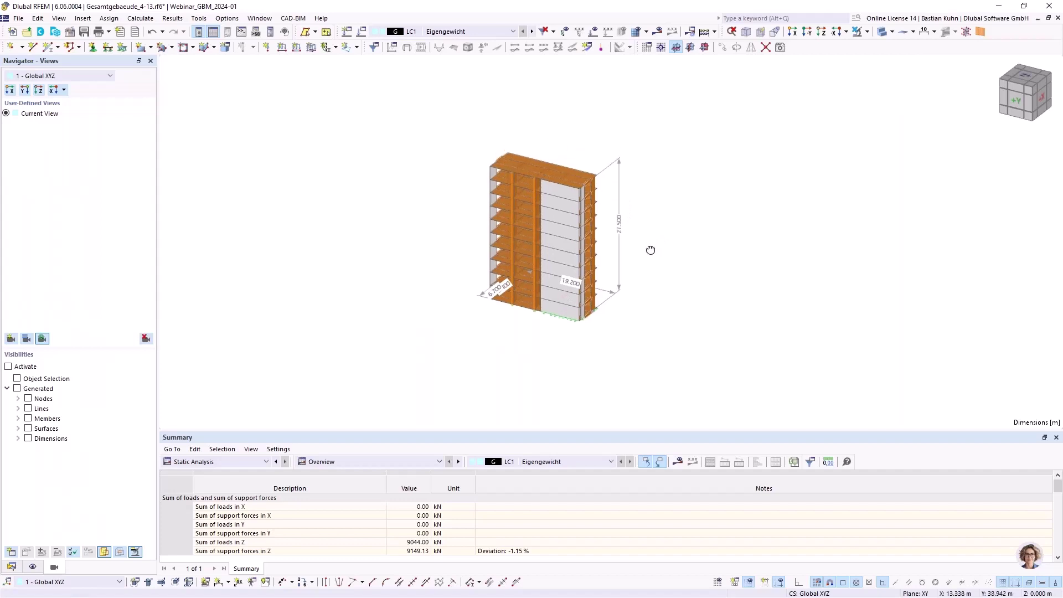
pyautogui.keyDown('ctrl'); pyautogui.moveTo(505, 257); pyautogui.dragTo(371, 239, button='middle'); pyautogui.keyUp('ctrl')
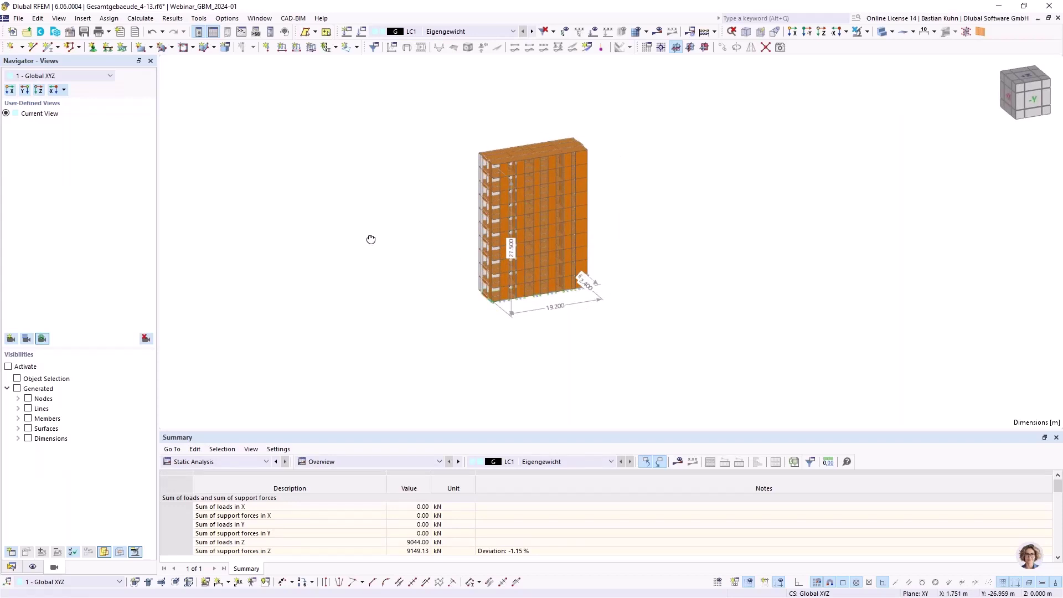
pyautogui.scroll(3, 543, 176)
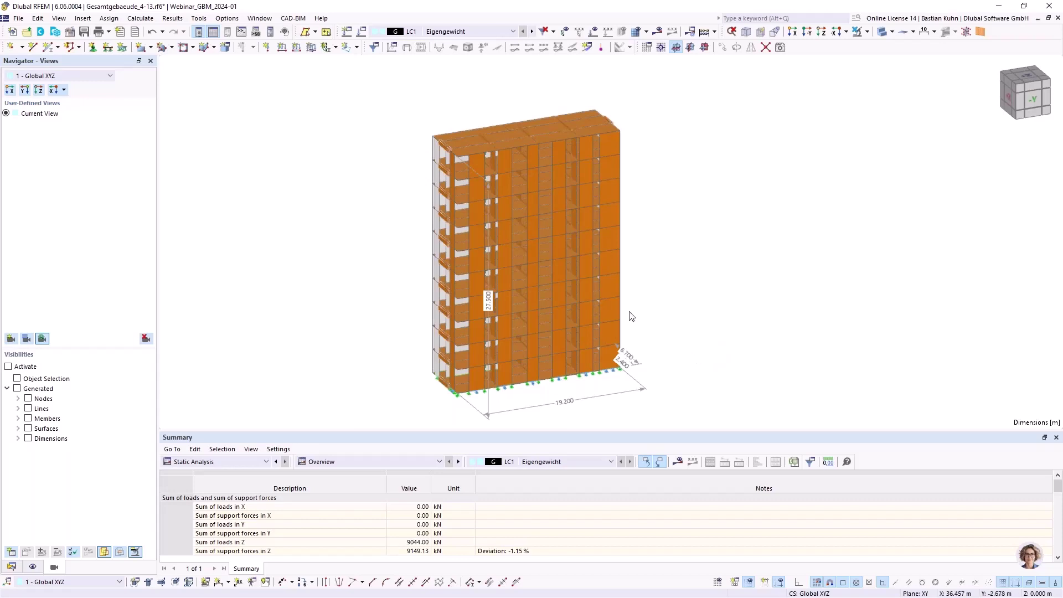
pyautogui.keyDown('ctrl'); pyautogui.moveTo(550, 305); pyautogui.dragTo(490, 331, button='middle'); pyautogui.keyUp('ctrl')
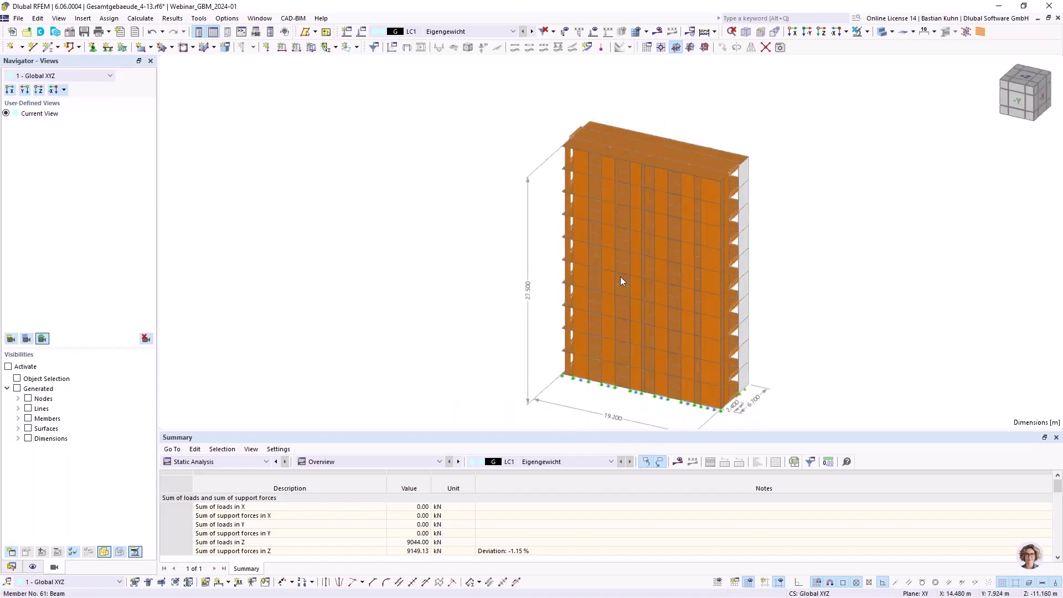
pyautogui.moveTo(621, 280)
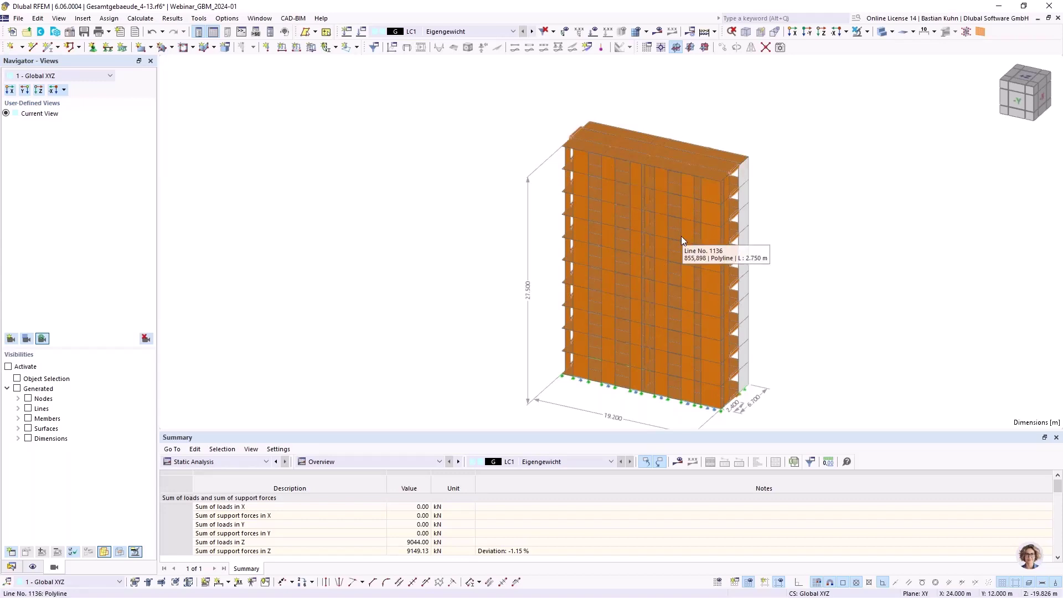
# Step: Activate the Building Model add-on in the model's base data
pyautogui.click(71, 32)
pyautogui.click(350, 90)
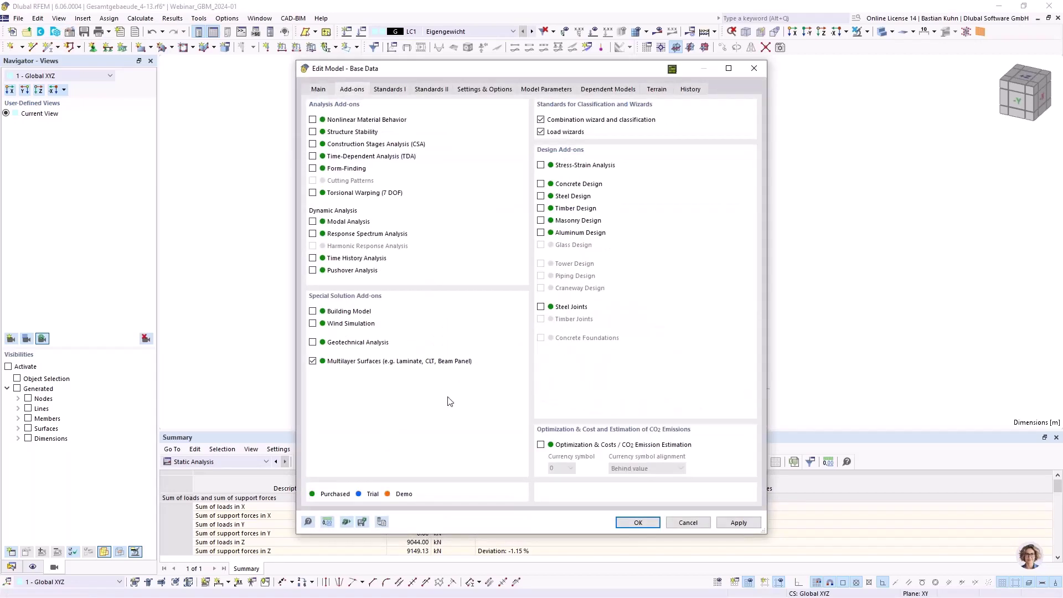
pyautogui.click(313, 312)
pyautogui.click(636, 522)
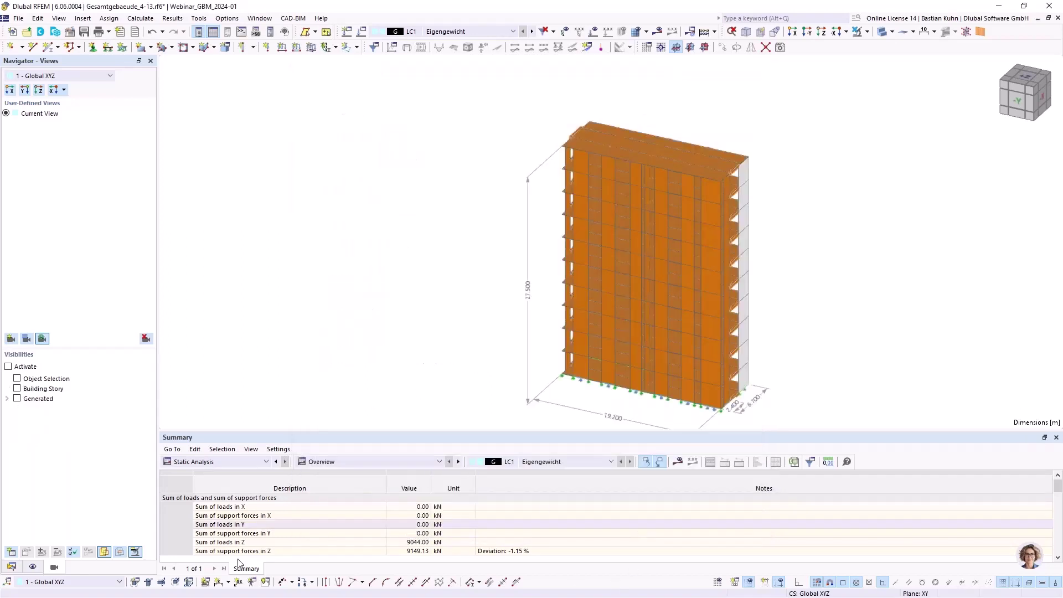
# Step: Switch the table from the static analysis results to the Building Model category of the Structure data
pyautogui.click(317, 463)
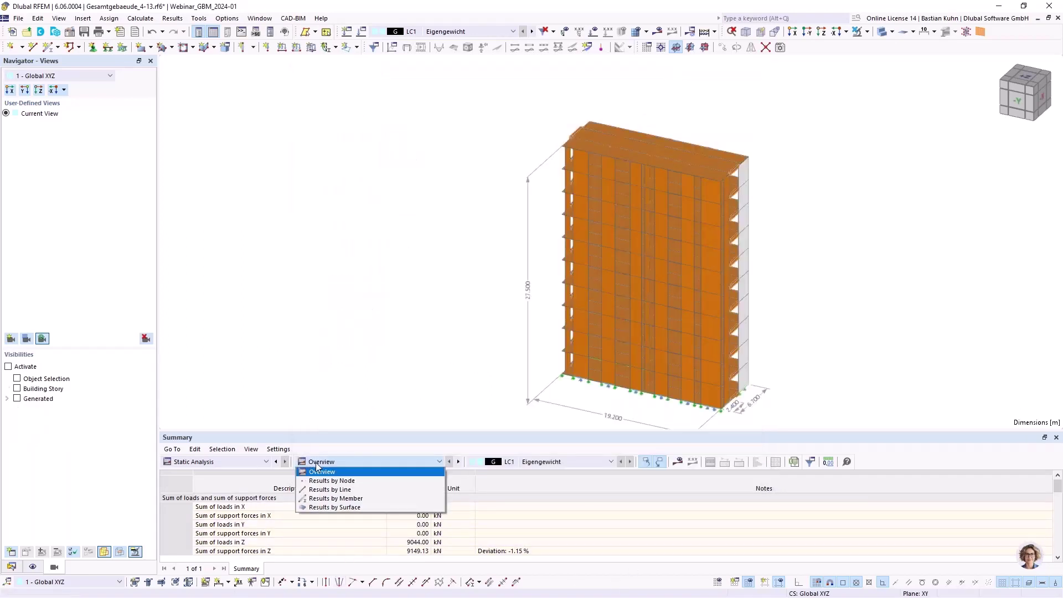
pyautogui.click(246, 463)
pyautogui.click(188, 472)
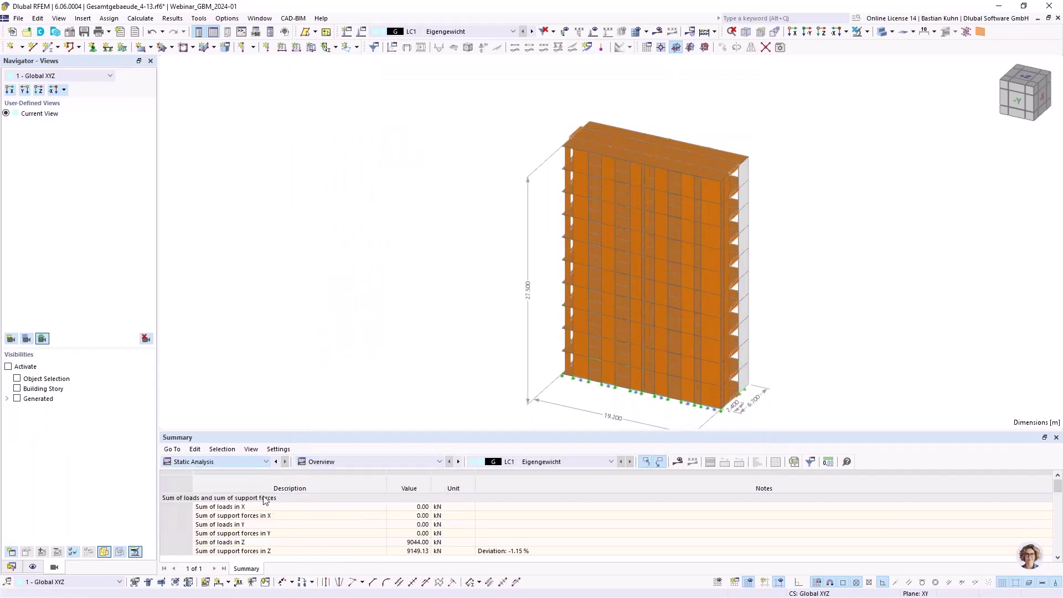
pyautogui.click(370, 463)
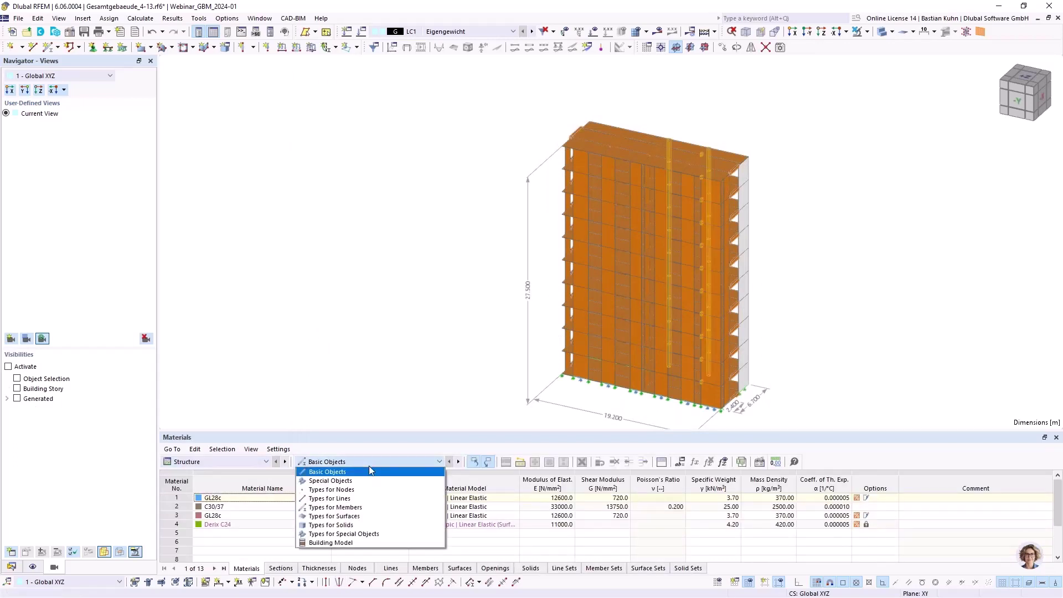
pyautogui.click(356, 543)
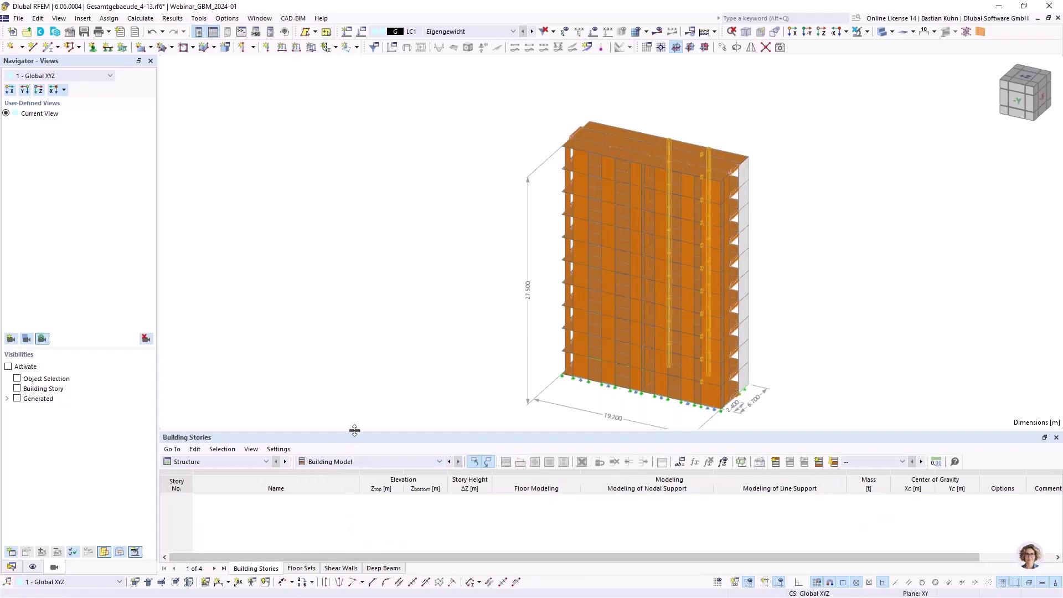
# Step: Enlarge the table area and look through the Floor Sets, Shear Walls and Deep Beams tables, returning to Building Stories
pyautogui.moveTo(354, 430); pyautogui.dragTo(371, 265)
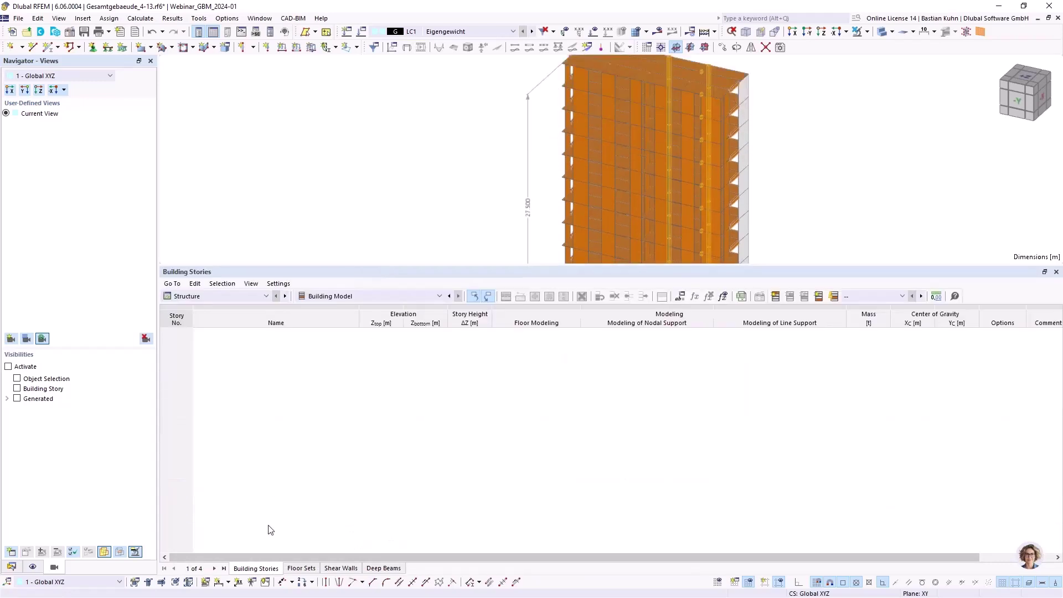
pyautogui.click(299, 568)
pyautogui.click(334, 569)
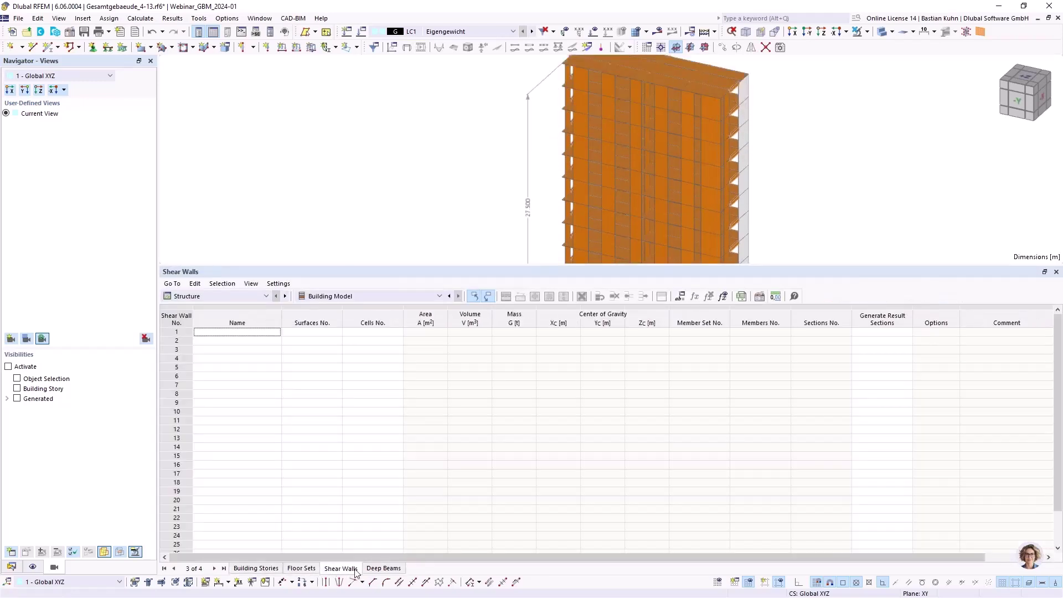
pyautogui.click(379, 569)
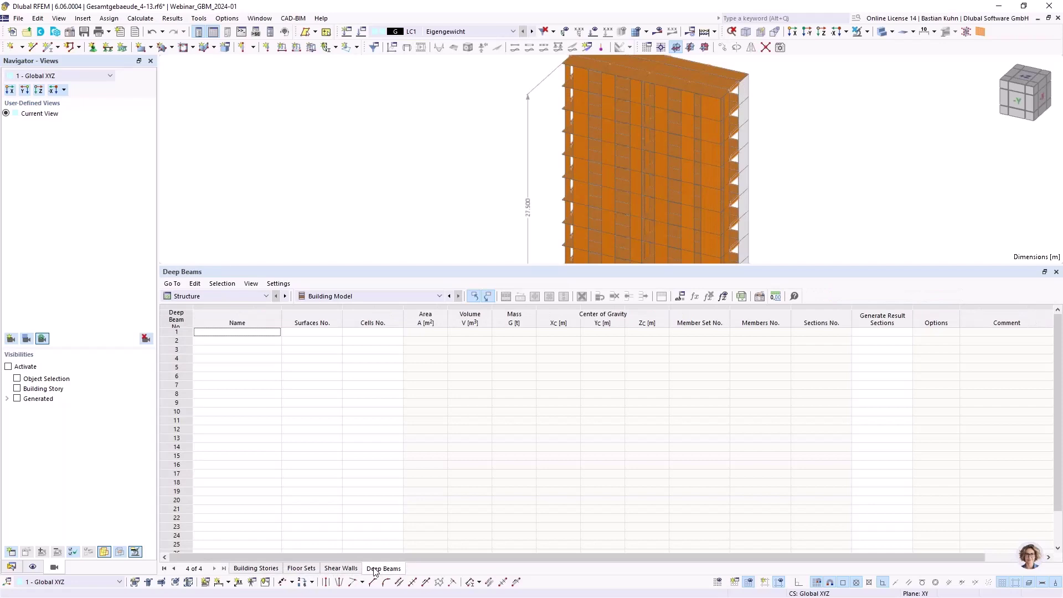
pyautogui.click(266, 569)
# Step: Find the Building Model objects in the model data, shrink the table area again and start a new building story
pyautogui.click(11, 566)
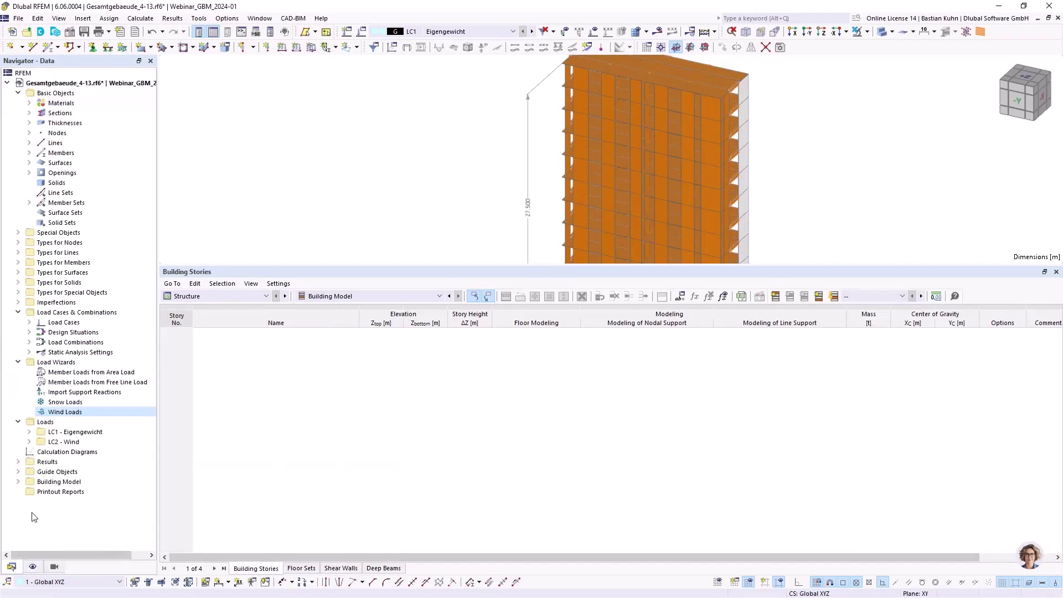
pyautogui.click(18, 481)
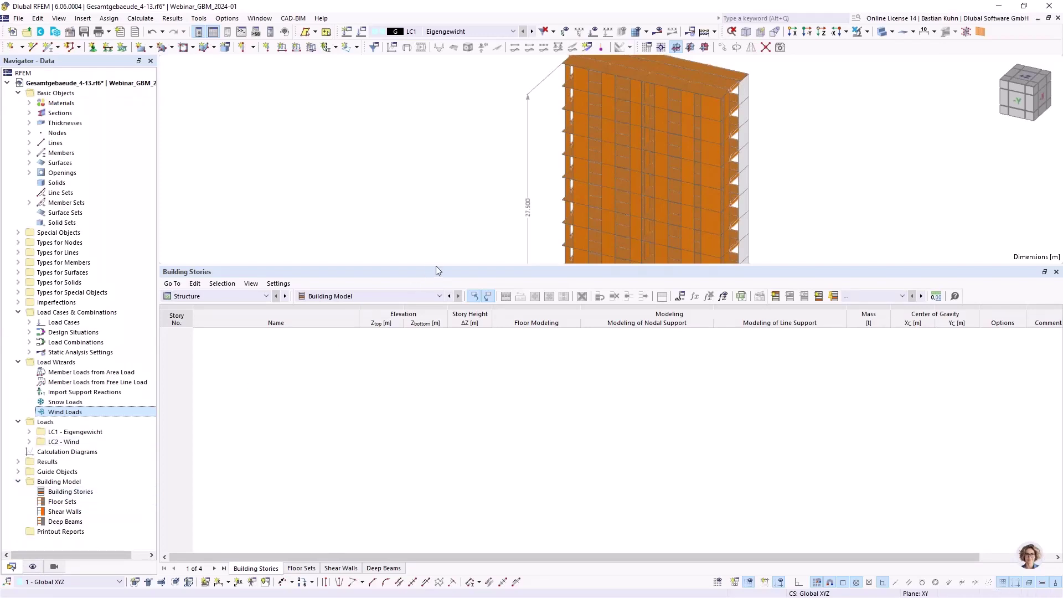
pyautogui.moveTo(436, 271); pyautogui.dragTo(438, 487)
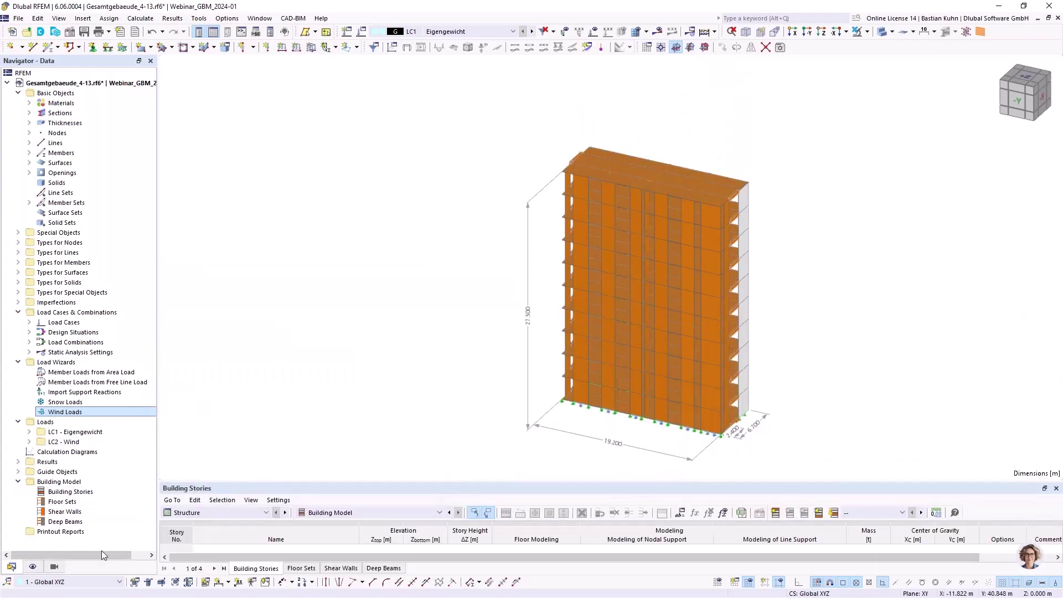
pyautogui.rightClick(71, 491)
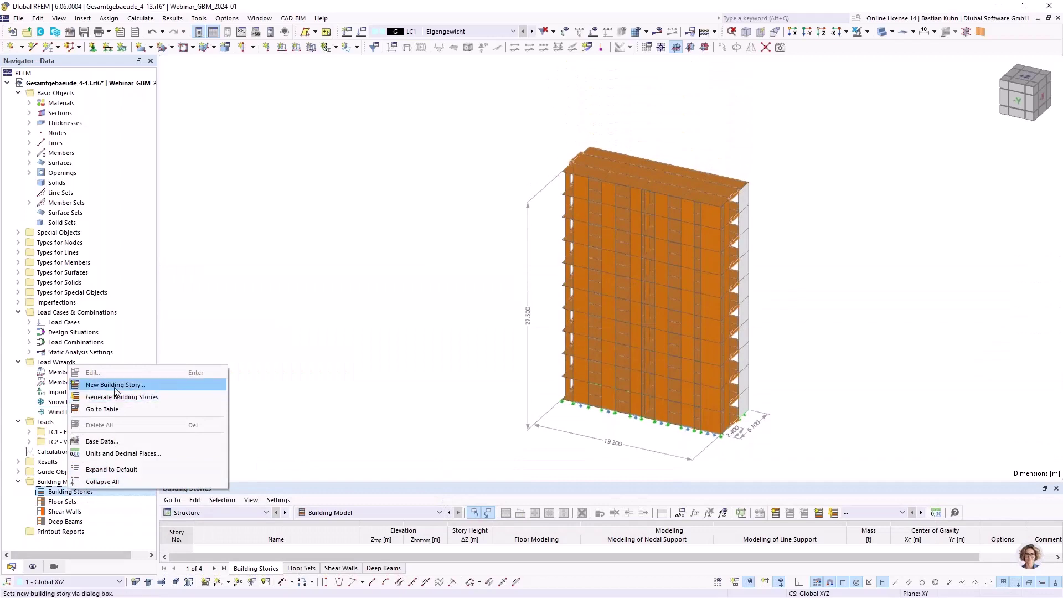
pyautogui.click(114, 382)
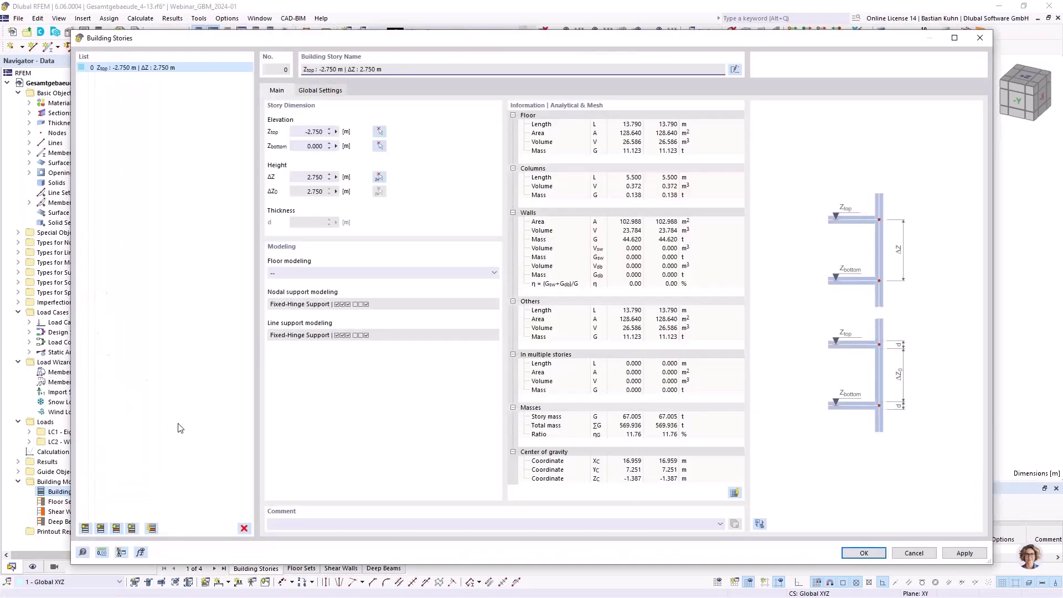
# Step: Show the model preview for the new ground-level story and set its floor modeling to Rigid Diaphragm
pyautogui.click(759, 524)
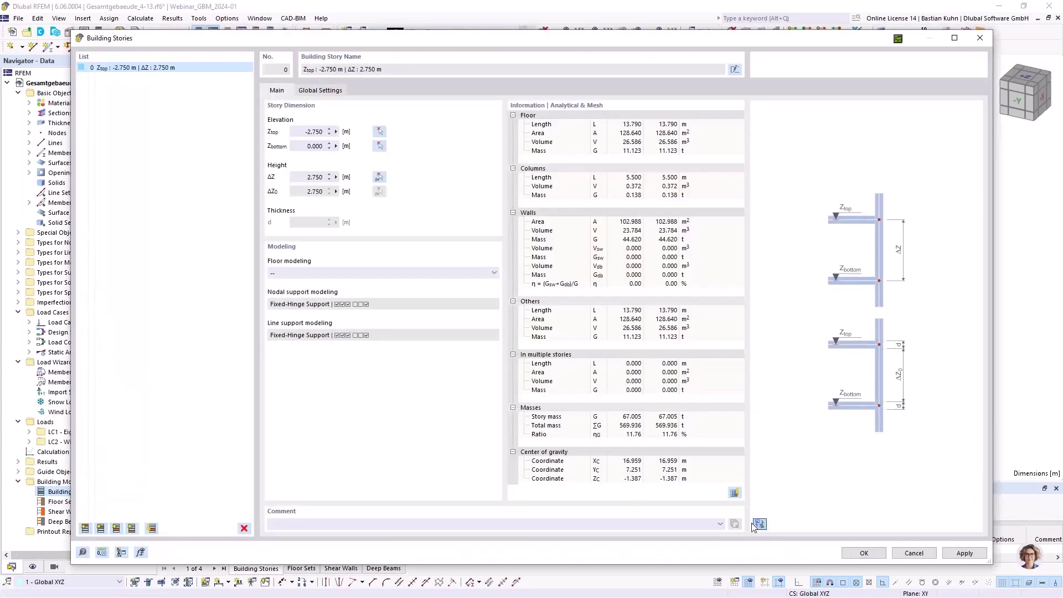
pyautogui.click(457, 272)
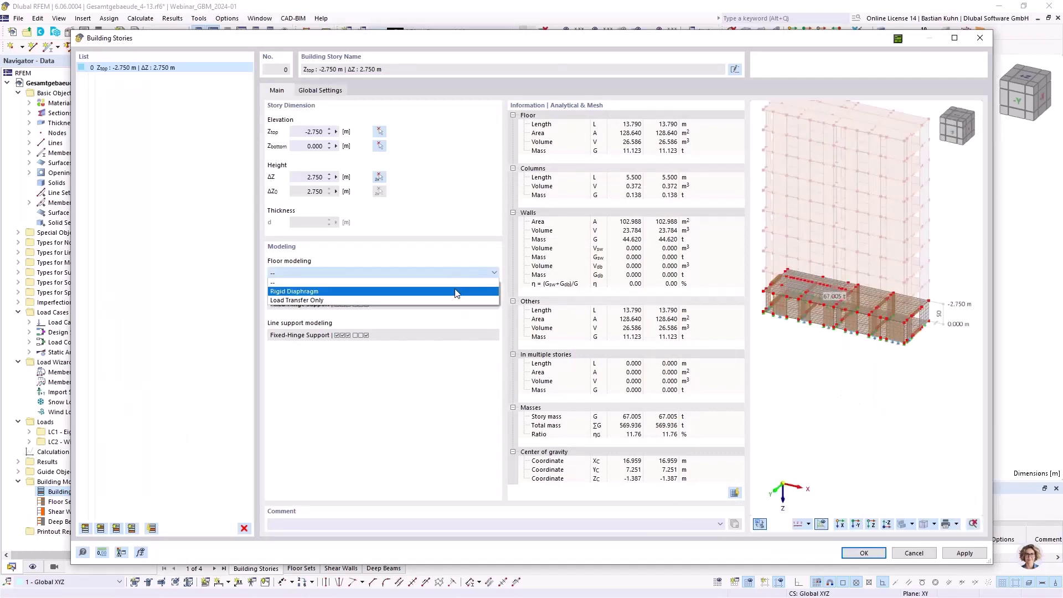
pyautogui.click(458, 291)
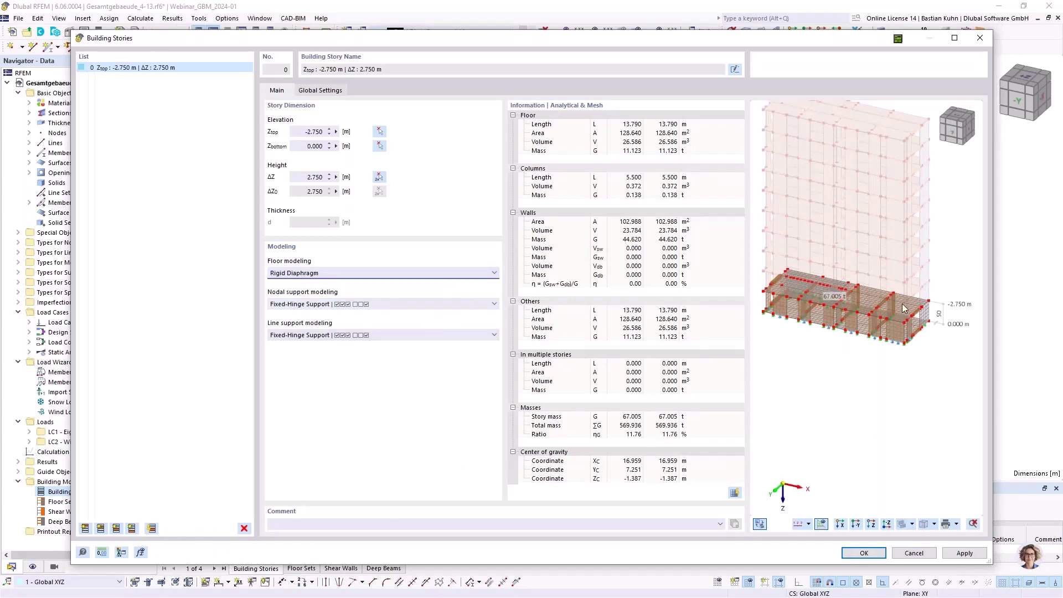
# Step: Examine the lowest story's floor, walls and supports in the preview, along with its top and bottom elevations
pyautogui.scroll(4, 840, 300)
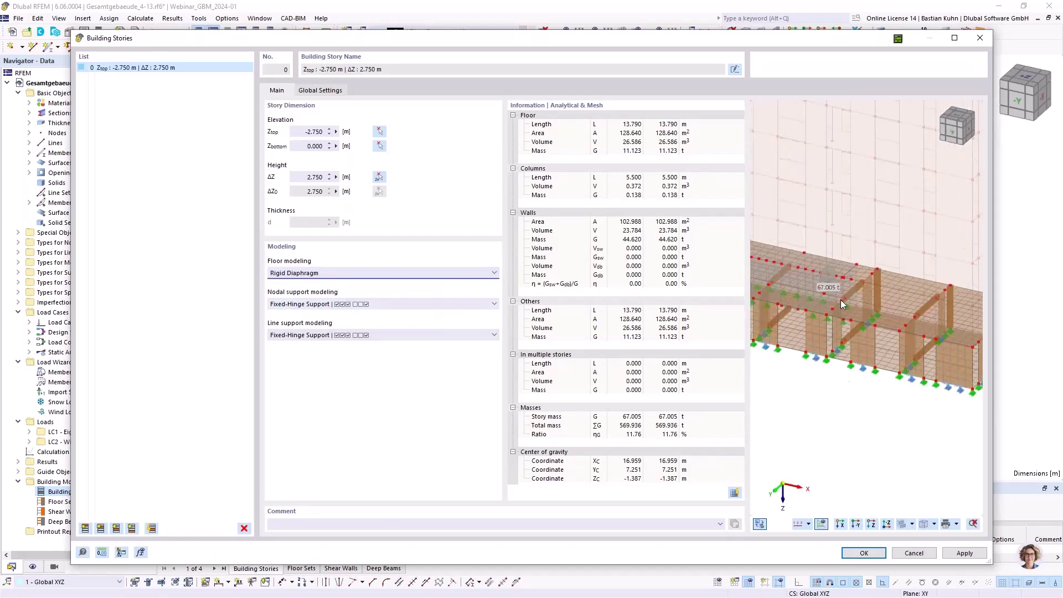
pyautogui.scroll(-2, 839, 300)
pyautogui.moveTo(842, 303); pyautogui.dragTo(821, 330, button='middle')
pyautogui.scroll(2, 821, 330)
pyautogui.moveTo(308, 142); pyautogui.dragTo(330, 142)
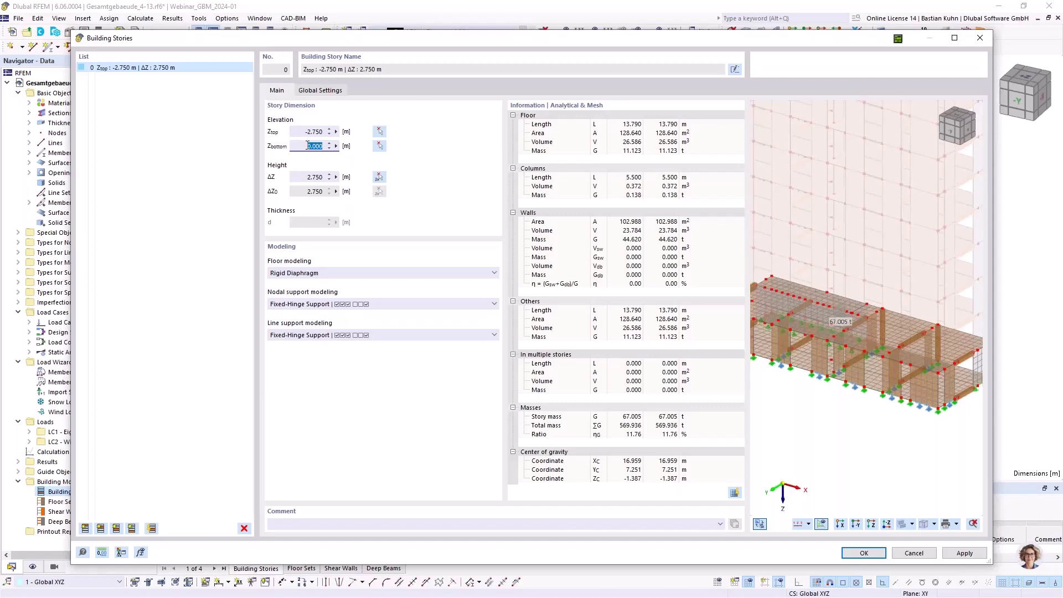
pyautogui.moveTo(306, 134); pyautogui.dragTo(330, 133)
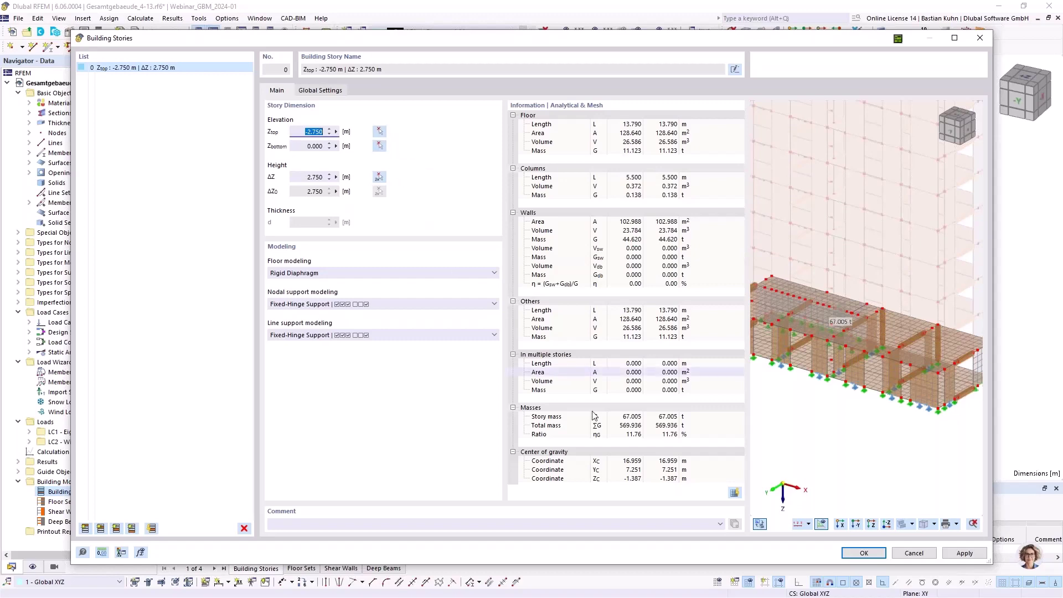
pyautogui.scroll(4, 842, 329)
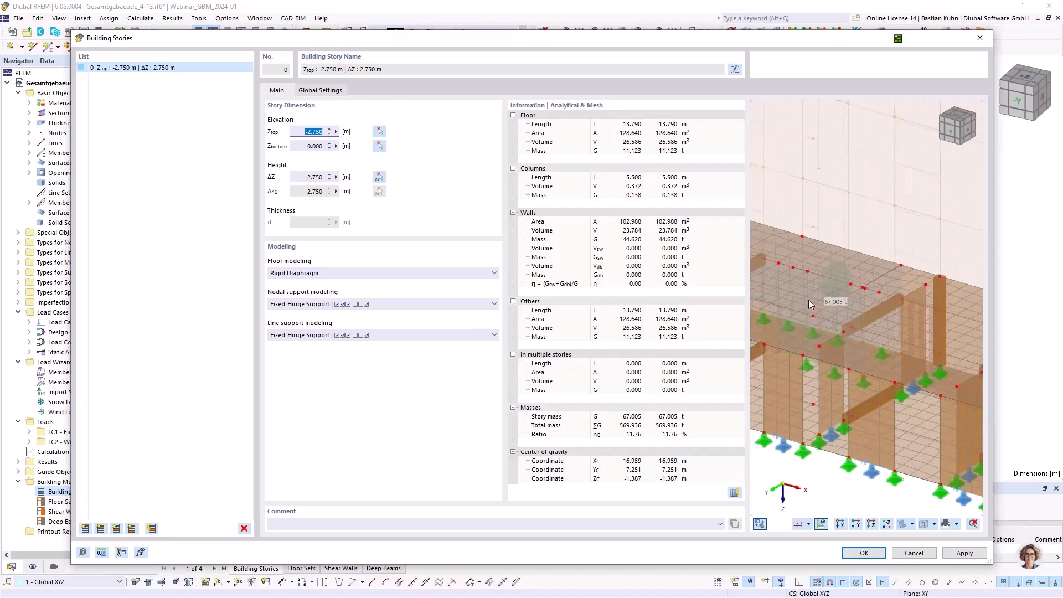
pyautogui.scroll(-5, 822, 278)
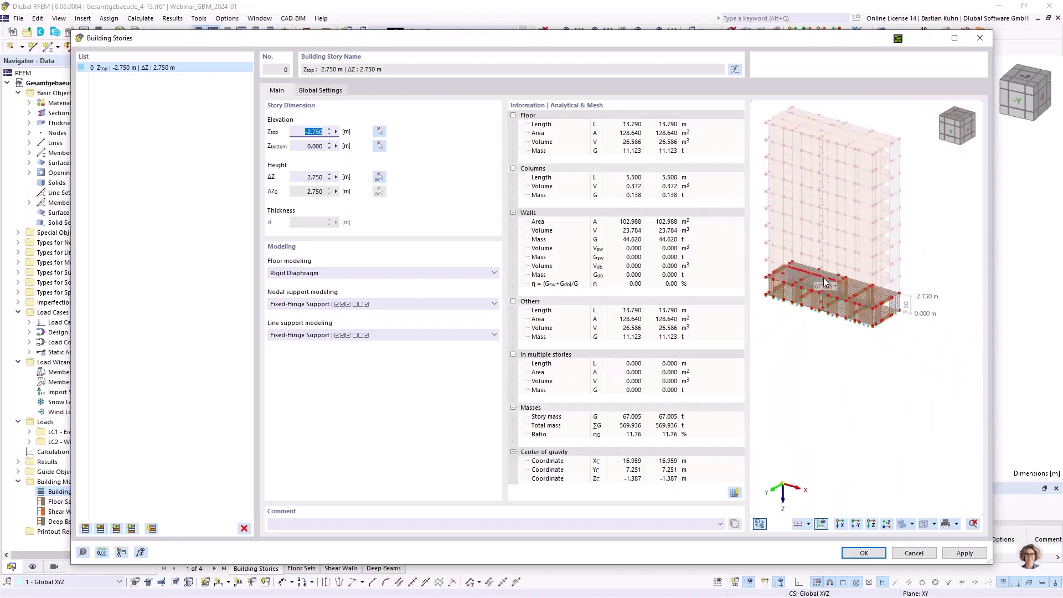
pyautogui.moveTo(822, 284); pyautogui.dragTo(795, 345, button='middle')
pyautogui.scroll(5, 844, 301)
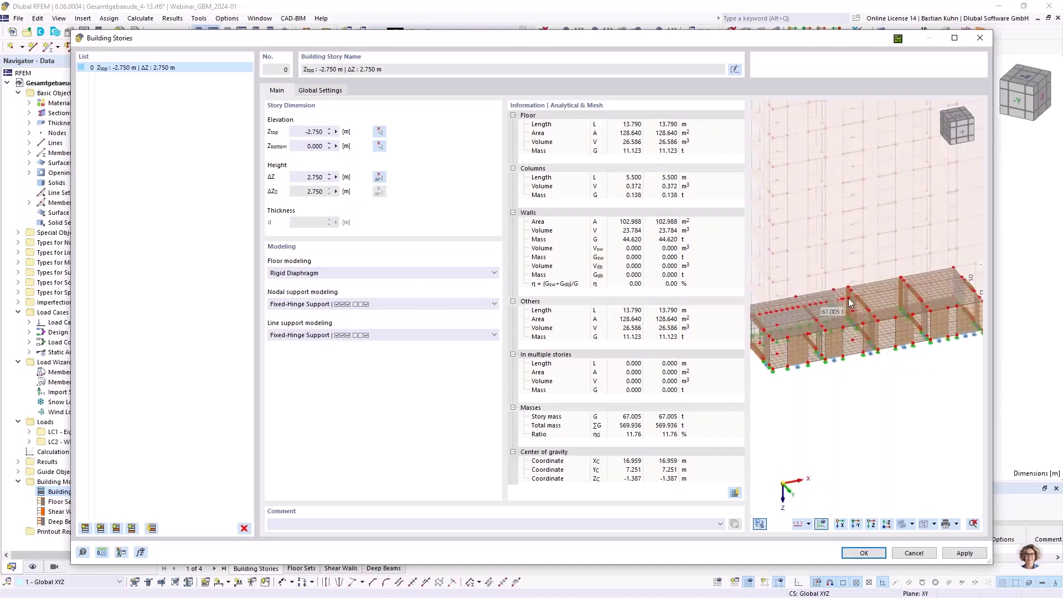
pyautogui.moveTo(825, 304); pyautogui.dragTo(871, 308, button='middle')
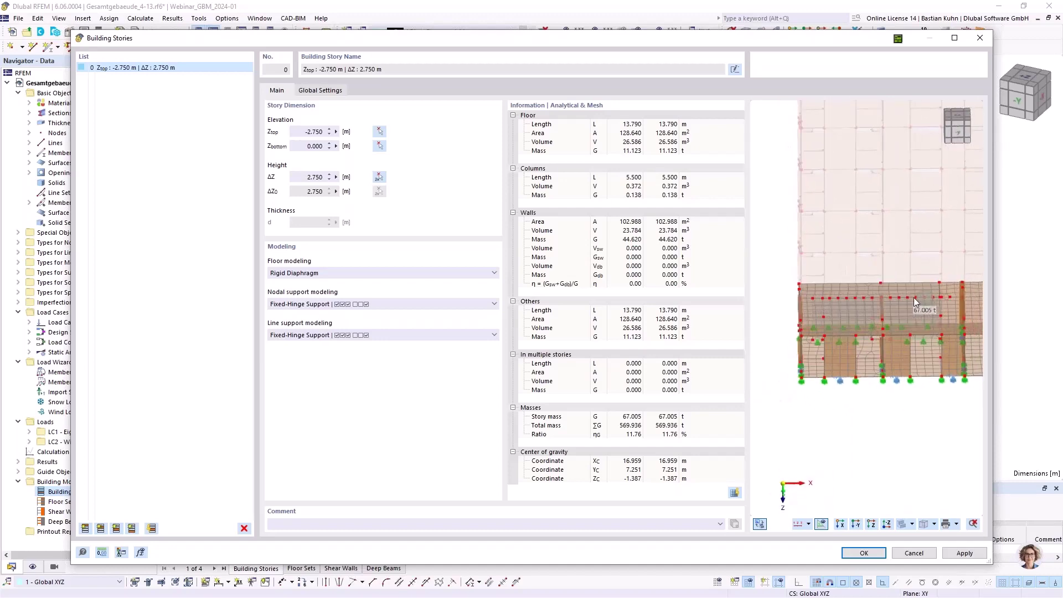
pyautogui.scroll(-3, 913, 297)
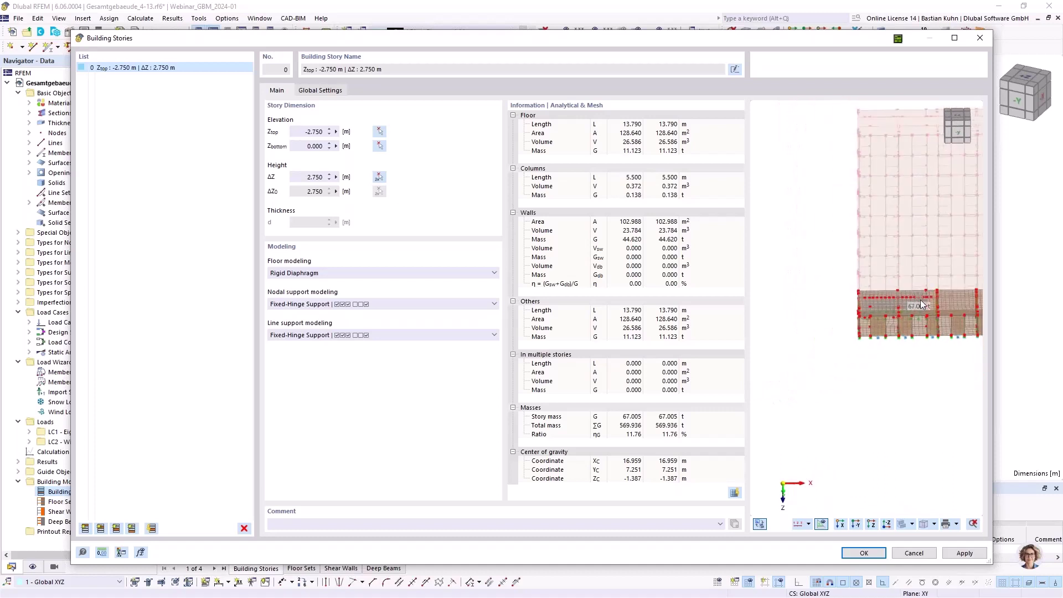
pyautogui.keyDown('ctrl'); pyautogui.moveTo(918, 301); pyautogui.dragTo(821, 303, button='middle'); pyautogui.keyUp('ctrl')
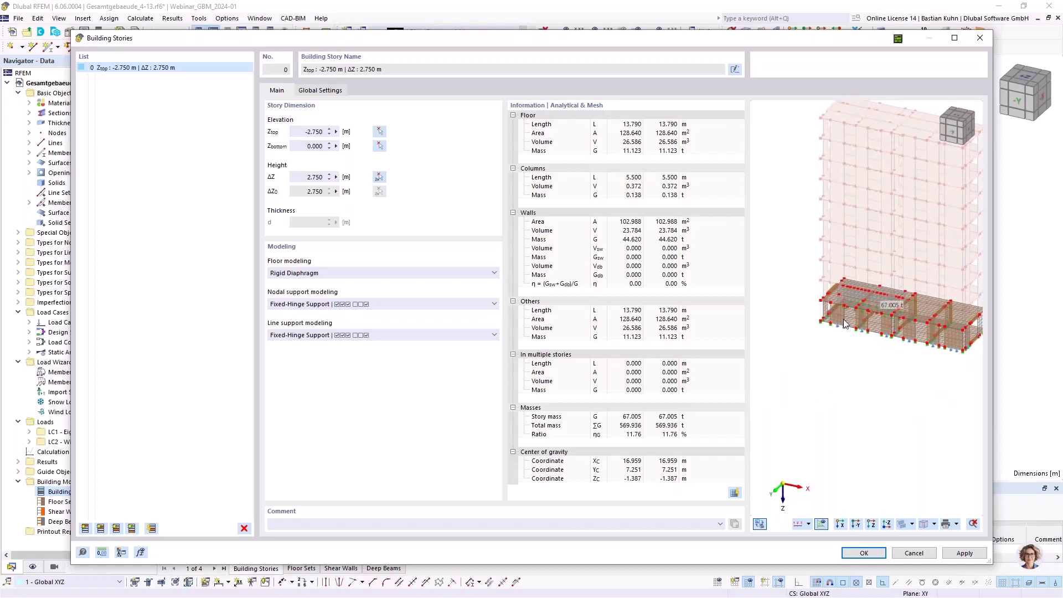
pyautogui.keyDown('ctrl'); pyautogui.moveTo(889, 303); pyautogui.dragTo(842, 303, button='middle'); pyautogui.keyUp('ctrl')
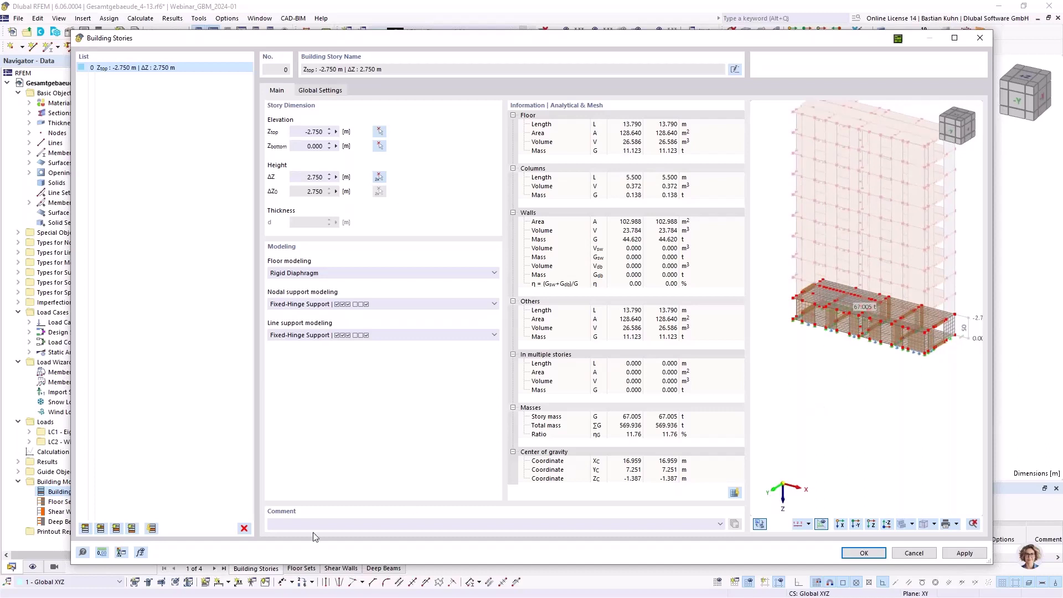
# Step: Add nine further building stories, each 2.750 m high, above the lowest one up to a top elevation of -27.500 m
pyautogui.click(101, 530)
pyautogui.click(100, 530)
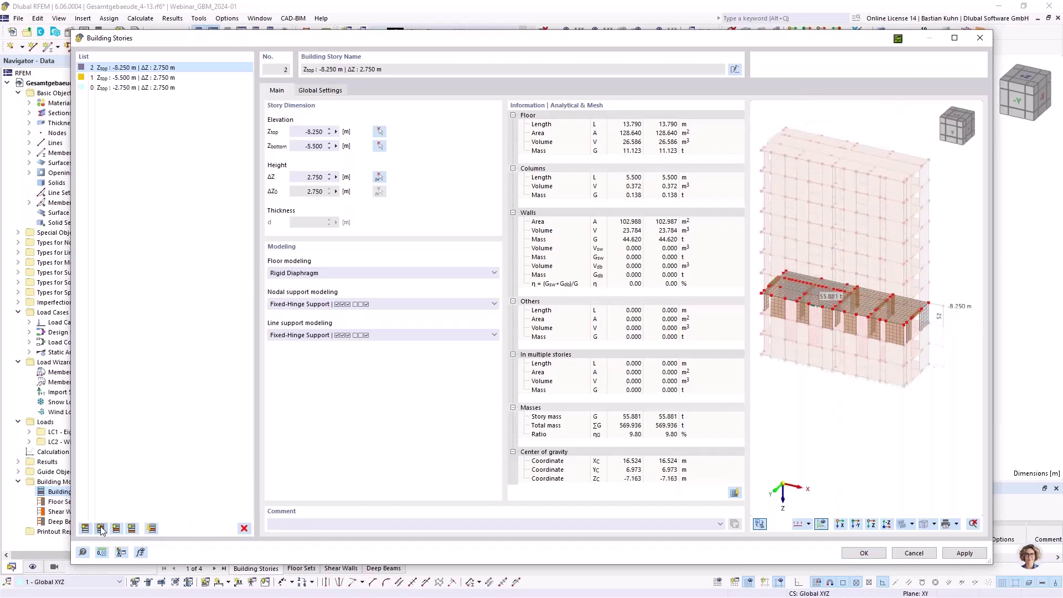
pyautogui.click(101, 529)
pyautogui.click(100, 529)
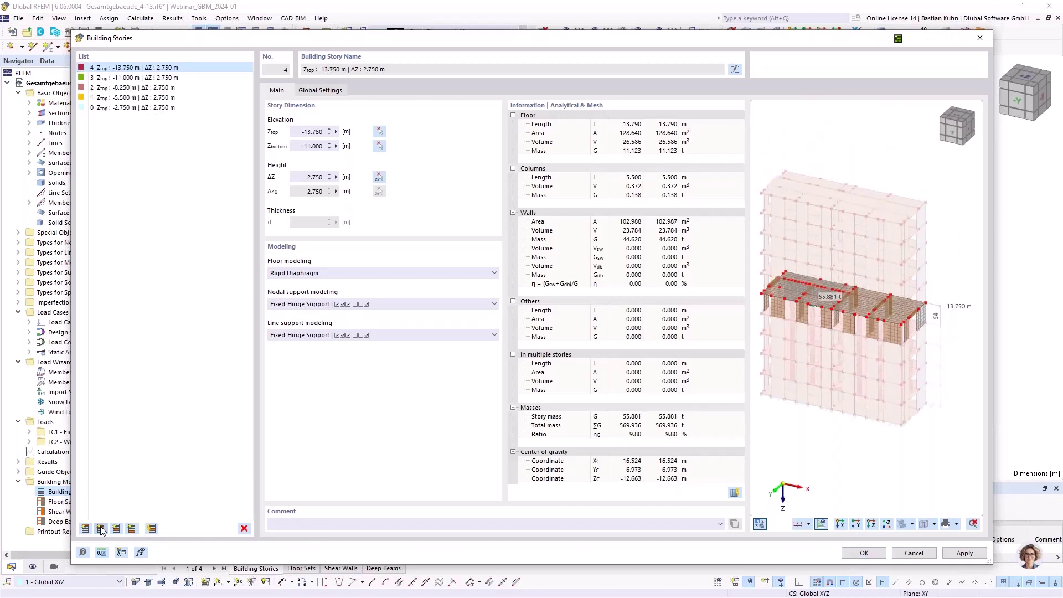
pyautogui.click(101, 529)
pyautogui.click(101, 529)
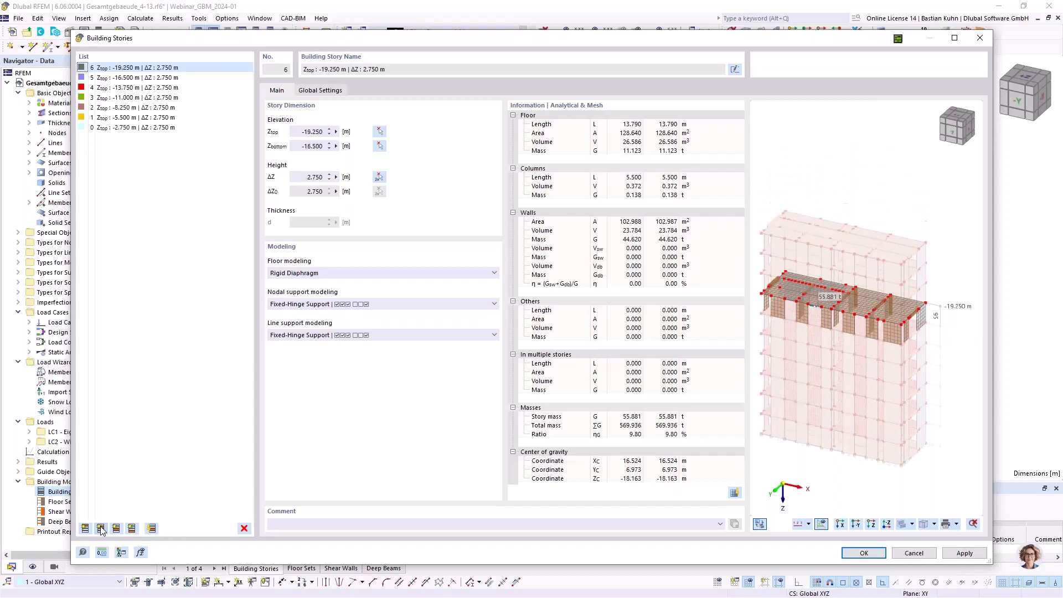
pyautogui.click(100, 528)
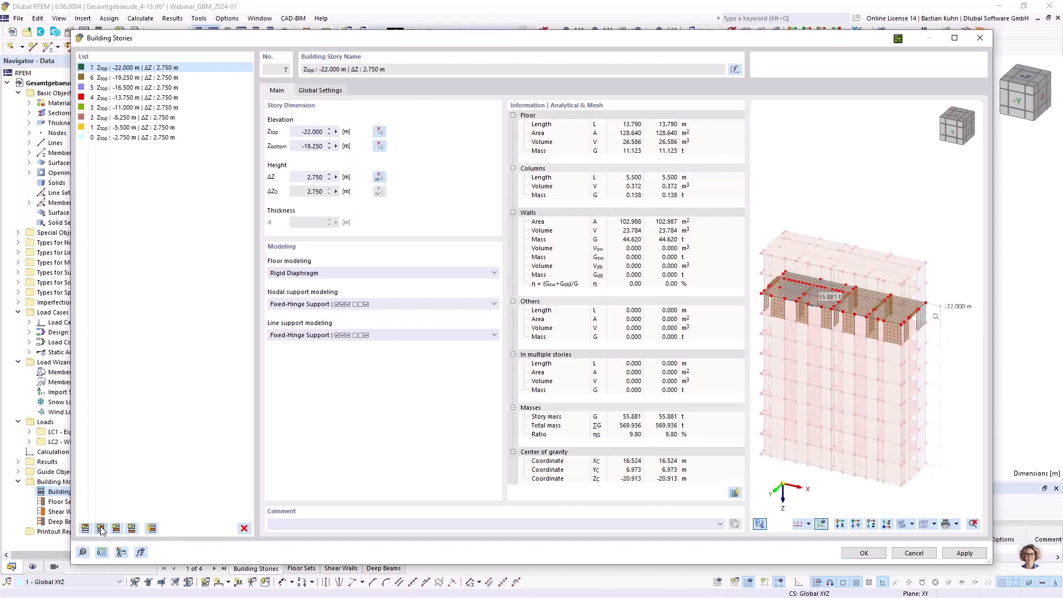
pyautogui.click(100, 528)
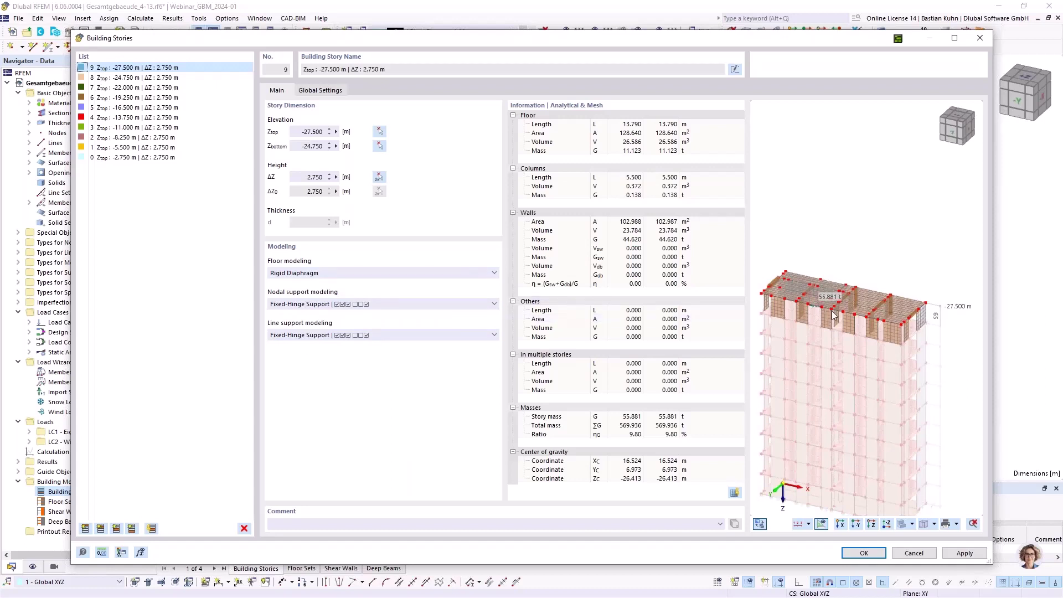
# Step: Inspect the topmost story in the preview and look through its nodal and line support modeling options
pyautogui.scroll(4, 829, 313)
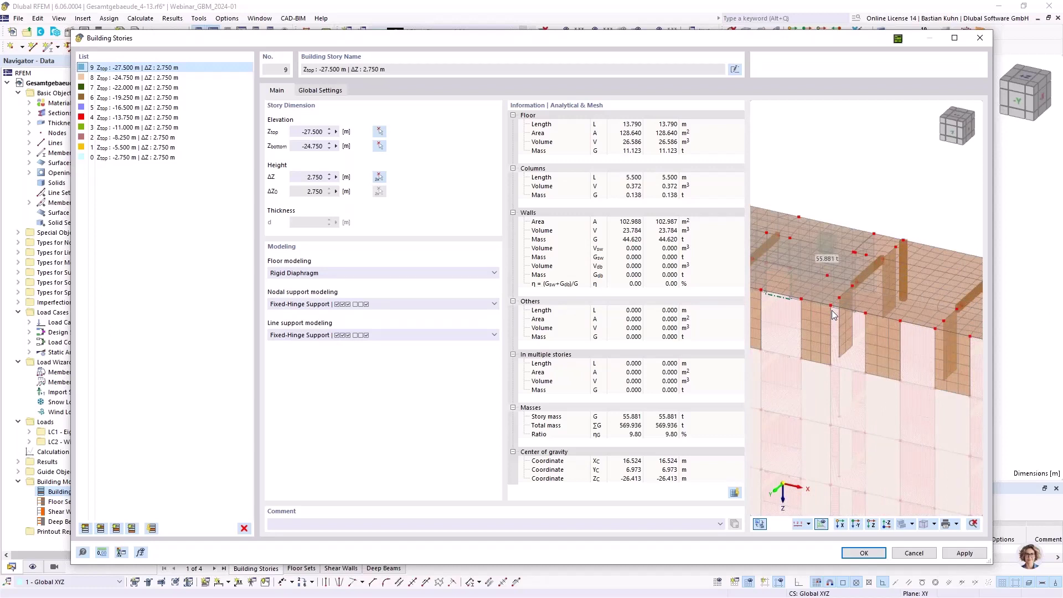
pyautogui.scroll(-3, 857, 294)
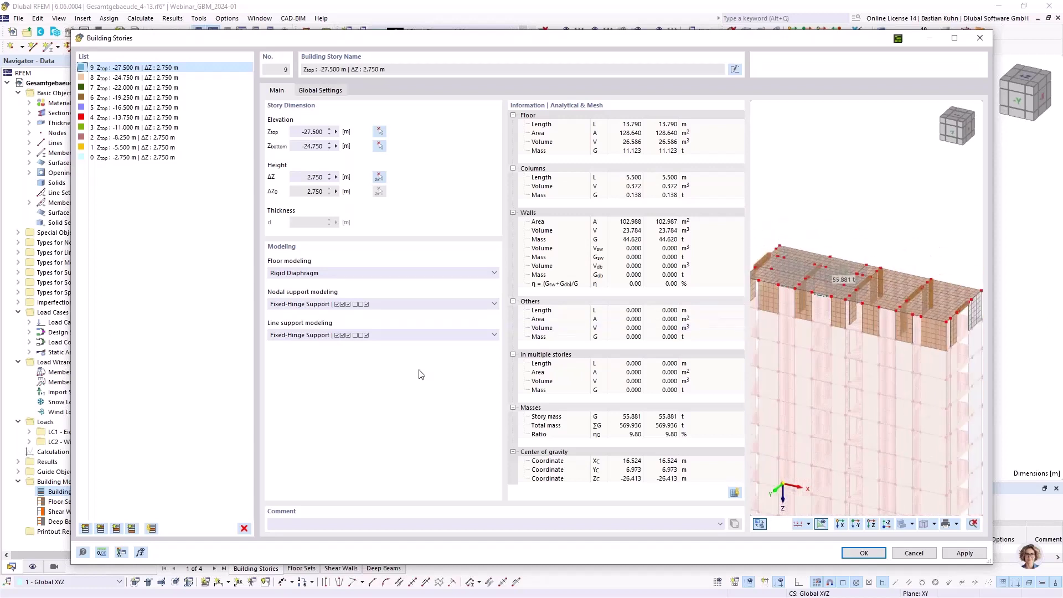
pyautogui.click(447, 304)
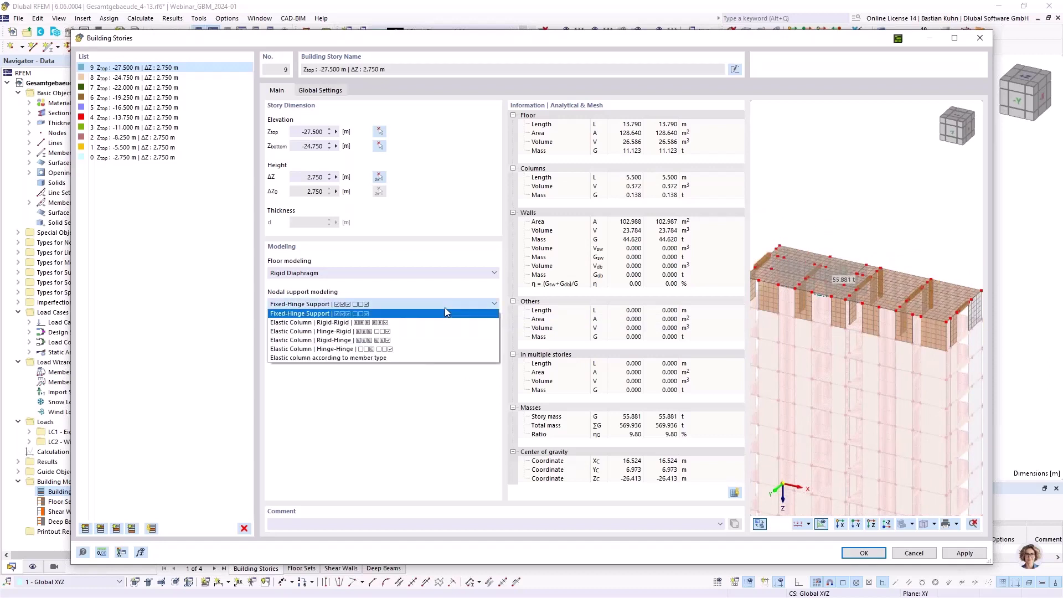
pyautogui.click(445, 311)
pyautogui.click(433, 335)
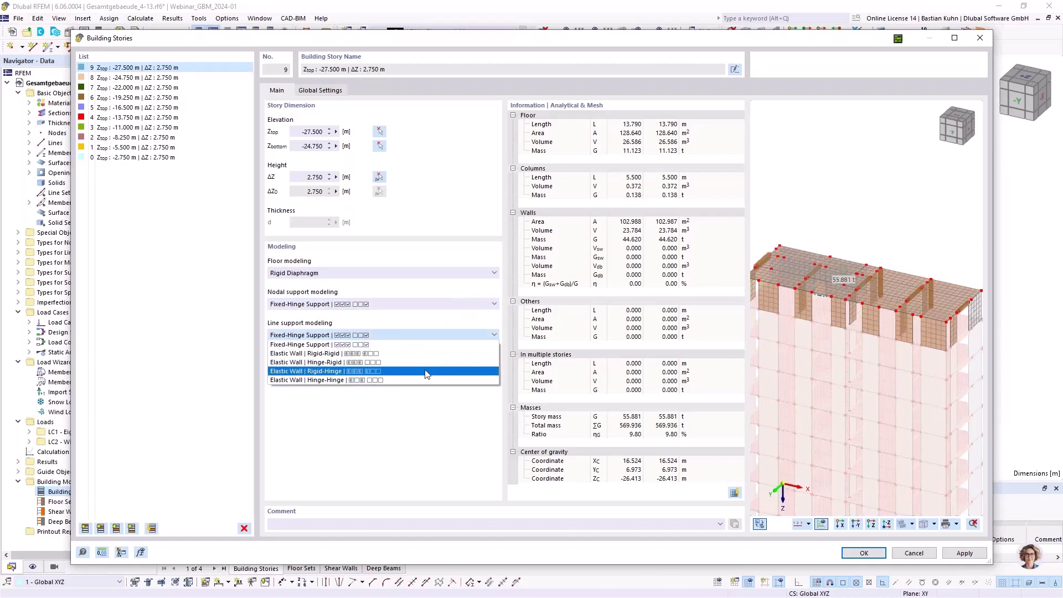
pyautogui.click(429, 323)
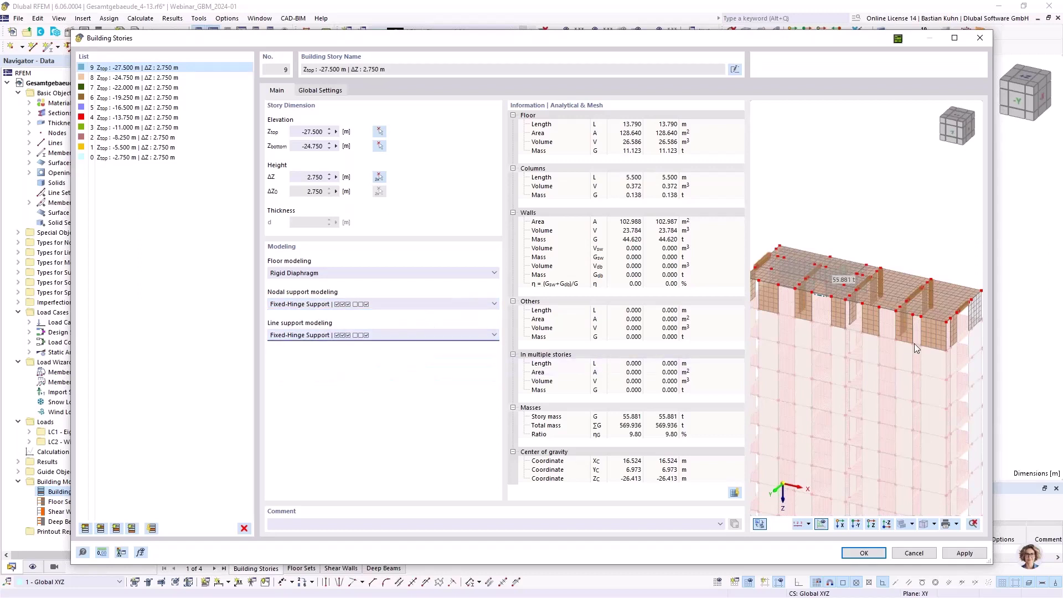
# Step: Set the topmost story's line support modeling to Elastic Wall | Hinge-Hinge and check its walls in the preview
pyautogui.keyDown('ctrl'); pyautogui.moveTo(925, 332); pyautogui.dragTo(849, 274, button='middle'); pyautogui.keyUp('ctrl')
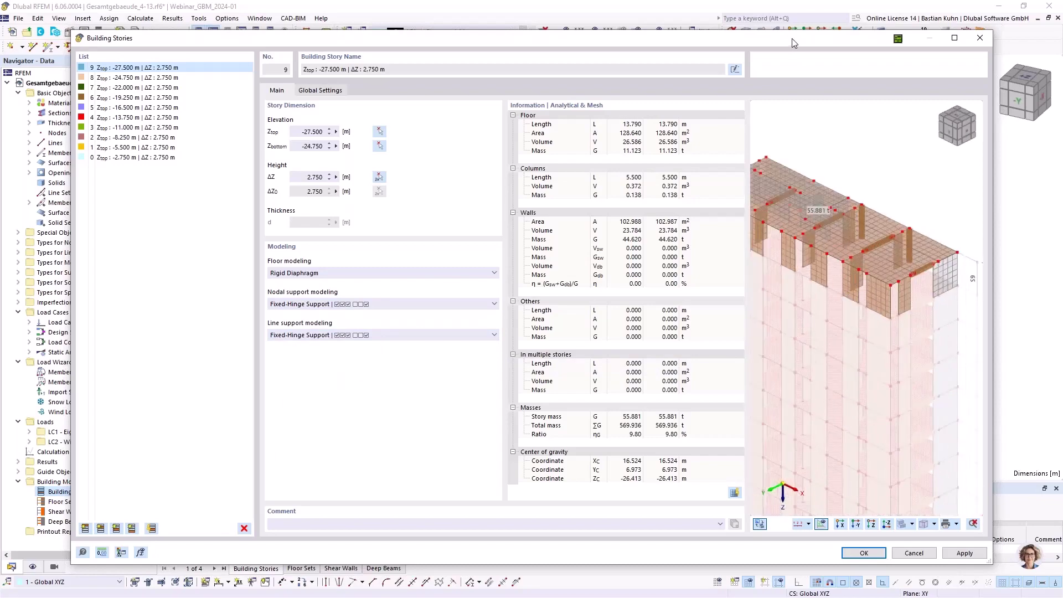
pyautogui.moveTo(792, 50); pyautogui.dragTo(802, 22)
pyautogui.scroll(5, 892, 291)
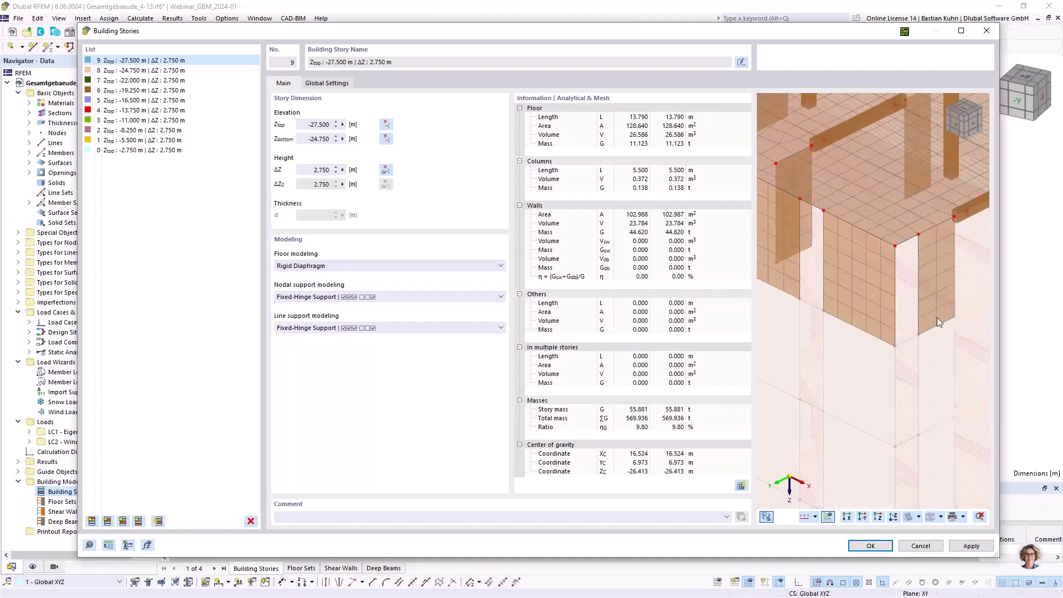
pyautogui.click(457, 327)
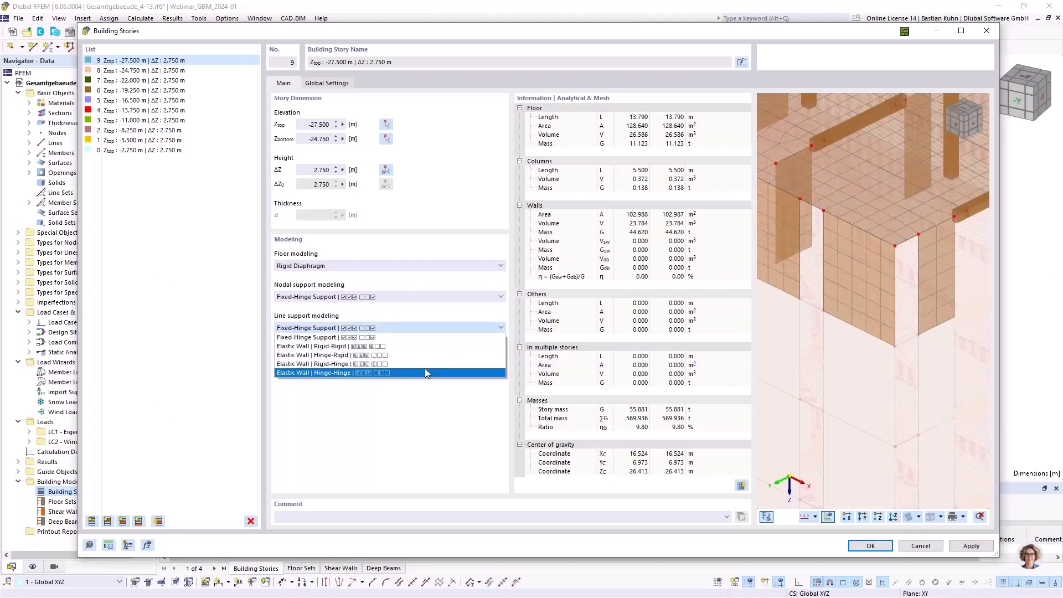
pyautogui.click(425, 371)
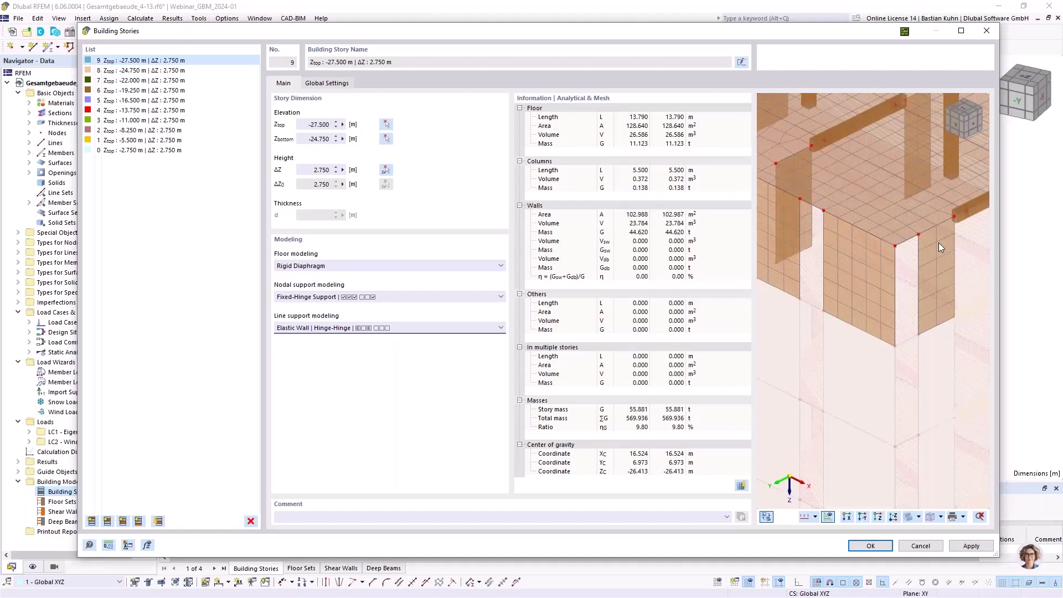
pyautogui.scroll(-3, 830, 250)
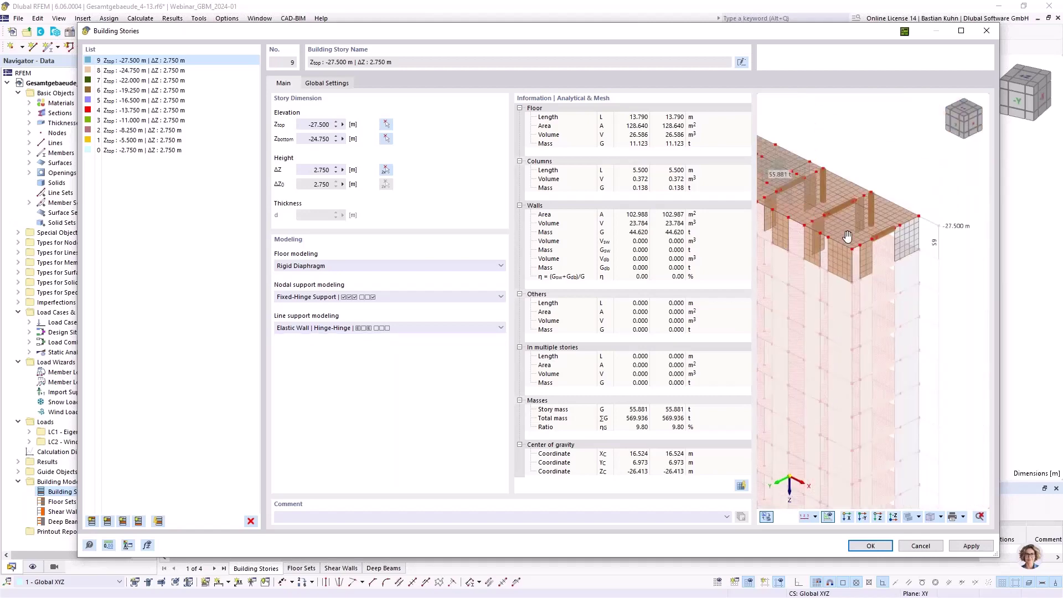
pyautogui.moveTo(828, 248); pyautogui.dragTo(972, 293, button='middle')
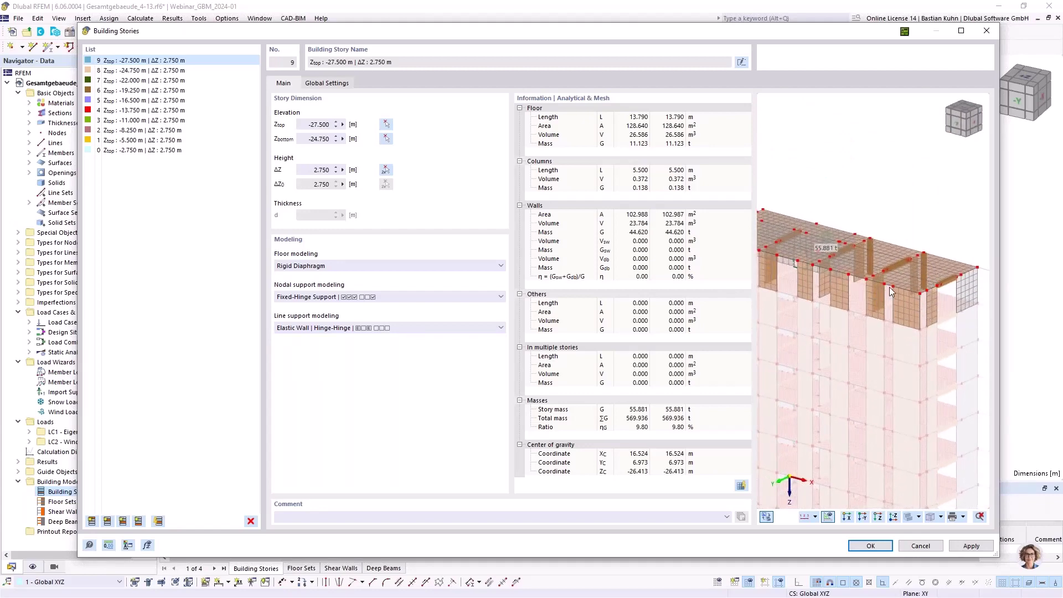
pyautogui.scroll(-2, 936, 277)
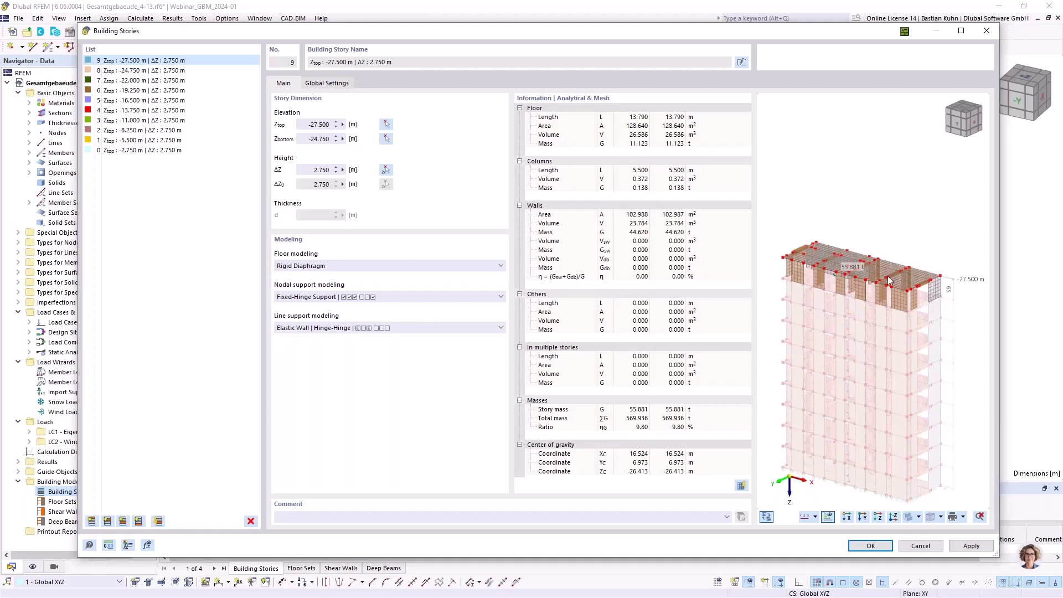
# Step: Review the global settings for story height modification and neglected openings, then accept the building stories and delete the existing results
pyautogui.scroll(3, 878, 278)
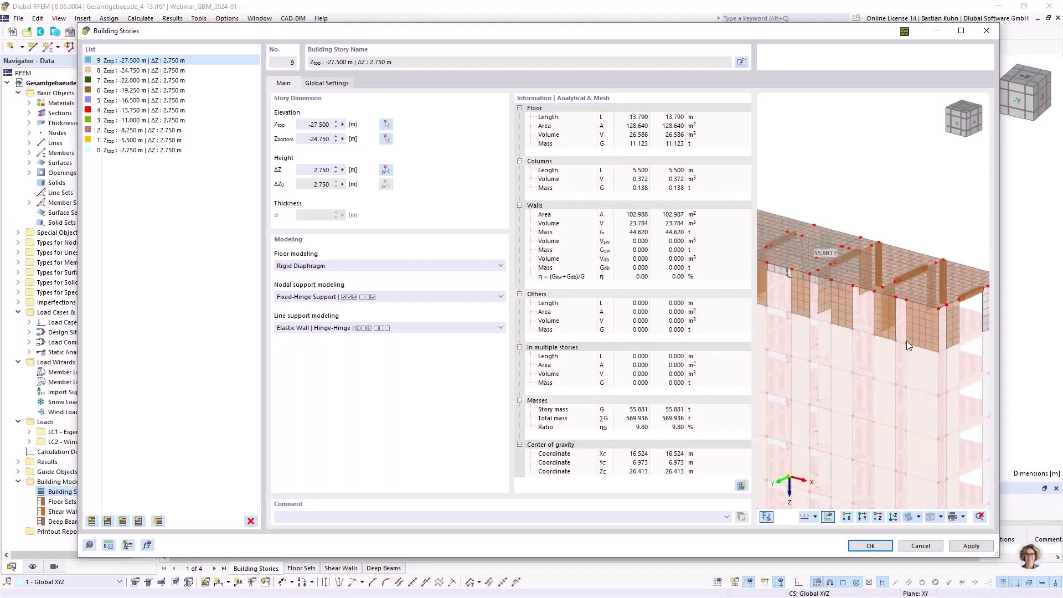
pyautogui.click(326, 83)
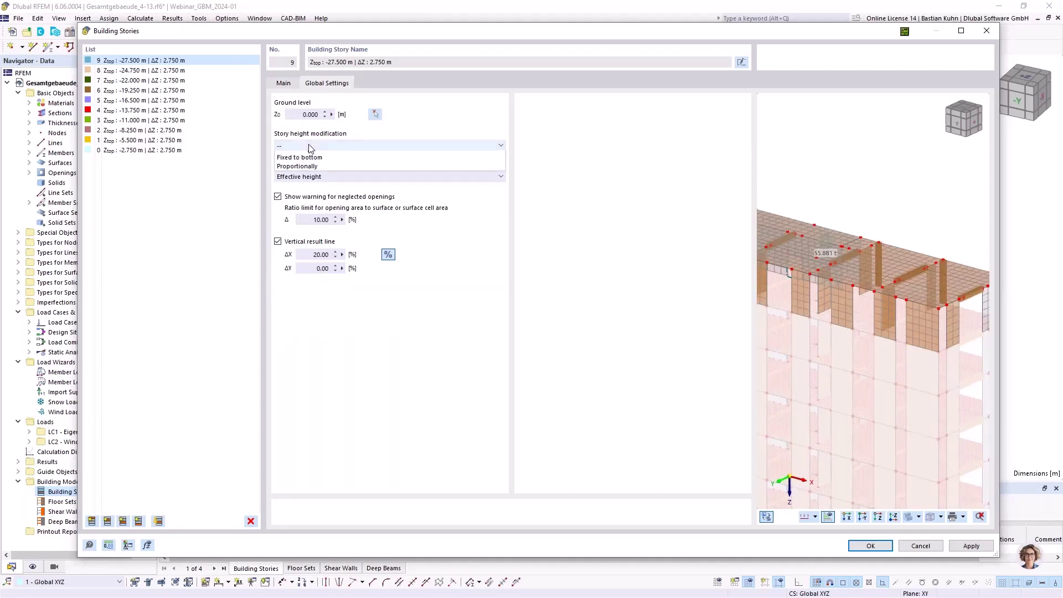
pyautogui.click(309, 146)
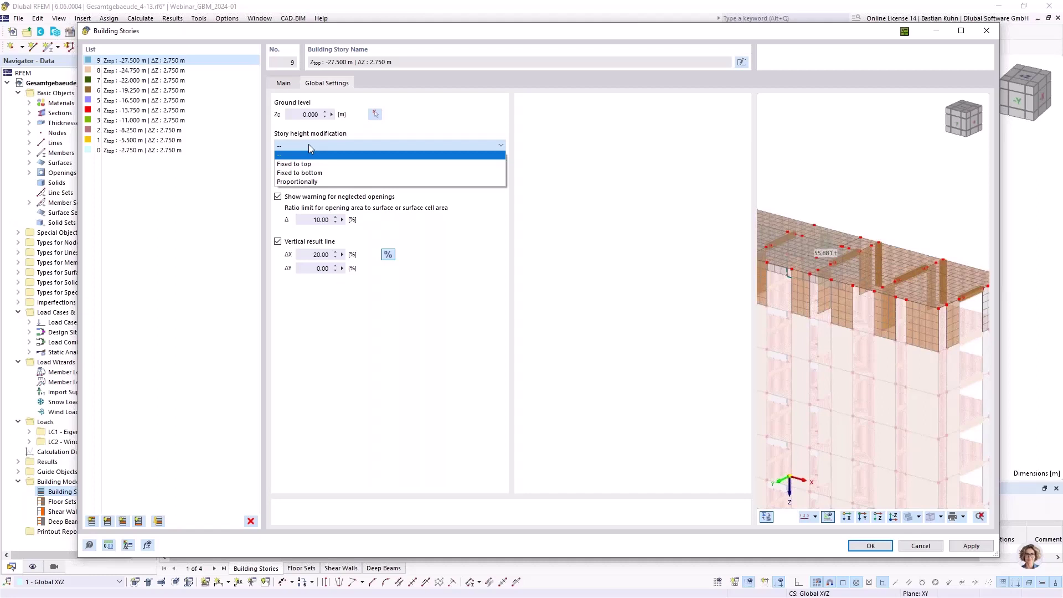
pyautogui.click(432, 130)
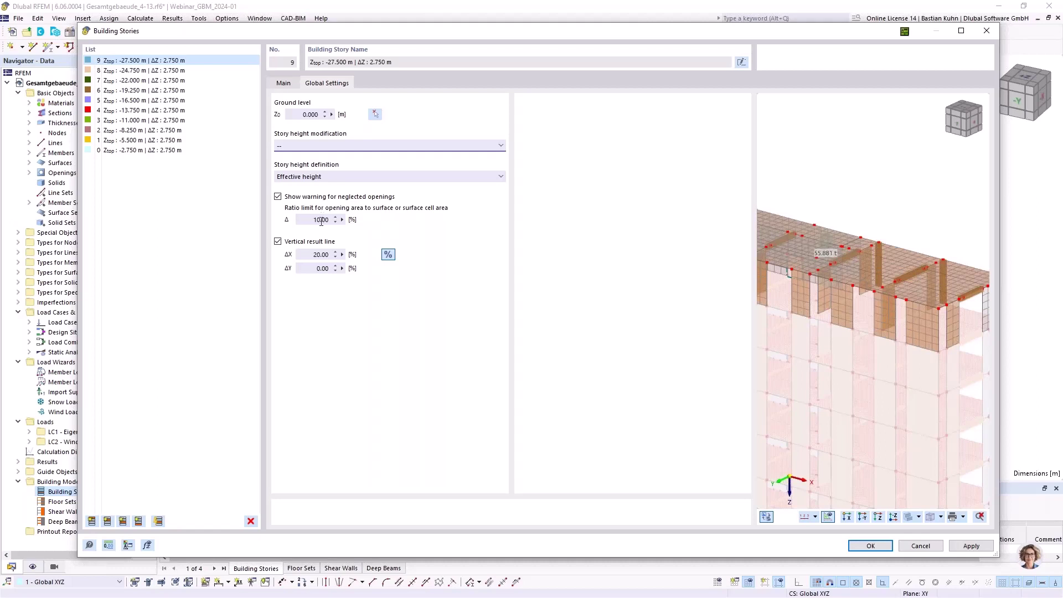
pyautogui.moveTo(299, 220); pyautogui.dragTo(355, 221)
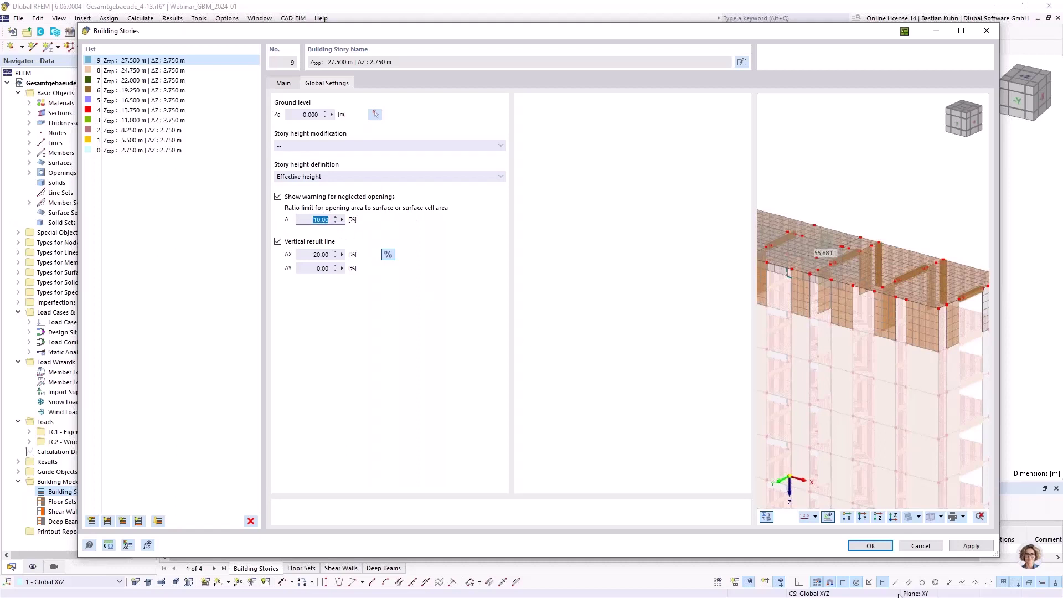
pyautogui.click(876, 549)
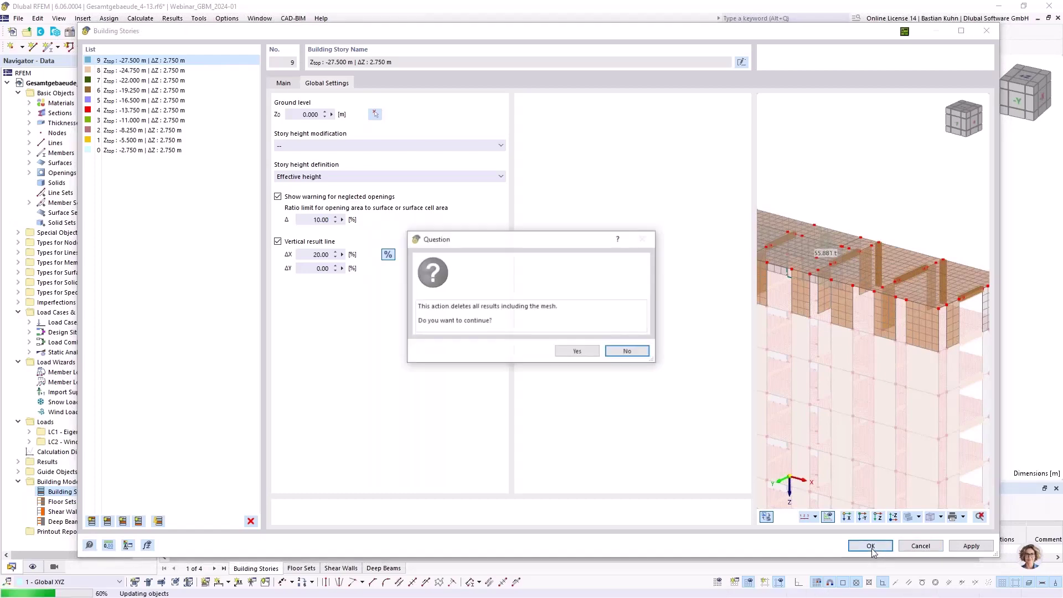
pyautogui.click(593, 355)
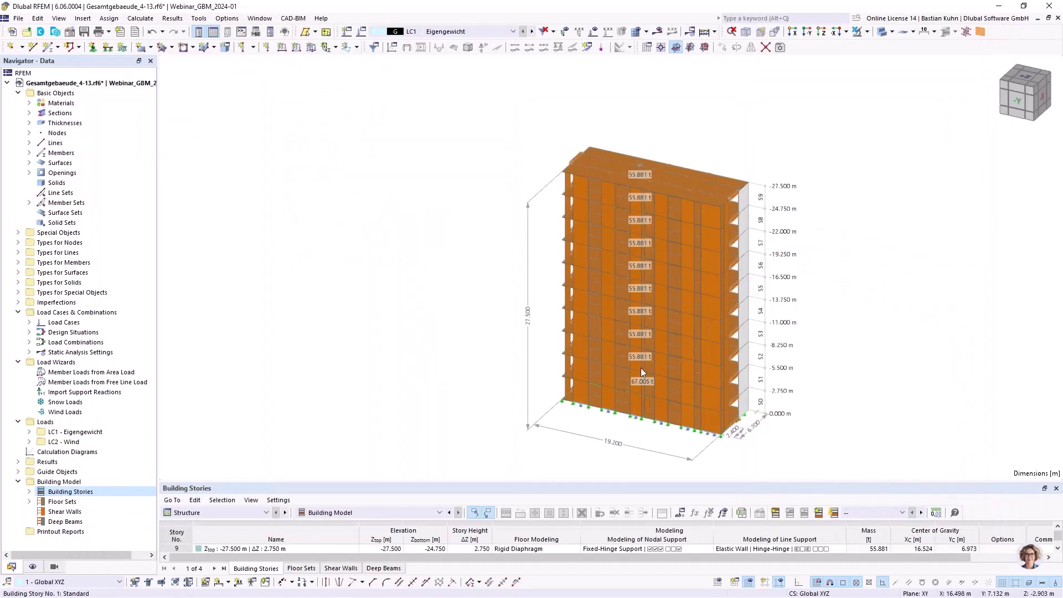
# Step: Inspect the generated stories on the whole building model and turn on the display of rigid links
pyautogui.scroll(3, 636, 165)
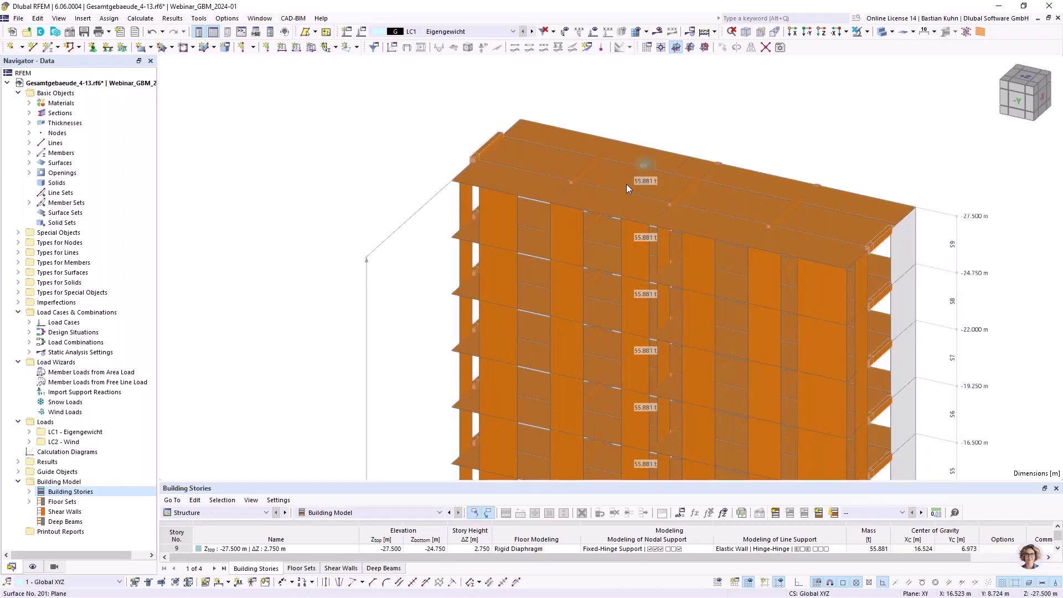
pyautogui.scroll(-3, 626, 184)
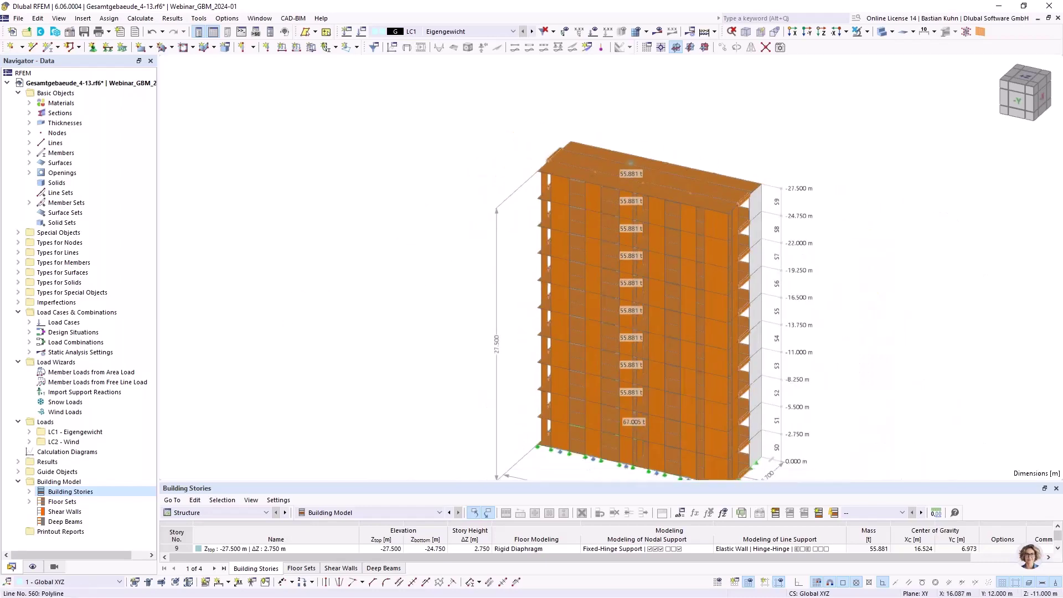
pyautogui.moveTo(564, 343); pyautogui.dragTo(544, 289, button='middle')
pyautogui.scroll(1, 544, 291)
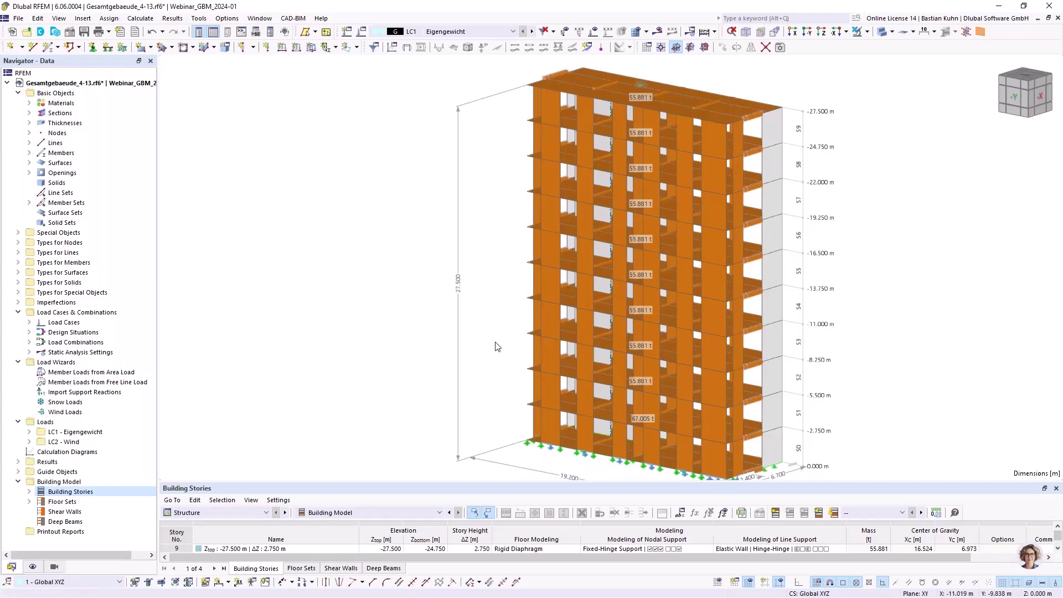
pyautogui.scroll(-3, 467, 301)
pyautogui.scroll(3, 463, 285)
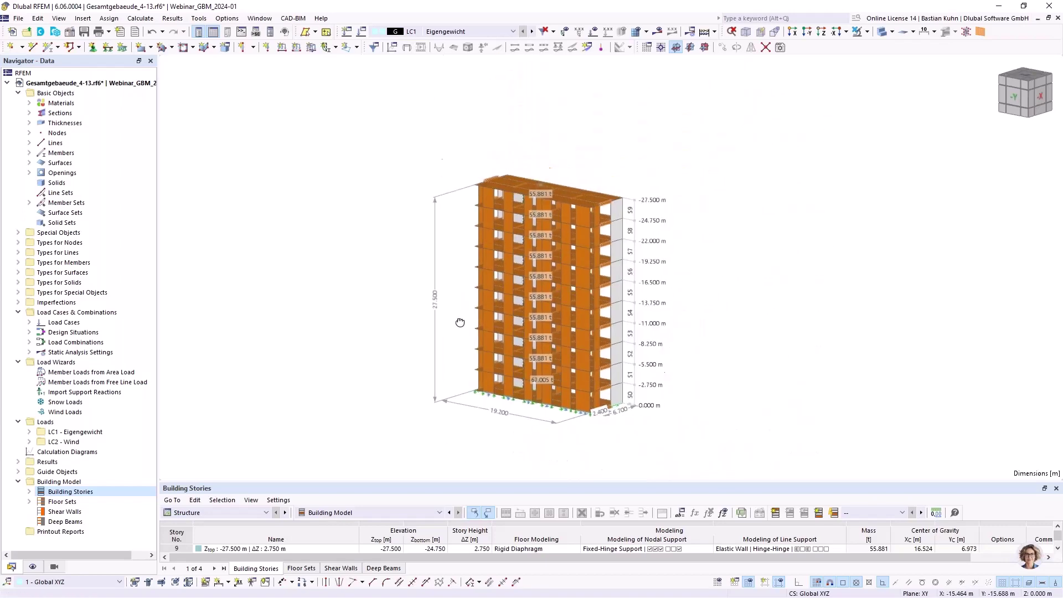
pyautogui.click(32, 566)
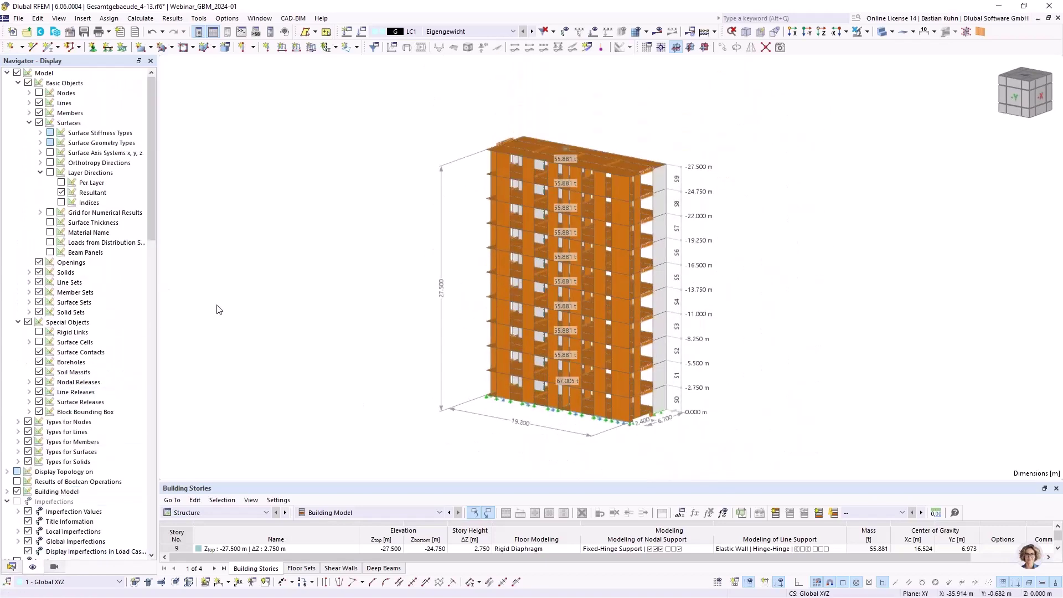
pyautogui.click(39, 332)
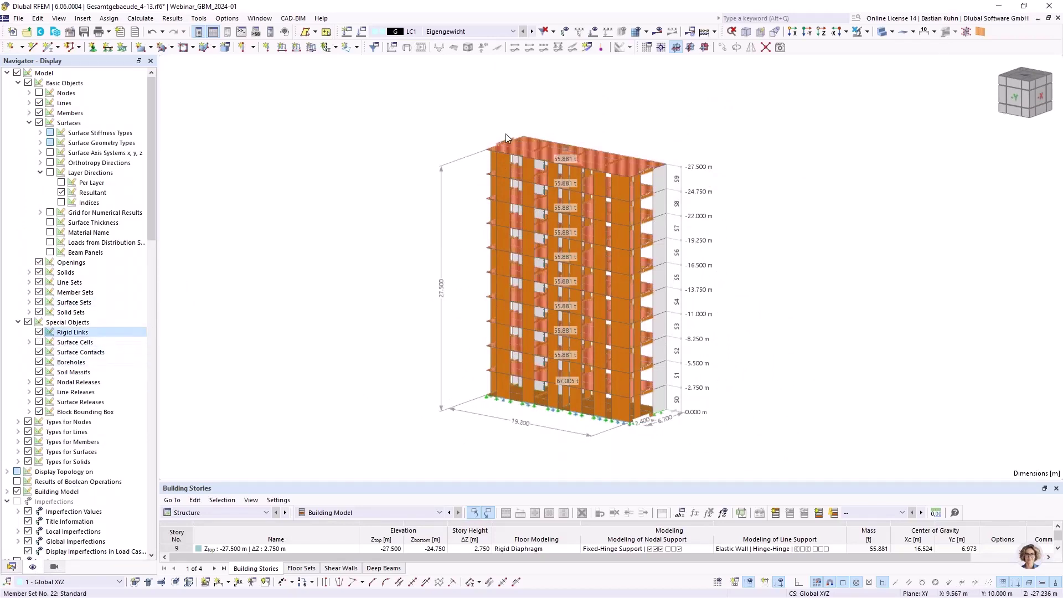
# Step: Examine the diaphragm rigid links of the roof slab around its center and turn on the display of nodes
pyautogui.scroll(4, 540, 166)
pyautogui.scroll(3, 542, 166)
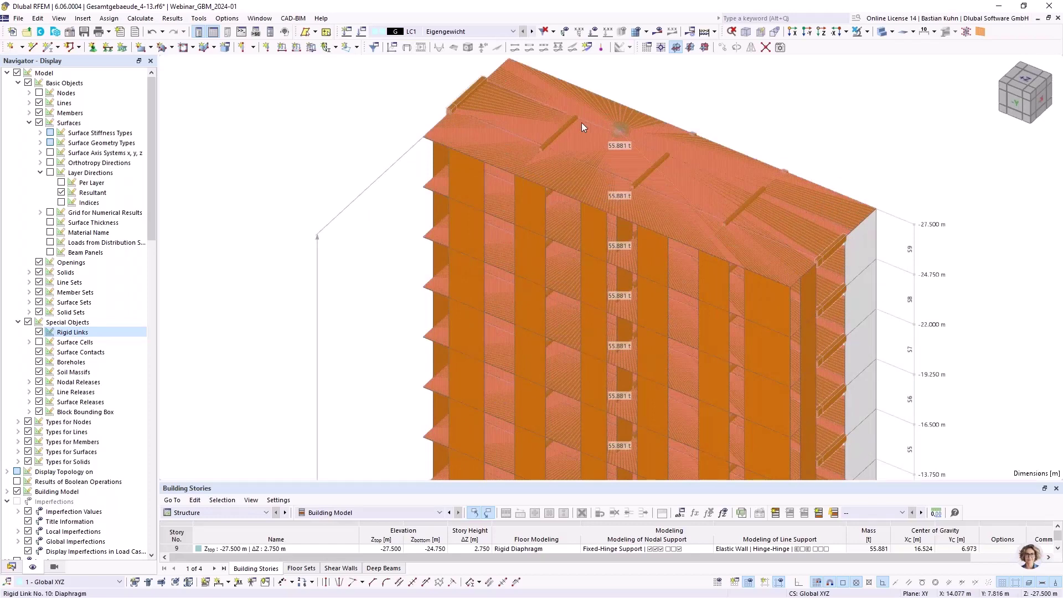
pyautogui.scroll(2, 616, 131)
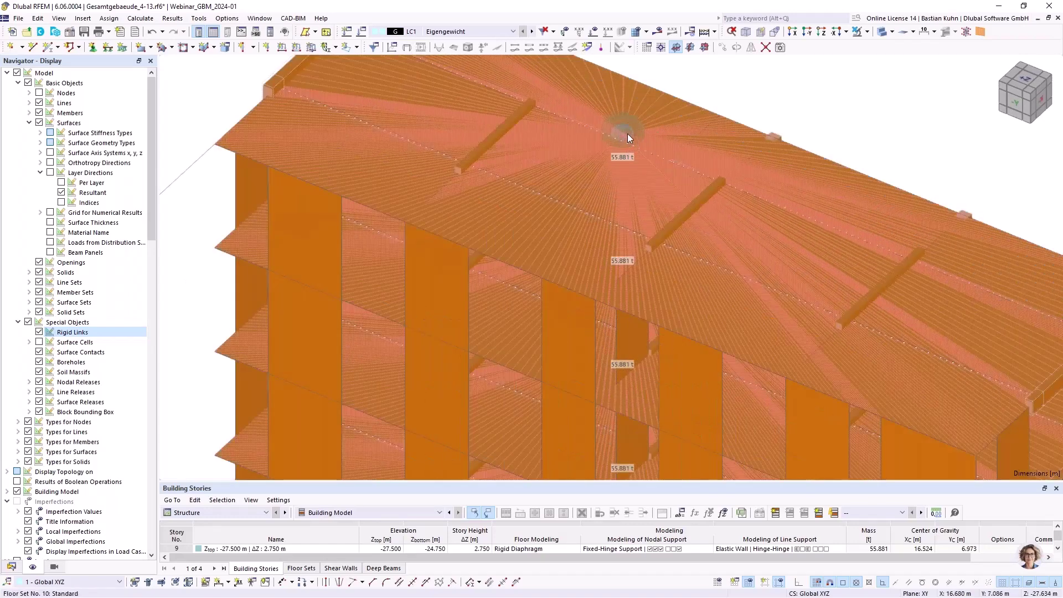
pyautogui.moveTo(621, 135); pyautogui.dragTo(580, 166, button='middle')
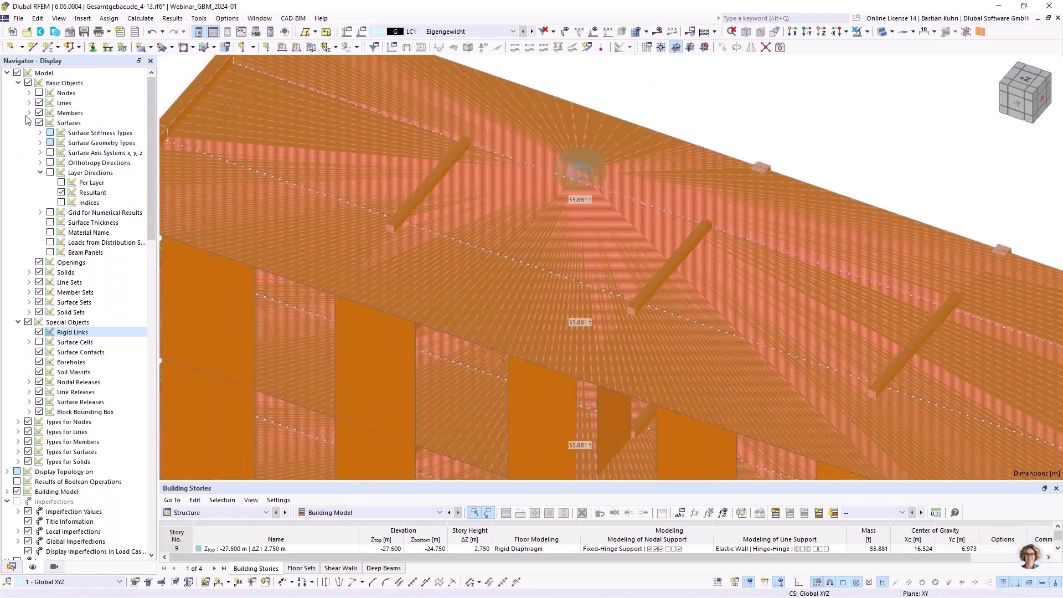
pyautogui.click(38, 92)
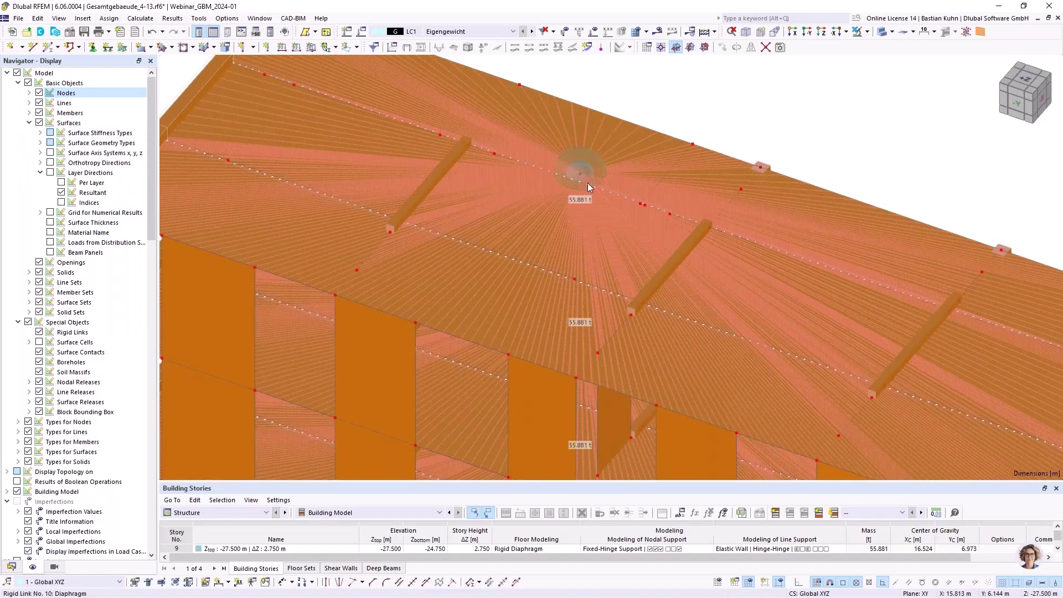
# Step: Check the stiffness type in the properties of the ground-level base slab, surface 1, and close them without changes
pyautogui.scroll(-5, 569, 159)
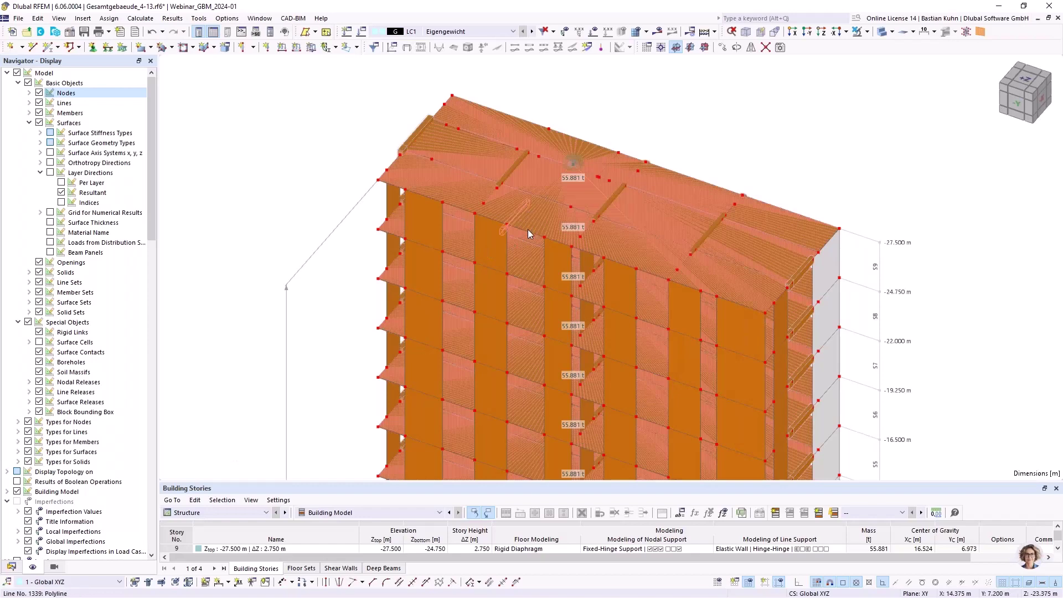
pyautogui.scroll(-3, 569, 198)
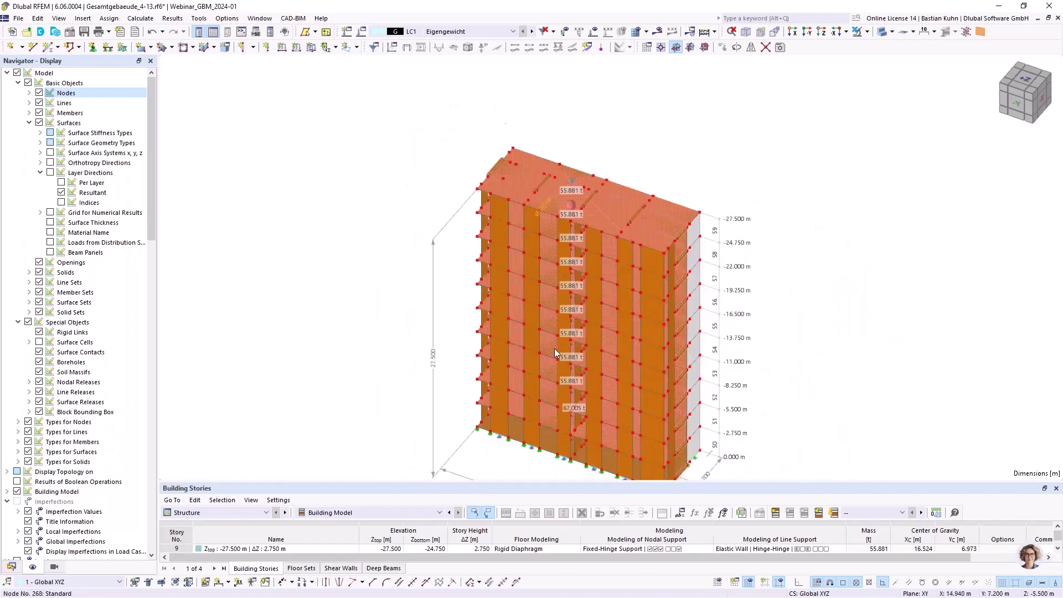
pyautogui.scroll(-1, 555, 262)
pyautogui.moveTo(559, 263); pyautogui.dragTo(566, 167, button='middle')
pyautogui.keyDown('ctrl'); pyautogui.moveTo(563, 236); pyautogui.dragTo(555, 314, button='middle'); pyautogui.keyUp('ctrl')
pyautogui.scroll(4, 556, 313)
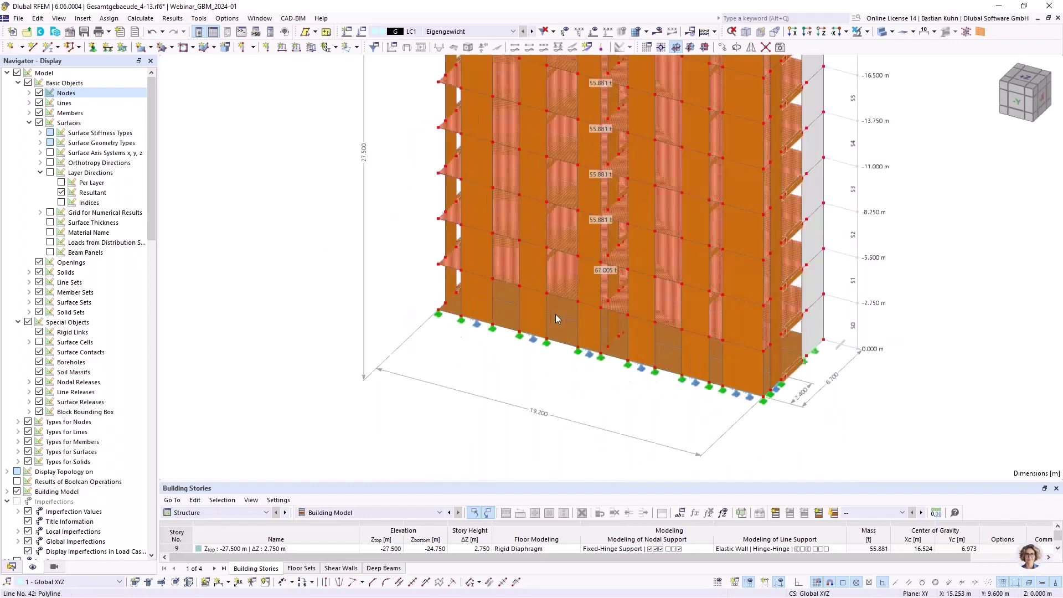
pyautogui.doubleClick(564, 342)
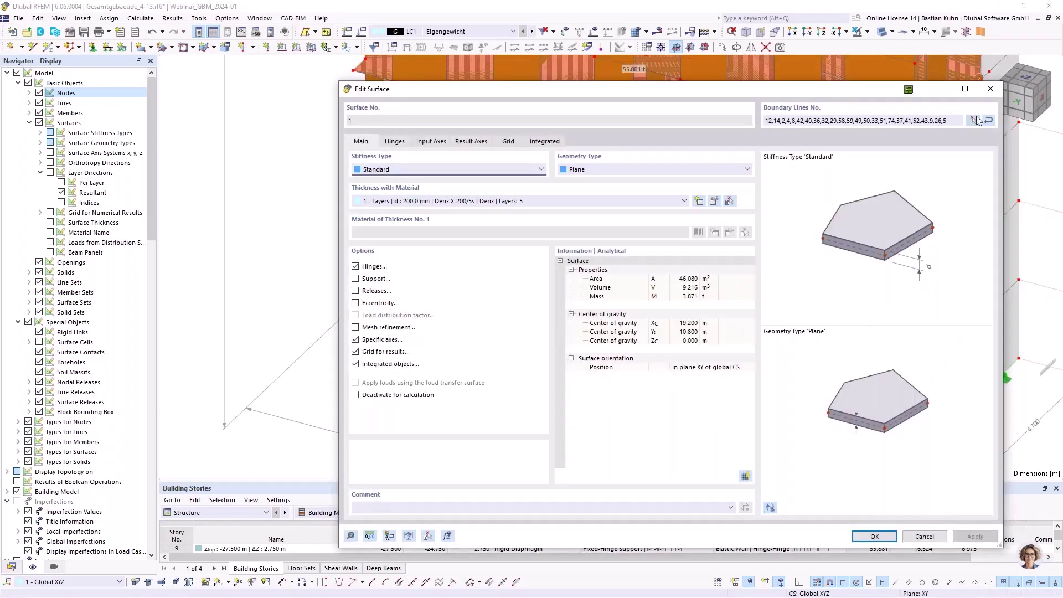
pyautogui.click(990, 89)
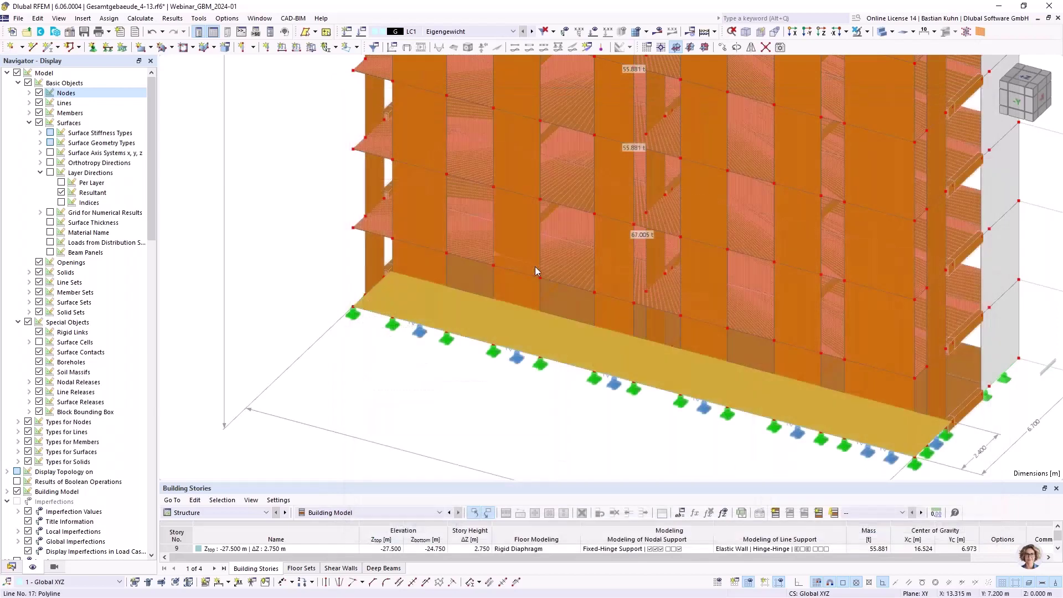
# Step: Turn off the display of rigid links so the floor slab at -2.750 m can be picked
pyautogui.scroll(4, 534, 267)
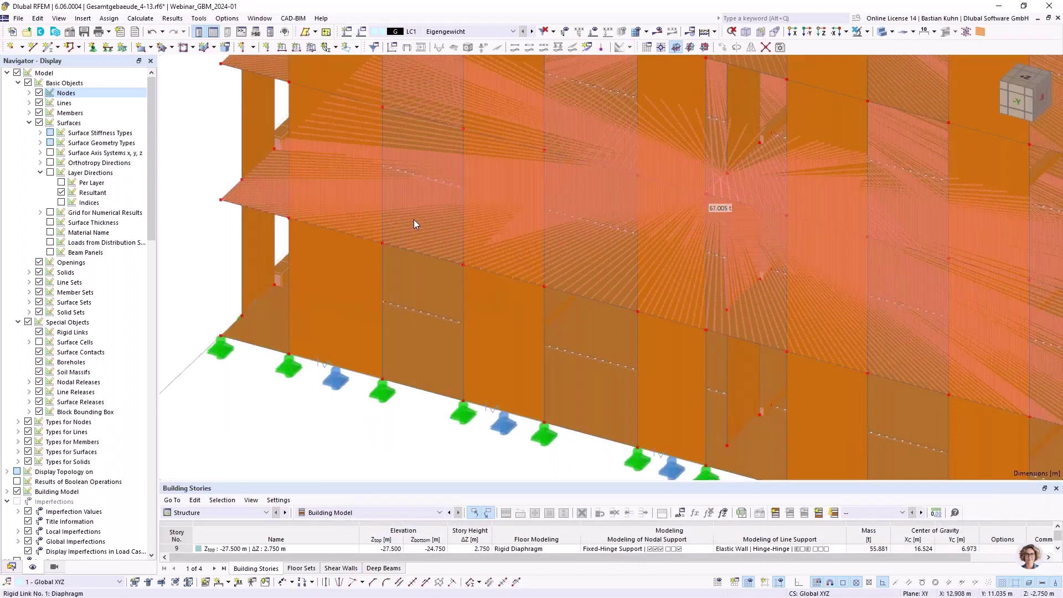
pyautogui.rightClick(414, 219)
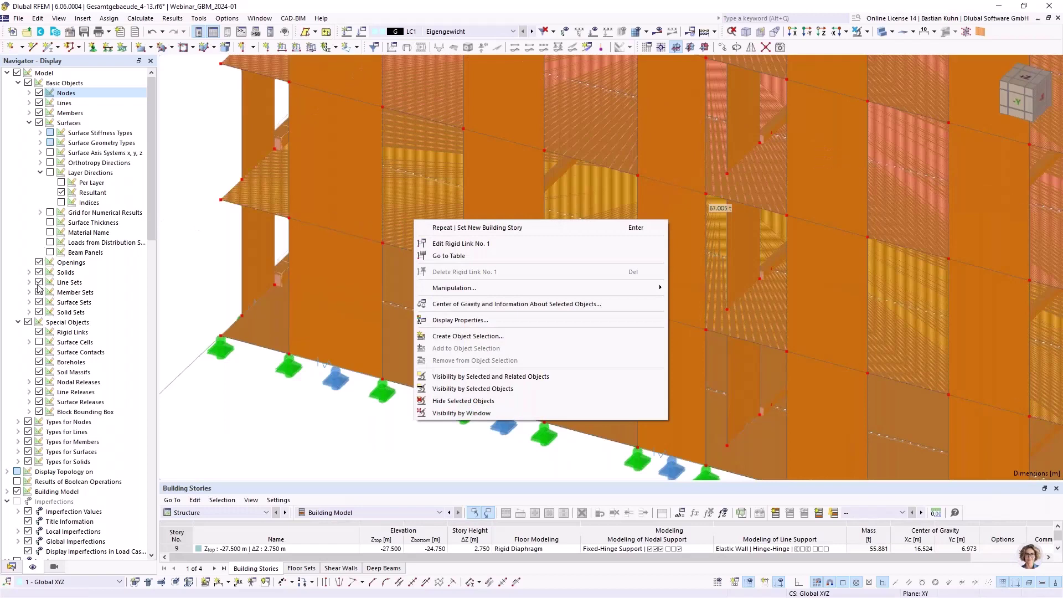
pyautogui.click(39, 332)
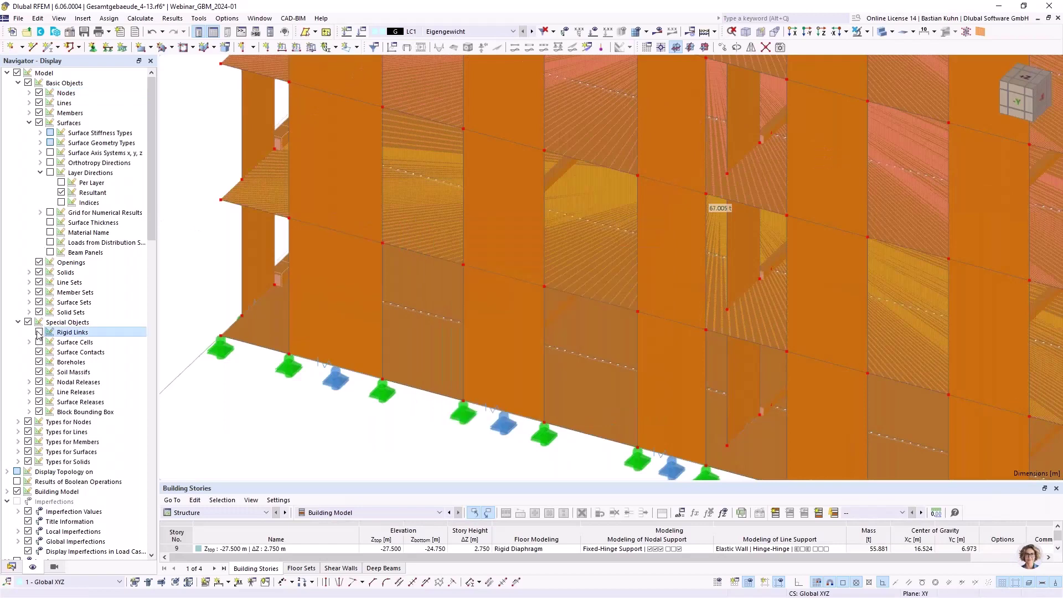
# Step: Check the stiffness type in the properties of the floor slab at -2.750 m and cancel the edit
pyautogui.doubleClick(417, 213)
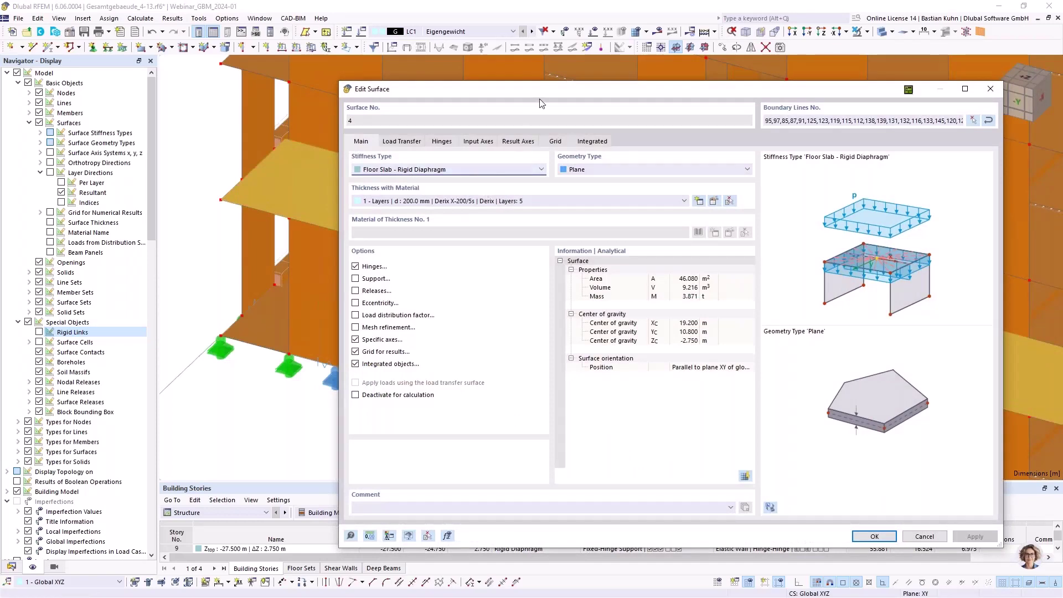
pyautogui.moveTo(562, 95); pyautogui.dragTo(597, 61)
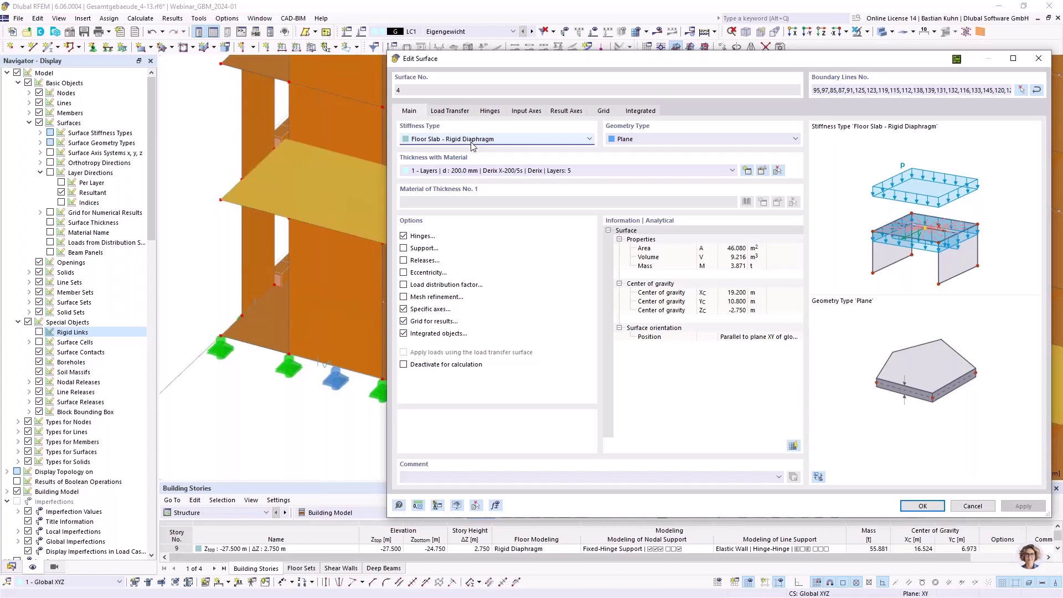
pyautogui.scroll(1, 475, 142)
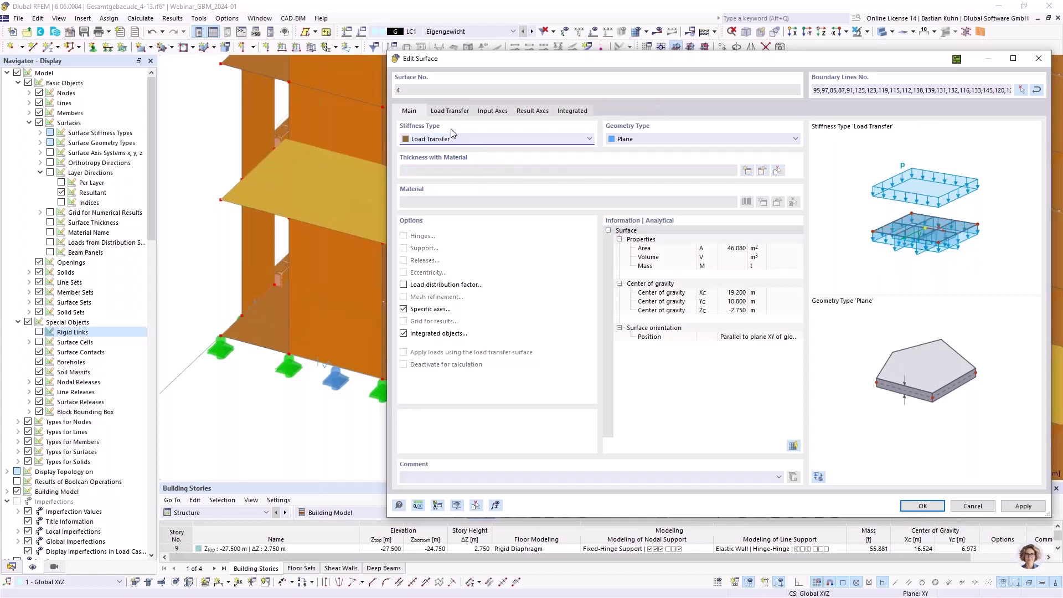
pyautogui.click(972, 506)
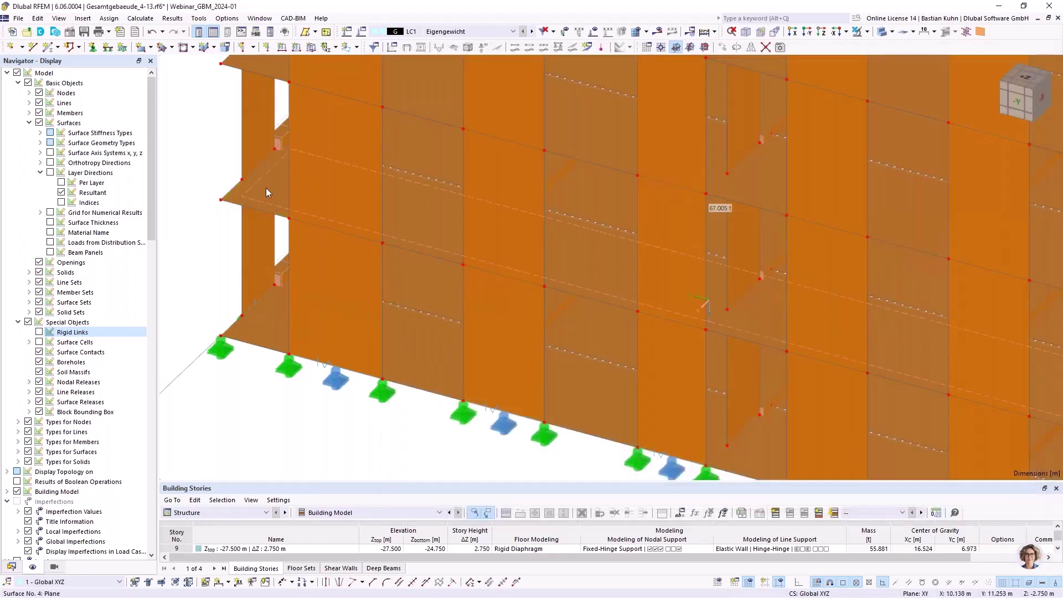
# Step: Reopen the properties of the floor slab at -2.750 m and look through its load transfer direction options, keeping Isotropic | FEA
pyautogui.doubleClick(266, 188)
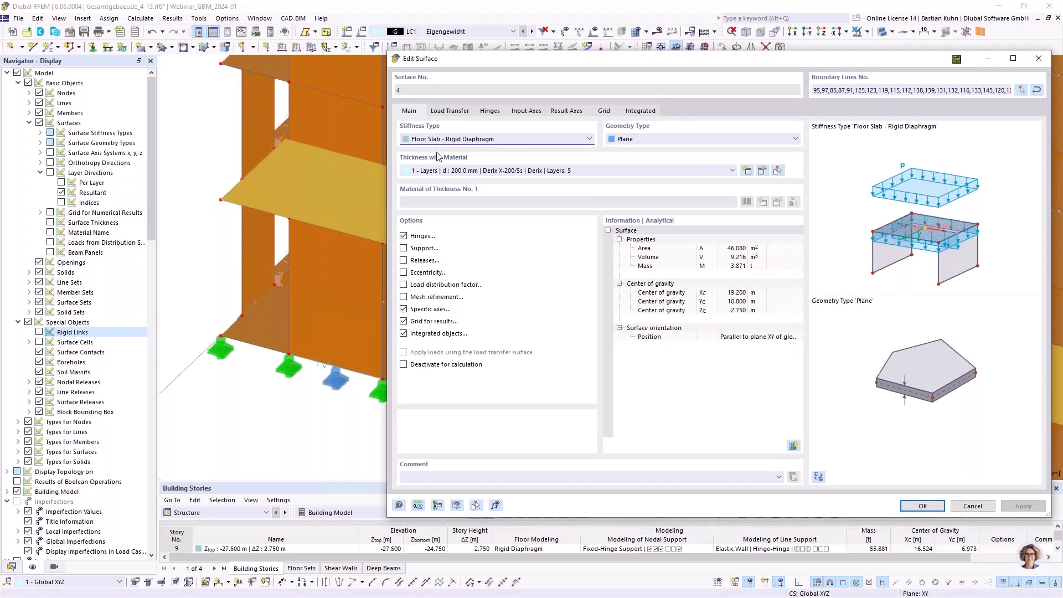
pyautogui.click(452, 115)
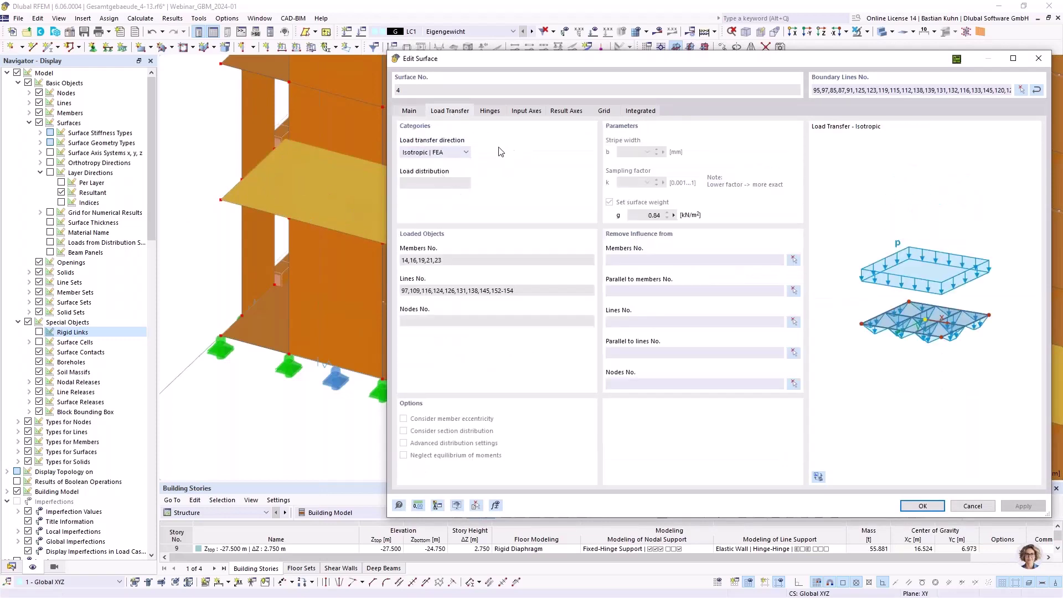
pyautogui.click(464, 154)
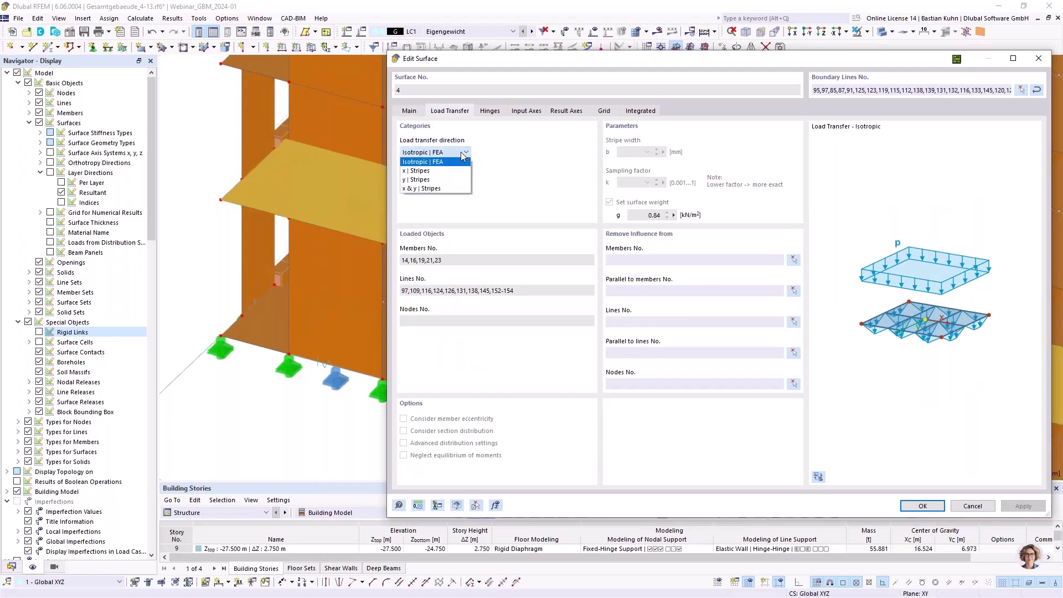
pyautogui.click(574, 212)
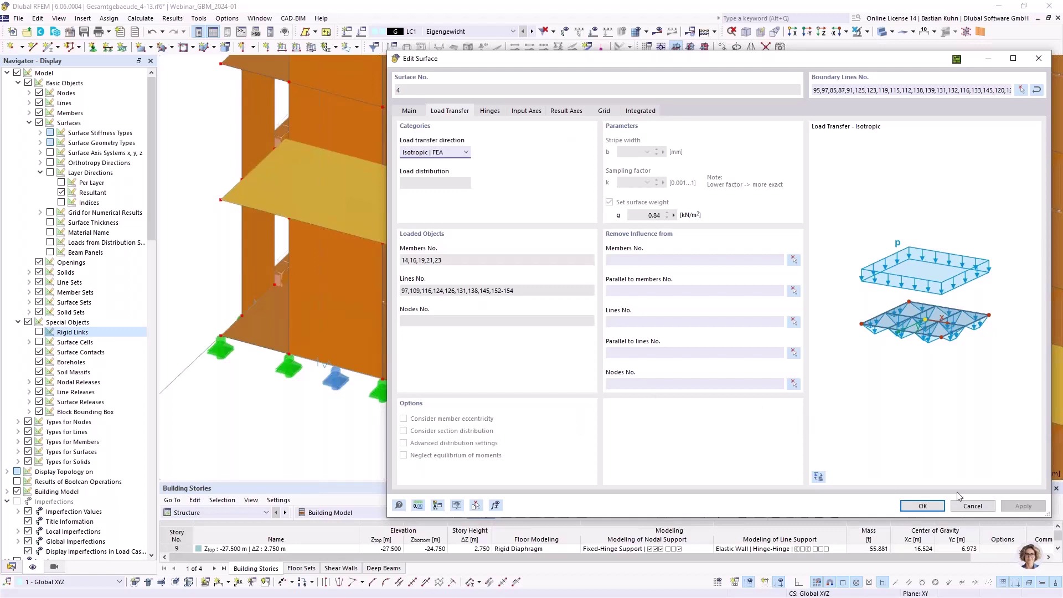
pyautogui.click(462, 152)
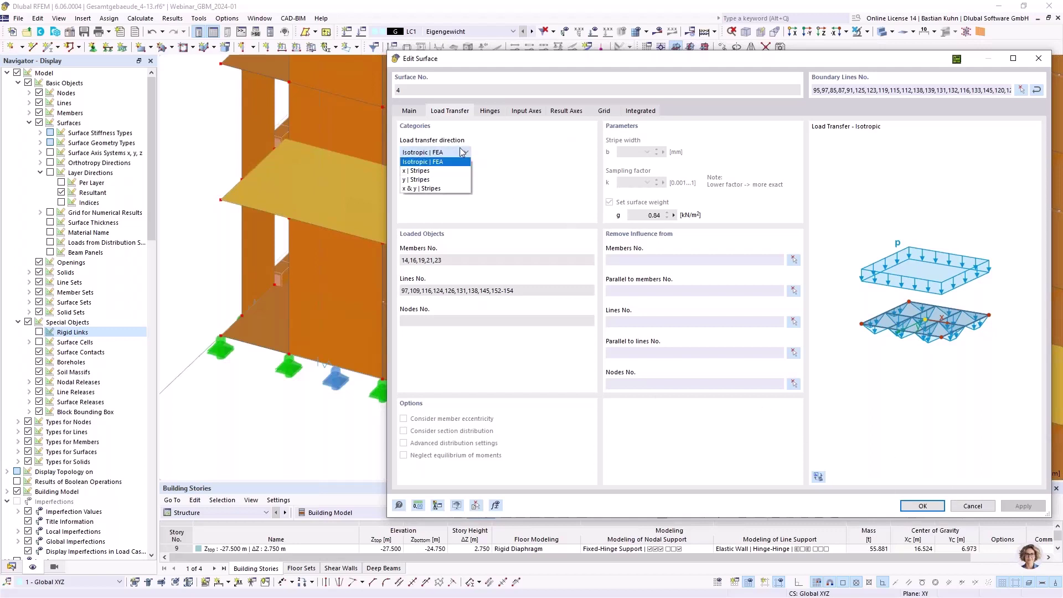
pyautogui.click(507, 149)
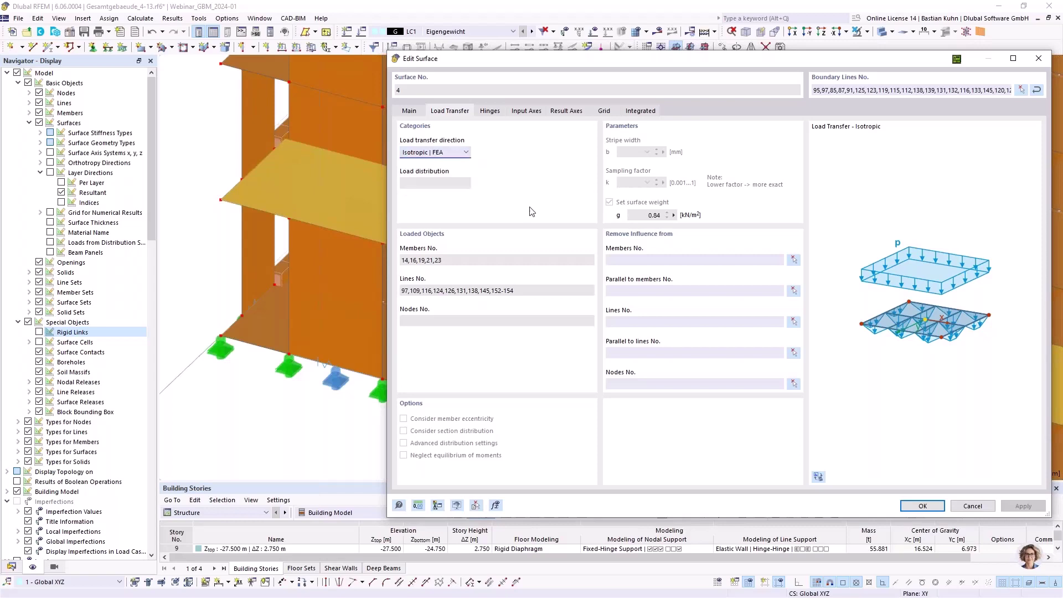
# Step: Accept the floor slab's properties and calculate load case LC1 to display its deformations and support reactions on the whole building
pyautogui.click(921, 506)
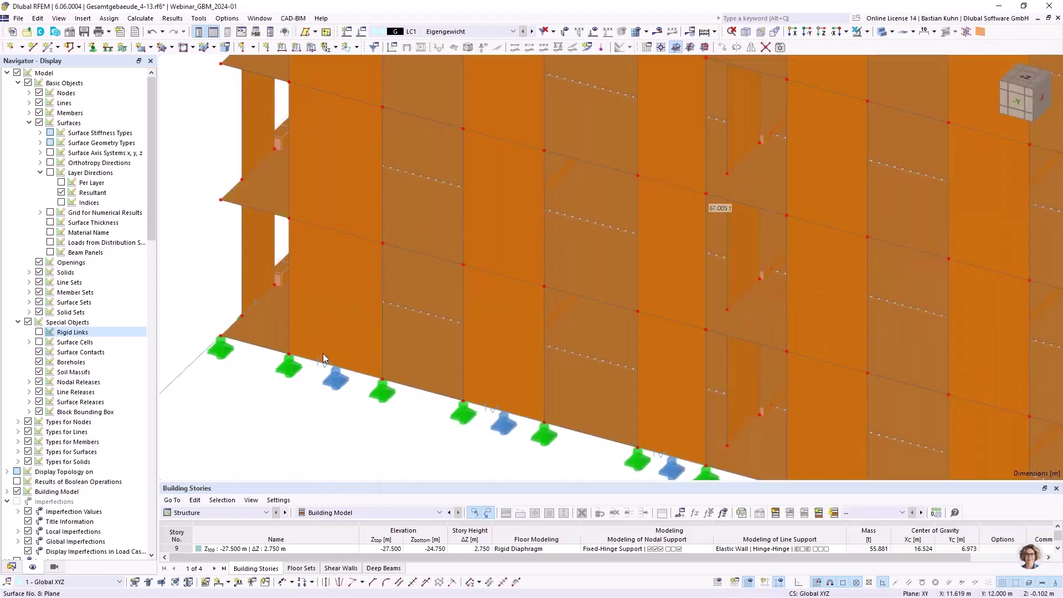
pyautogui.scroll(-5, 323, 353)
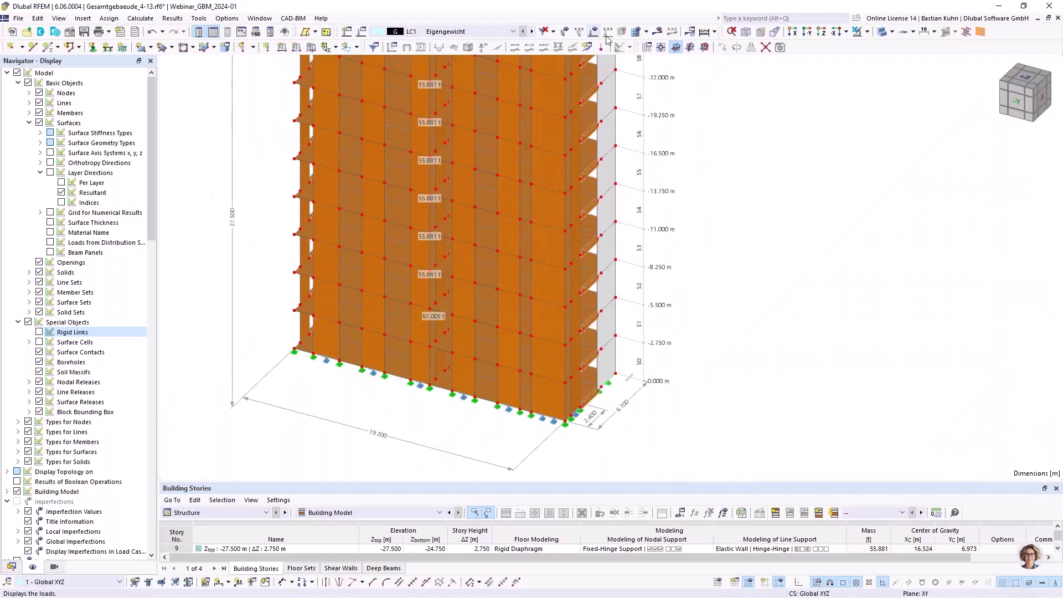
pyautogui.click(656, 31)
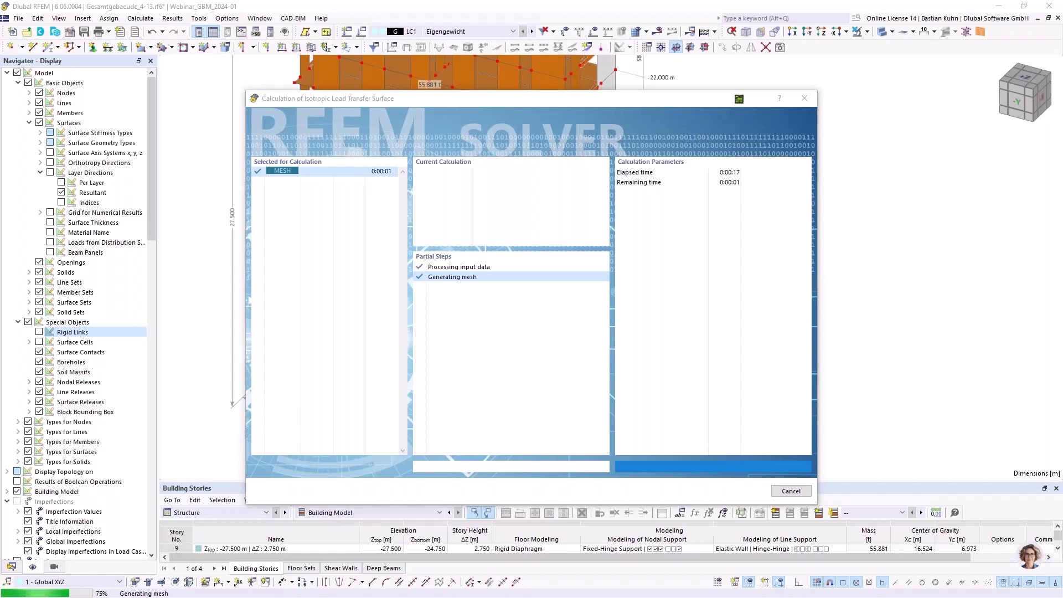
pyautogui.moveTo(516, 98); pyautogui.dragTo(621, 94)
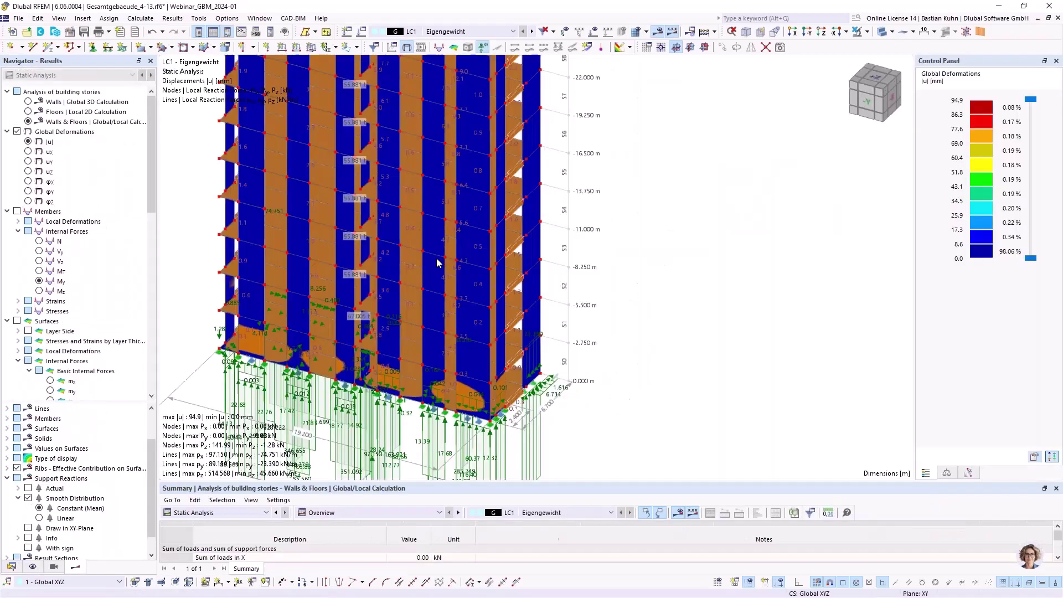
pyautogui.scroll(-3, 284, 287)
pyautogui.moveTo(284, 288); pyautogui.dragTo(477, 325, button='middle')
pyautogui.scroll(1, 410, 304)
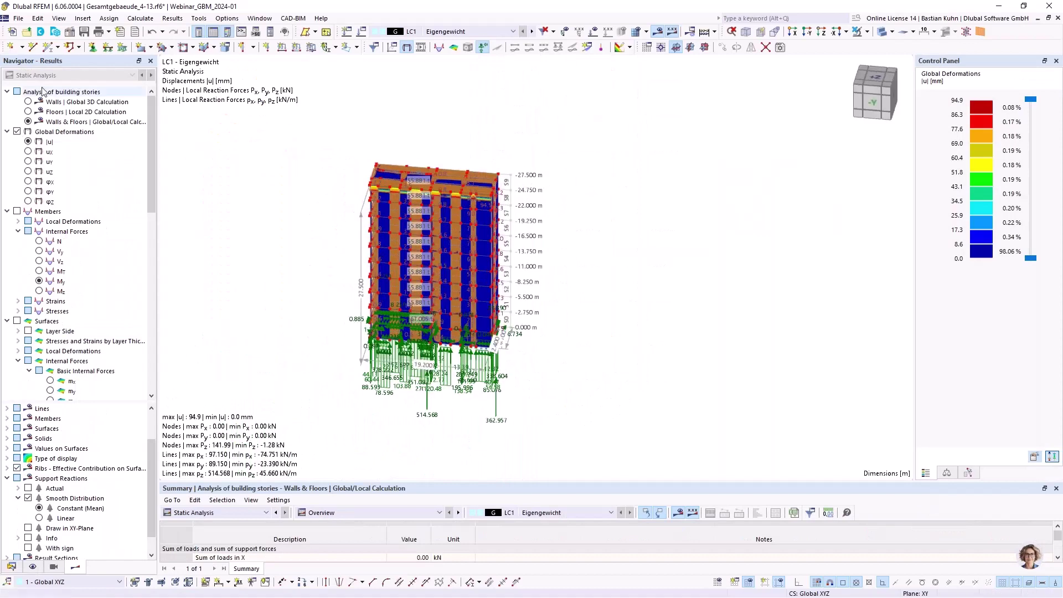
# Step: Examine the support reactions along the building's base in the Walls & Floors | Global/Local Calculation results from several sides
pyautogui.click(7, 92)
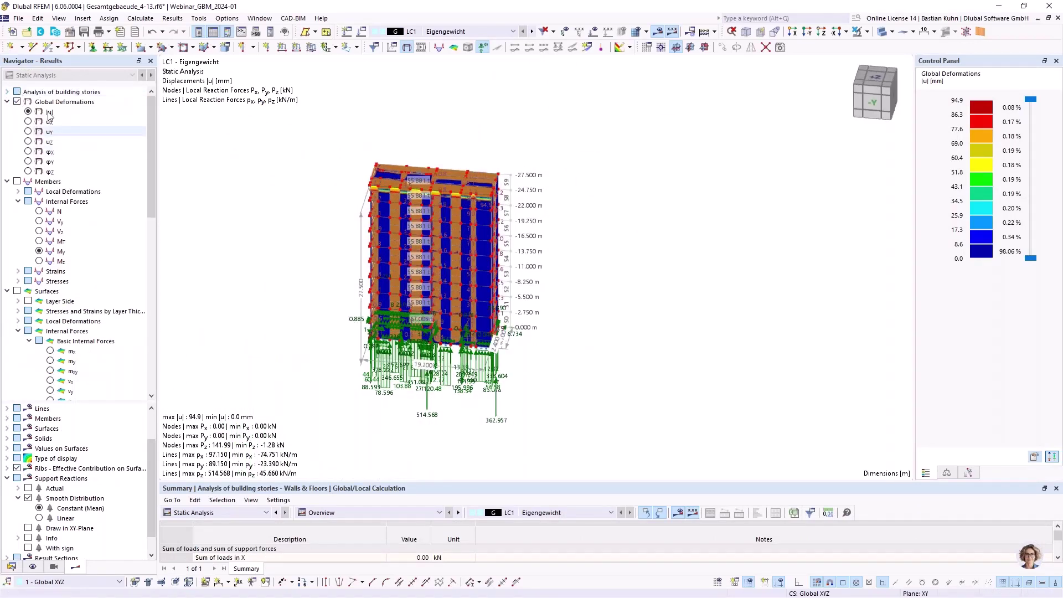
pyautogui.click(7, 92)
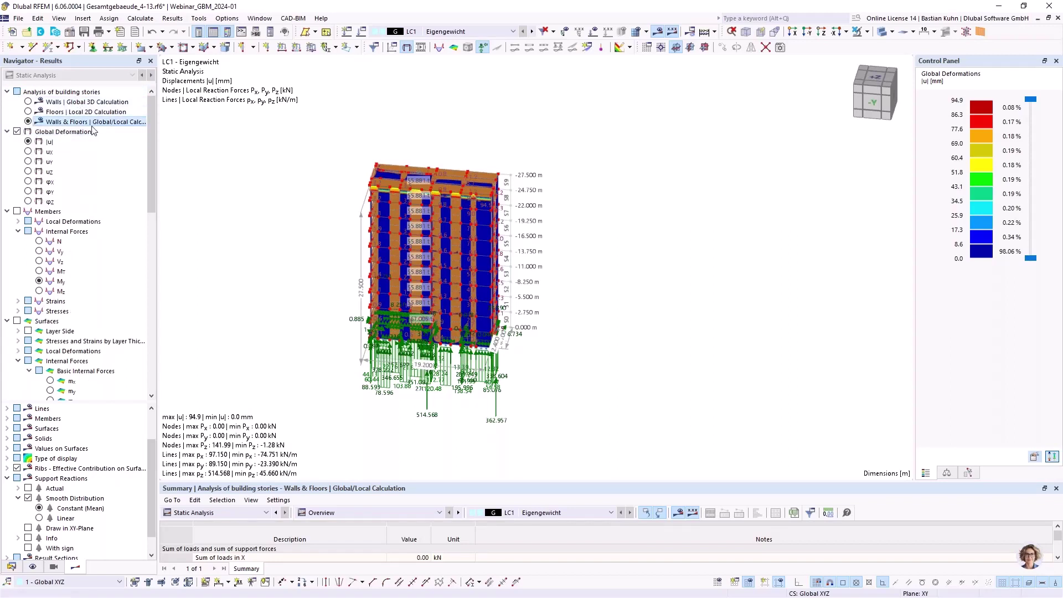
pyautogui.moveTo(405, 254)
pyautogui.mouseDown(button='middle')
pyautogui.moveTo(491, 253)
pyautogui.moveTo(390, 263)
pyautogui.mouseUp(button='middle')
pyautogui.scroll(1, 389, 263)
pyautogui.scroll(3, 618, 429)
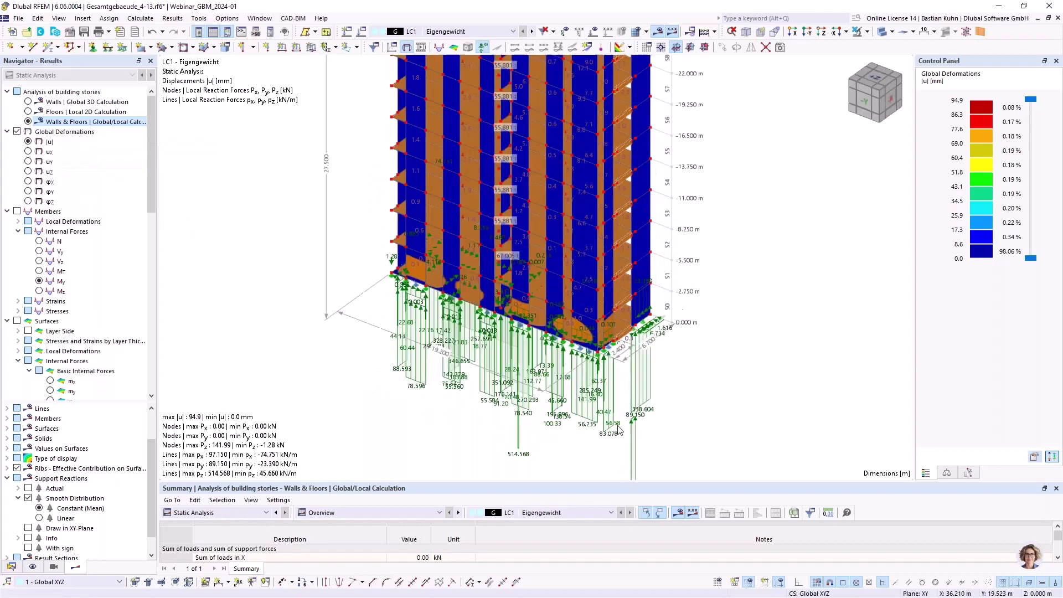
pyautogui.scroll(1, 618, 429)
pyautogui.scroll(-2, 429, 335)
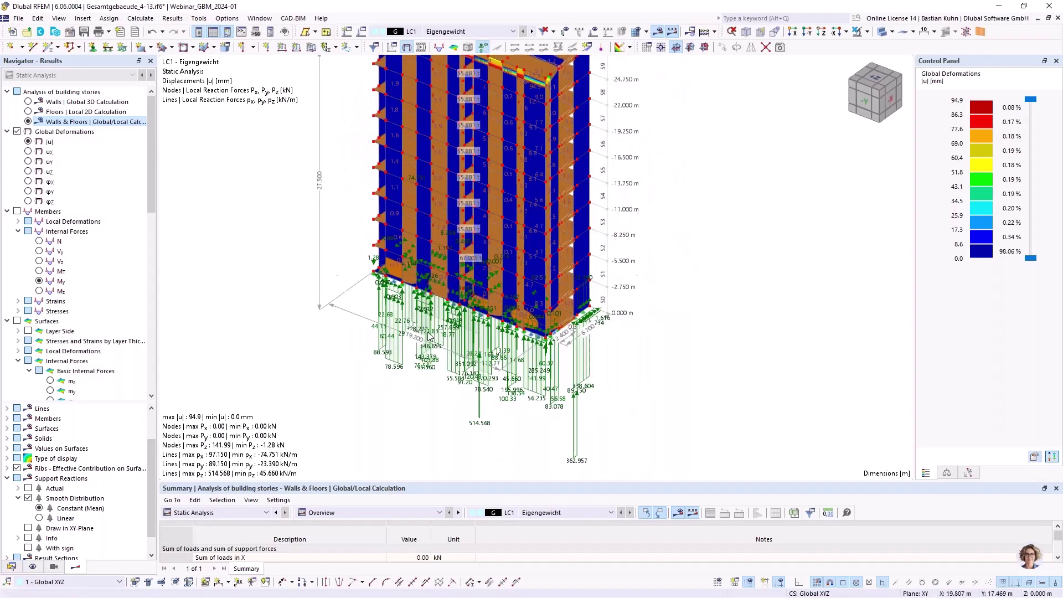
pyautogui.keyDown('ctrl'); pyautogui.moveTo(498, 330); pyautogui.dragTo(749, 314, button='middle'); pyautogui.keyUp('ctrl')
pyautogui.scroll(1, 524, 428)
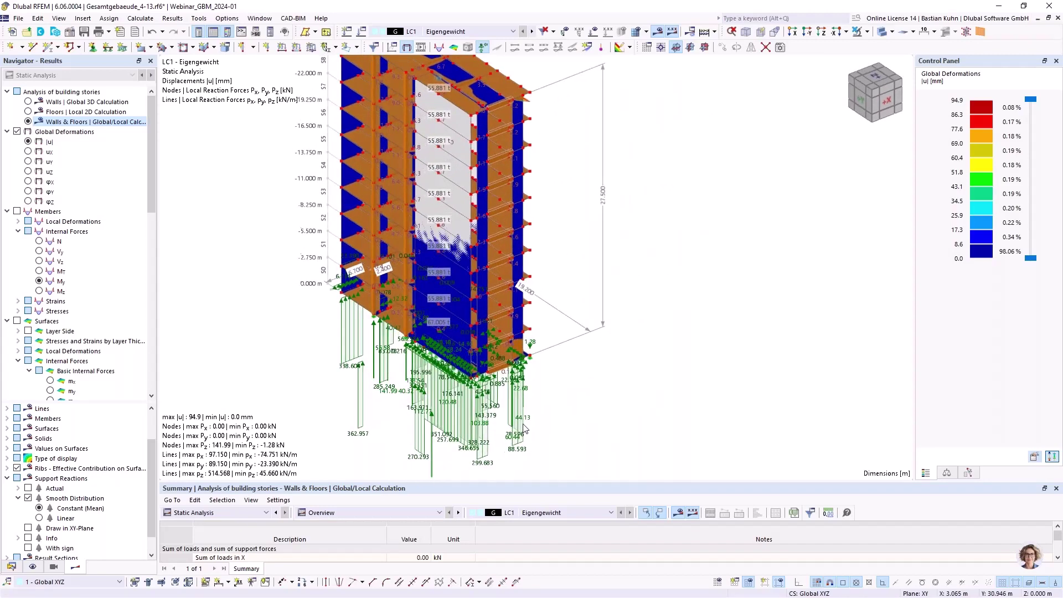
pyautogui.scroll(1, 524, 427)
pyautogui.moveTo(489, 327); pyautogui.dragTo(639, 252, button='middle')
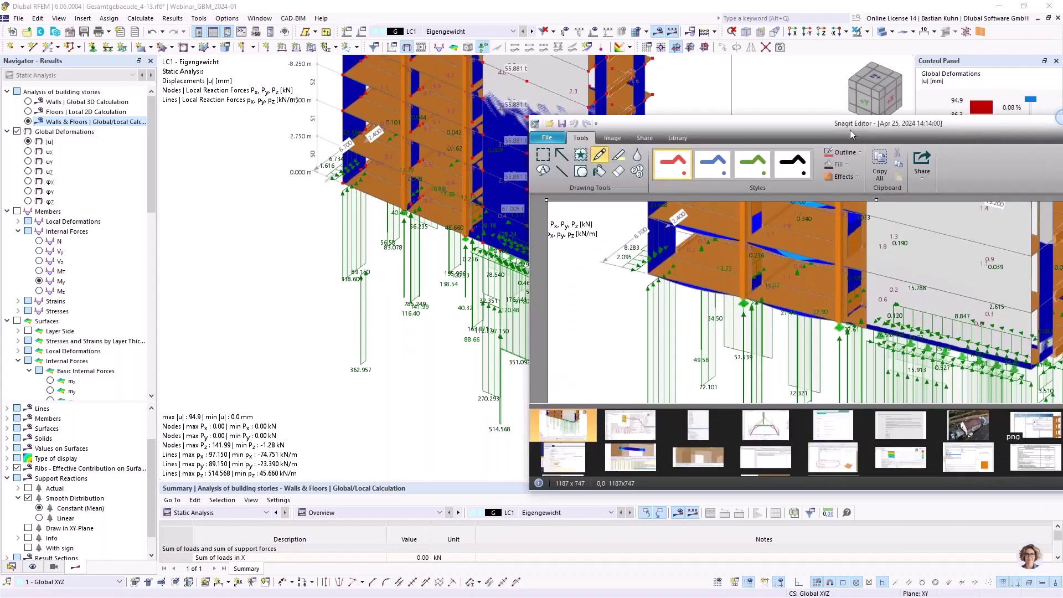
# Step: Compare the support reactions with the captured result image in Snagit Editor and move that window out of the way
pyautogui.scroll(-2, 750, 324)
pyautogui.scroll(-5, 749, 325)
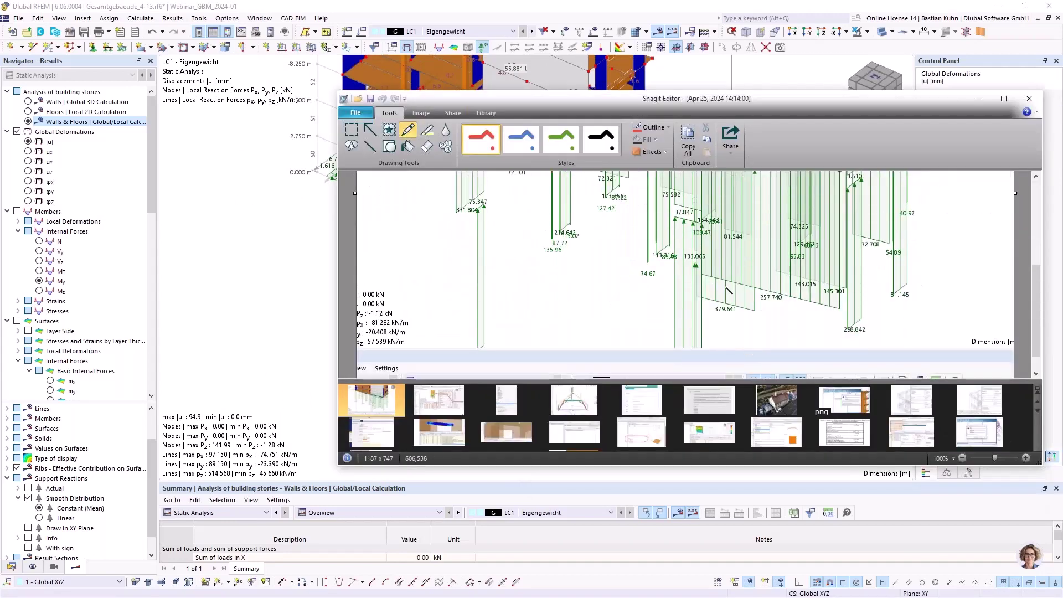
pyautogui.moveTo(792, 101); pyautogui.dragTo(1062, 161)
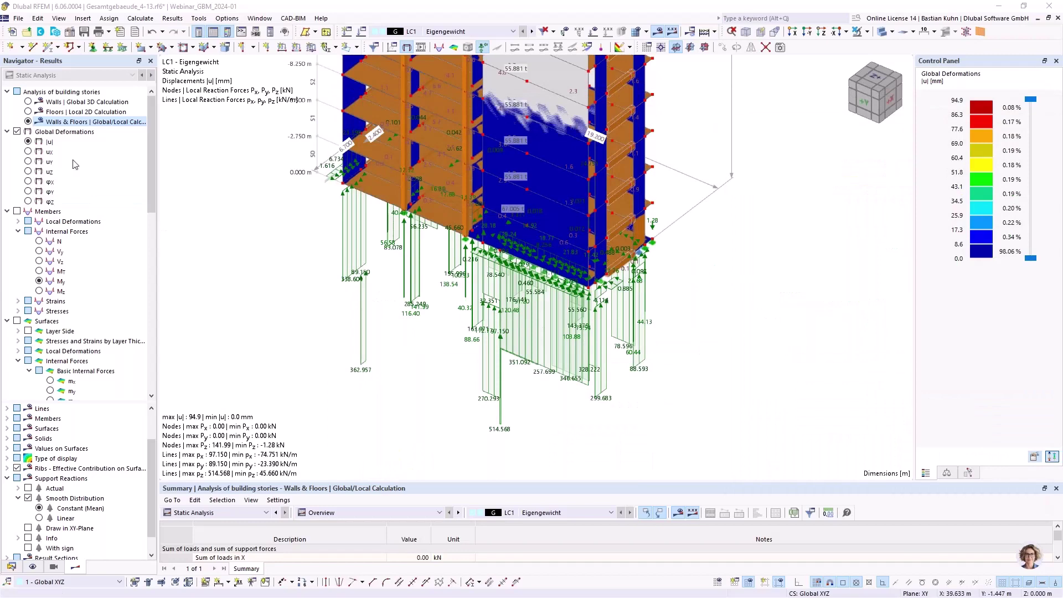
# Step: Show the Floors | Local 2D Calculation results and make the model transparent so the deformations of all floors can be seen
pyautogui.click(27, 111)
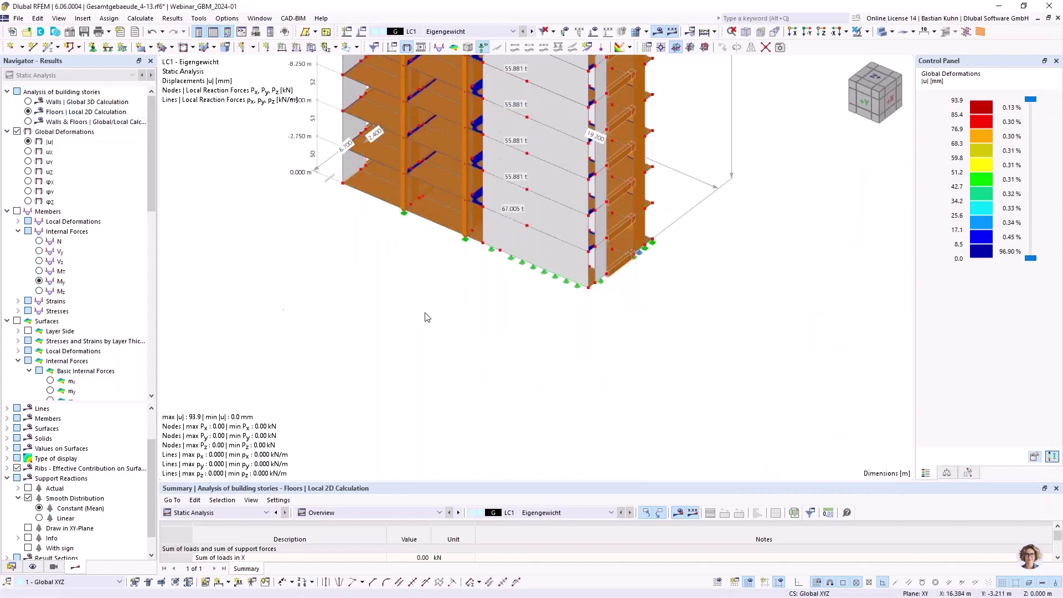
pyautogui.scroll(-3, 455, 310)
pyautogui.moveTo(479, 314); pyautogui.dragTo(559, 412, button='middle')
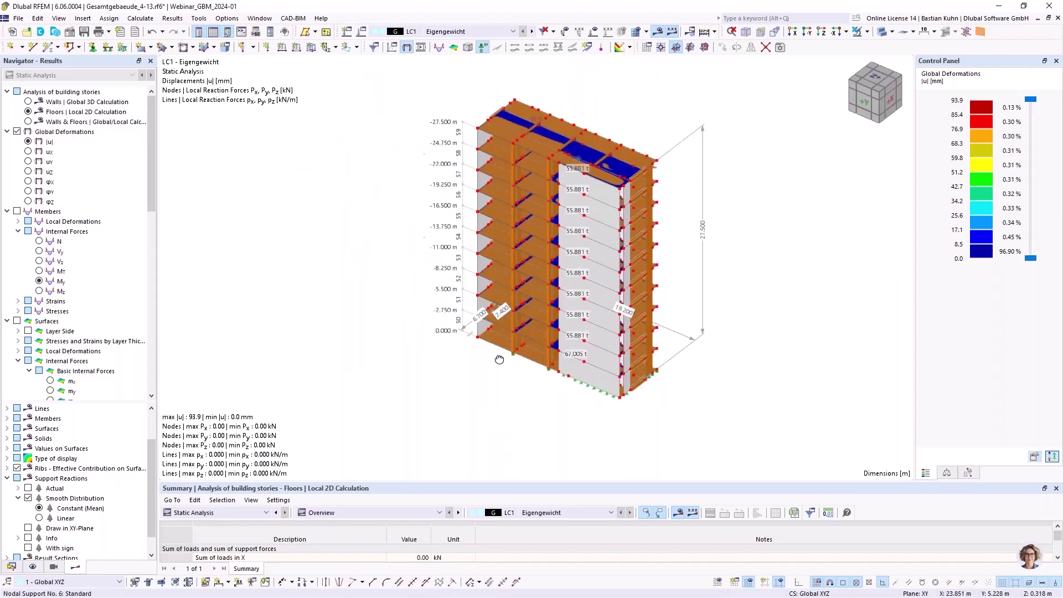
pyautogui.keyDown('ctrl'); pyautogui.moveTo(499, 360); pyautogui.dragTo(321, 352, button='middle'); pyautogui.keyUp('ctrl')
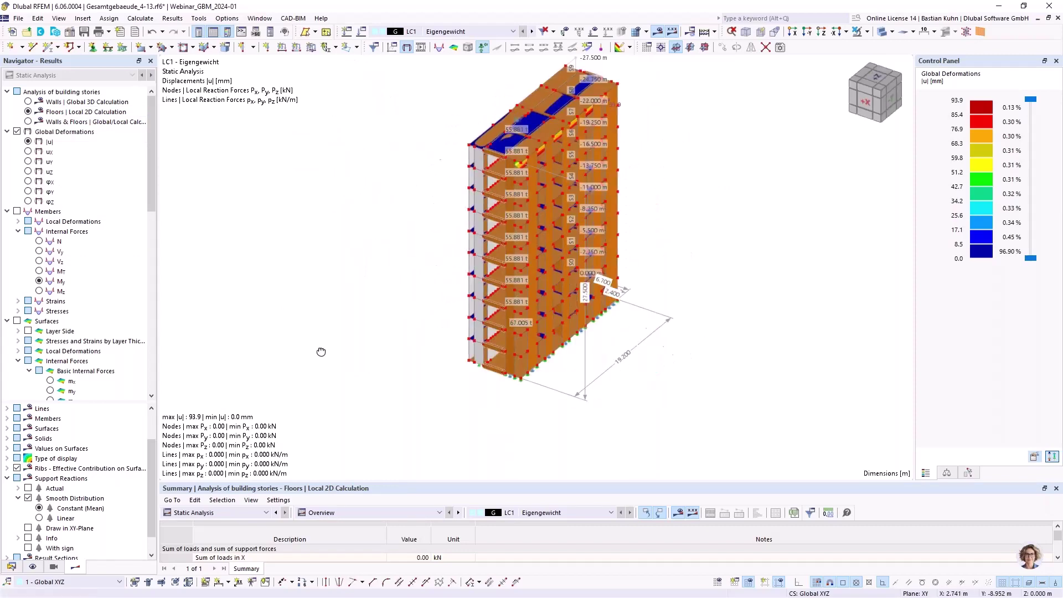
pyautogui.click(881, 32)
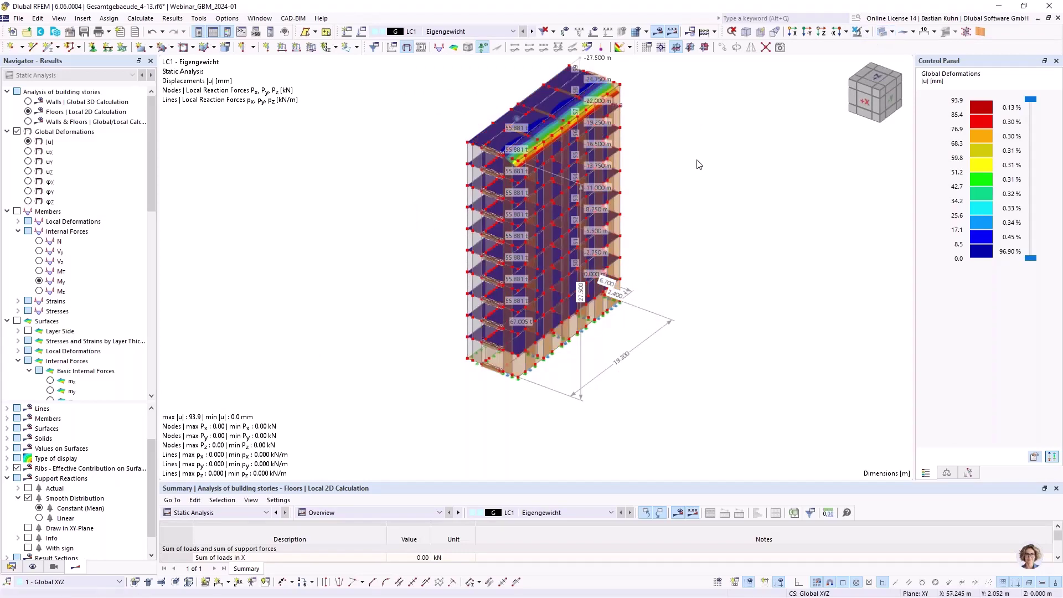
pyautogui.keyDown('ctrl'); pyautogui.moveTo(698, 164); pyautogui.dragTo(446, 235, button='middle'); pyautogui.keyUp('ctrl')
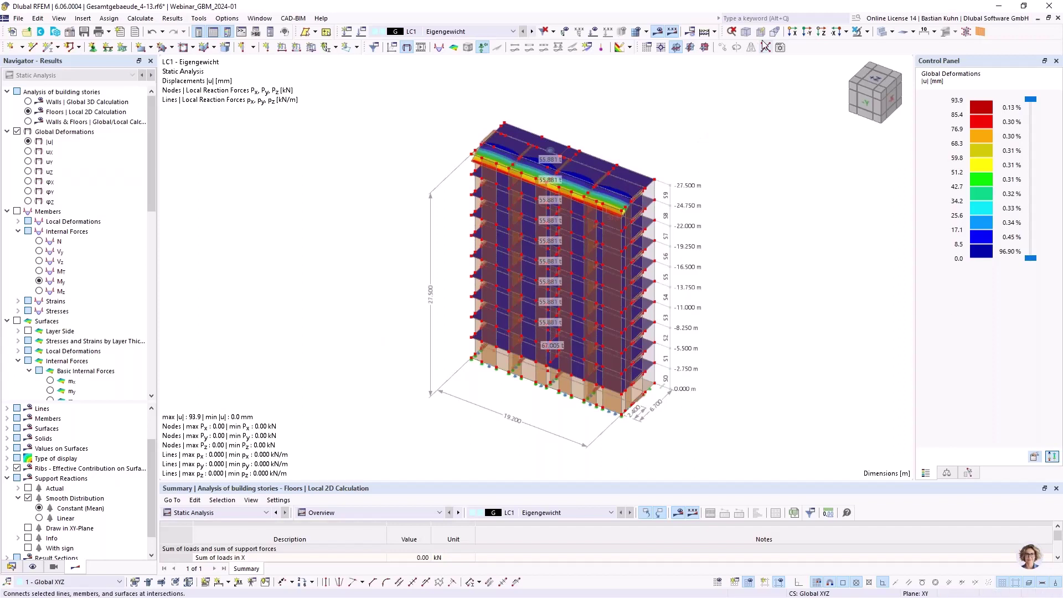
# Step: Check the LC1 loads on the building without results and return to the floor deformations in a wireframe model display
pyautogui.click(868, 32)
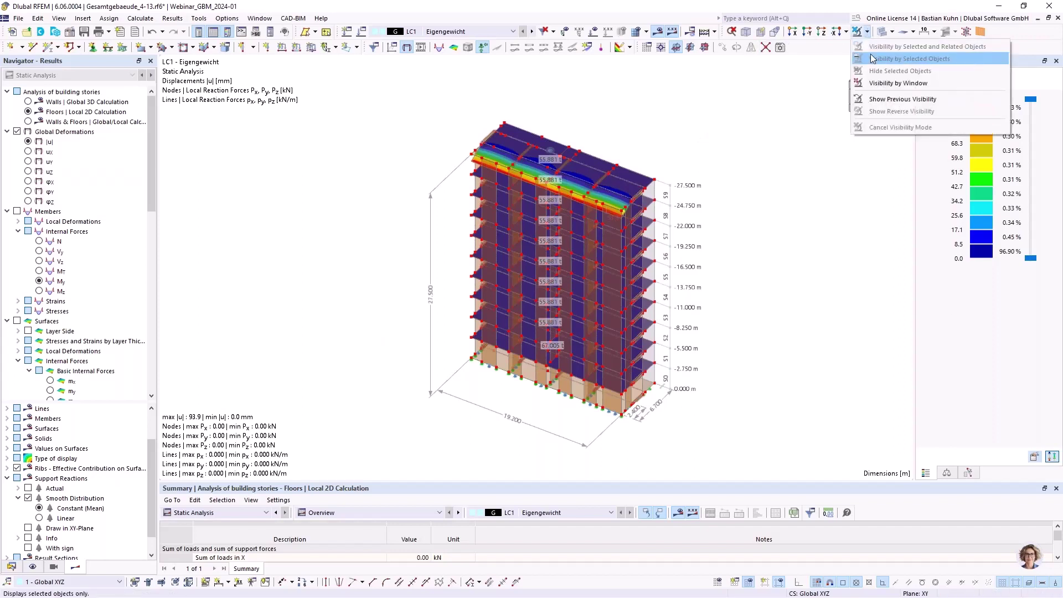
pyautogui.click(854, 12)
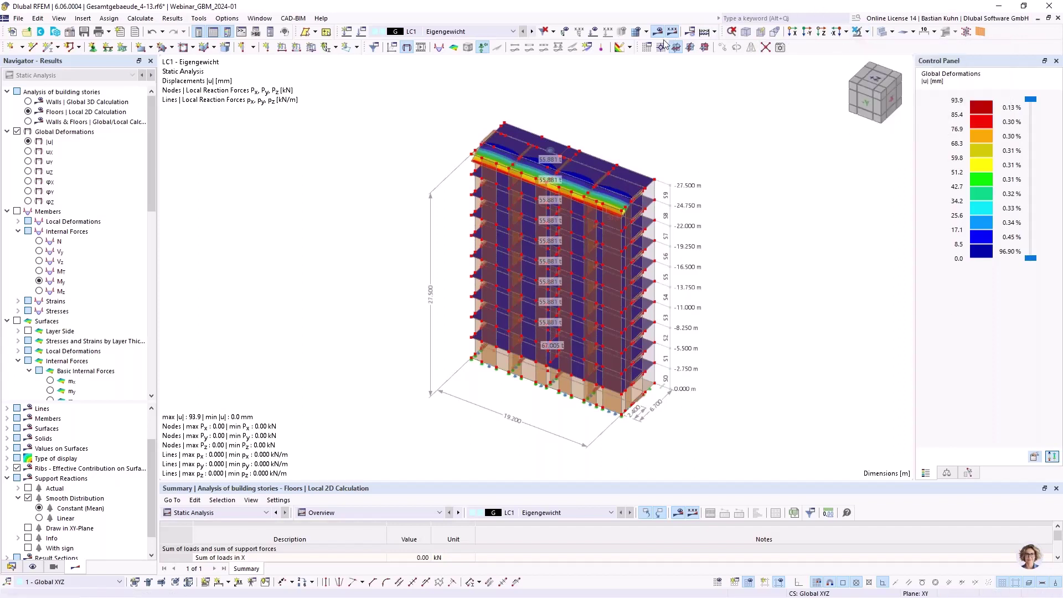
pyautogui.scroll(2, 606, 209)
pyautogui.moveTo(578, 204); pyautogui.dragTo(546, 169, button='middle')
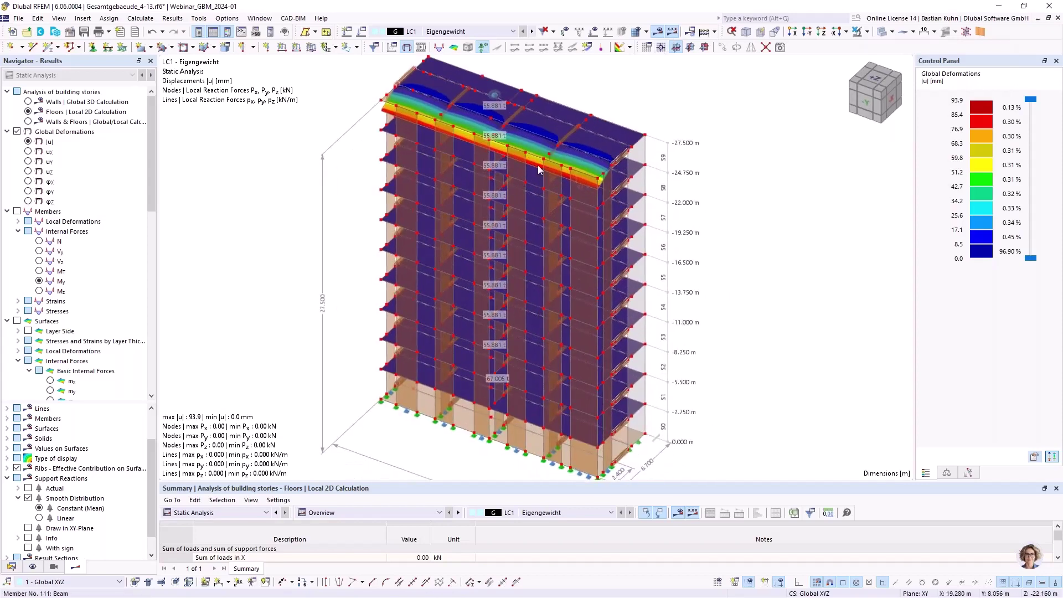
pyautogui.click(594, 31)
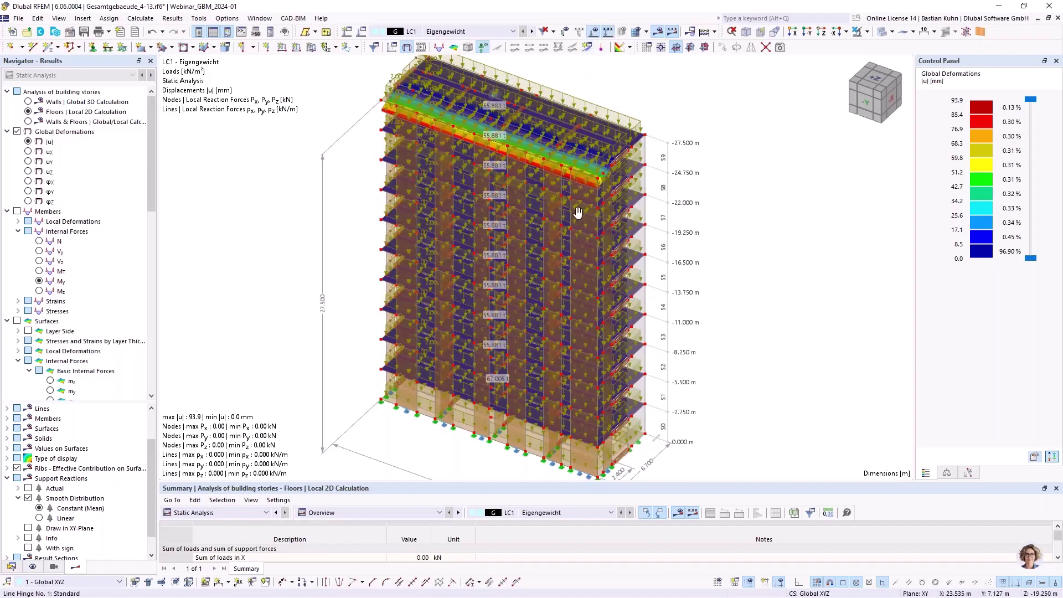
pyautogui.moveTo(578, 213); pyautogui.dragTo(625, 110, button='middle')
pyautogui.click(659, 32)
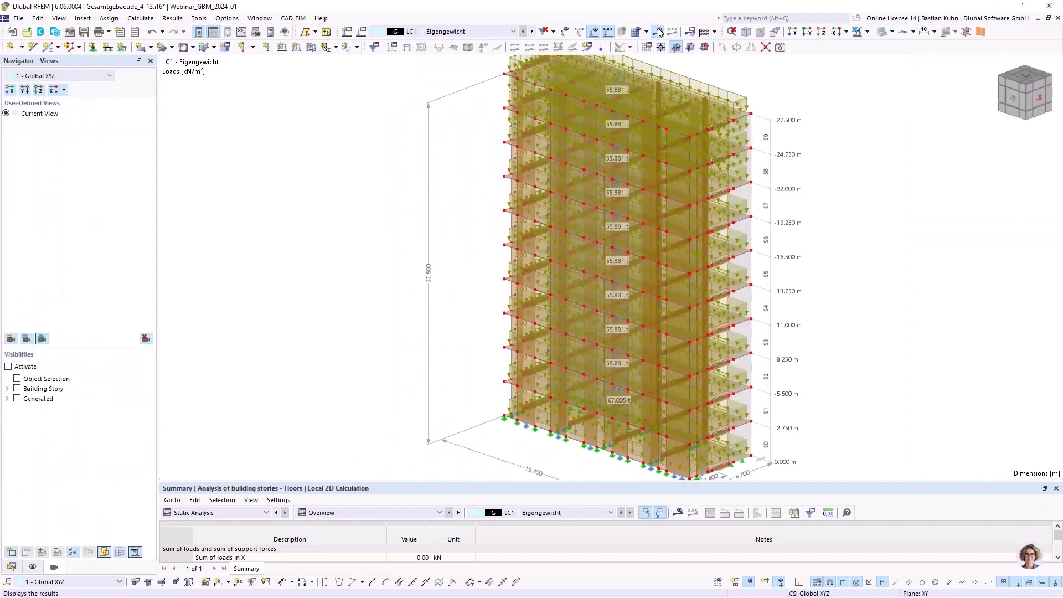
pyautogui.click(657, 32)
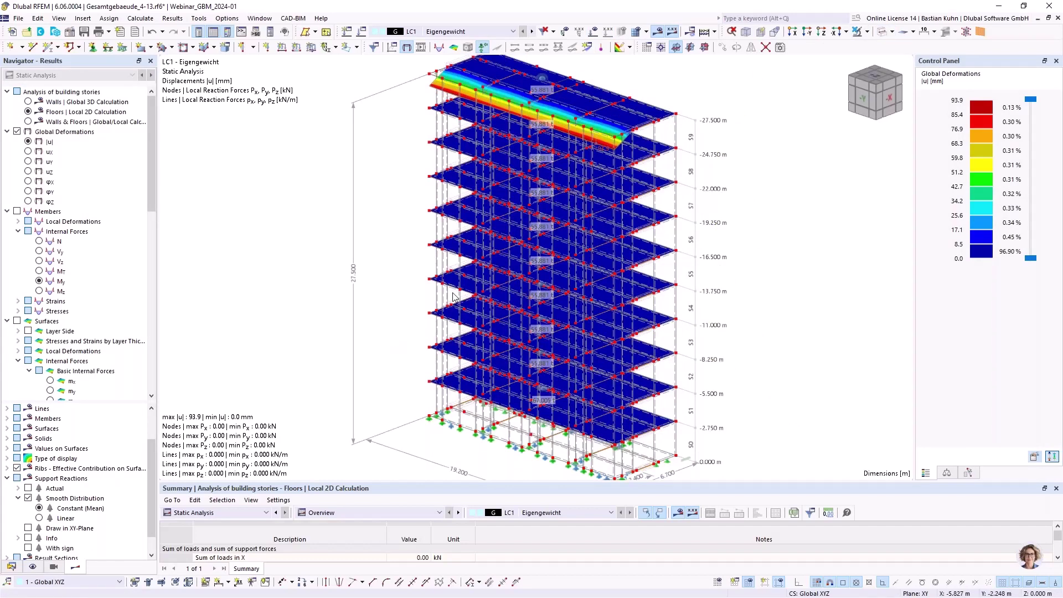
# Step: Examine the deformations of the individual floors, comparing the top floor's front edge with the floors below
pyautogui.moveTo(453, 296); pyautogui.dragTo(508, 217, button='middle')
pyautogui.scroll(-3, 434, 343)
pyautogui.scroll(1, 506, 214)
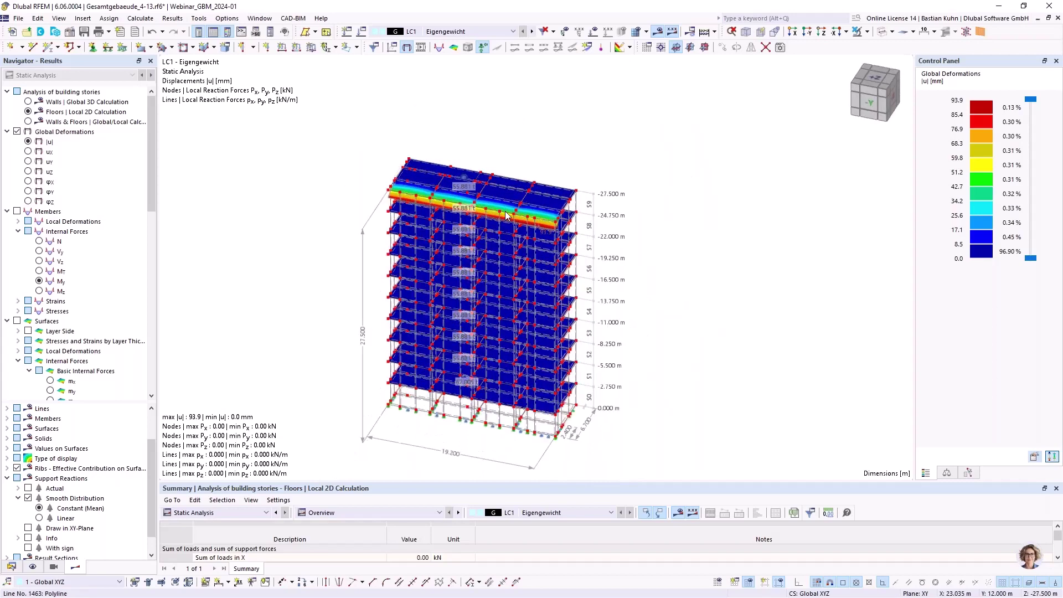
pyautogui.scroll(2, 506, 215)
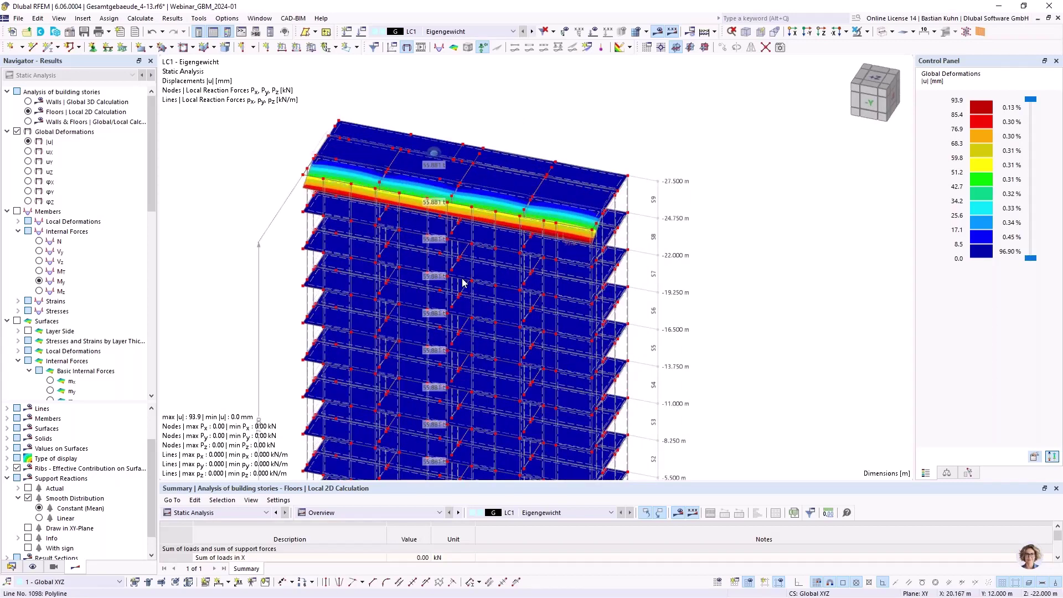
pyautogui.scroll(-1, 188, 172)
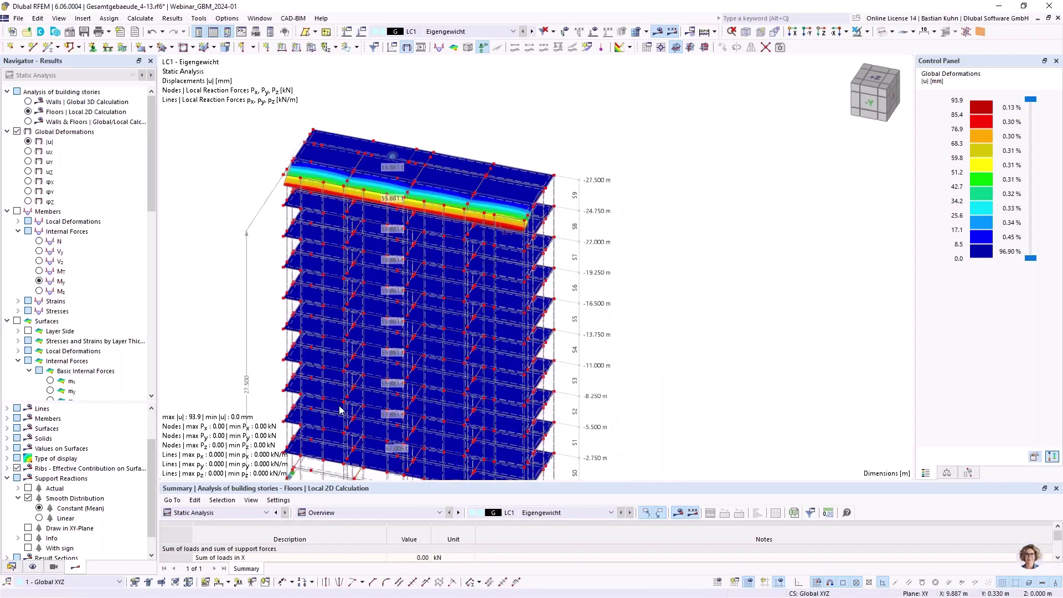
pyautogui.scroll(-1, 340, 410)
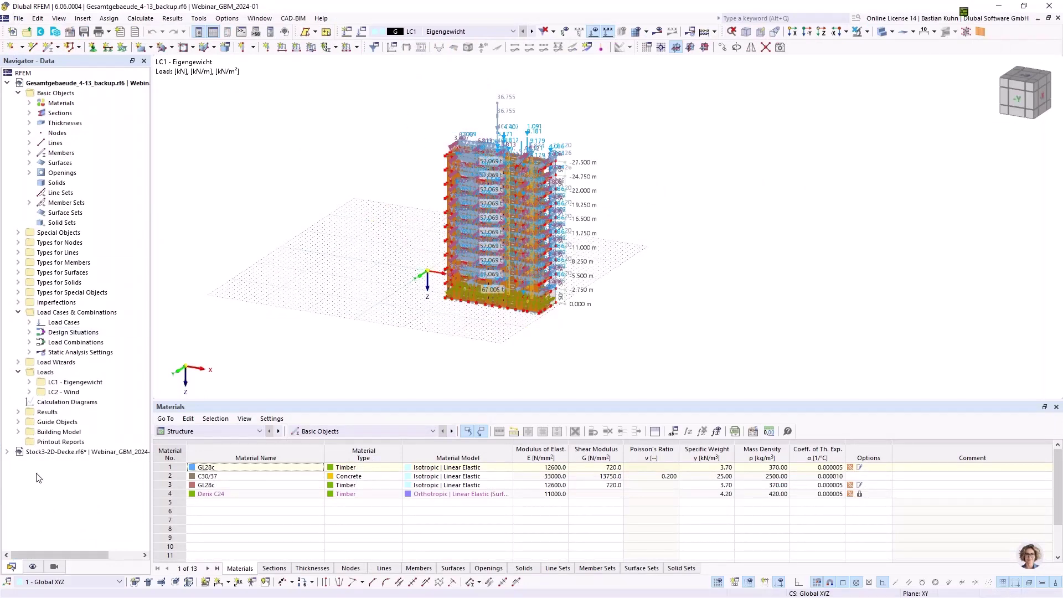
# Step: In the backup model Gesamtgebaeude_4-13_backup.rf6, display the LC1 global deformations for Floors | Local 2D Calculation and hide the loads
pyautogui.click(659, 32)
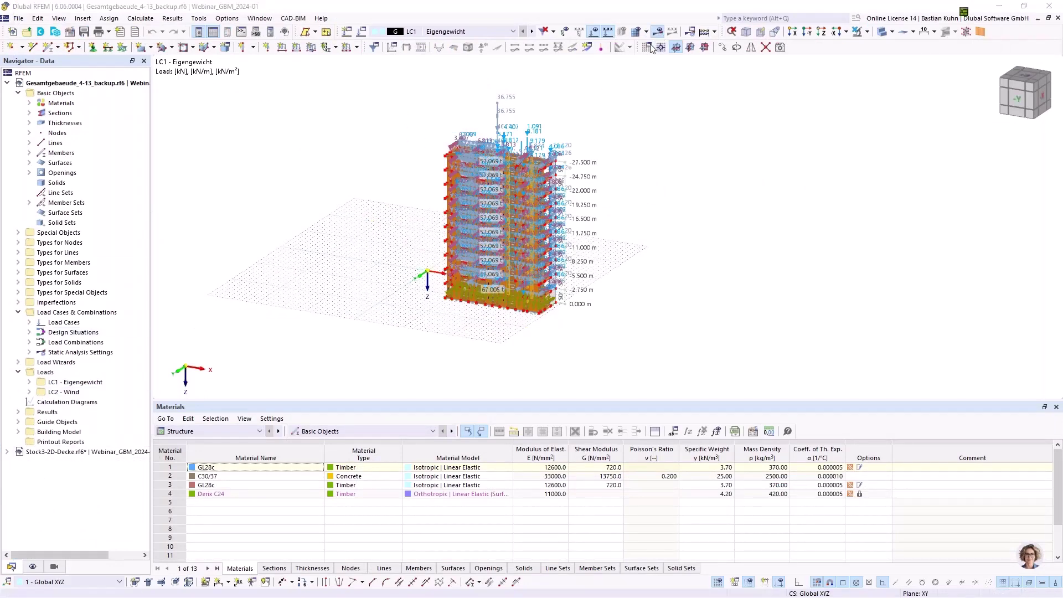
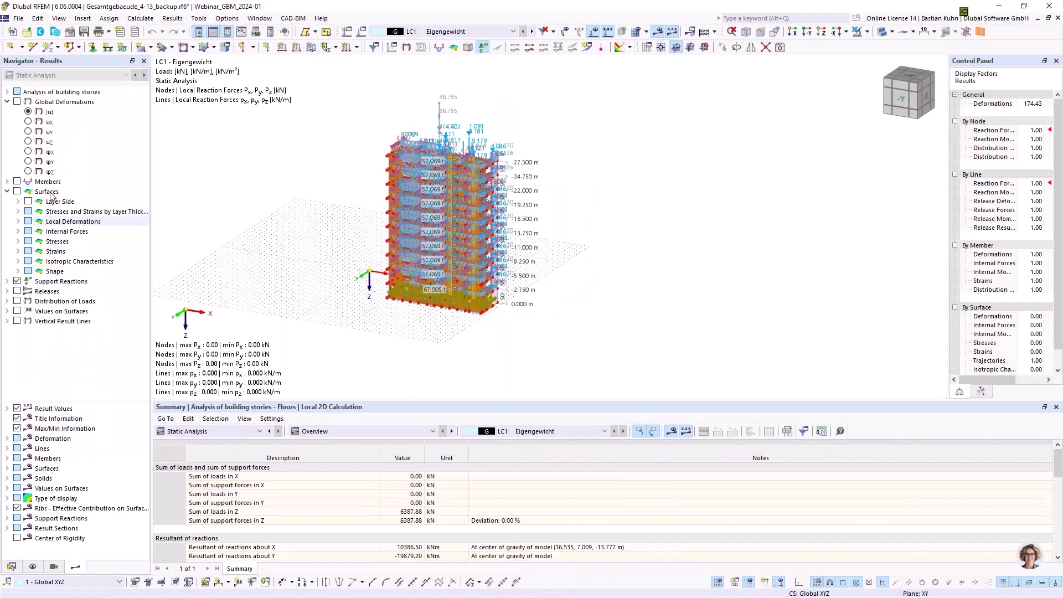
pyautogui.click(17, 102)
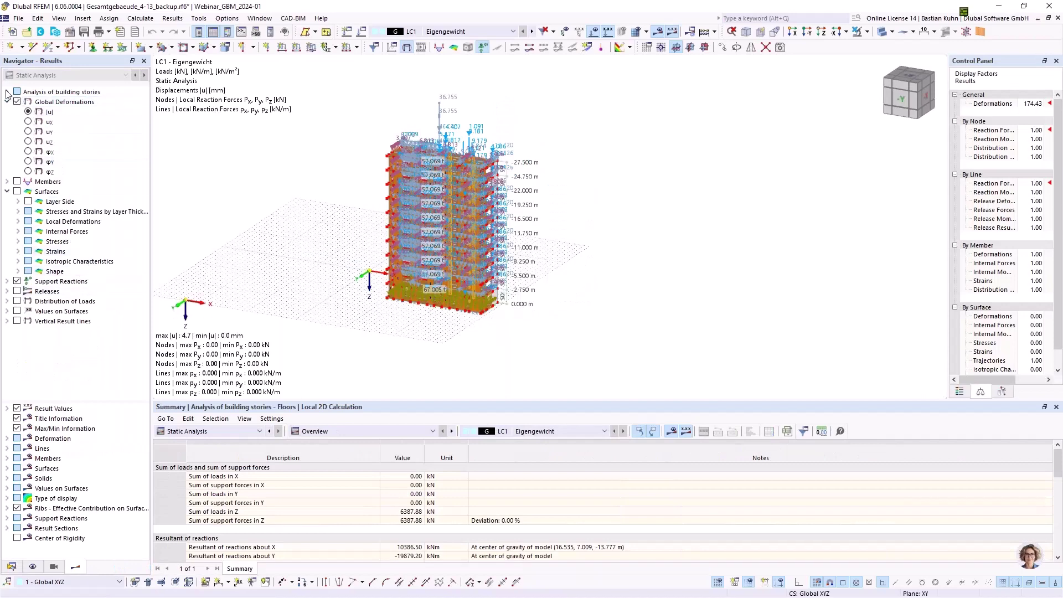
pyautogui.click(7, 92)
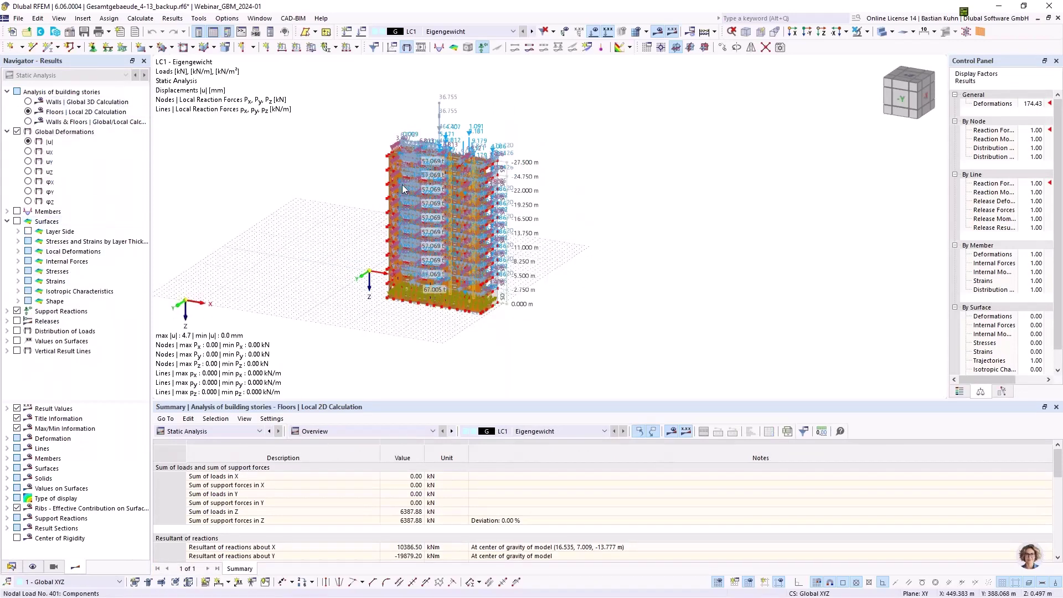
pyautogui.keyDown('ctrl'); pyautogui.moveTo(403, 188); pyautogui.dragTo(184, 206, button='middle'); pyautogui.keyUp('ctrl')
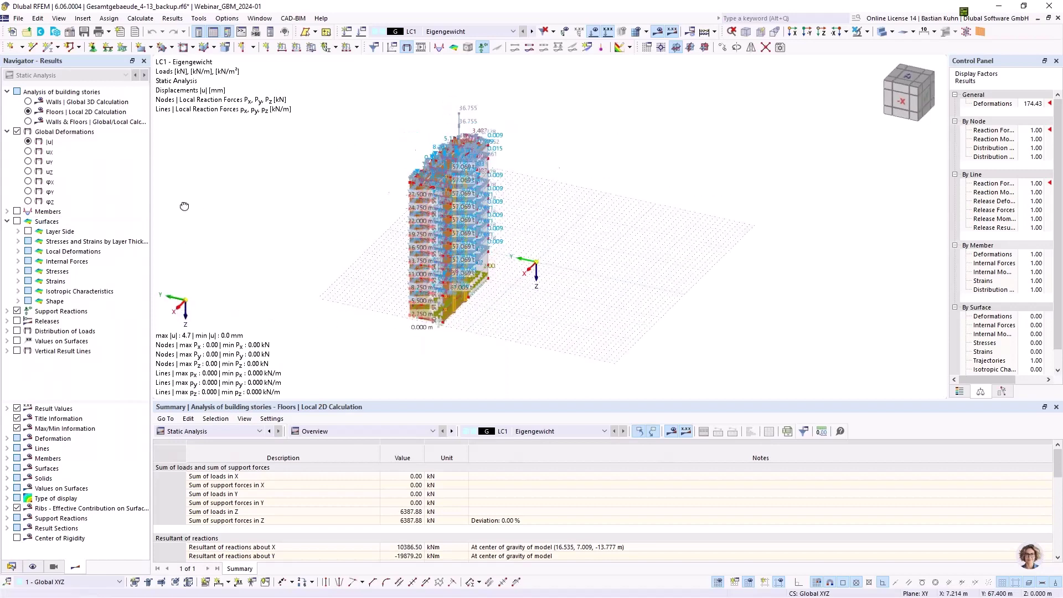
pyautogui.click(593, 31)
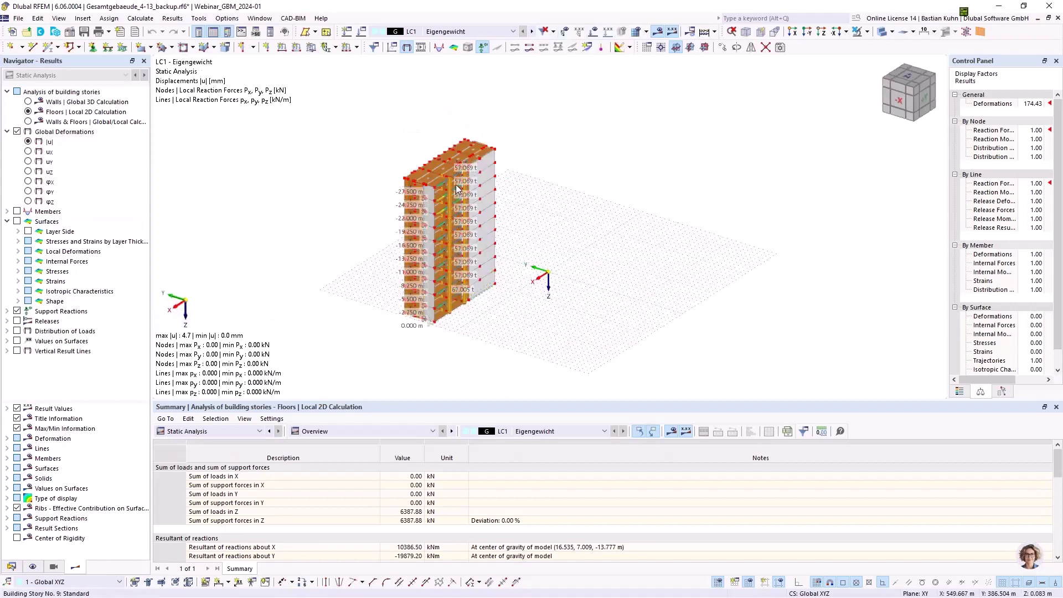
pyautogui.scroll(3, 457, 189)
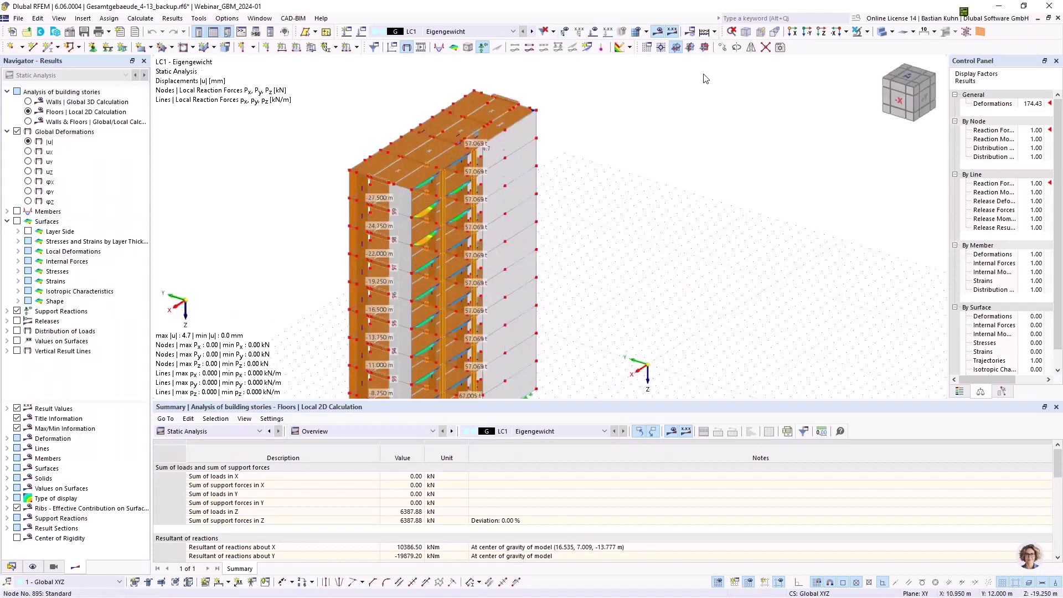
# Step: Make the model transparent and examine the Floors | Local 2D Calculation deformations in the upper stories from several angles
pyautogui.click(881, 33)
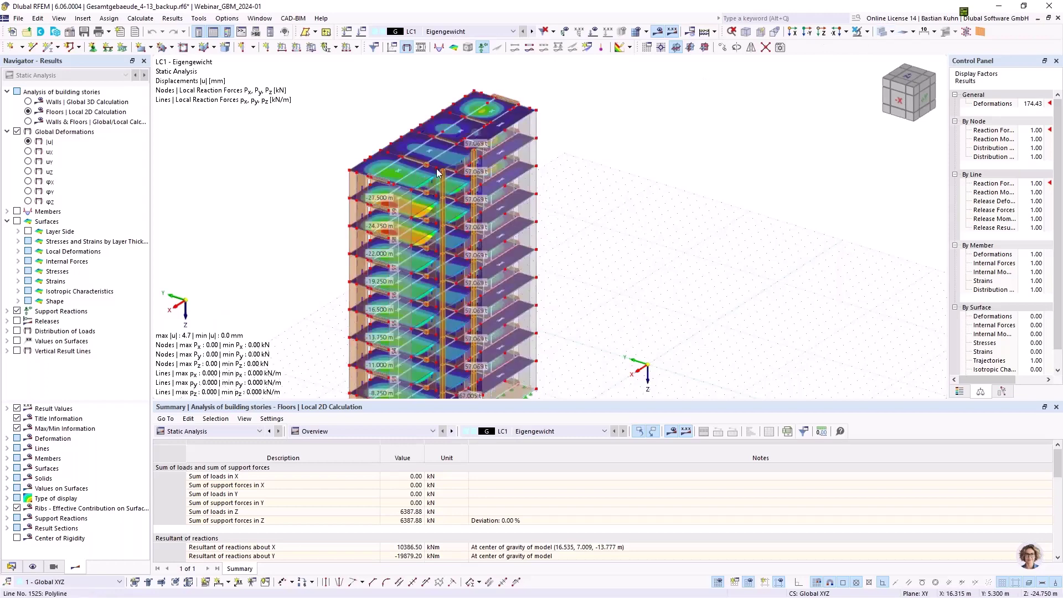
pyautogui.keyDown('ctrl'); pyautogui.moveTo(438, 173); pyautogui.dragTo(473, 170, button='middle'); pyautogui.keyUp('ctrl')
pyautogui.scroll(3, 474, 171)
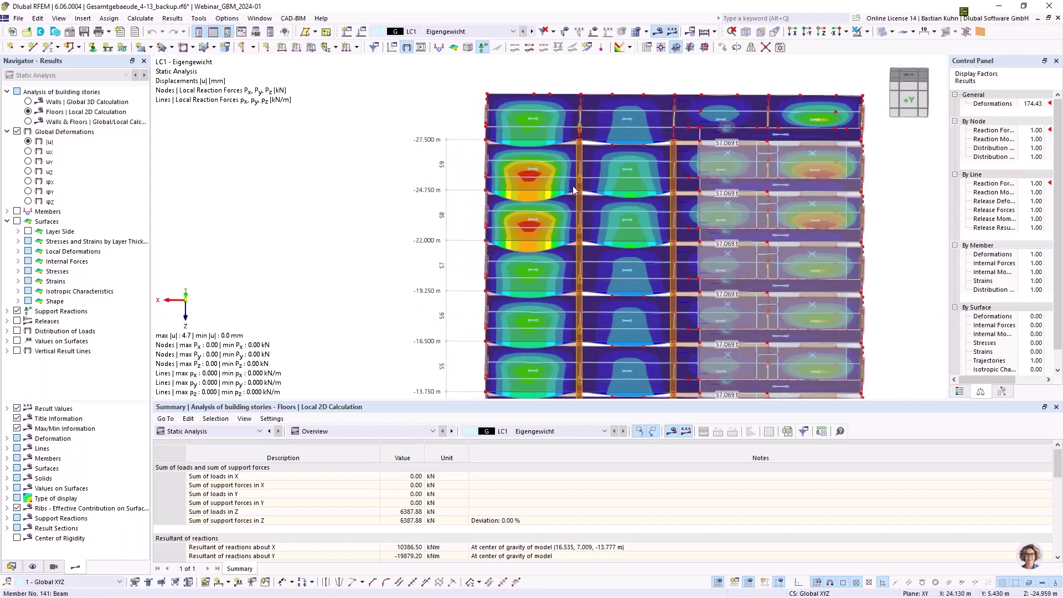
pyautogui.moveTo(575, 196); pyautogui.dragTo(480, 170, button='middle')
pyautogui.scroll(3, 480, 169)
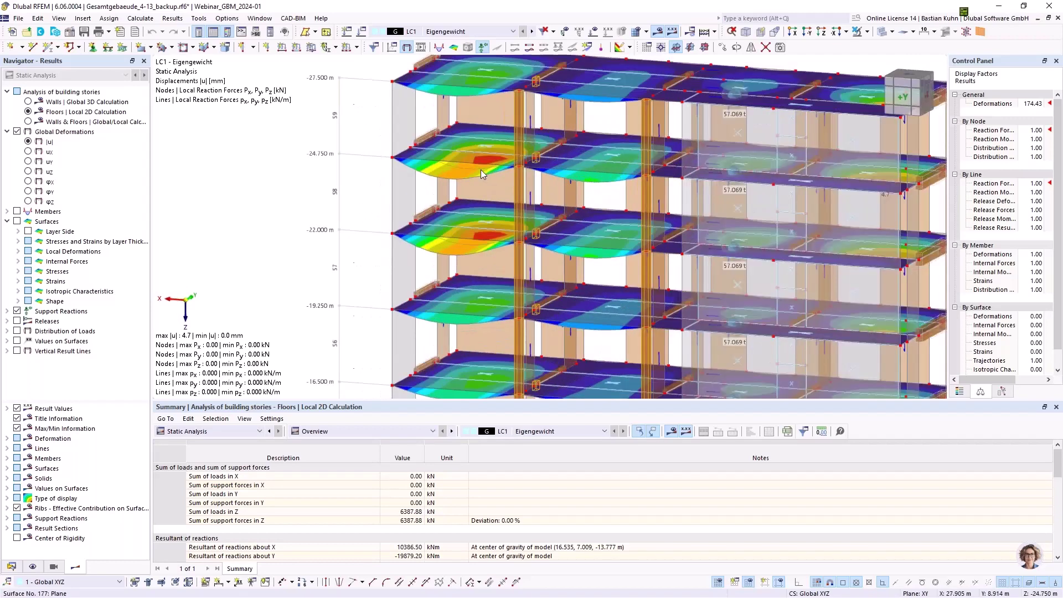
pyautogui.scroll(-3, 674, 181)
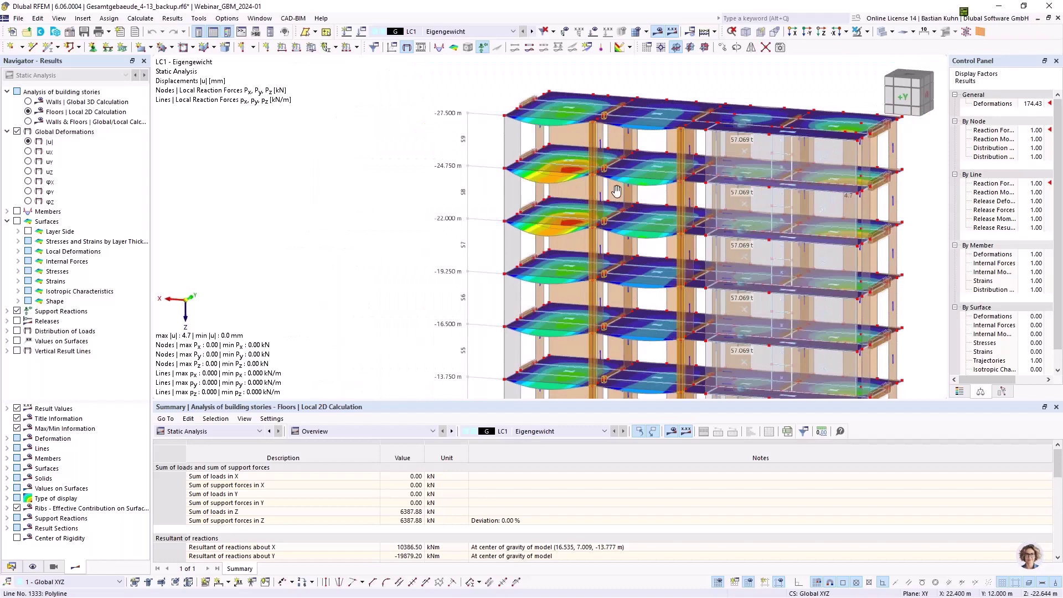
pyautogui.moveTo(616, 191); pyautogui.dragTo(471, 189, button='middle')
pyautogui.keyDown('ctrl'); pyautogui.moveTo(559, 190); pyautogui.dragTo(614, 220, button='middle'); pyautogui.keyUp('ctrl')
pyautogui.scroll(1, 613, 220)
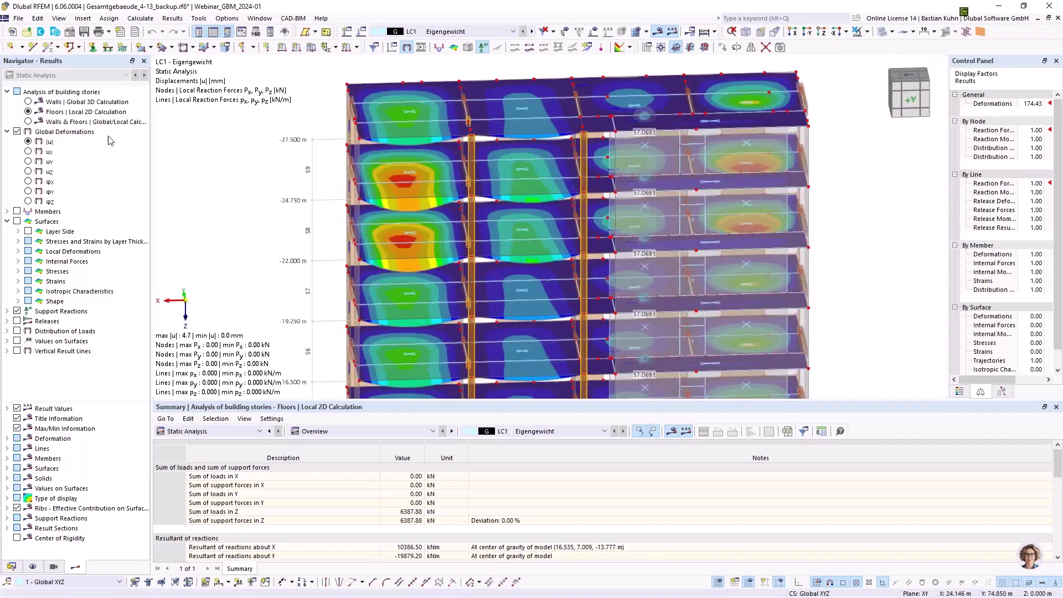
# Step: Examine the Walls | Global 3D Calculation deformations at the upper stories, and return to the Floors | Local 2D Calculation results
pyautogui.click(31, 102)
pyautogui.scroll(-2, 460, 215)
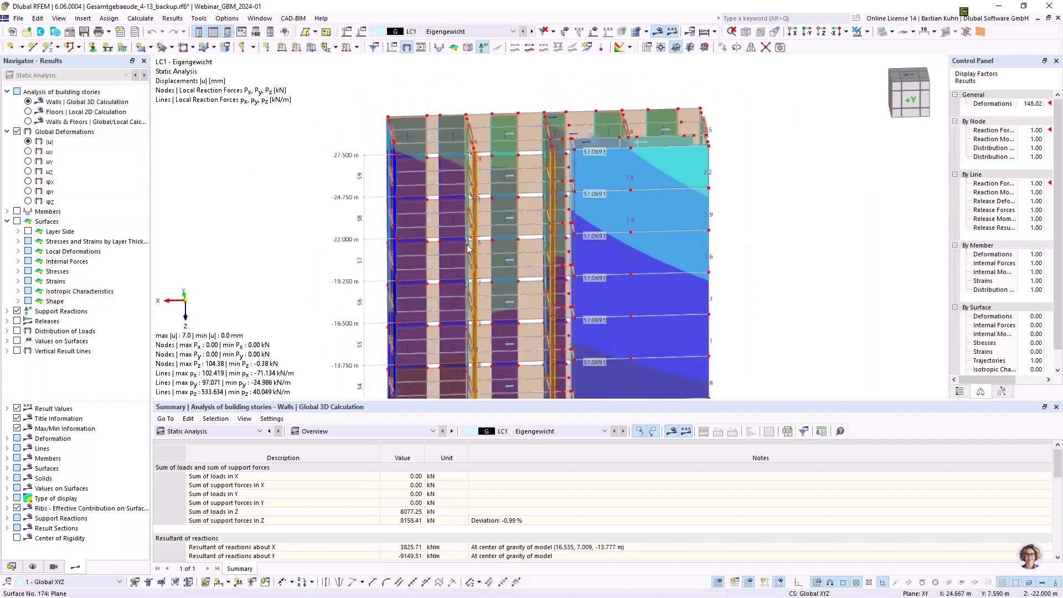
pyautogui.keyDown('ctrl'); pyautogui.moveTo(460, 216); pyautogui.dragTo(551, 204, button='middle'); pyautogui.keyUp('ctrl')
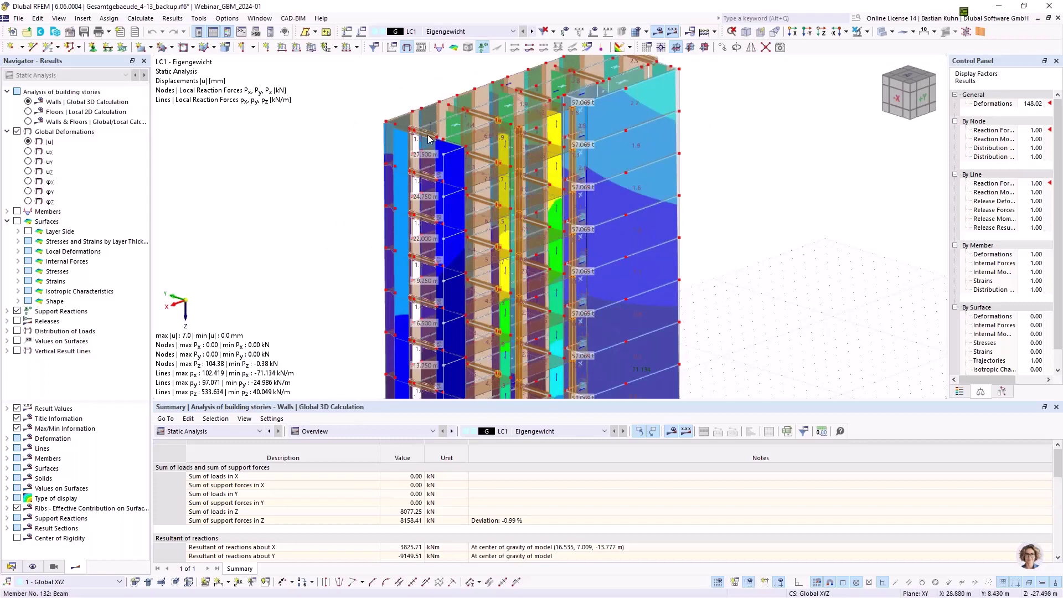
pyautogui.scroll(2, 427, 140)
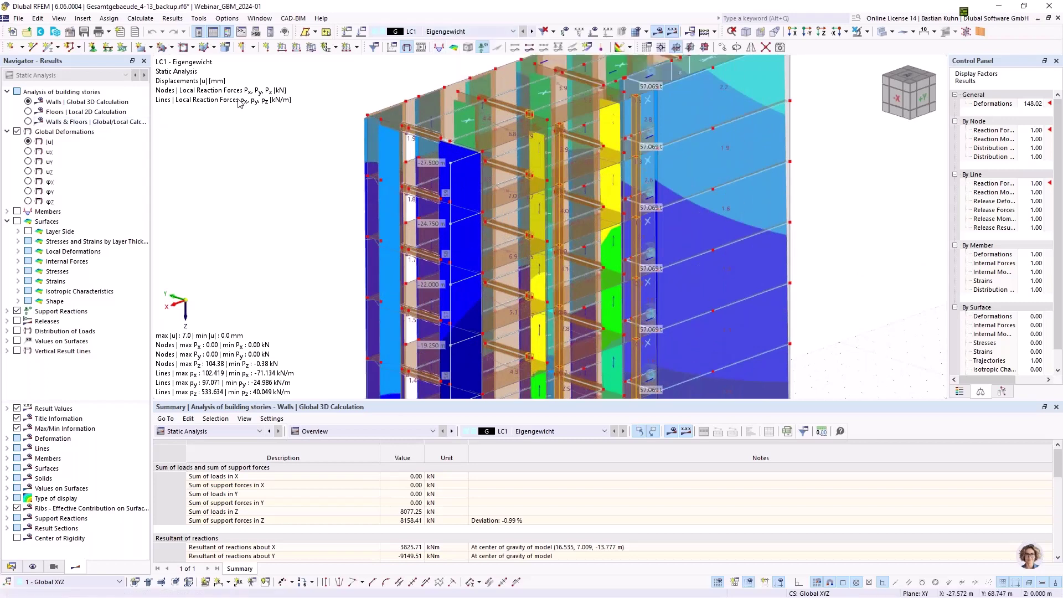
pyautogui.click(28, 112)
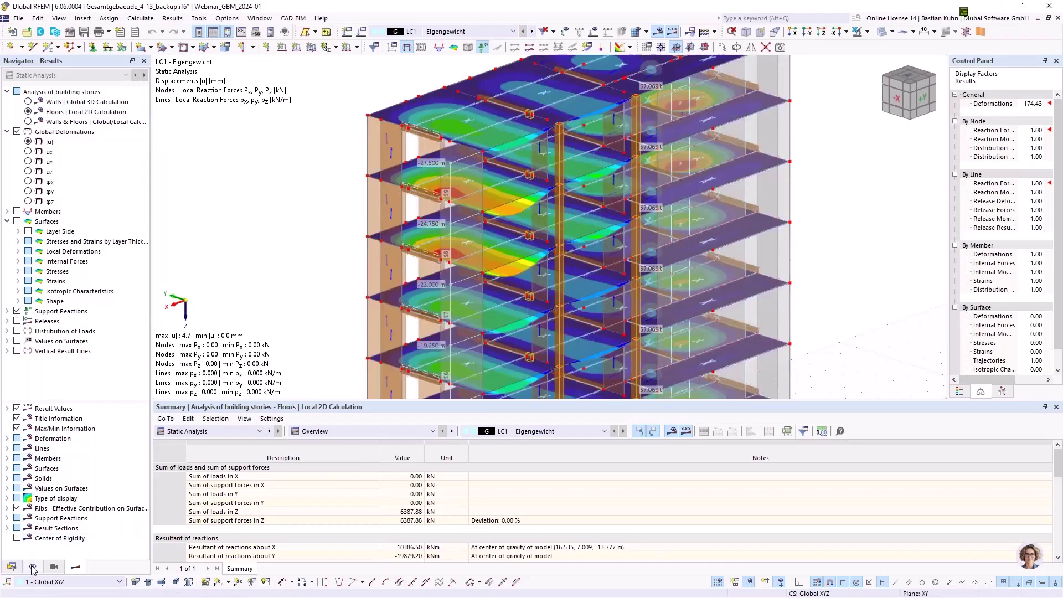
# Step: Expand the surface display options, show the LC1 loads and inspect the line load at the top floor's corner
pyautogui.click(33, 567)
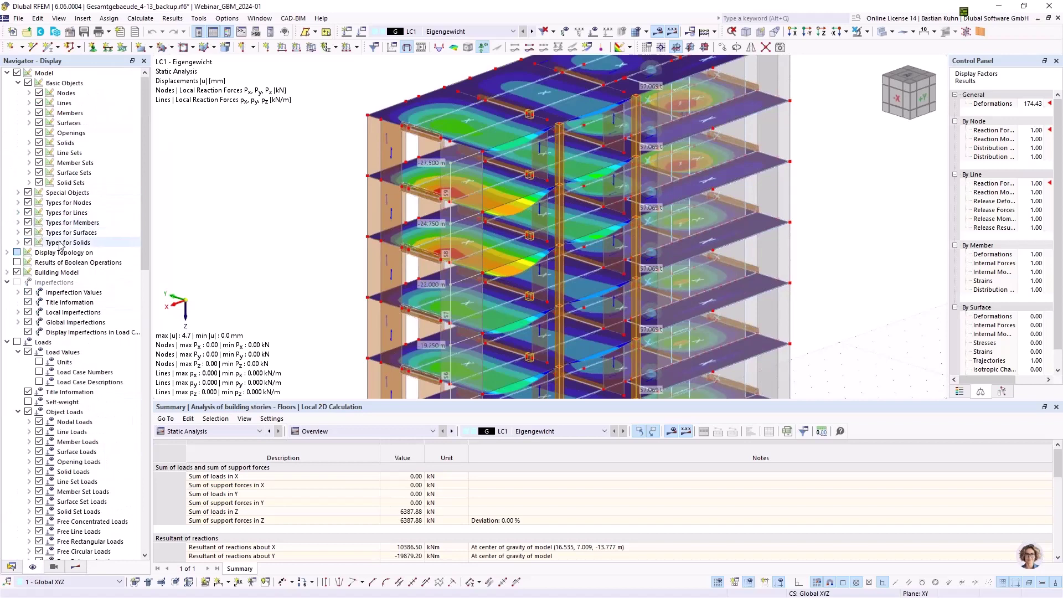
pyautogui.click(30, 123)
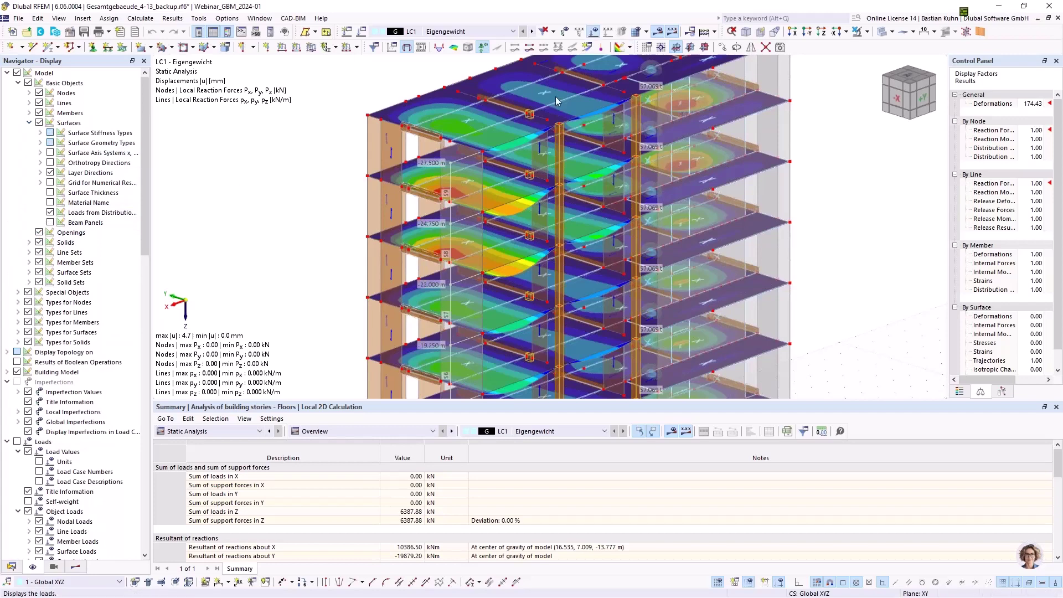
pyautogui.moveTo(388, 115); pyautogui.dragTo(422, 127, button='middle')
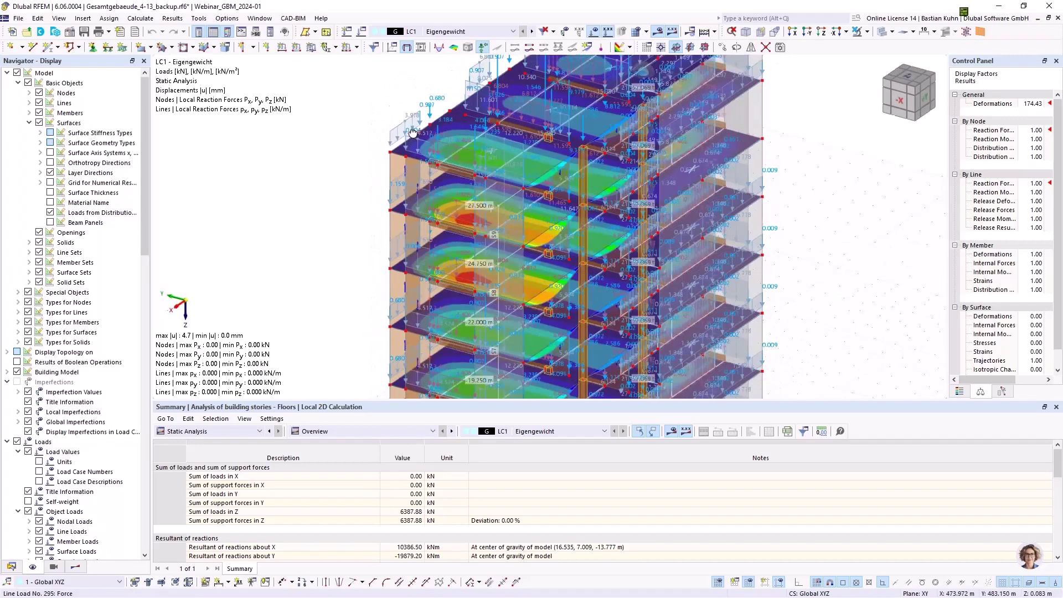
pyautogui.scroll(5, 429, 127)
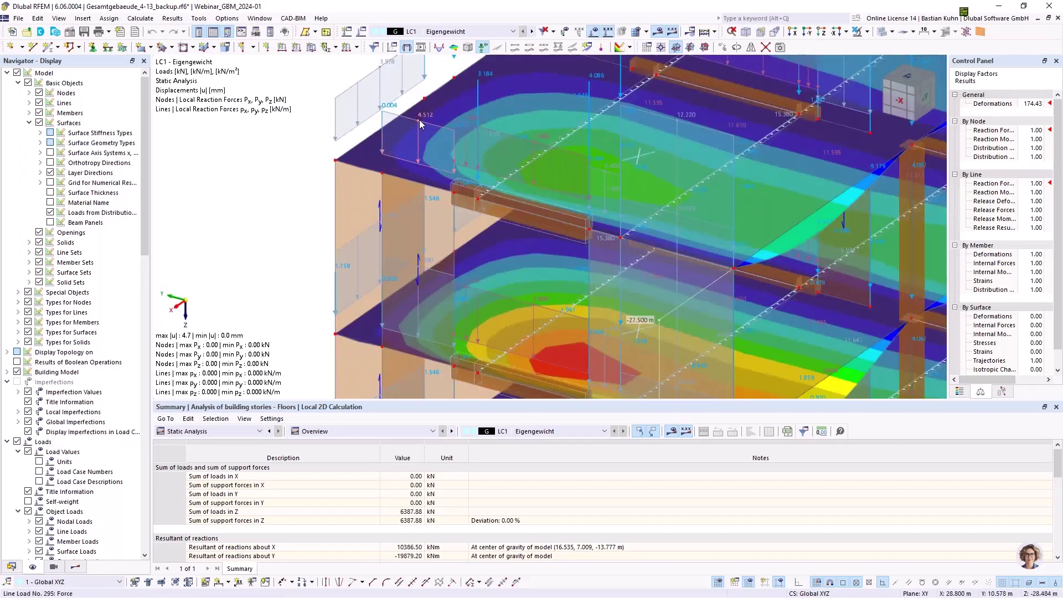
pyautogui.moveTo(420, 125)
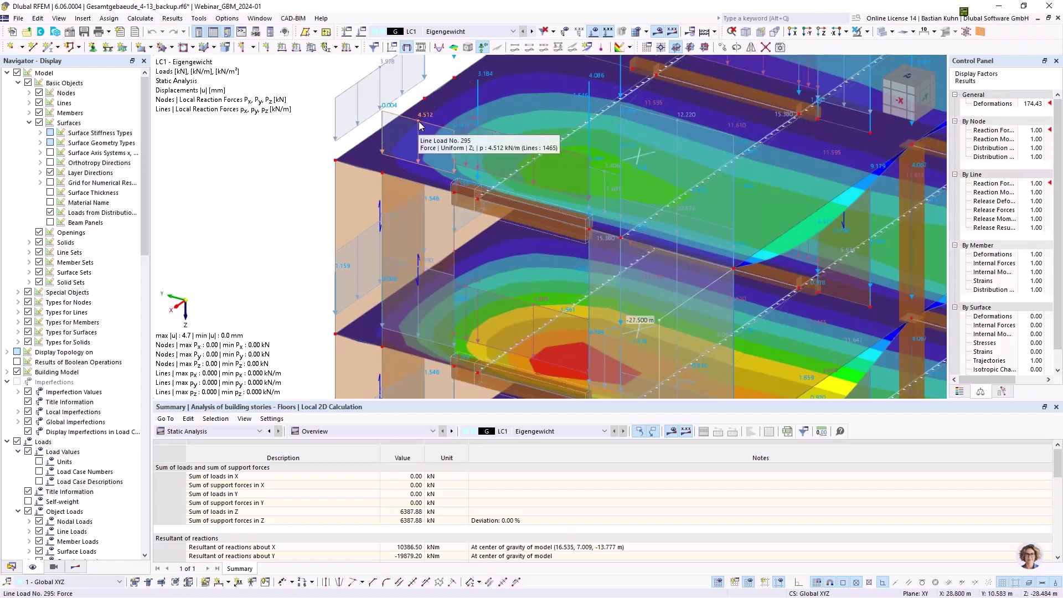
pyautogui.scroll(-5, 420, 125)
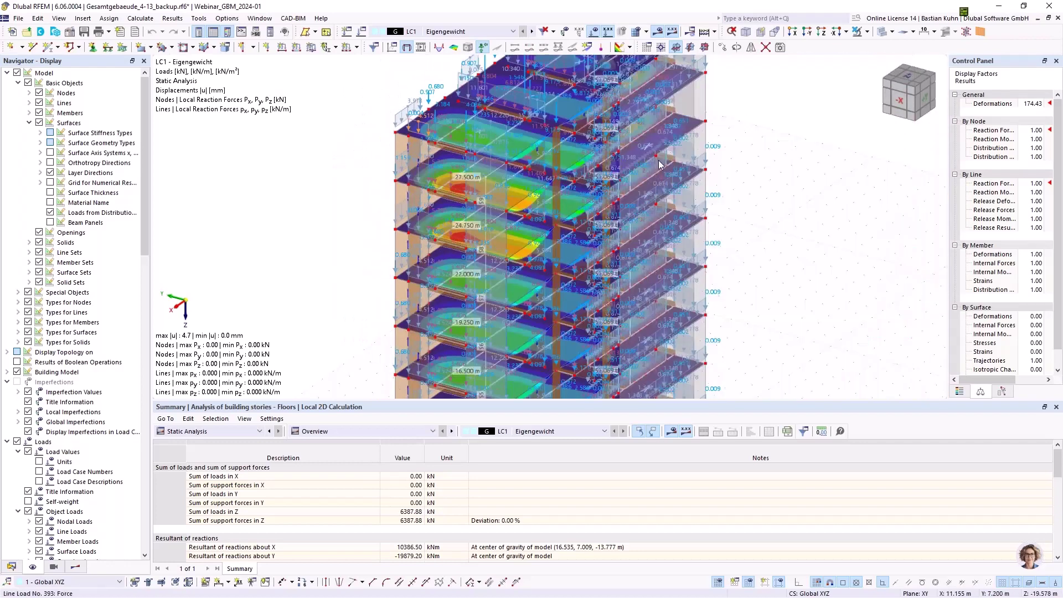
# Step: Examine the loads of all stories in the front view along Y, and hide the loads again
pyautogui.click(806, 31)
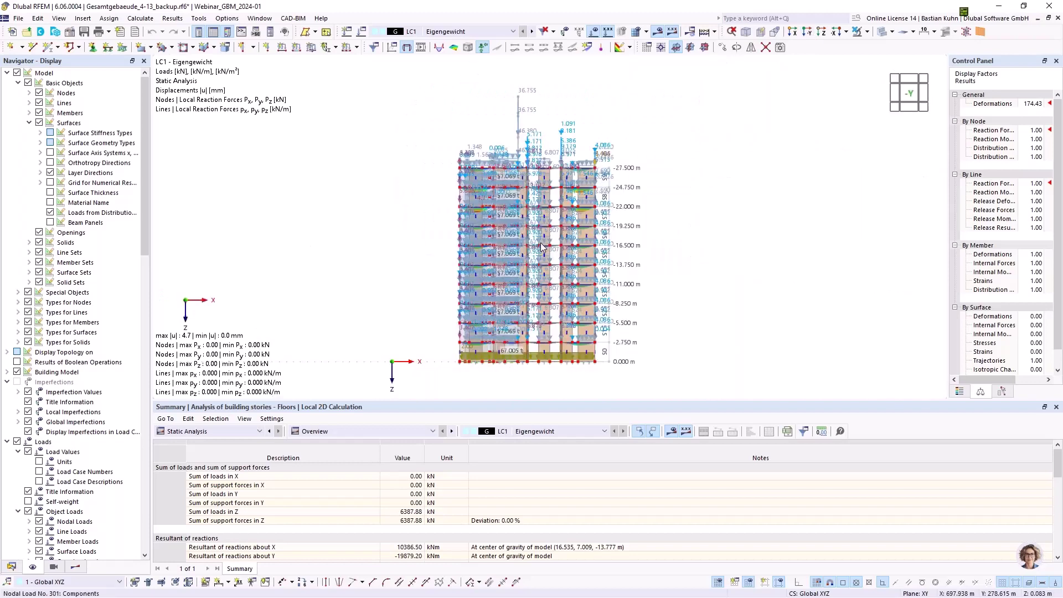
pyautogui.scroll(5, 541, 247)
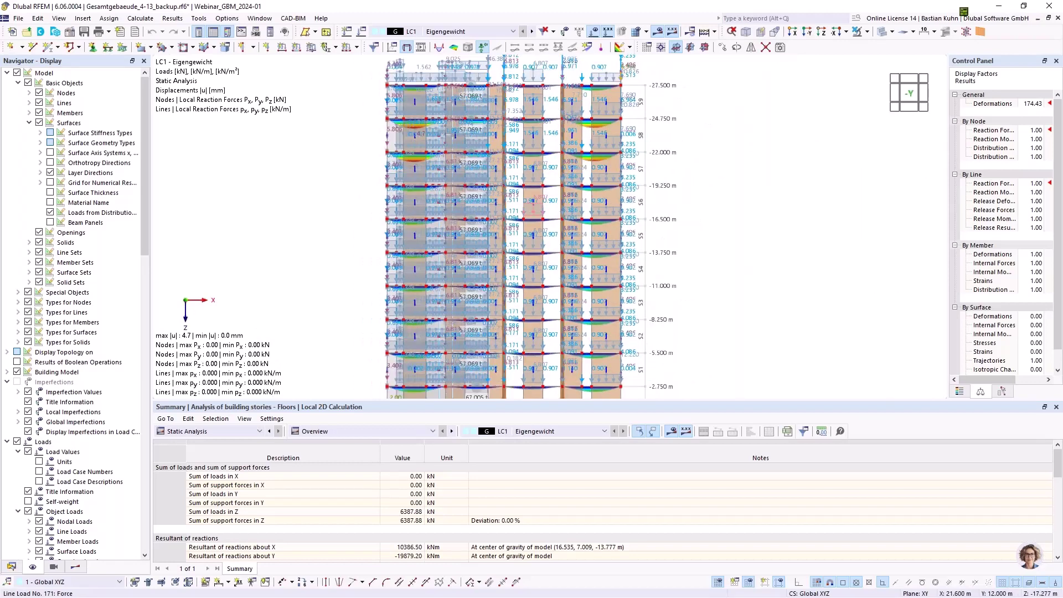
pyautogui.scroll(-5, 532, 206)
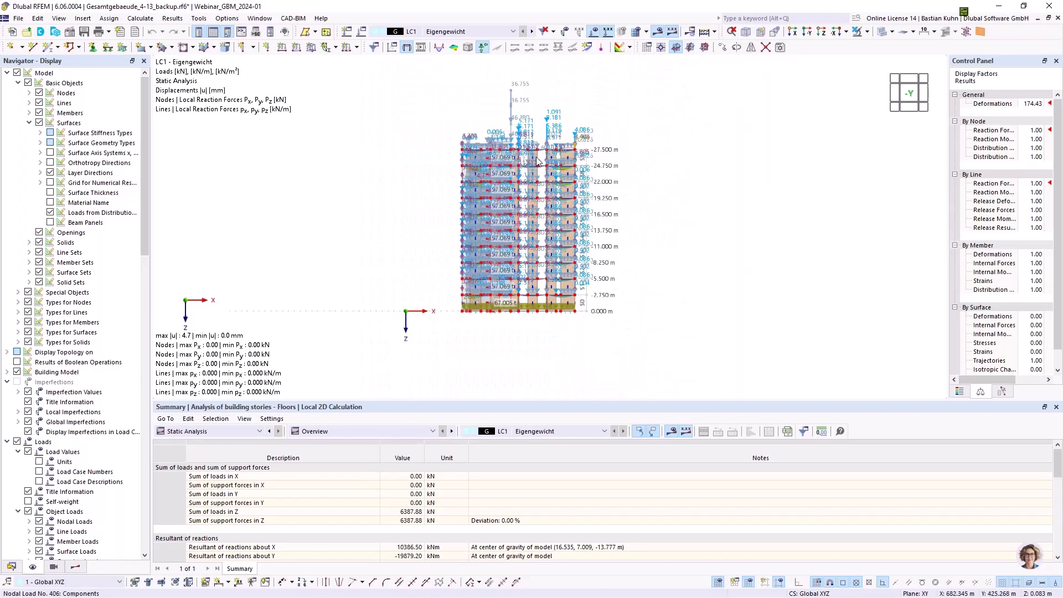
pyautogui.click(573, 47)
# Step: Select the floor slab surfaces of all stories and set their load transfer direction to Isotropic | FEA
pyautogui.scroll(3, 536, 163)
pyautogui.moveTo(501, 136); pyautogui.dragTo(494, 104, button='middle')
pyautogui.moveTo(545, 137); pyautogui.dragTo(552, 324)
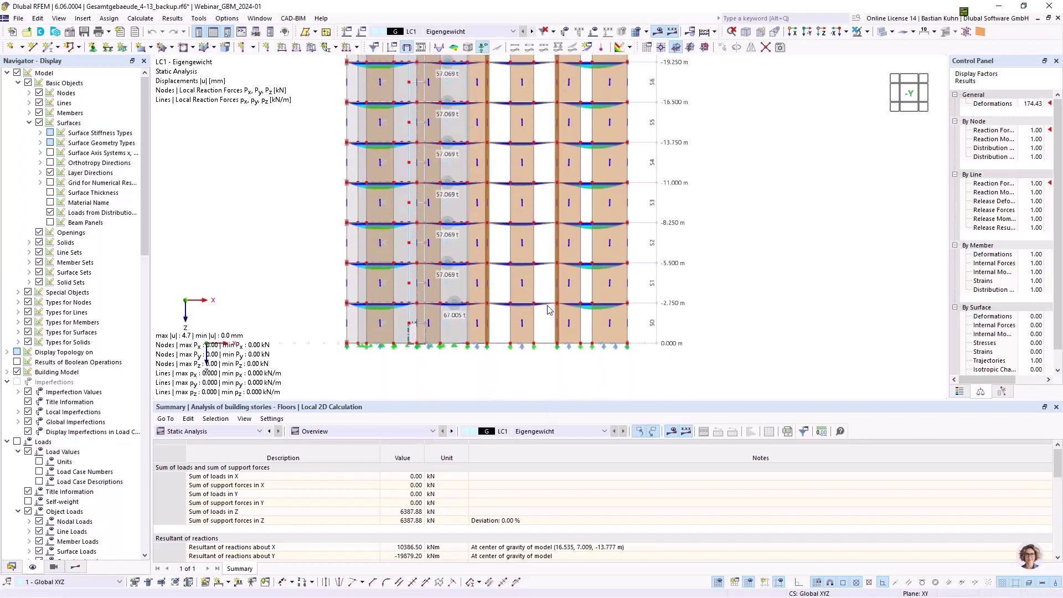
pyautogui.moveTo(544, 251); pyautogui.dragTo(537, 50)
pyautogui.moveTo(541, 63); pyautogui.dragTo(547, 120)
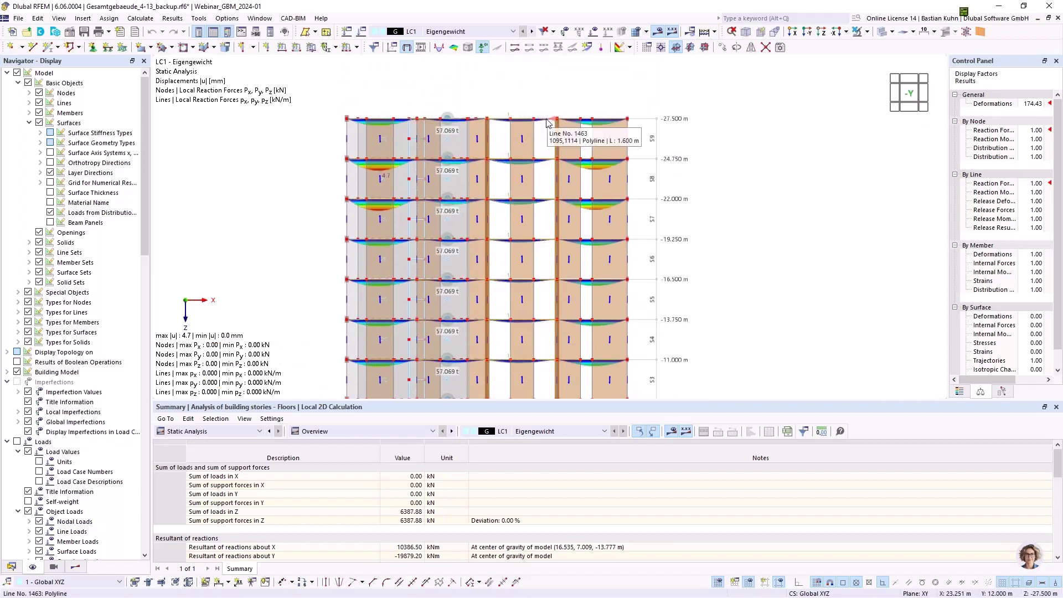
pyautogui.rightClick(547, 120)
pyautogui.moveTo(707, 159)
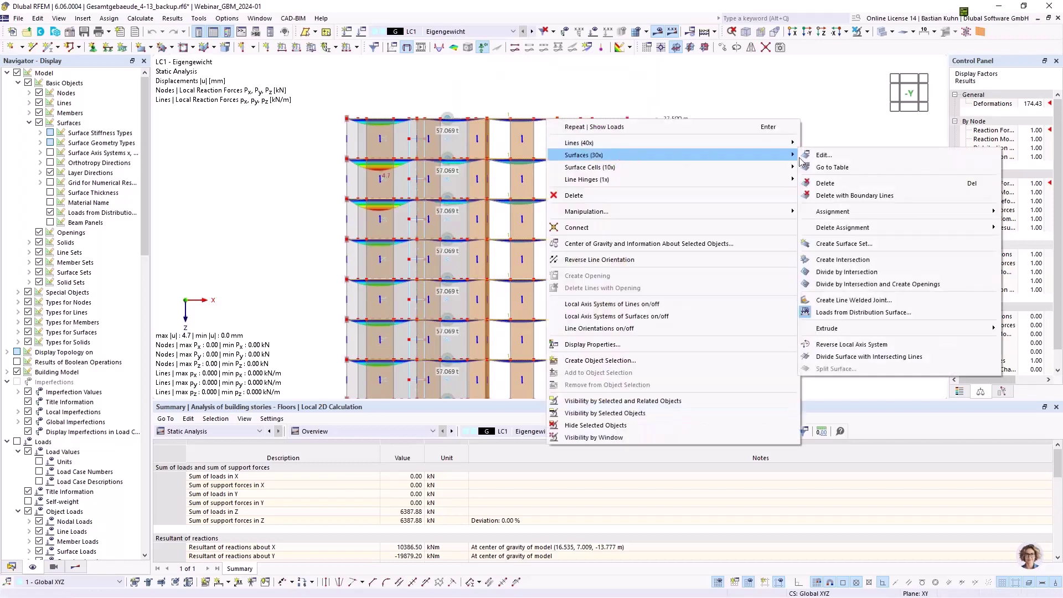
pyautogui.click(823, 156)
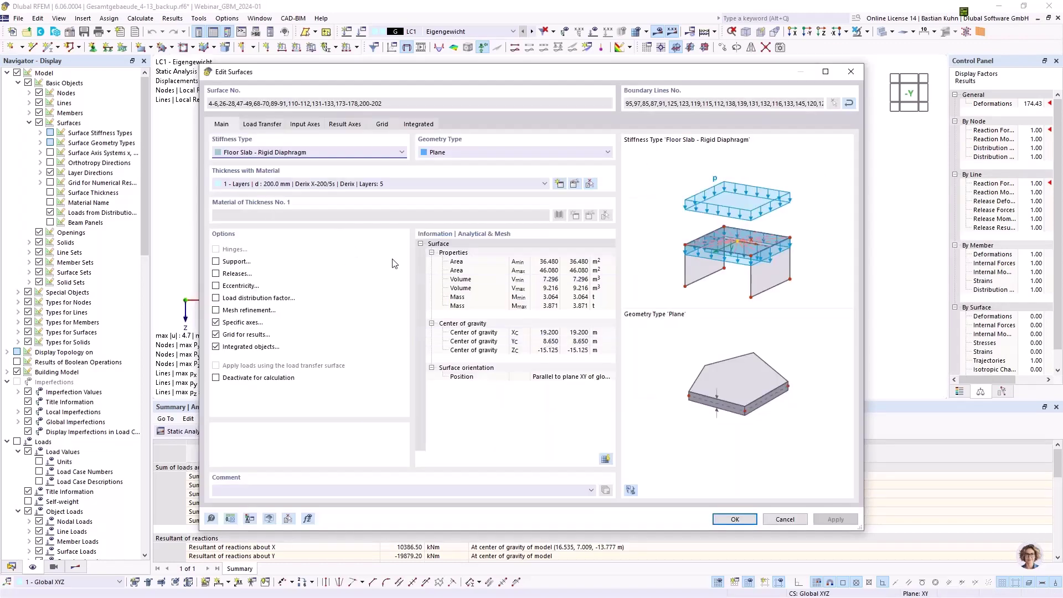
pyautogui.click(269, 126)
pyautogui.click(271, 165)
pyautogui.click(249, 173)
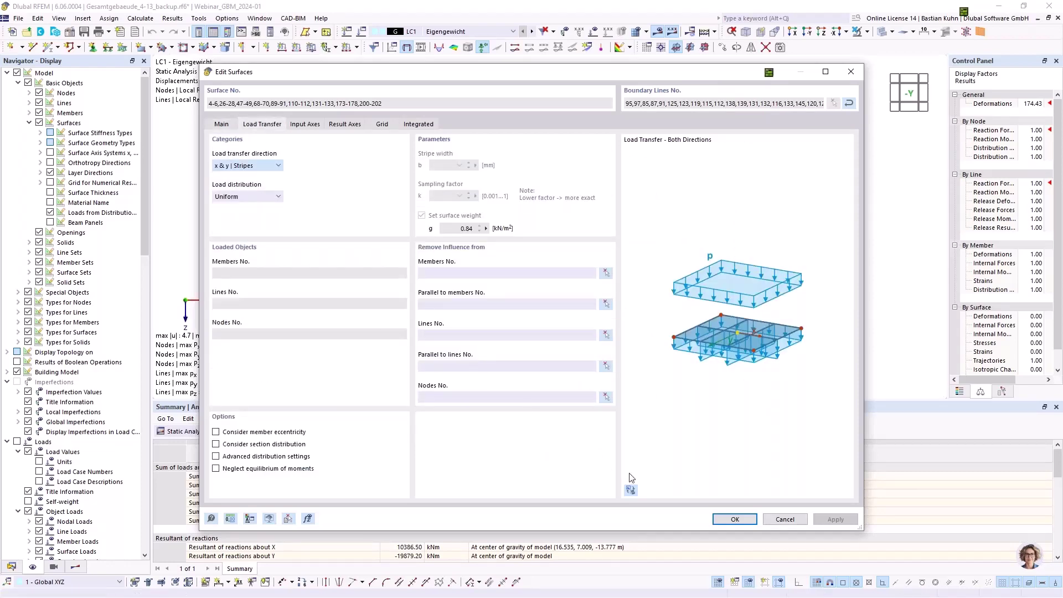
pyautogui.click(728, 519)
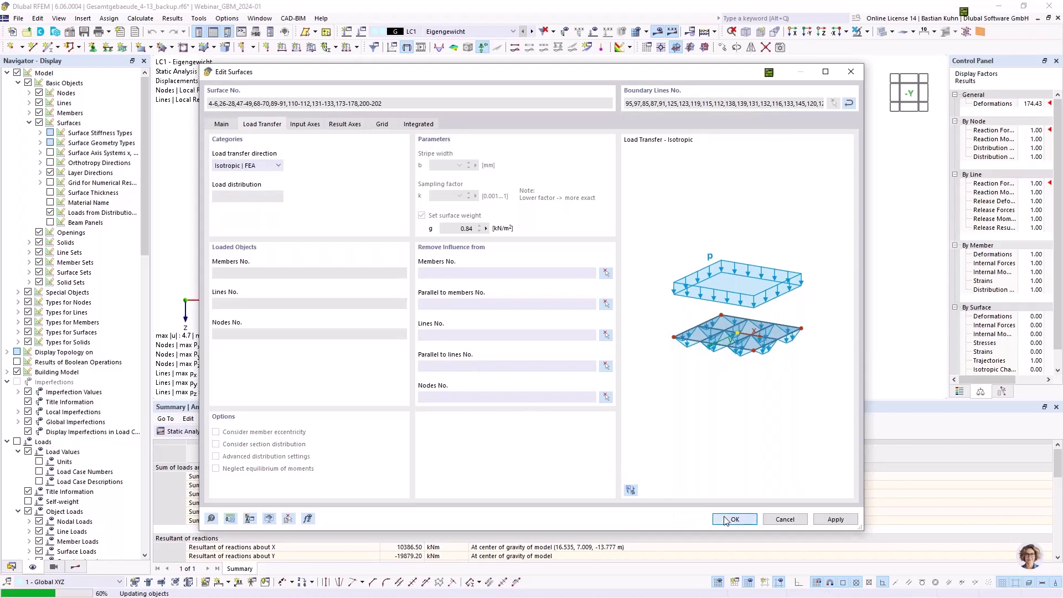
pyautogui.click(579, 352)
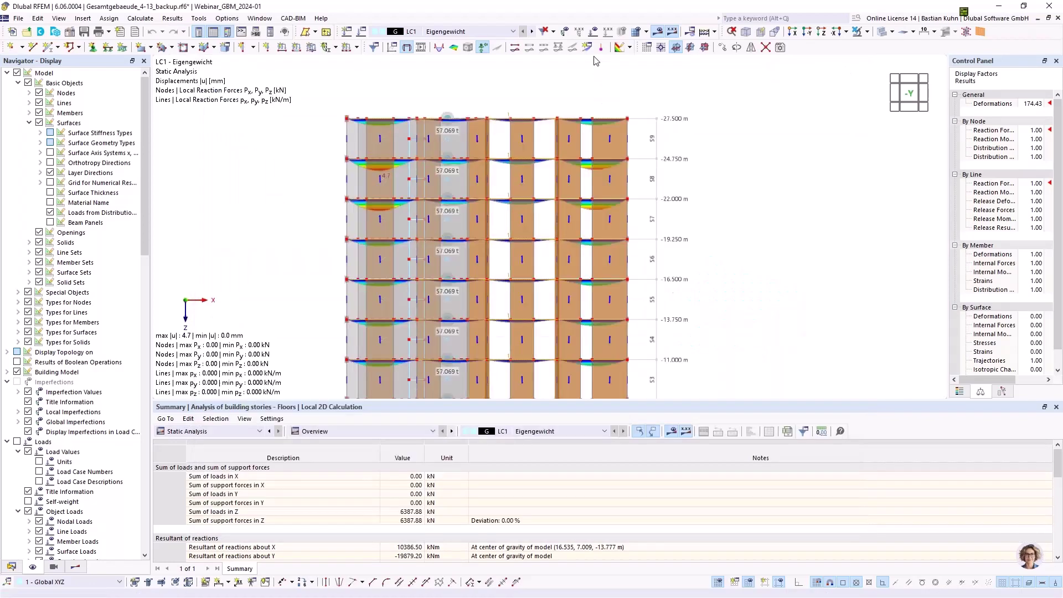
# Step: Switch back to the model Gesamtgebaeude_4-13.rf6 and look at its floor deformations in the upper stories
pyautogui.click(650, 32)
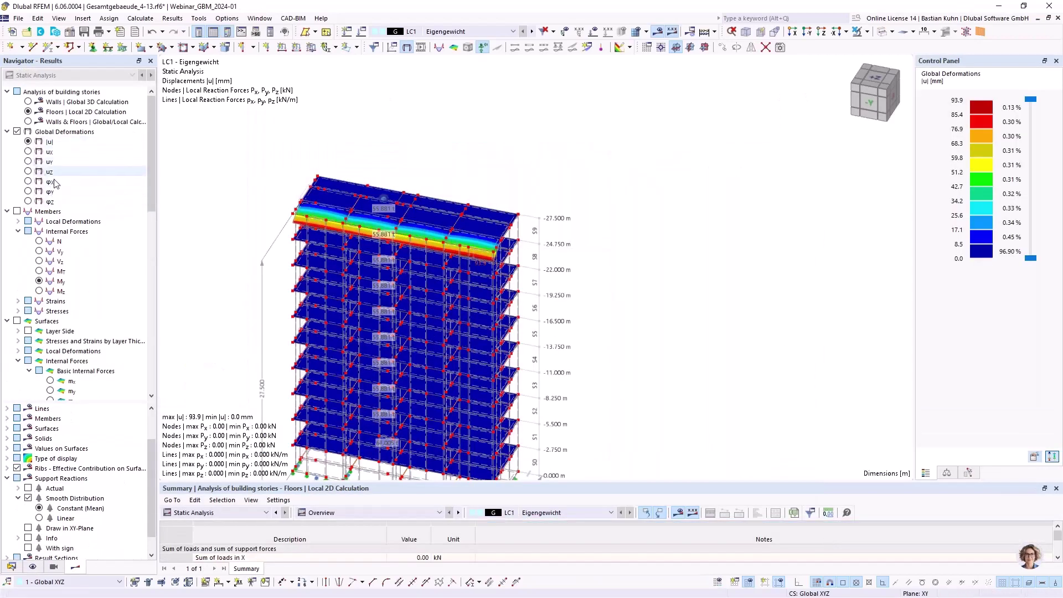
pyautogui.moveTo(244, 223); pyautogui.dragTo(302, 175, button='middle')
pyautogui.scroll(1, 302, 175)
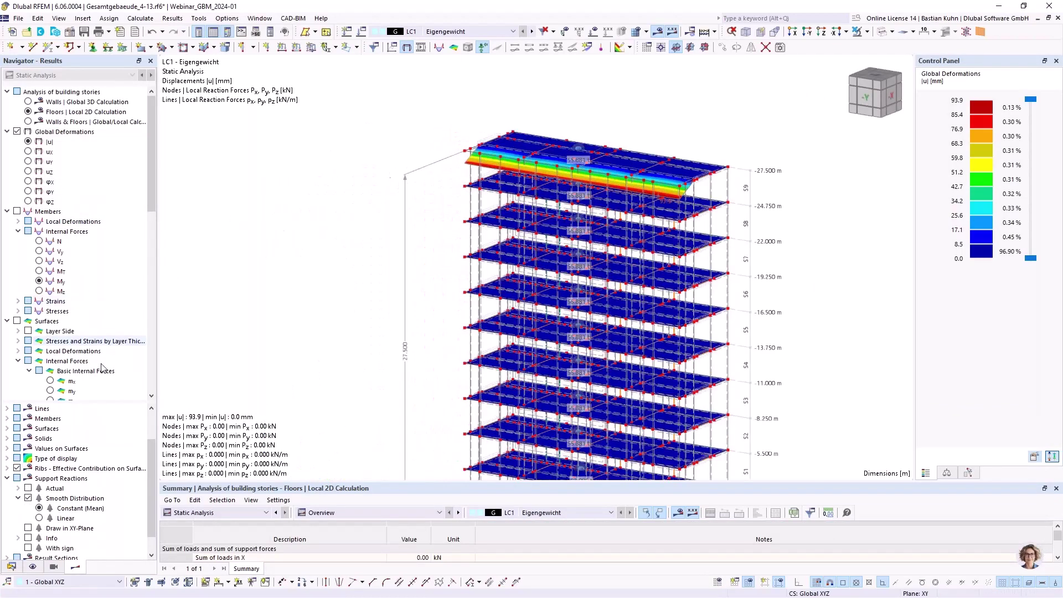
# Step: Open the building stories of the Building Model and review the settings of story 7 and story 1
pyautogui.click(11, 566)
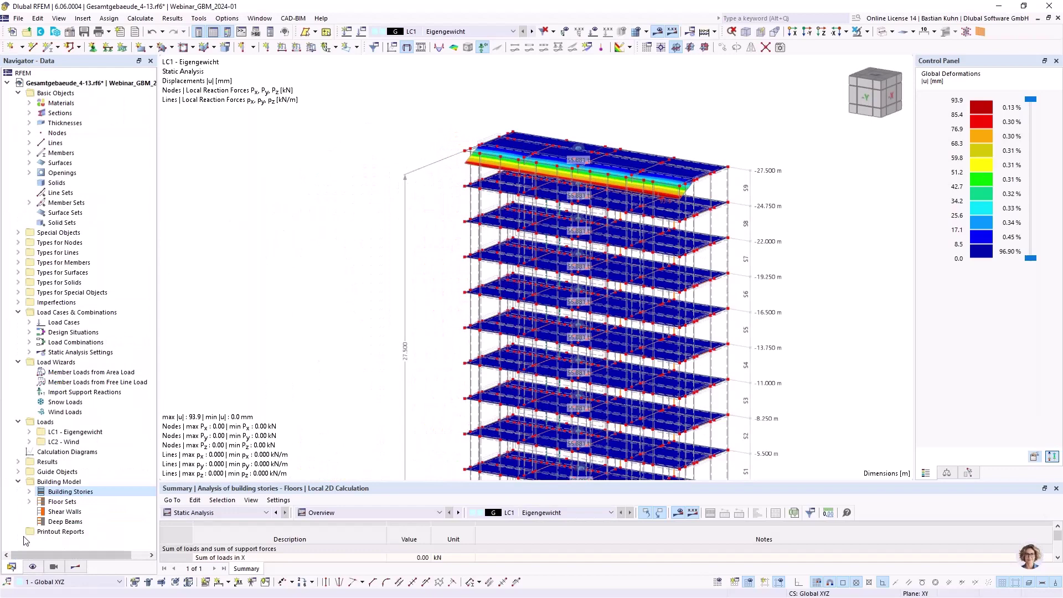
pyautogui.click(31, 497)
pyautogui.doubleClick(65, 502)
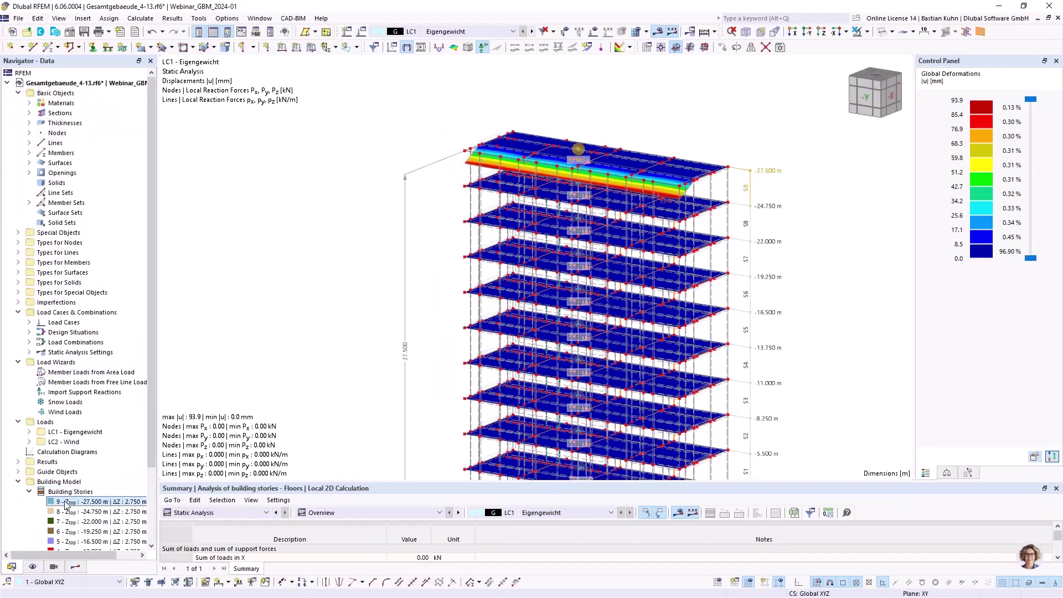
pyautogui.click(139, 140)
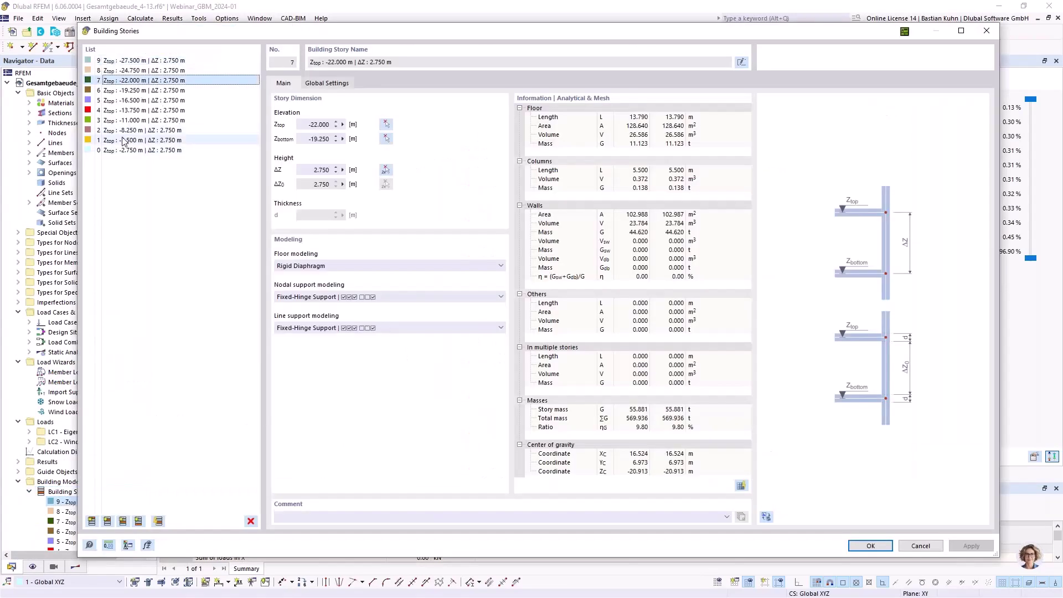
pyautogui.click(870, 545)
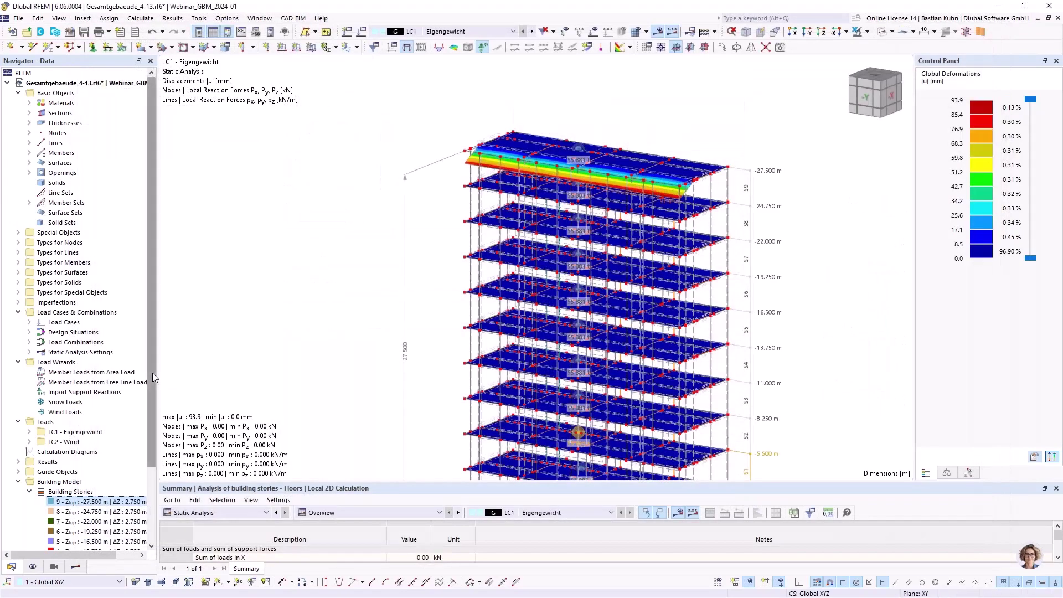
# Step: Create a new shear wall in the Building Model and start choosing its surfaces graphically in the model
pyautogui.scroll(-3, 154, 378)
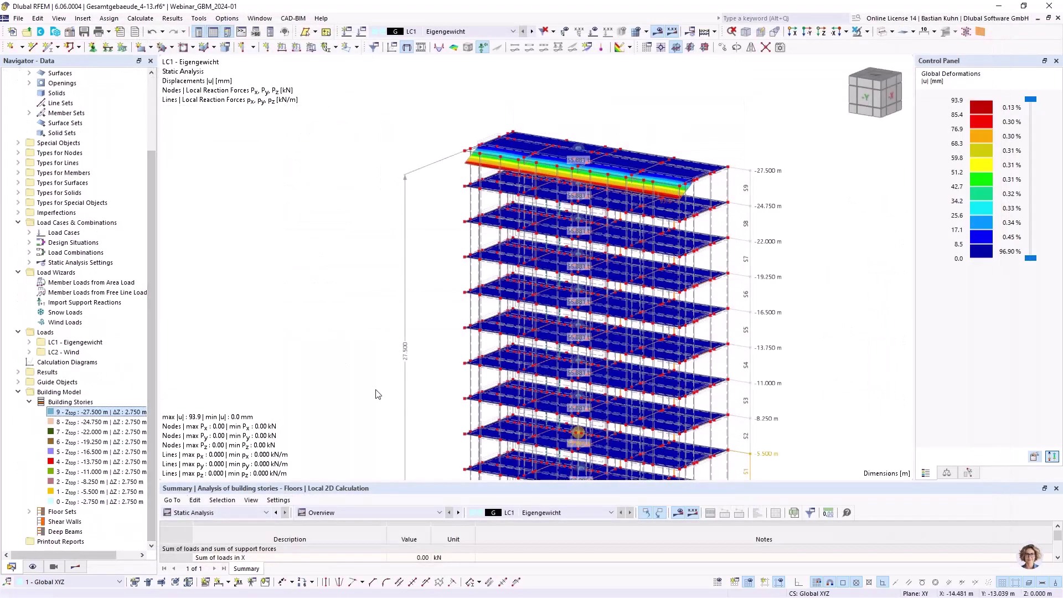
pyautogui.keyDown('ctrl'); pyautogui.moveTo(373, 351); pyautogui.dragTo(564, 315, button='middle'); pyautogui.keyUp('ctrl')
pyautogui.scroll(1, 431, 382)
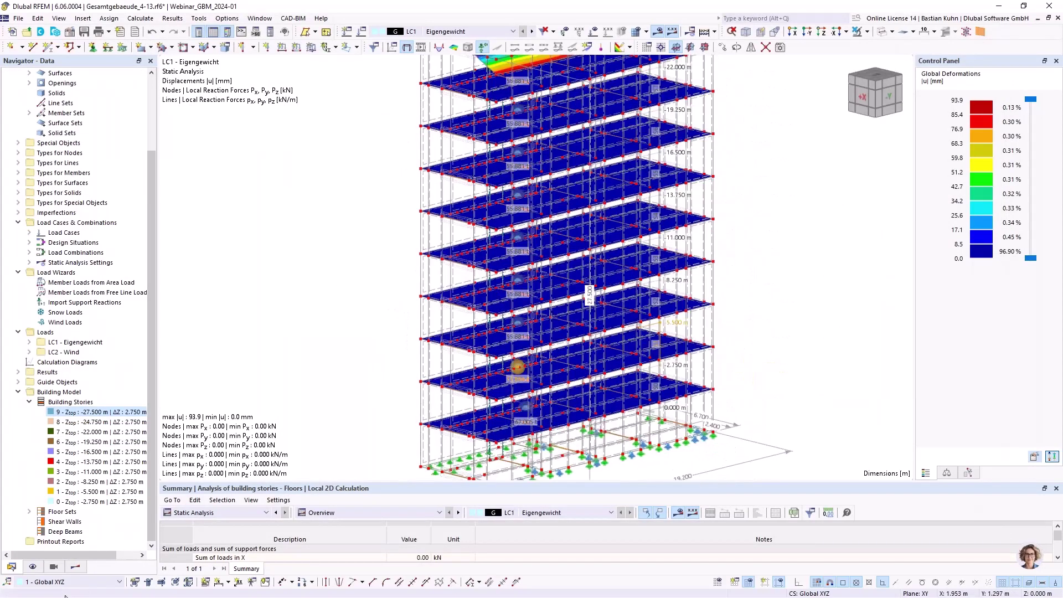
pyautogui.rightClick(63, 524)
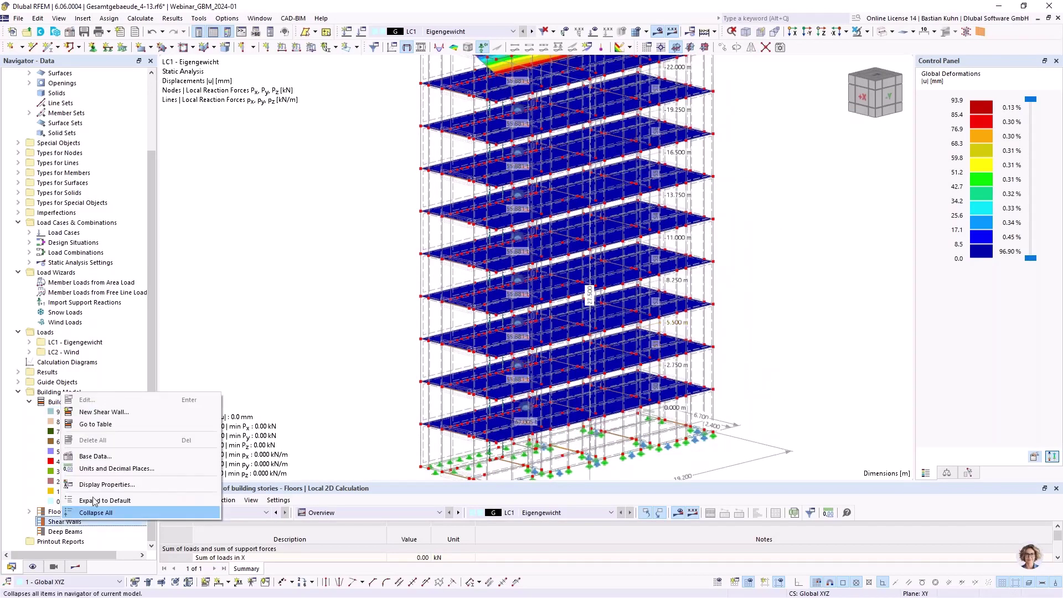
pyautogui.click(102, 413)
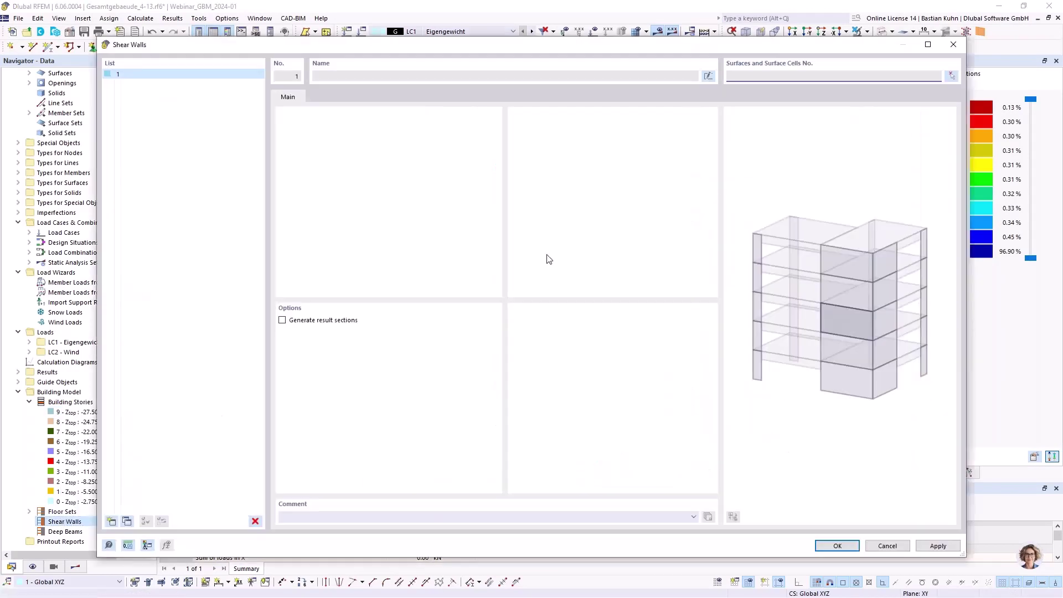
pyautogui.click(951, 76)
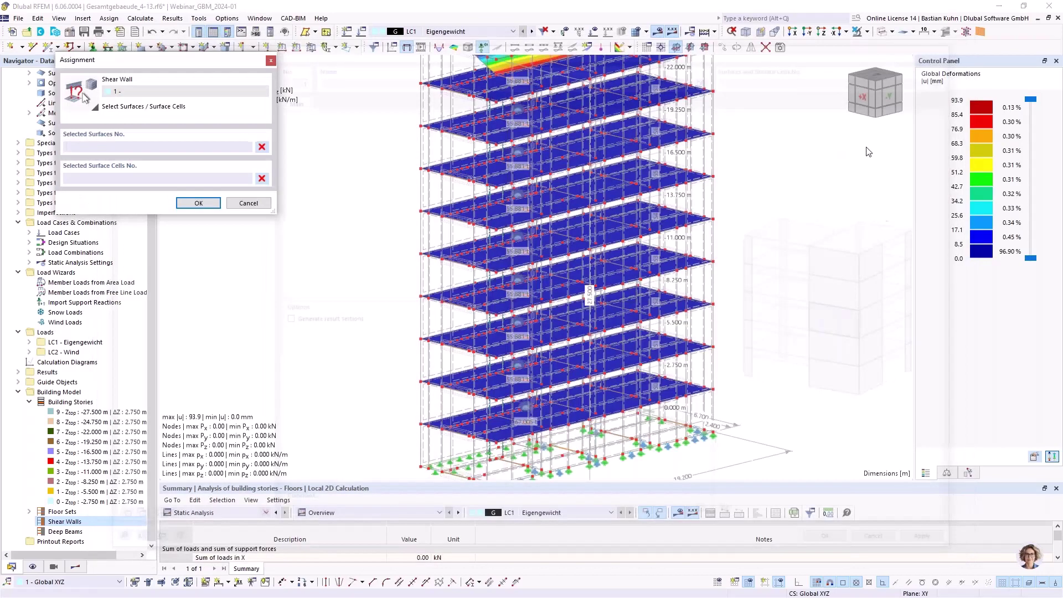
# Step: Assign the stacked corner wall surfaces 22, 43, 64, 85, 106, 127, 148, 169, 193 and 217 of all stories to shear wall 1
pyautogui.click(437, 451)
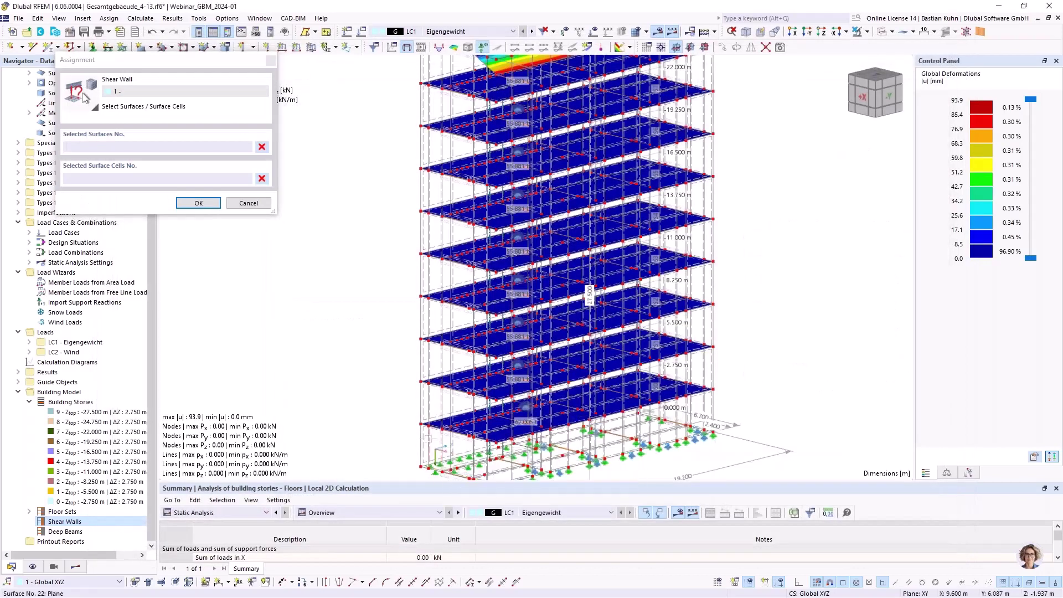
pyautogui.click(439, 410)
pyautogui.click(438, 366)
pyautogui.click(437, 324)
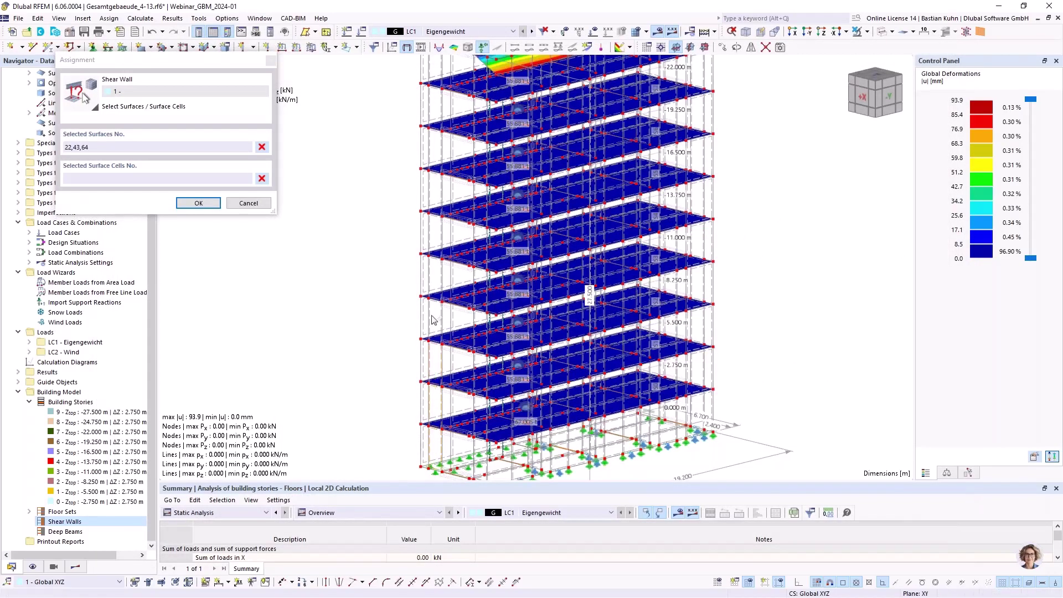
pyautogui.click(437, 282)
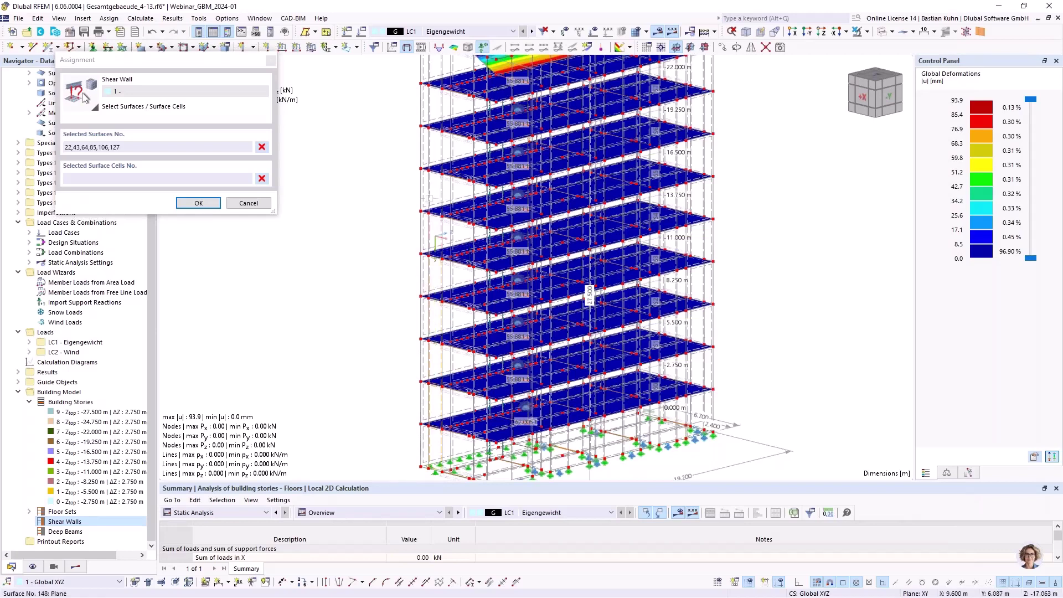
pyautogui.click(430, 198)
pyautogui.keyDown('ctrl'); pyautogui.moveTo(430, 198); pyautogui.dragTo(440, 209, button='middle'); pyautogui.keyUp('ctrl')
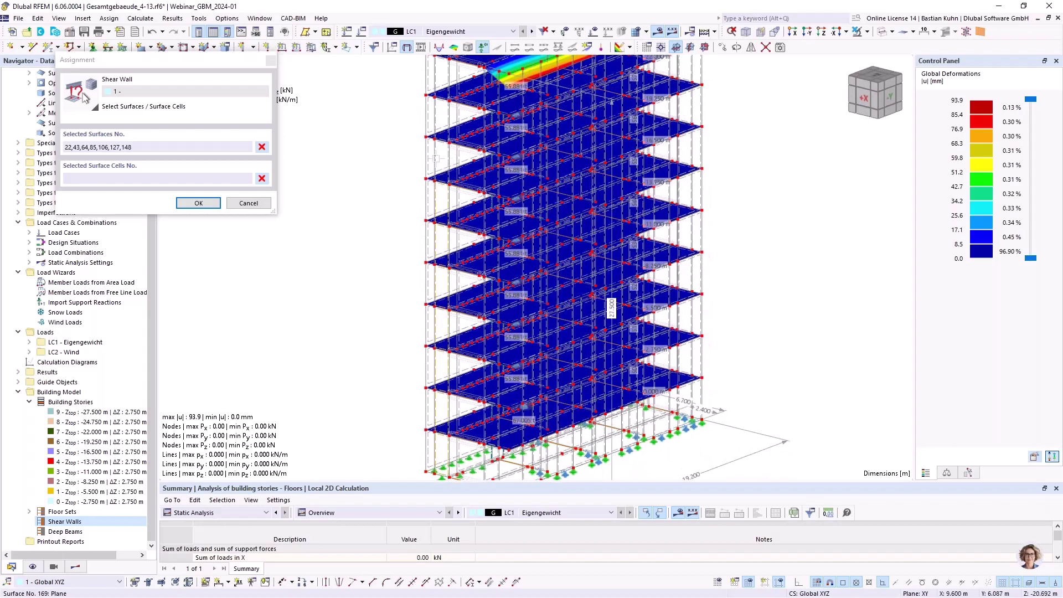
pyautogui.moveTo(437, 160); pyautogui.dragTo(461, 262, button='middle')
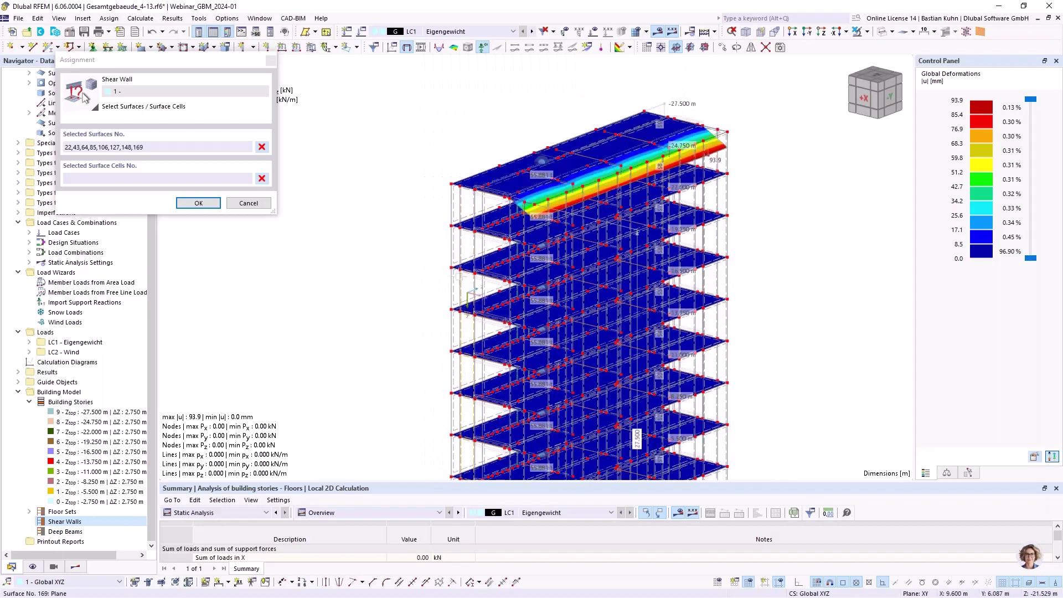
pyautogui.scroll(3, 461, 247)
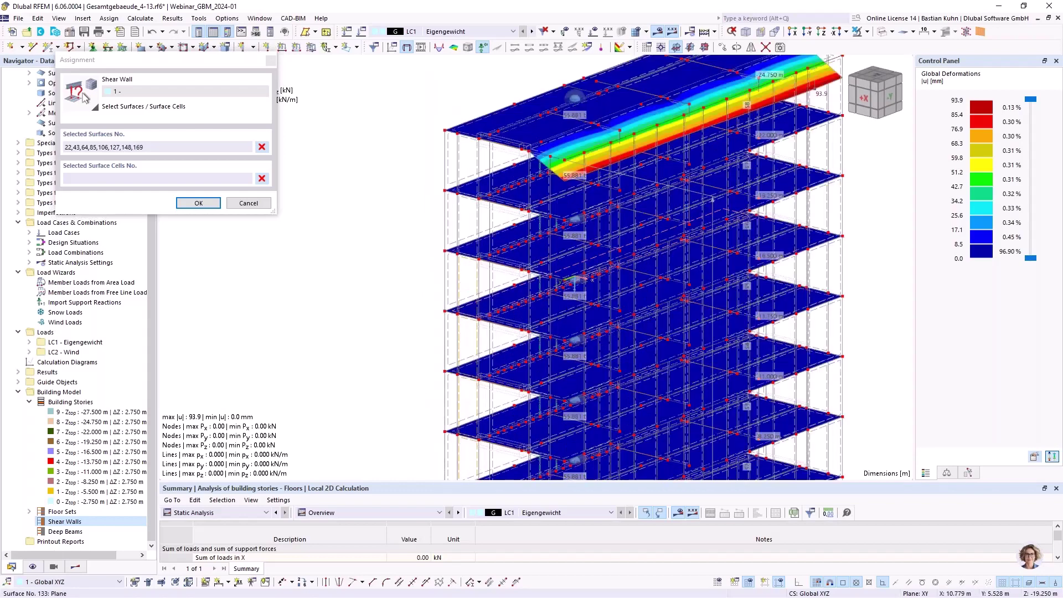
pyautogui.click(455, 191)
pyautogui.click(455, 143)
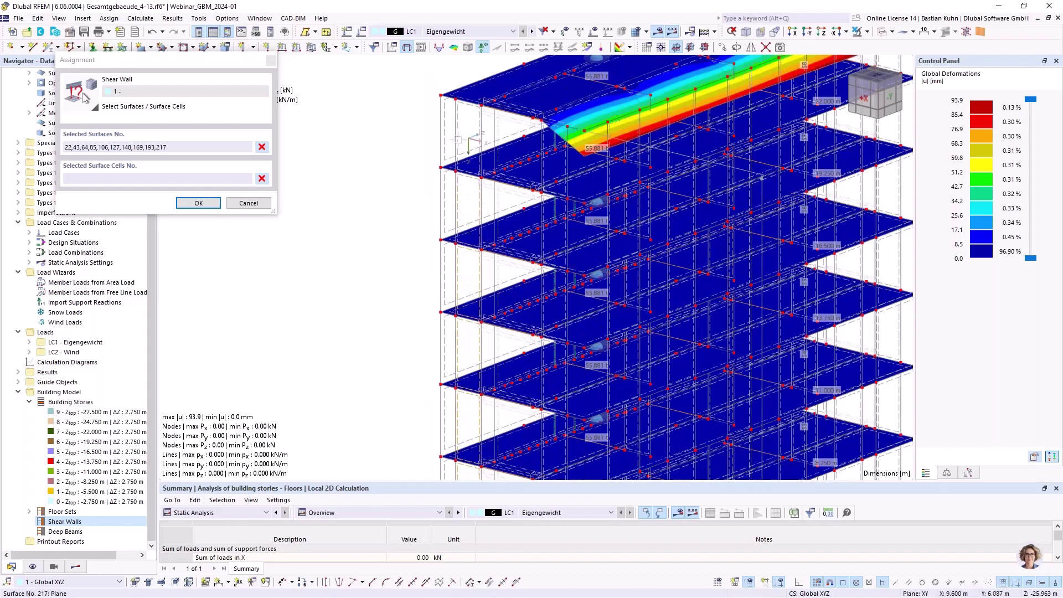
# Step: Assign surfaces 22,43,64,85,106,127,148,169,193,217 to the shear wall and enable generation of its result sections
pyautogui.click(200, 203)
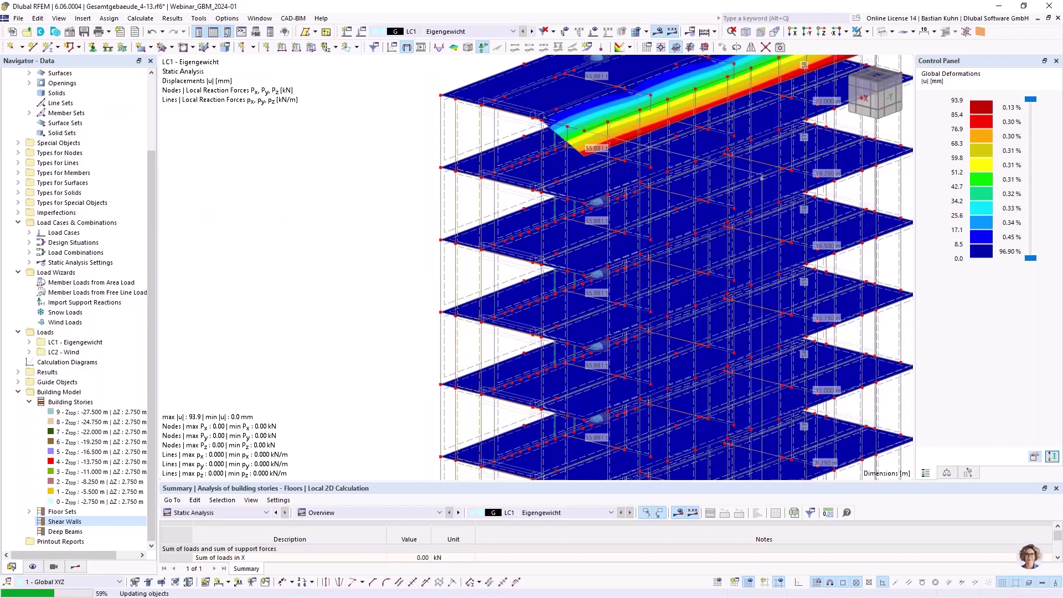
pyautogui.doubleClick(65, 521)
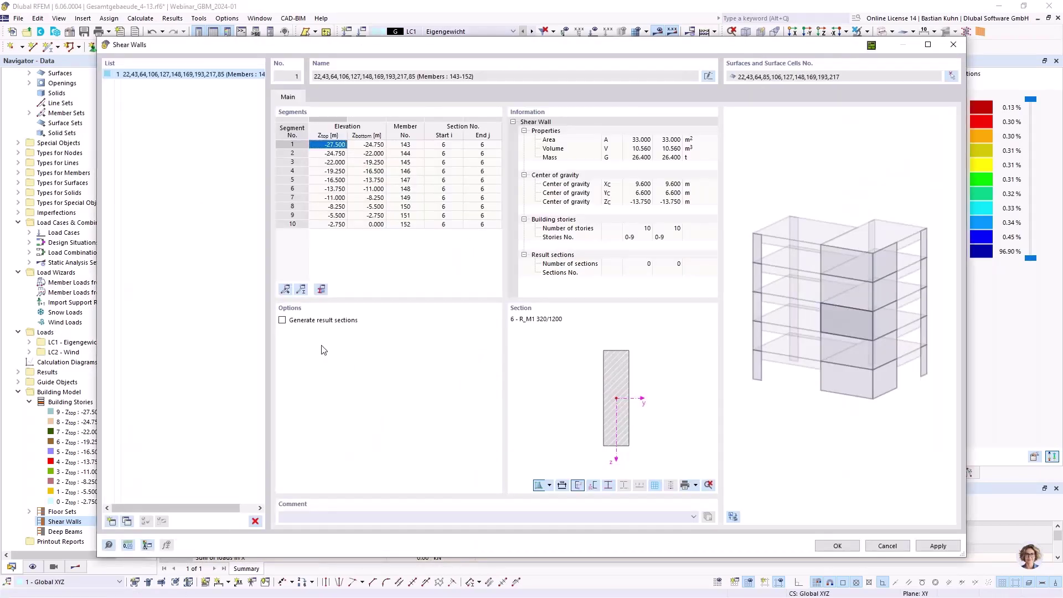
pyautogui.click(282, 320)
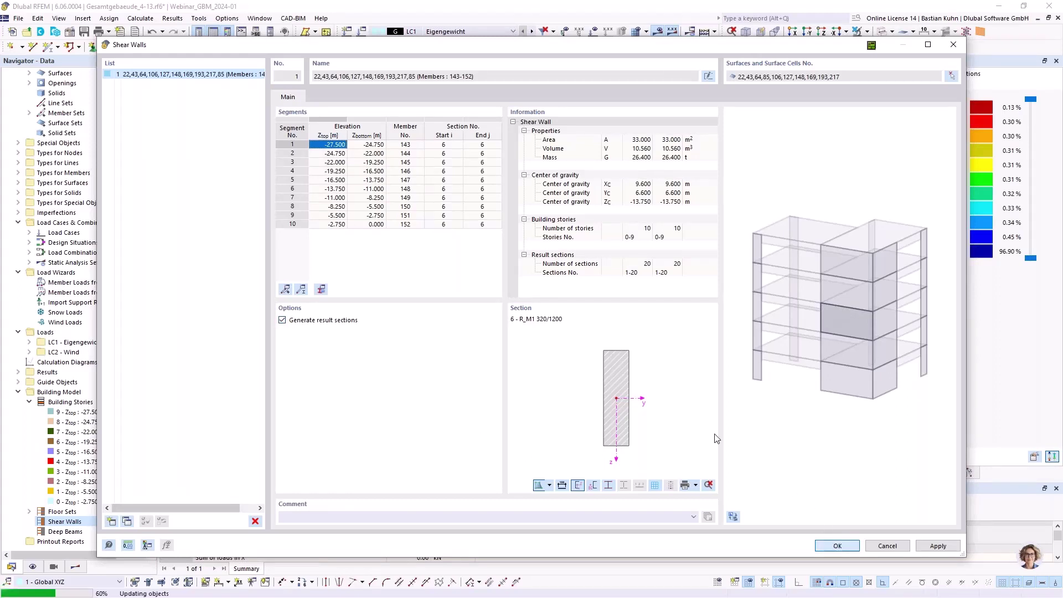
pyautogui.click(578, 352)
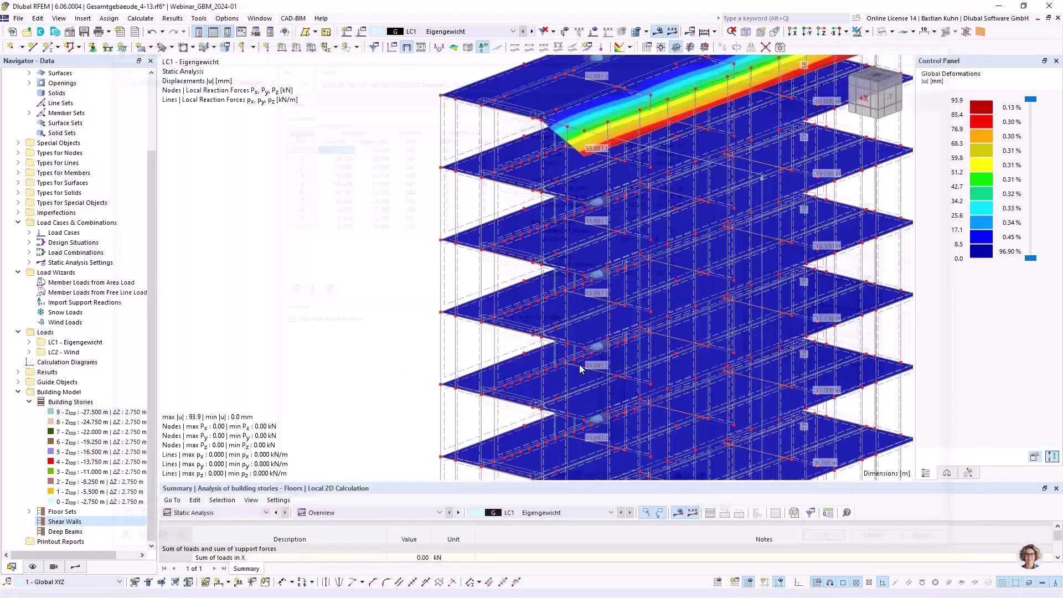
# Step: Create a new deep beam and start the graphical selection of its surfaces or surface cells
pyautogui.scroll(-5, 638, 320)
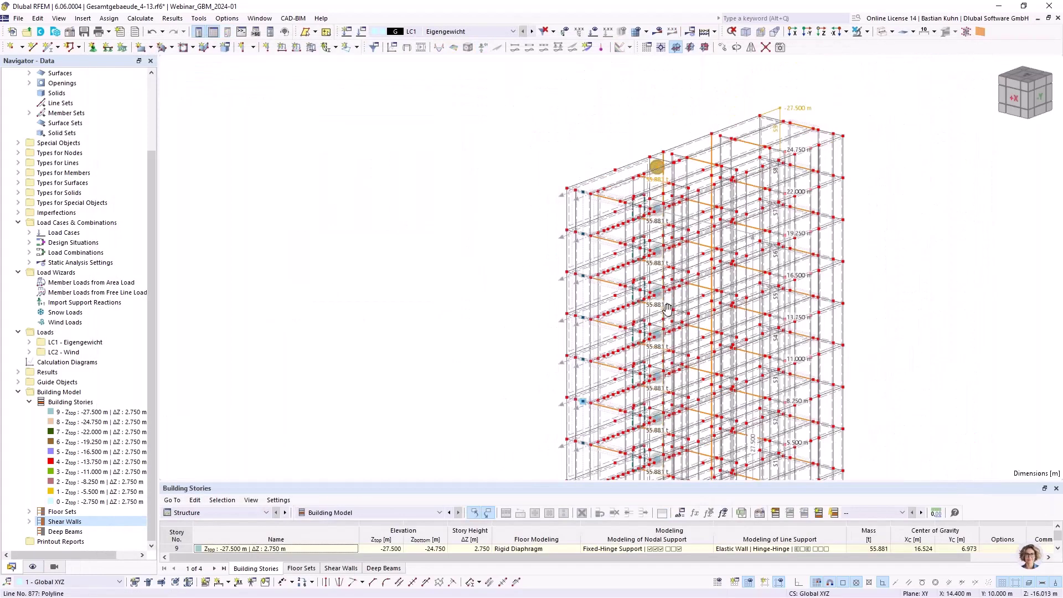
pyautogui.keyDown('ctrl'); pyautogui.moveTo(663, 288); pyautogui.dragTo(498, 299, button='middle'); pyautogui.keyUp('ctrl')
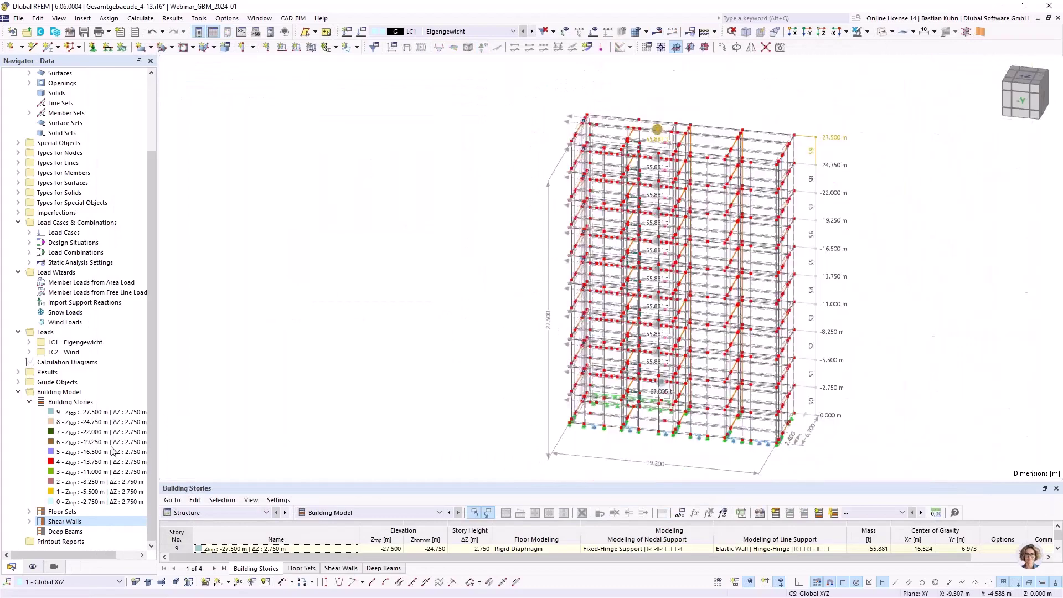
pyautogui.rightClick(62, 531)
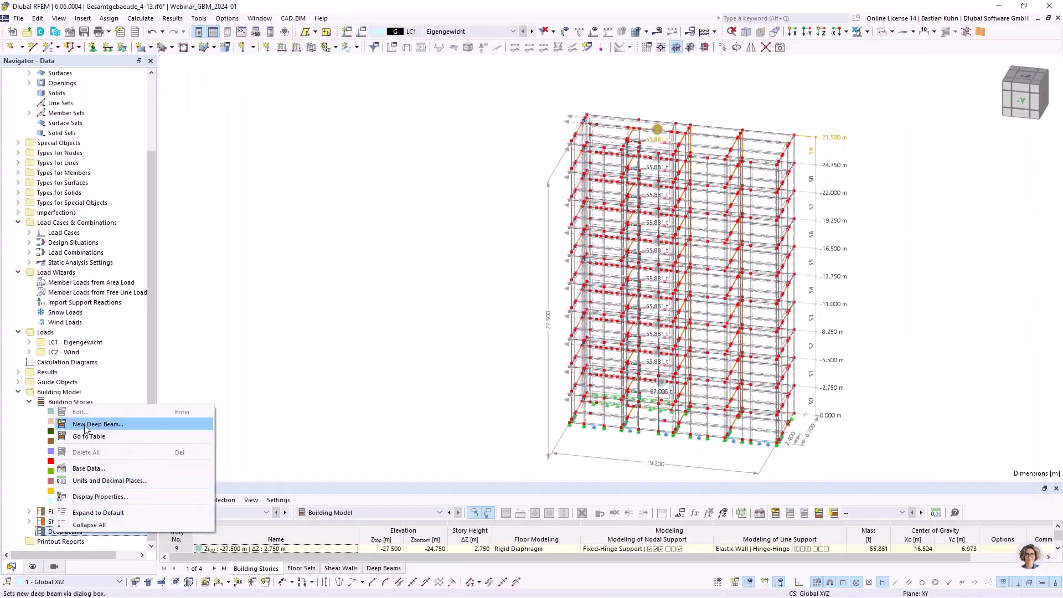
pyautogui.click(114, 431)
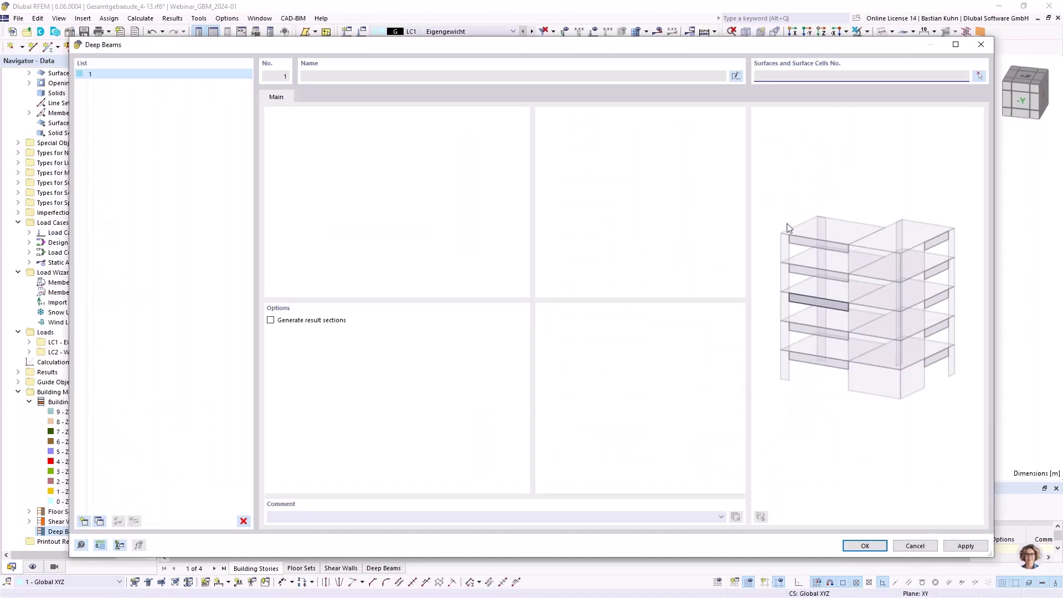
pyautogui.click(982, 75)
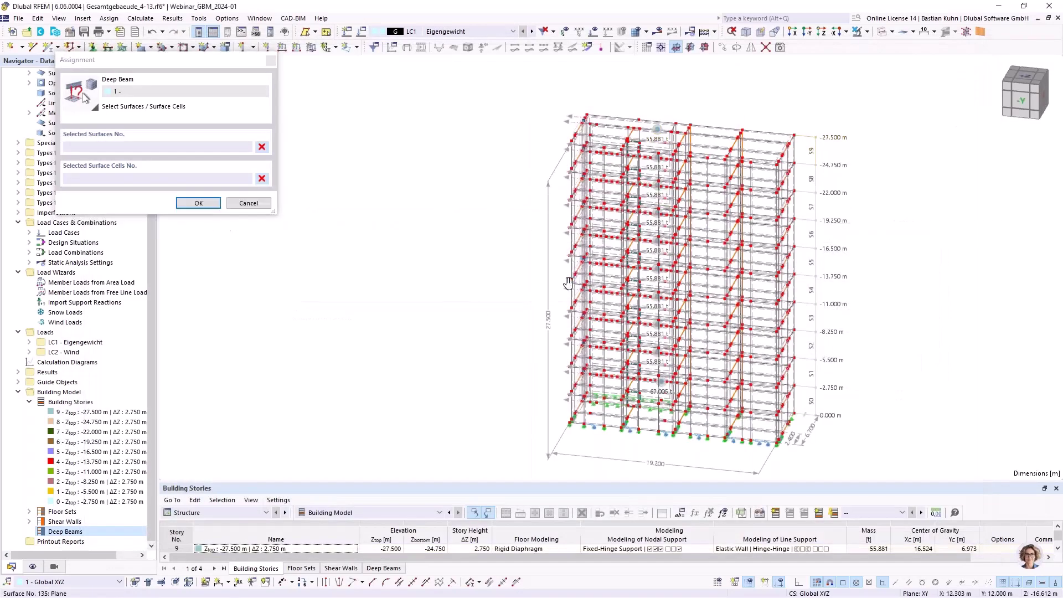
# Step: Change the model from wireframe to a solid display and show the surface cells
pyautogui.moveTo(628, 225); pyautogui.dragTo(556, 292, button='middle')
pyautogui.scroll(5, 606, 245)
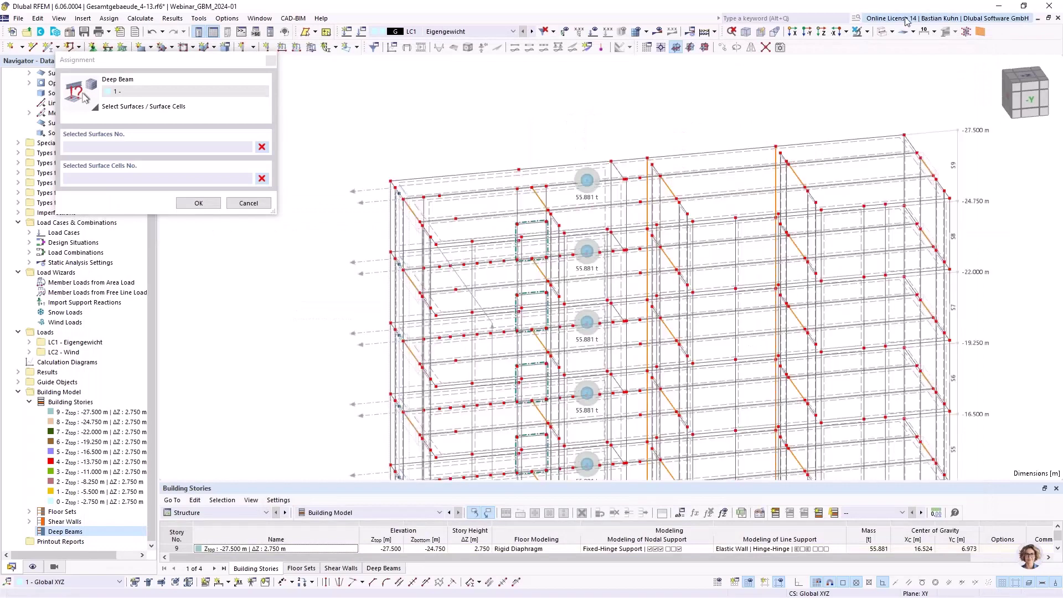
pyautogui.click(882, 31)
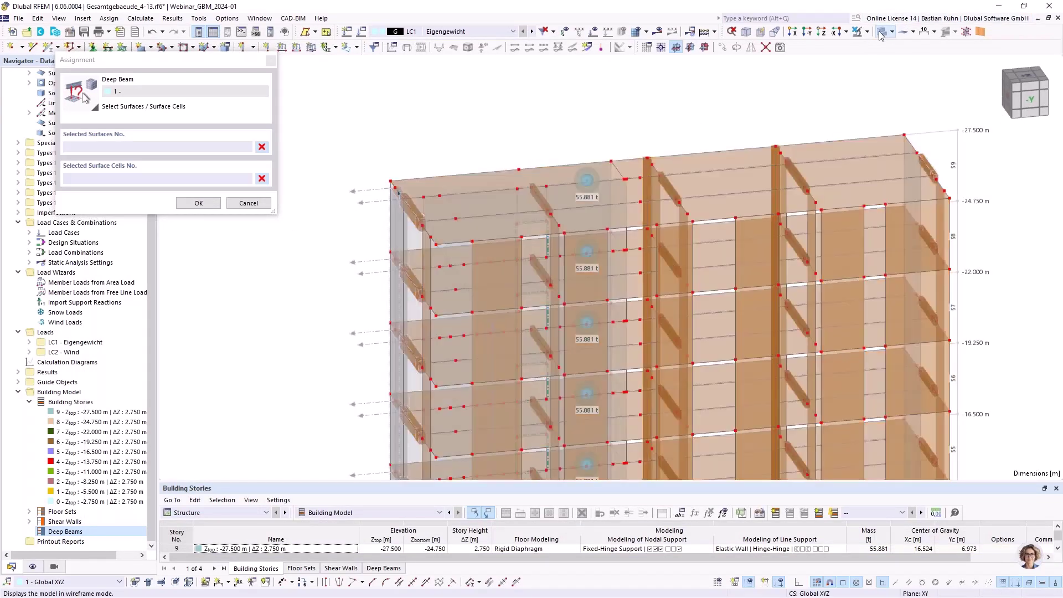
pyautogui.click(882, 31)
pyautogui.moveTo(593, 265)
pyautogui.mouseDown(button='middle')
pyautogui.moveTo(610, 254)
pyautogui.moveTo(617, 217)
pyautogui.moveTo(590, 270)
pyautogui.mouseUp(button='middle')
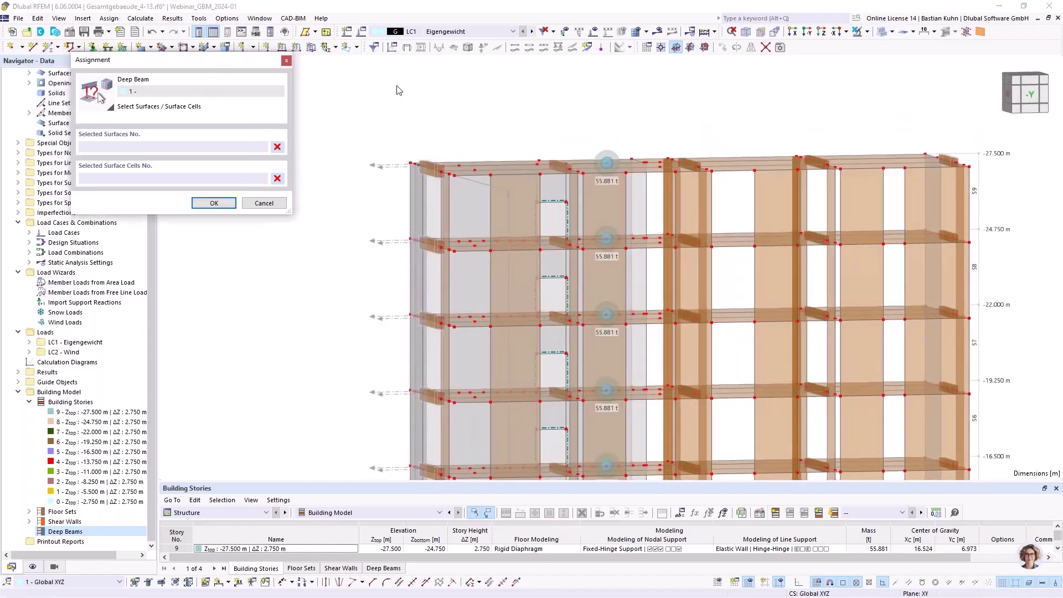
pyautogui.click(32, 566)
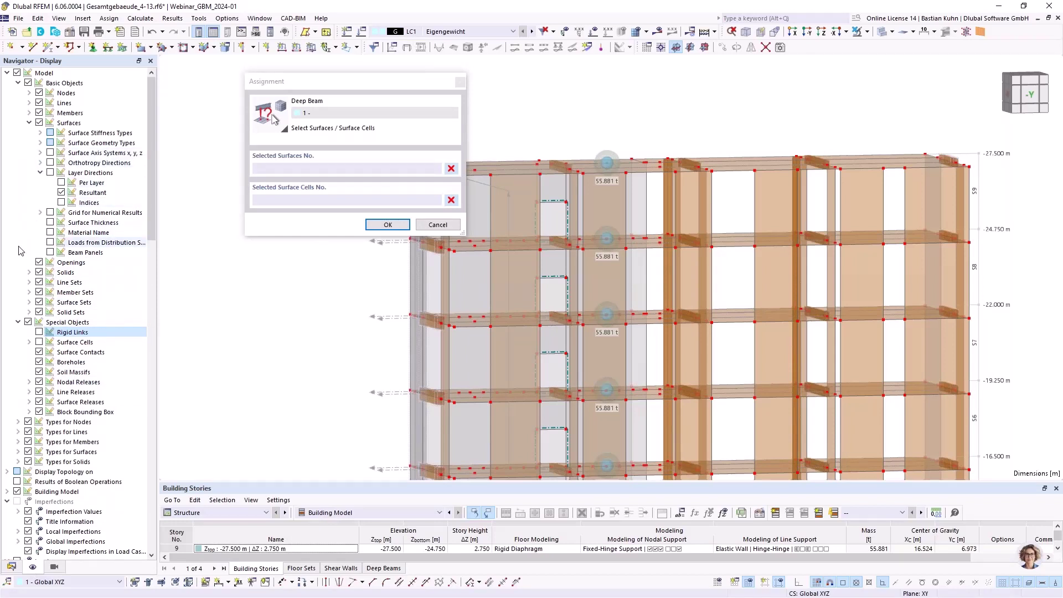
pyautogui.click(38, 341)
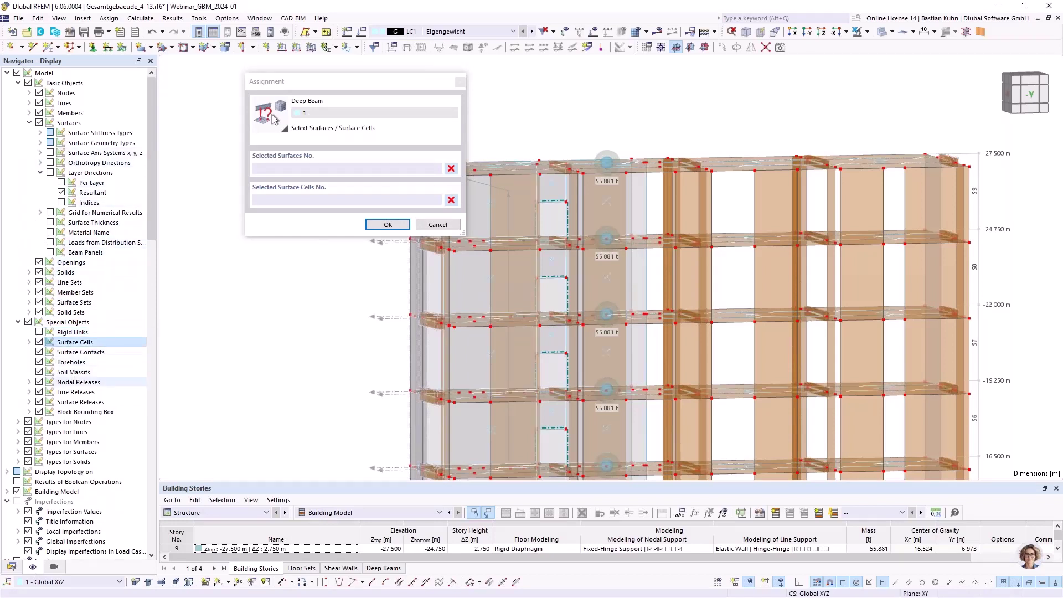
# Step: Assign surface cell 83 above the door opening to the deep beam and enable generation of its result sections
pyautogui.click(553, 260)
pyautogui.scroll(4, 553, 260)
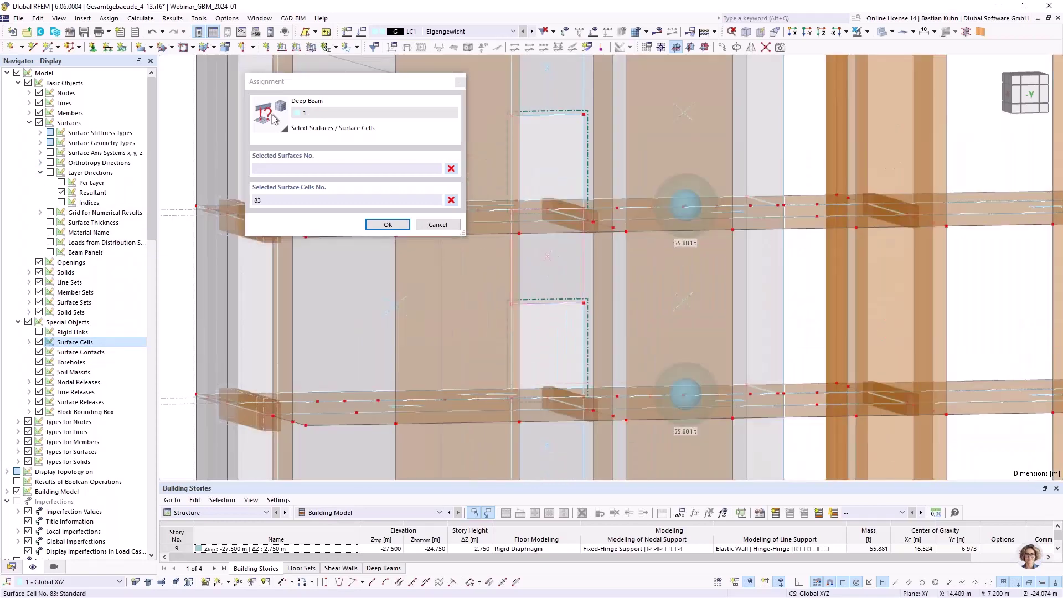
pyautogui.click(387, 224)
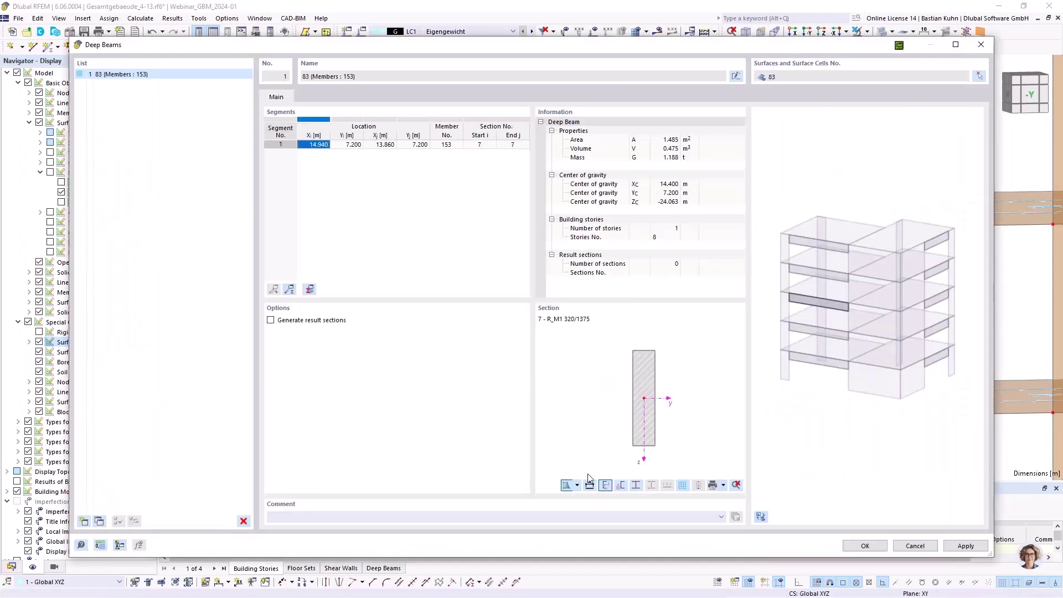
pyautogui.click(270, 320)
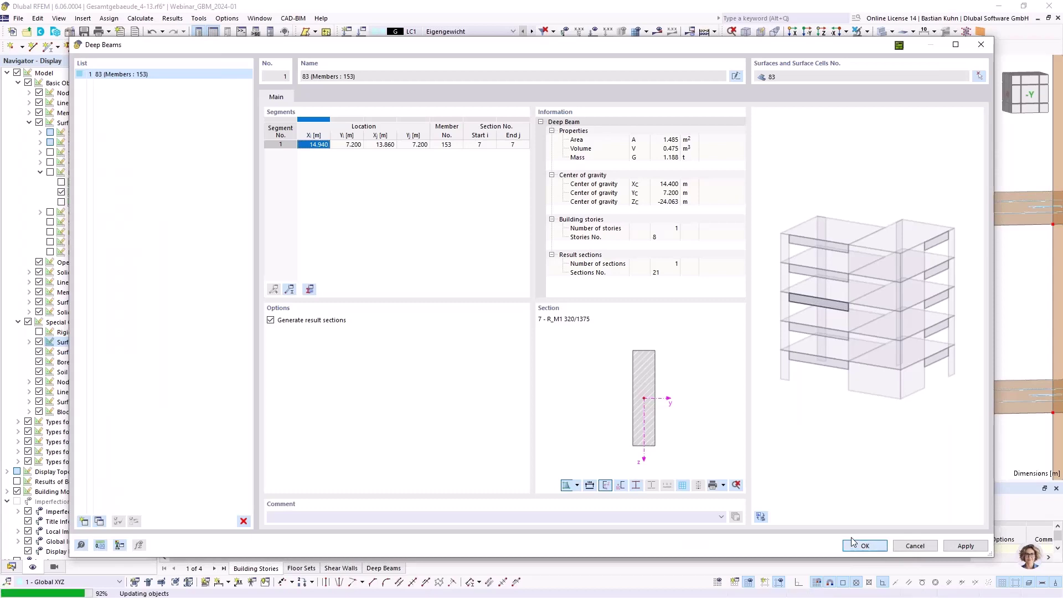
pyautogui.click(853, 542)
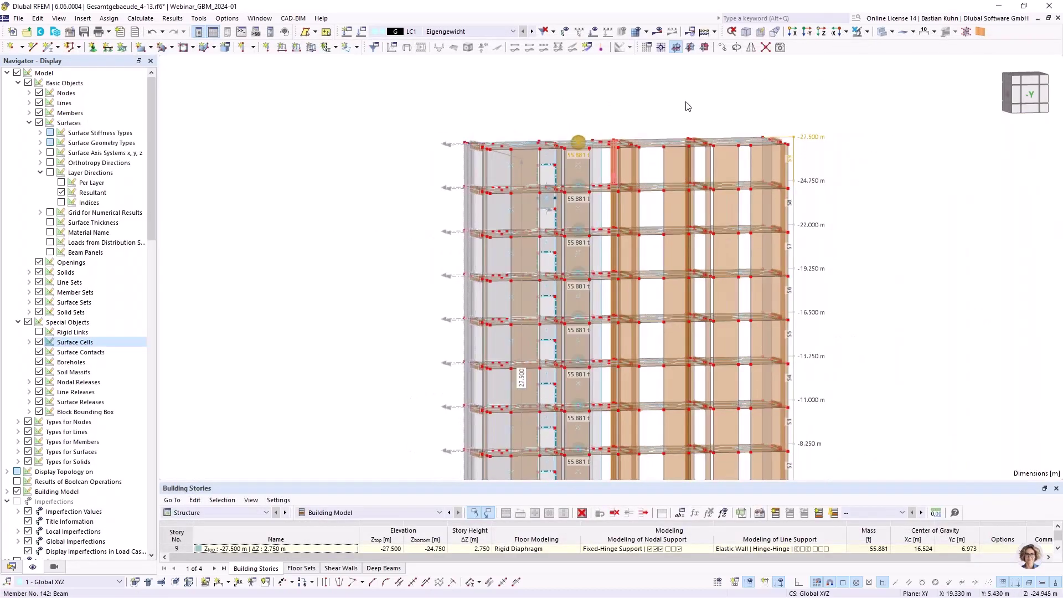
# Step: Select the floor surfaces of all stories and set their load transfer direction to x & y | Stripes, choosing a load distribution type
pyautogui.click(806, 33)
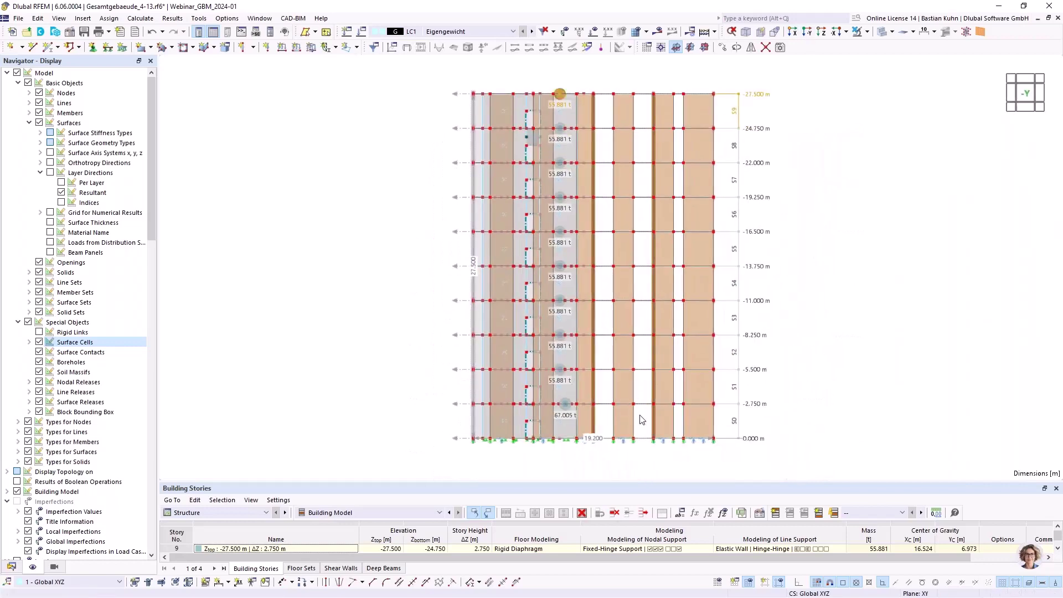
pyautogui.moveTo(645, 423); pyautogui.dragTo(640, 75)
pyautogui.rightClick(648, 94)
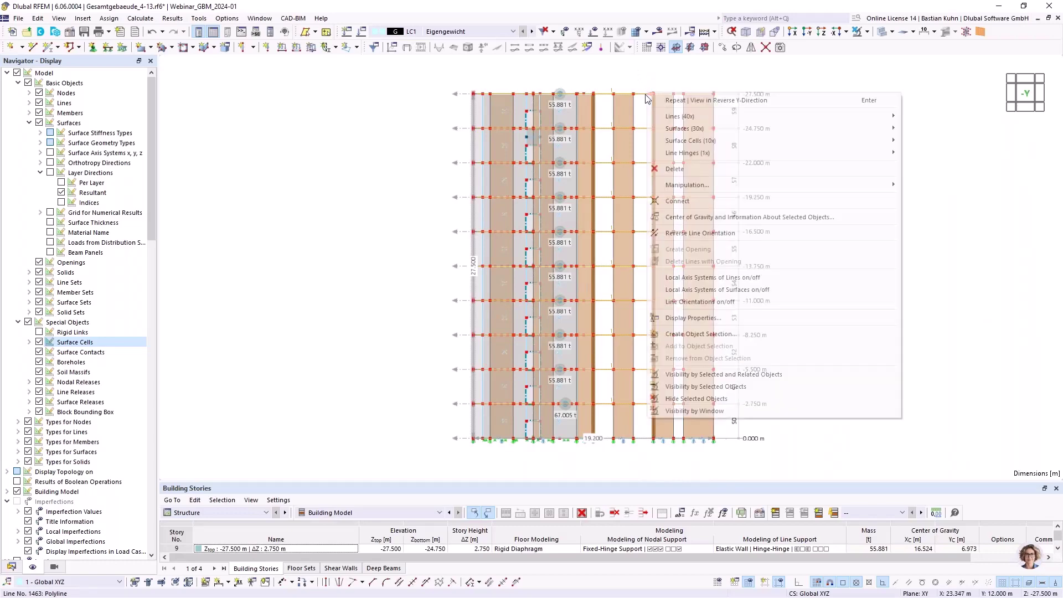
pyautogui.moveTo(663, 128)
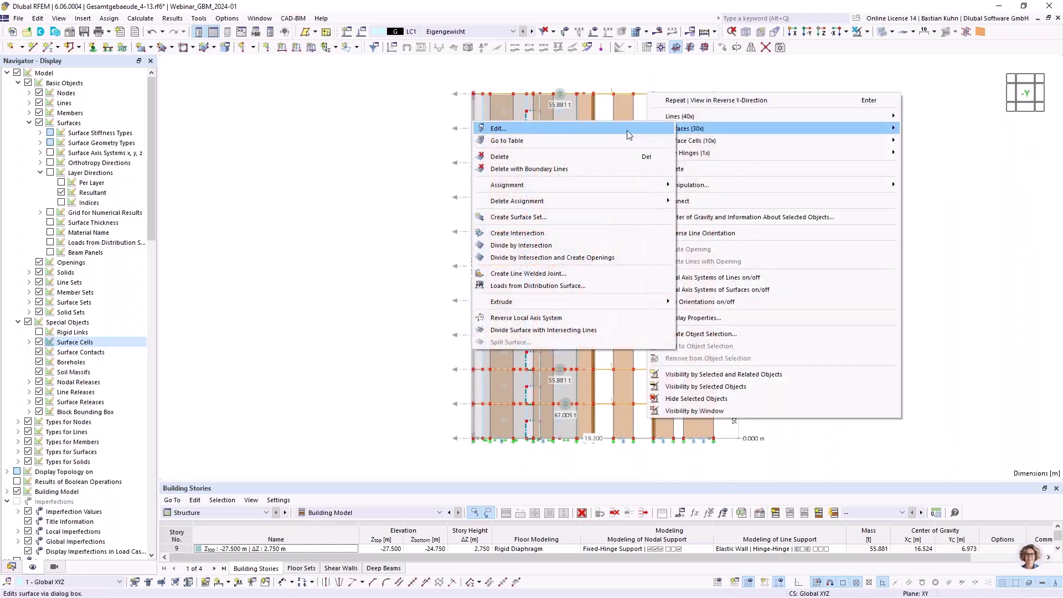
pyautogui.click(627, 137)
pyautogui.click(450, 112)
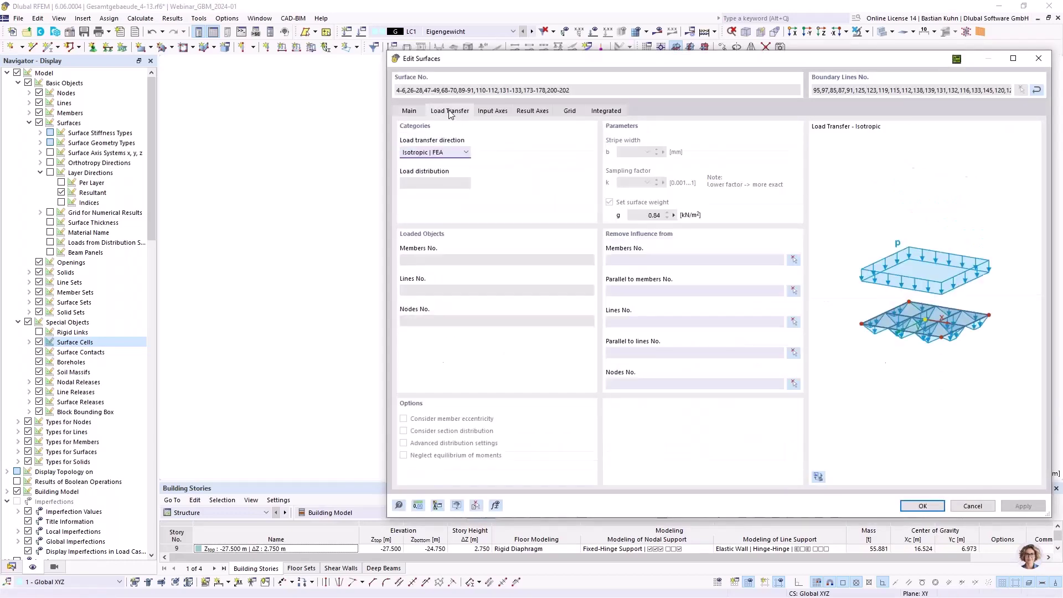
pyautogui.click(458, 153)
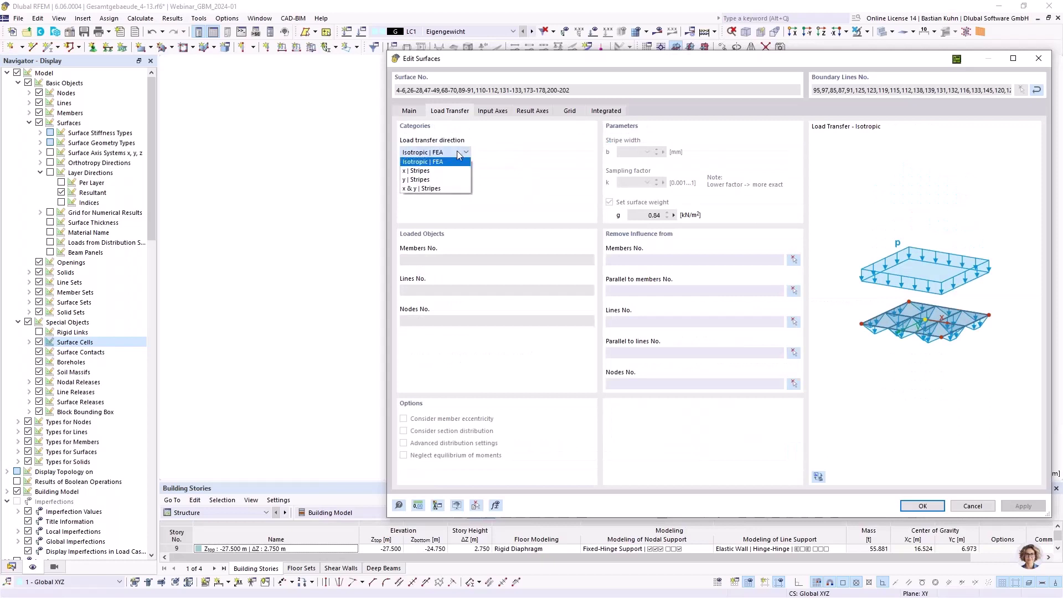
pyautogui.click(452, 194)
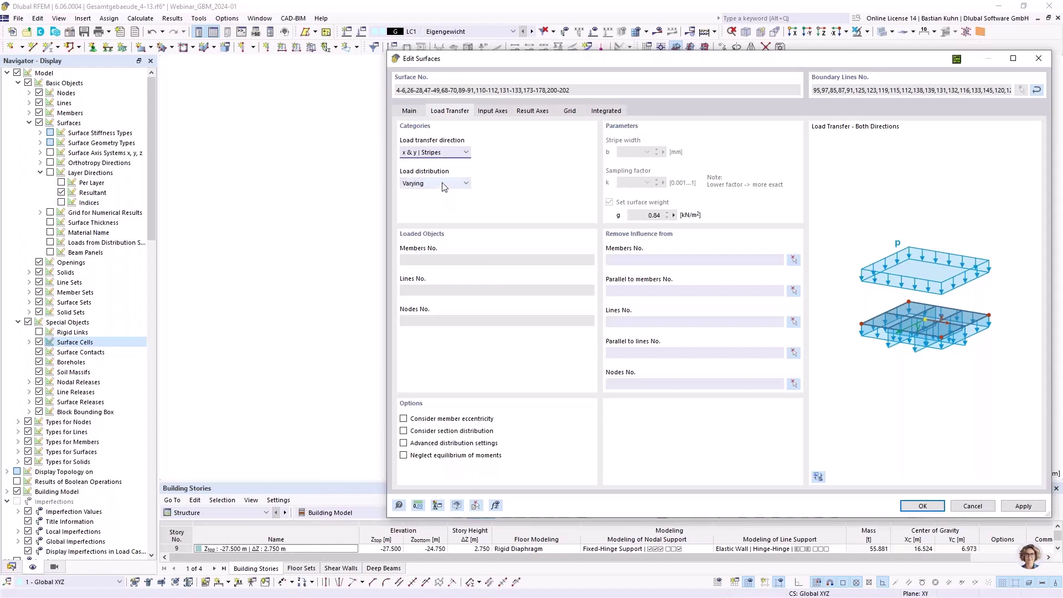
pyautogui.click(443, 185)
pyautogui.click(440, 193)
pyautogui.click(922, 505)
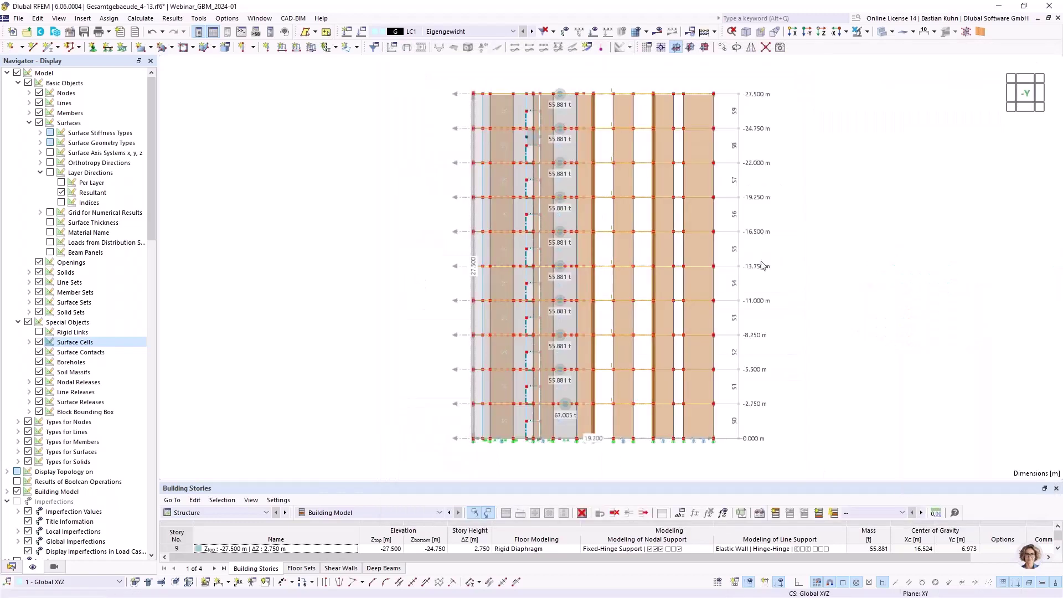
# Step: Show the LC1 calculation results with the loads and their values overlaid on the building model
pyautogui.click(656, 31)
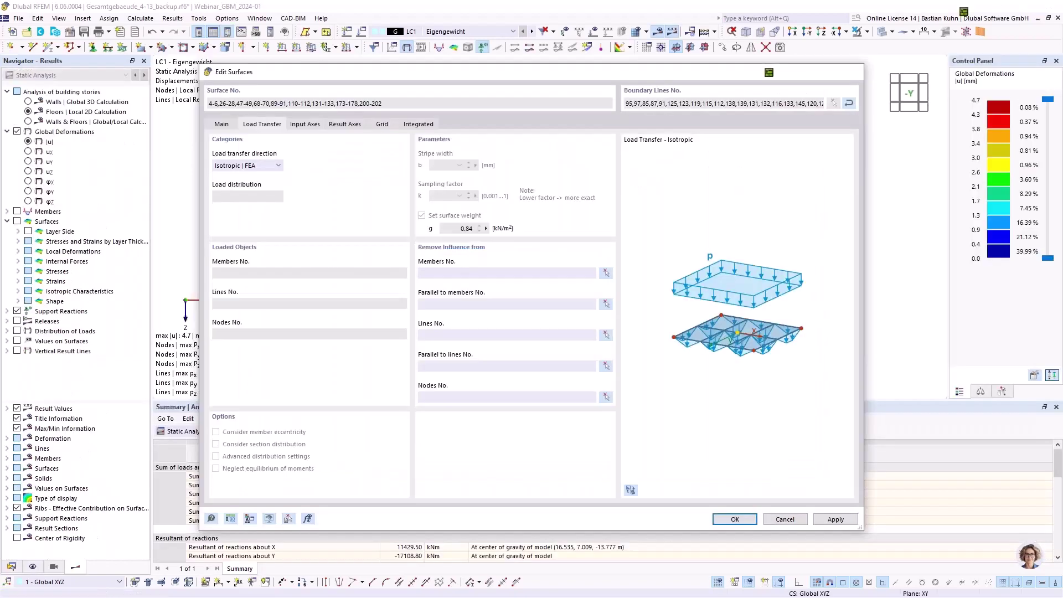
pyautogui.click(780, 519)
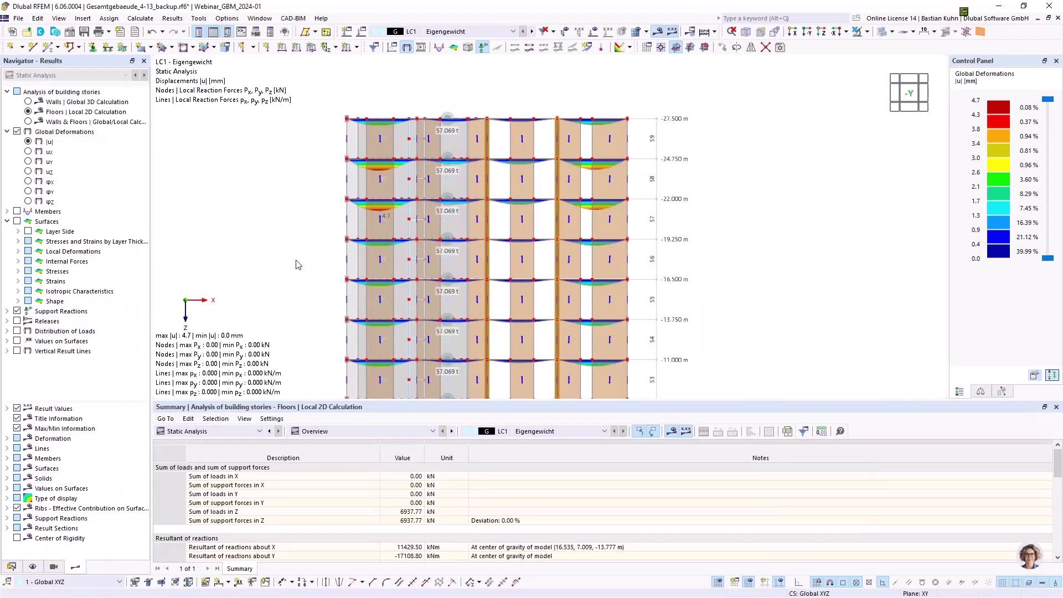
pyautogui.keyDown('ctrl'); pyautogui.moveTo(299, 266); pyautogui.dragTo(437, 365, button='middle'); pyautogui.keyUp('ctrl')
pyautogui.click(33, 567)
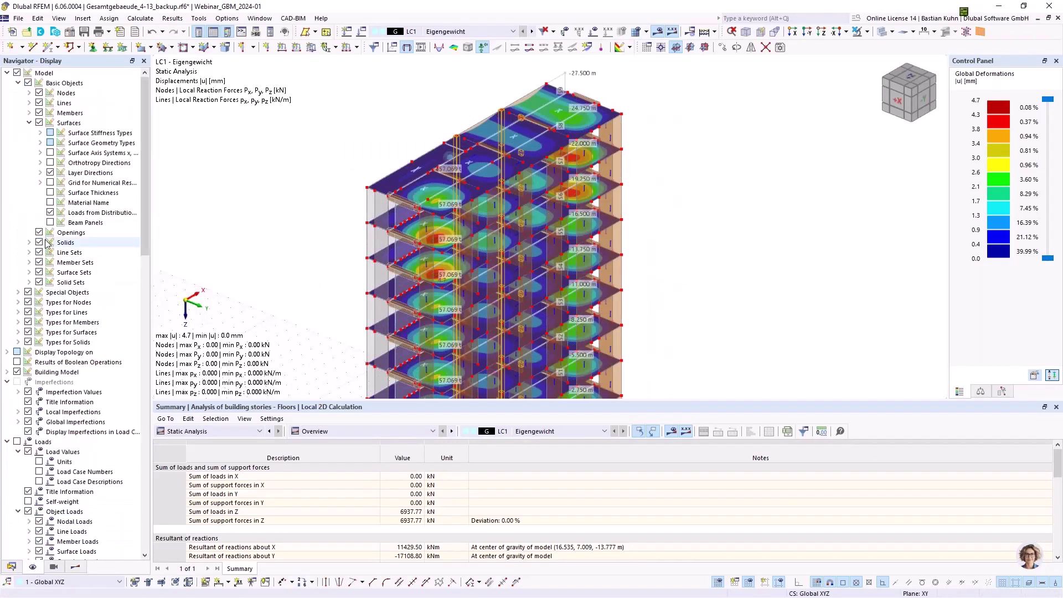
pyautogui.click(593, 32)
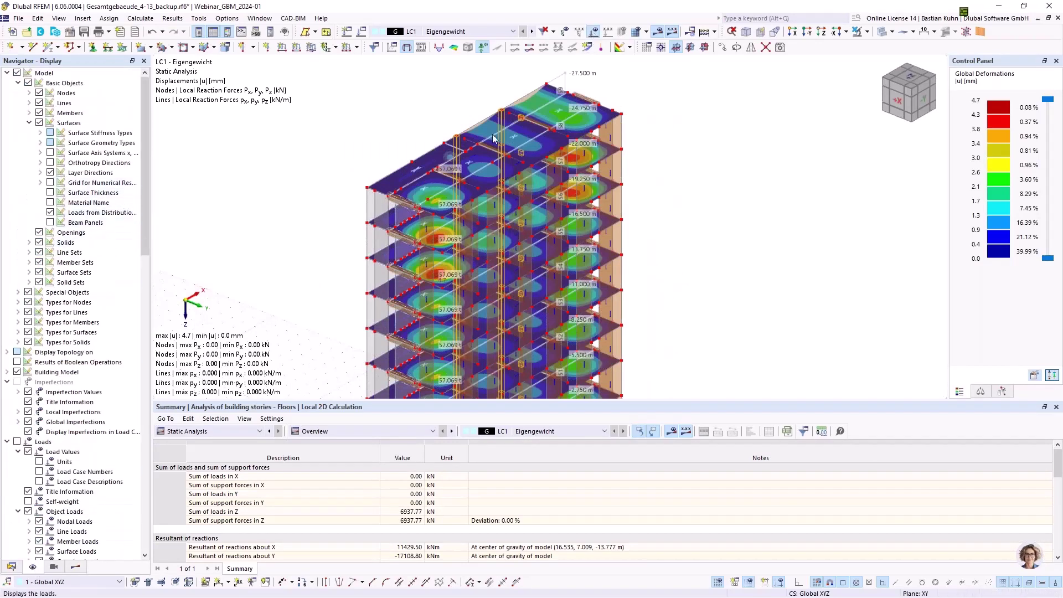
pyautogui.click(608, 32)
# Step: Examine the line loads transferred from the floors along the roof and story edges above the walls
pyautogui.scroll(2, 364, 187)
pyautogui.scroll(2, 364, 187)
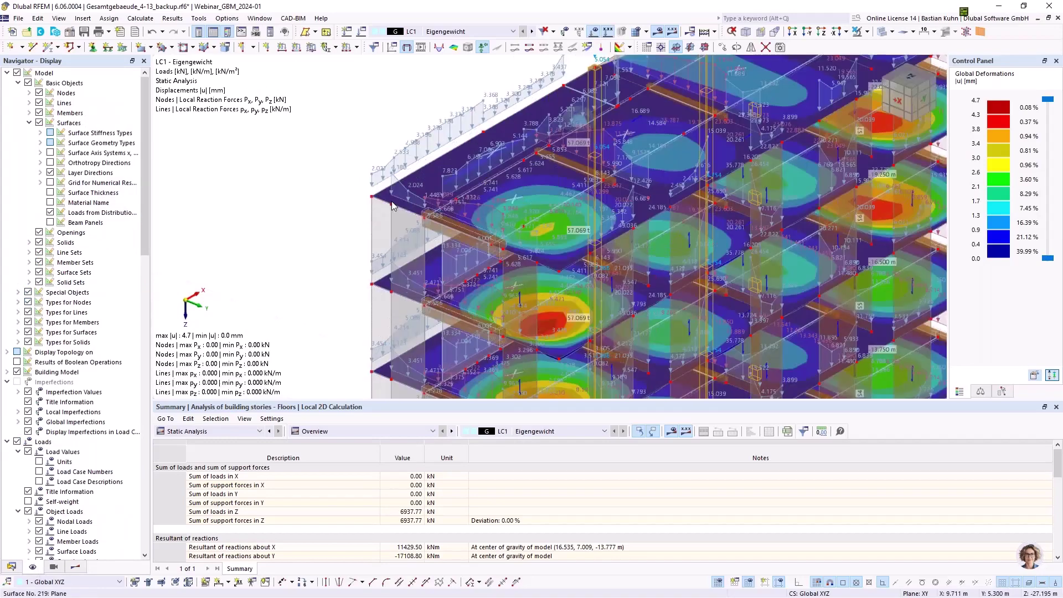
pyautogui.moveTo(364, 187); pyautogui.dragTo(586, 150, button='middle')
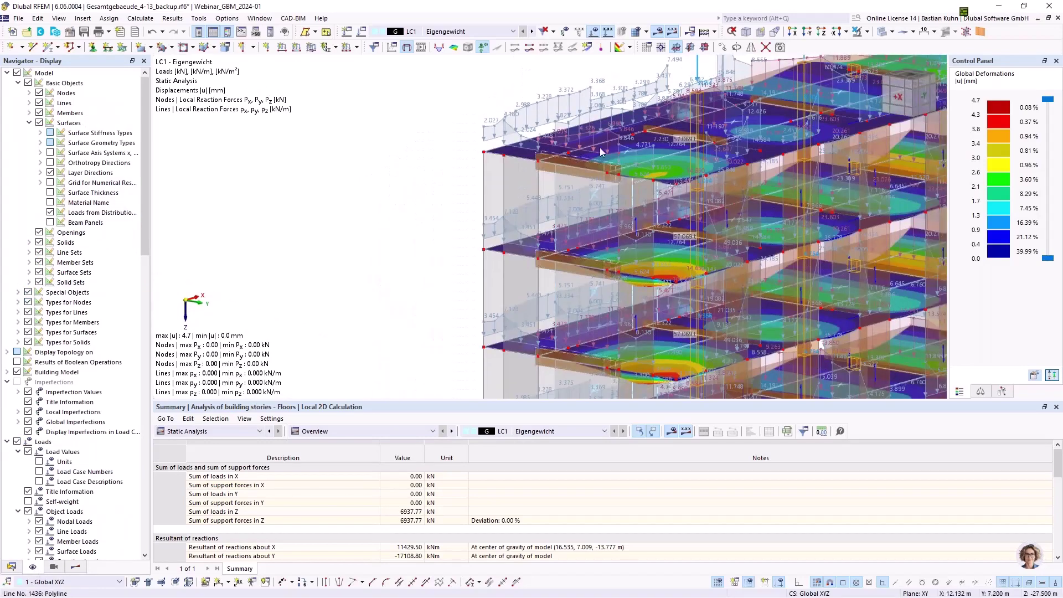
pyautogui.scroll(-2, 600, 147)
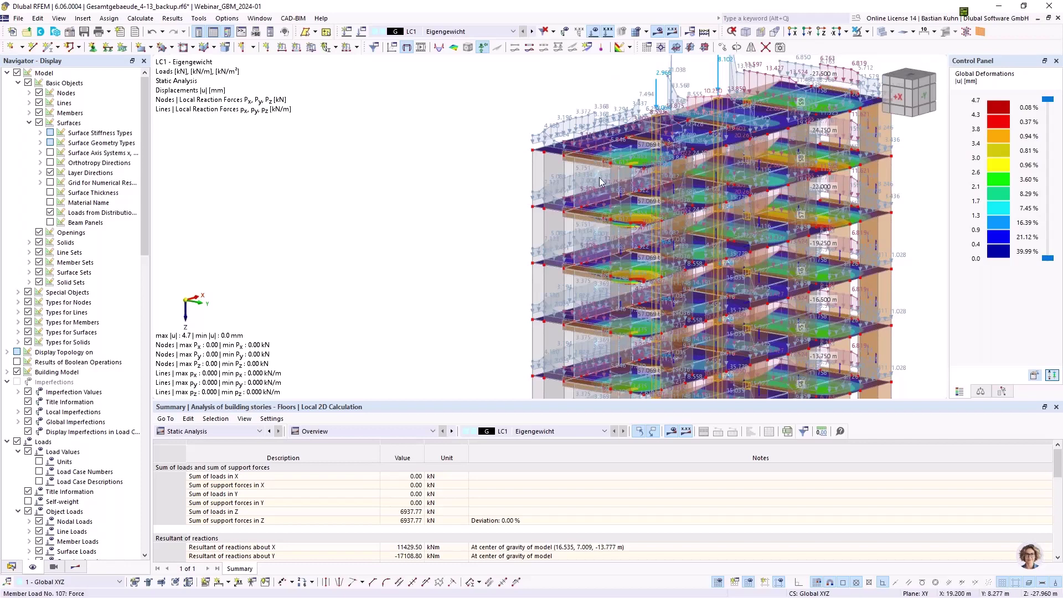
pyautogui.middleClick(640, 139)
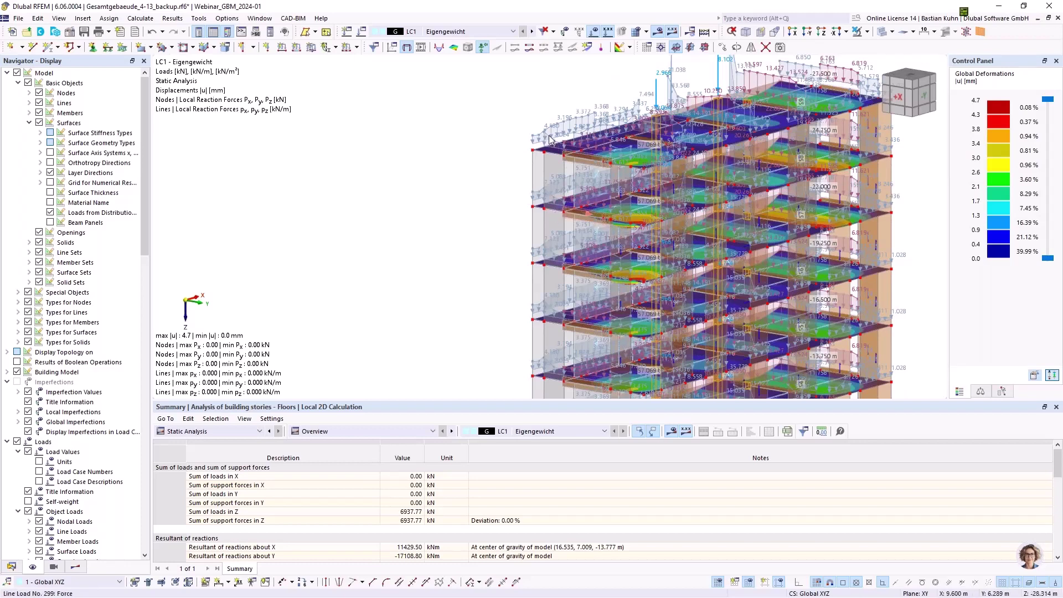
pyautogui.scroll(2, 550, 141)
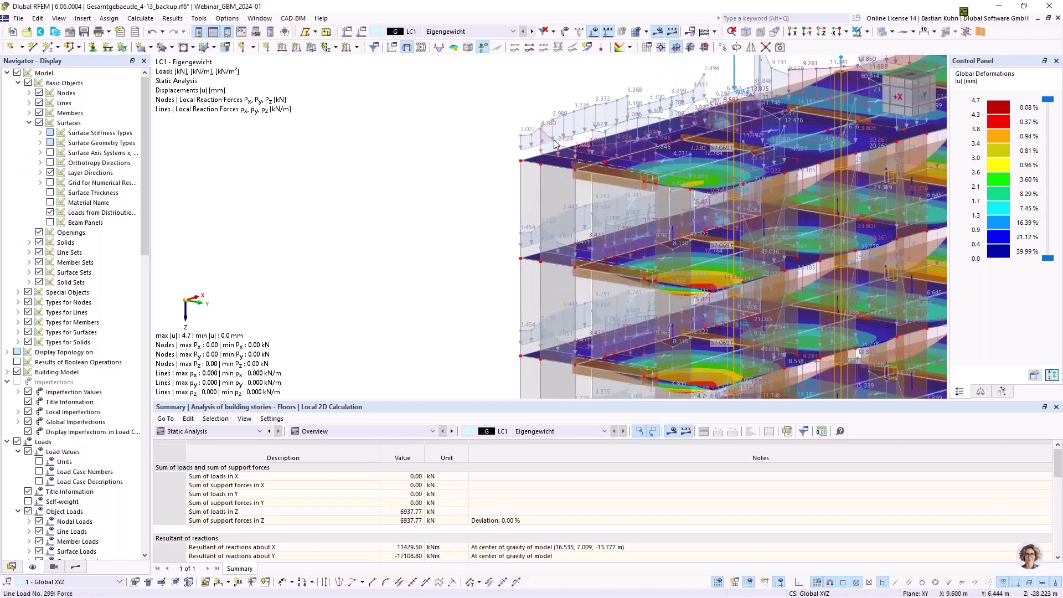
pyautogui.scroll(-2, 553, 147)
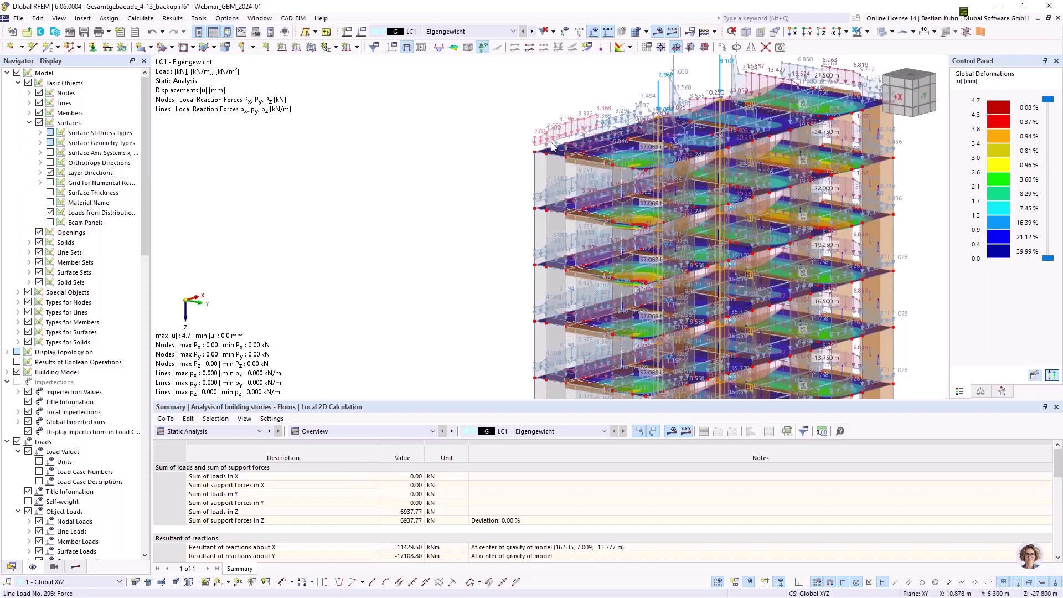
# Step: Examine the transferred floor loads and the global deformation contours of the floors from several sides of the building
pyautogui.scroll(-2, 554, 145)
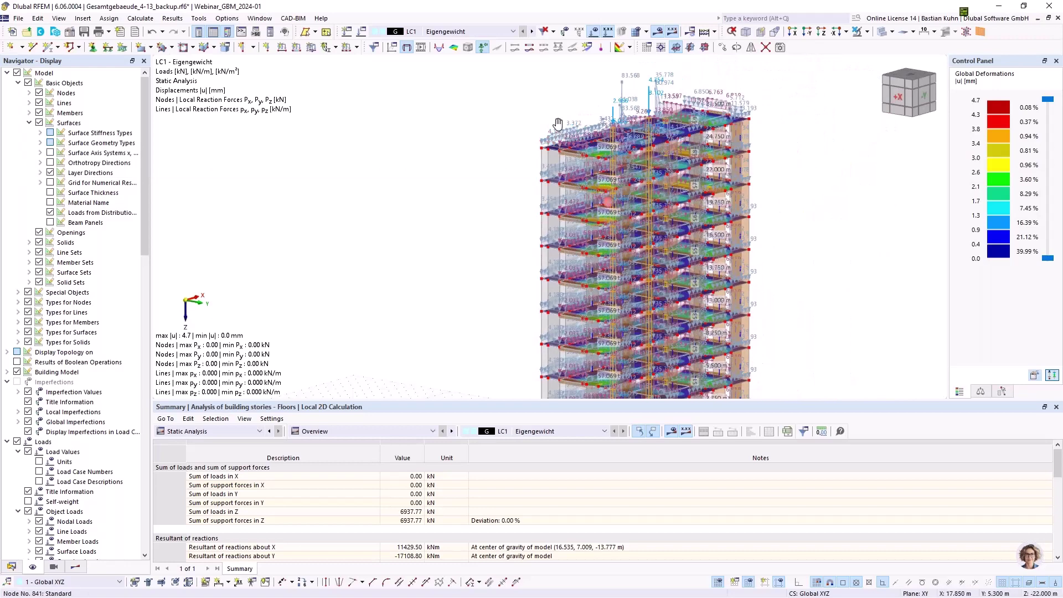
pyautogui.moveTo(565, 259); pyautogui.dragTo(356, 177, button='middle')
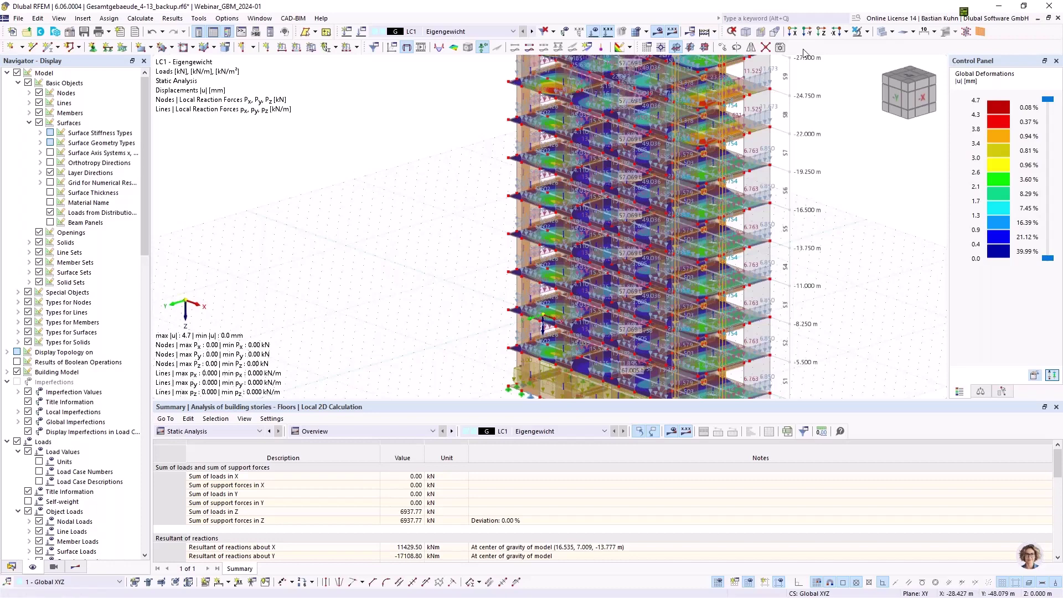
pyautogui.scroll(-3, 603, 509)
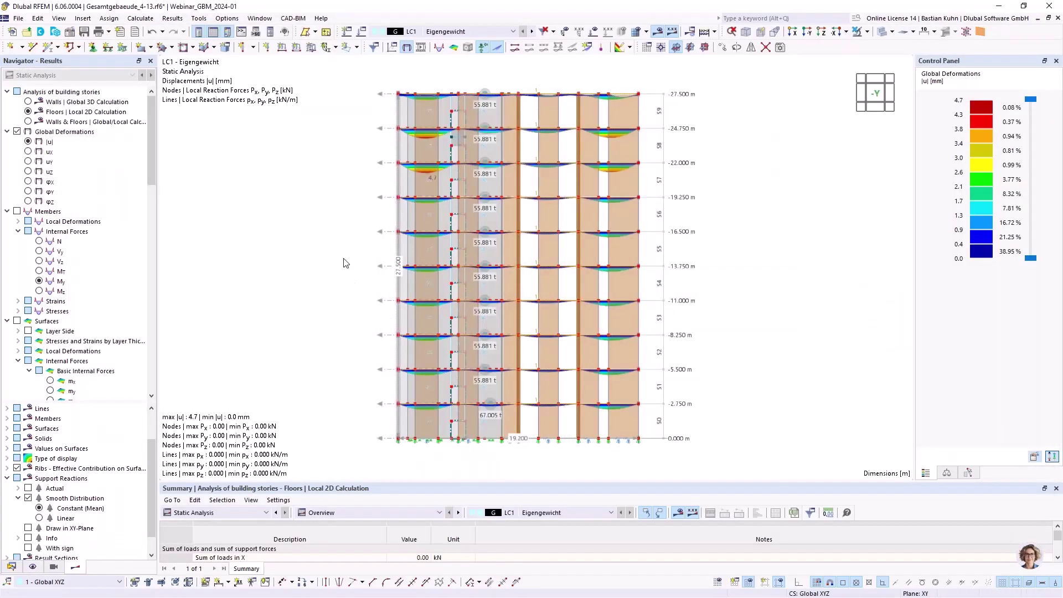
pyautogui.moveTo(344, 233); pyautogui.dragTo(434, 296, button='middle')
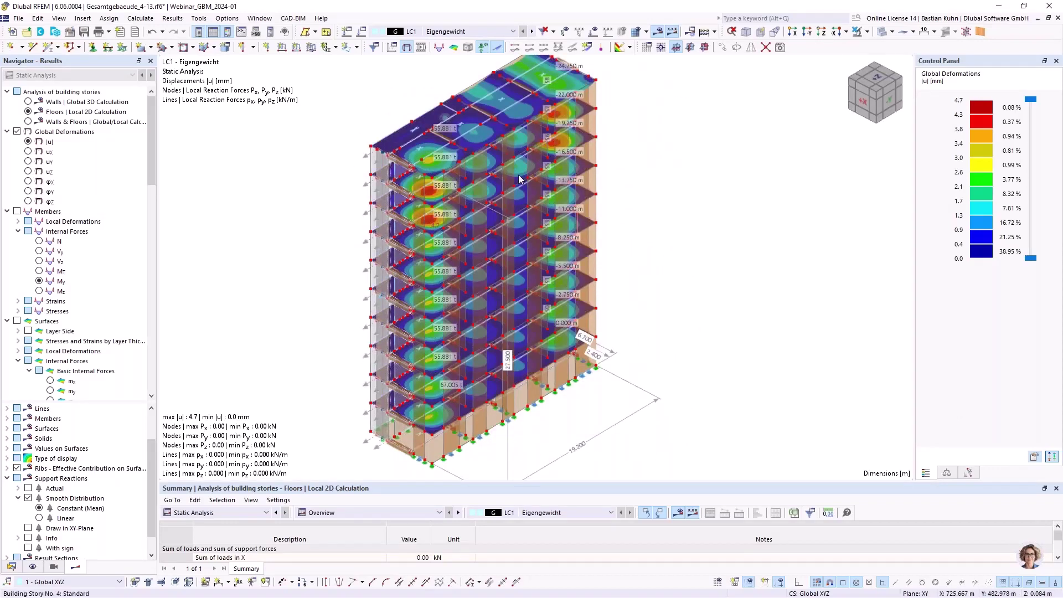
pyautogui.scroll(2, 420, 126)
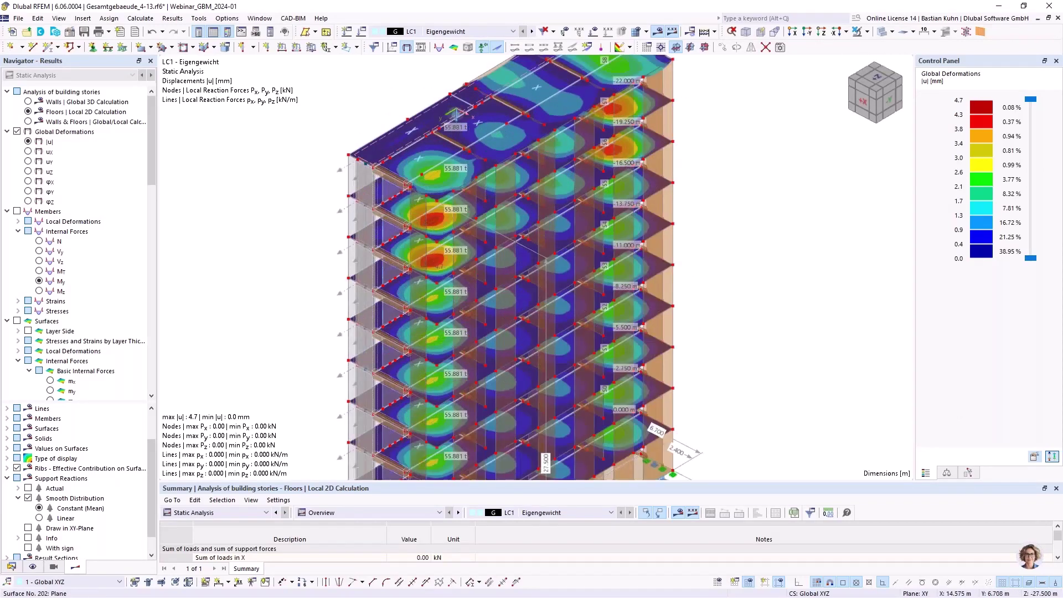
pyautogui.moveTo(500, 145); pyautogui.dragTo(601, 171, button='middle')
pyautogui.scroll(1, 546, 161)
pyautogui.scroll(-3, 94, 381)
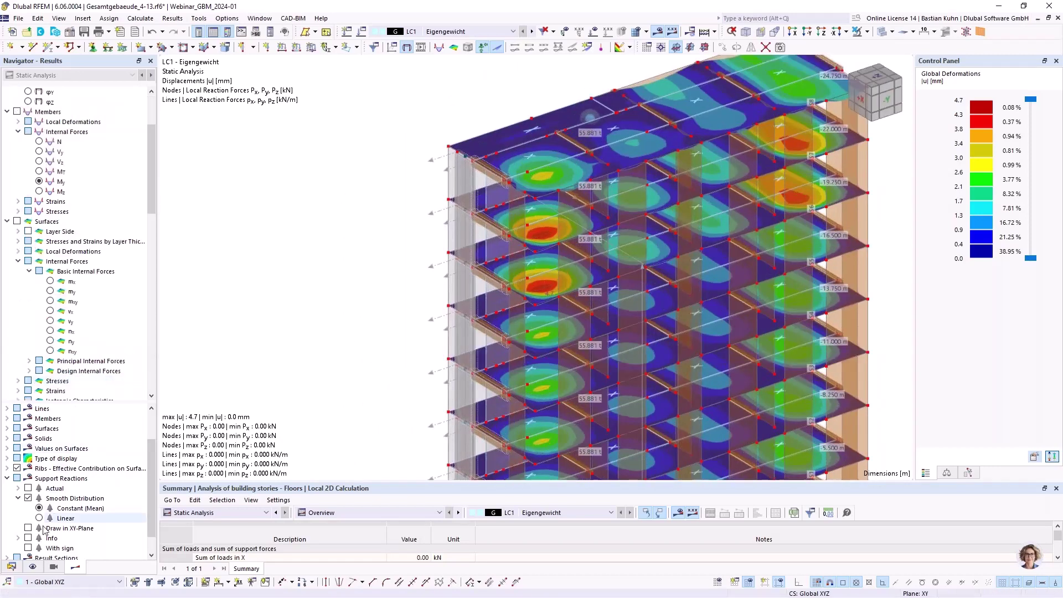
# Step: Display the LC1 loads together with the loads from distribution surfaces over the floor deformation contours
pyautogui.click(32, 567)
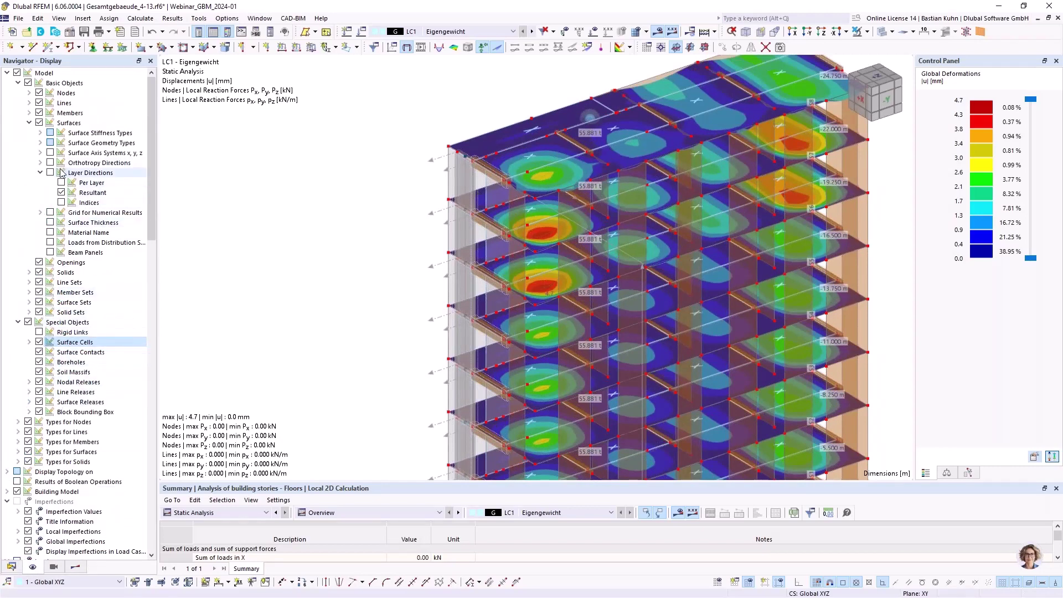
pyautogui.click(49, 242)
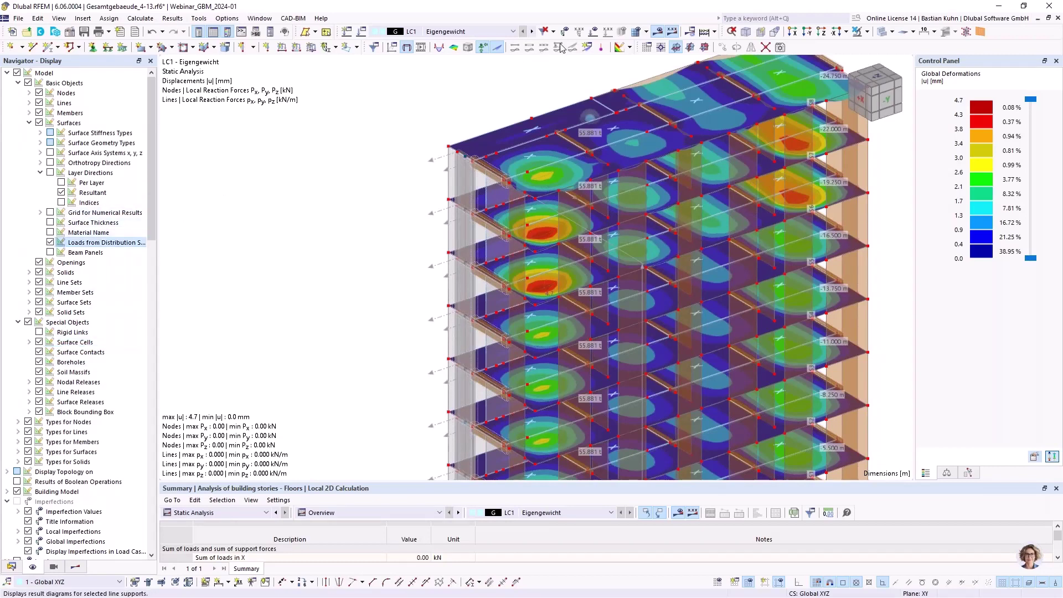
pyautogui.click(607, 31)
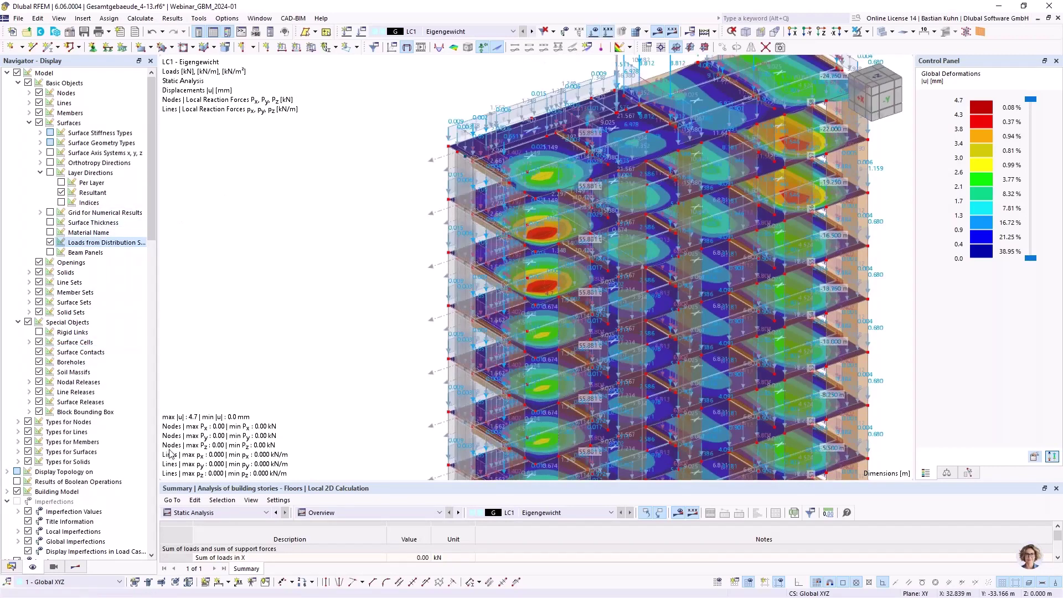
# Step: Hide the surface loads and examine the remaining nodal and line loads along the roof and story edges
pyautogui.scroll(-3, 53, 422)
pyautogui.scroll(-13, 53, 422)
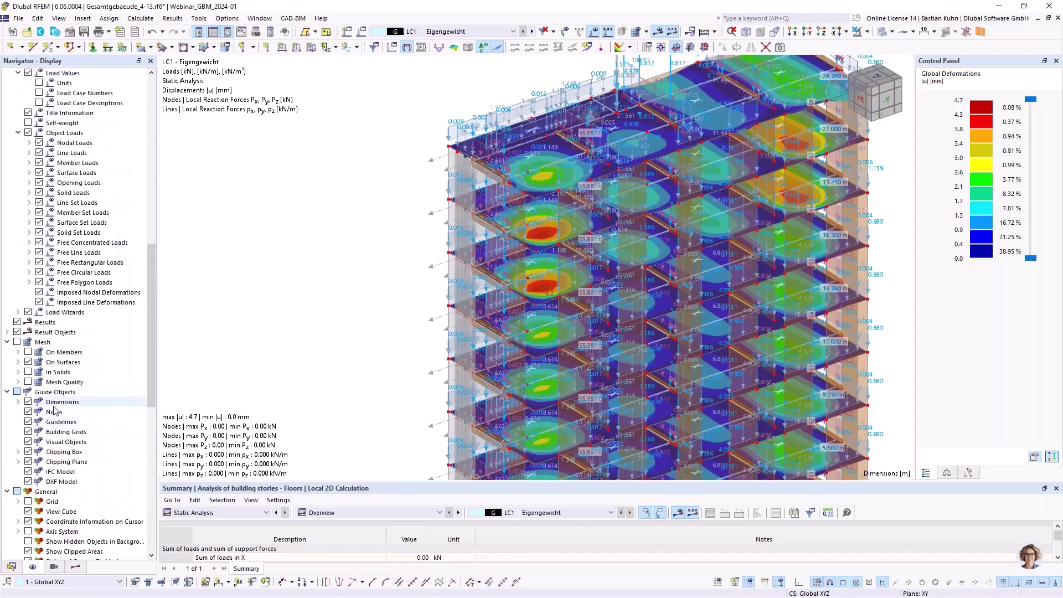
pyautogui.scroll(7, 57, 401)
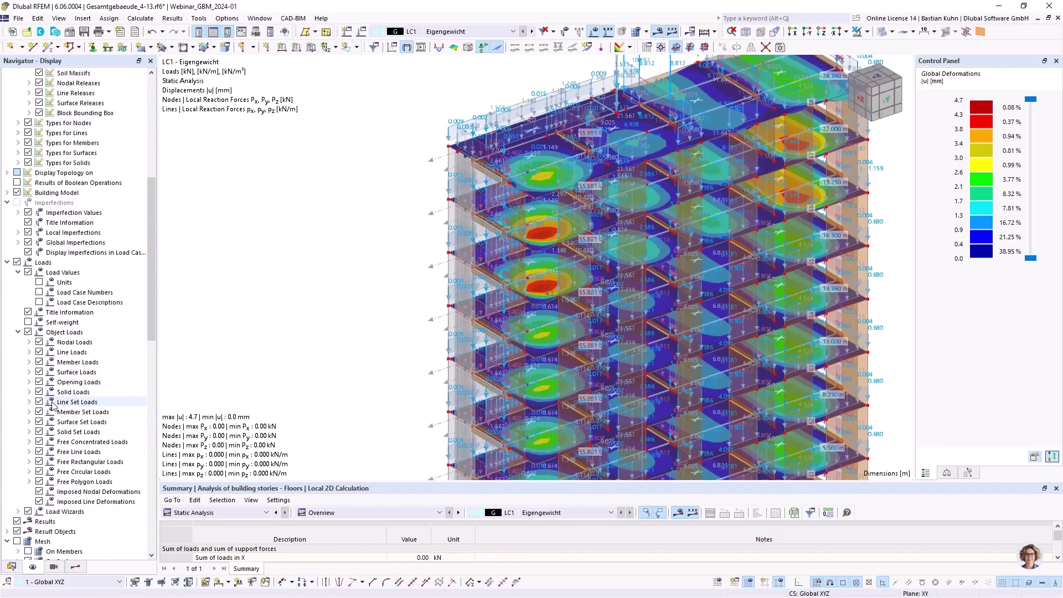
pyautogui.click(39, 371)
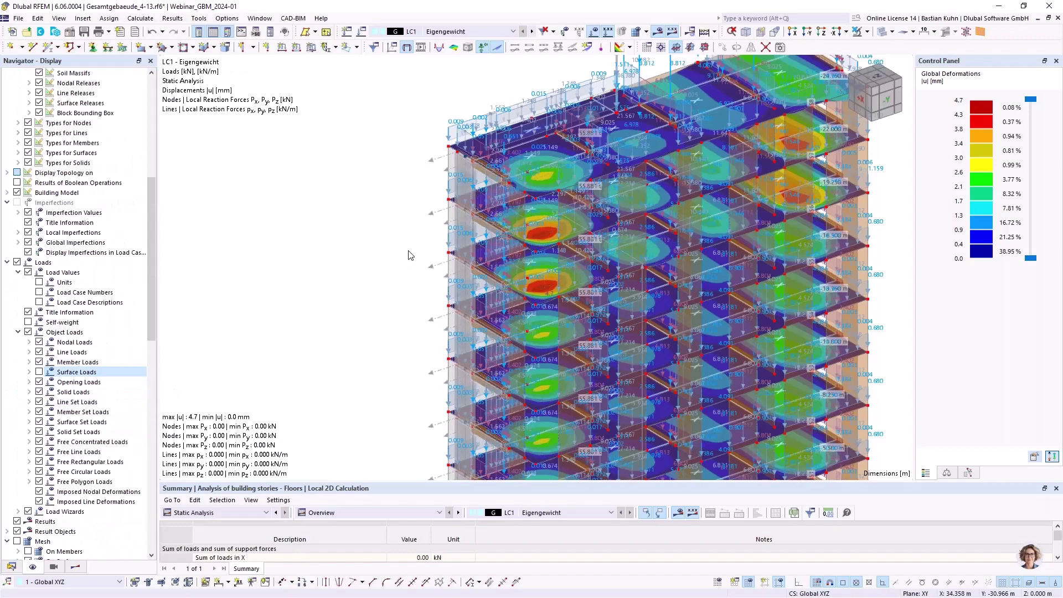
pyautogui.scroll(-1, 403, 239)
pyautogui.moveTo(404, 239); pyautogui.dragTo(445, 167, button='middle')
pyautogui.scroll(2, 446, 167)
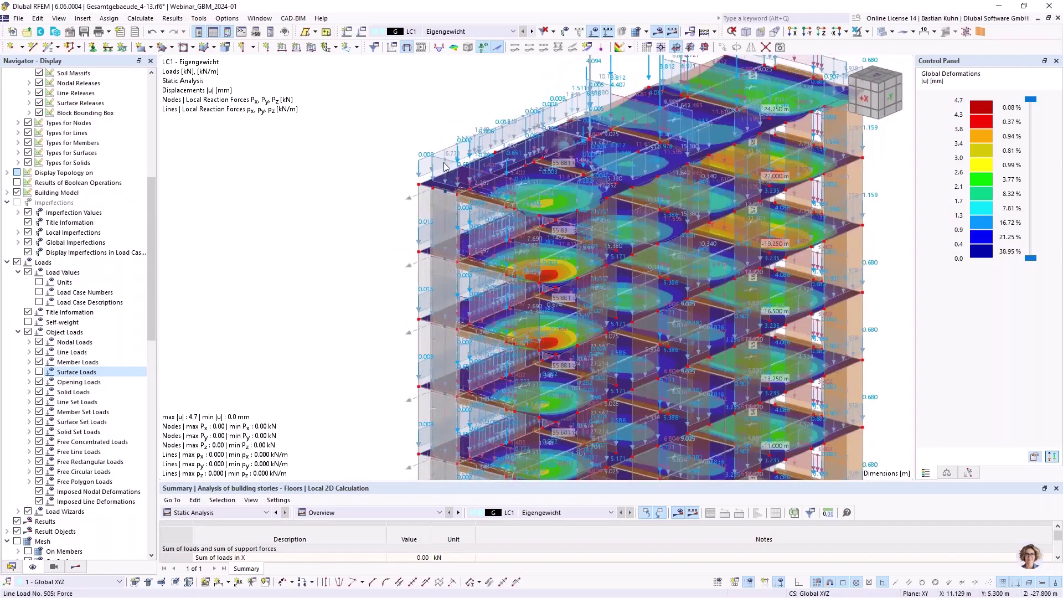
pyautogui.scroll(2, 445, 167)
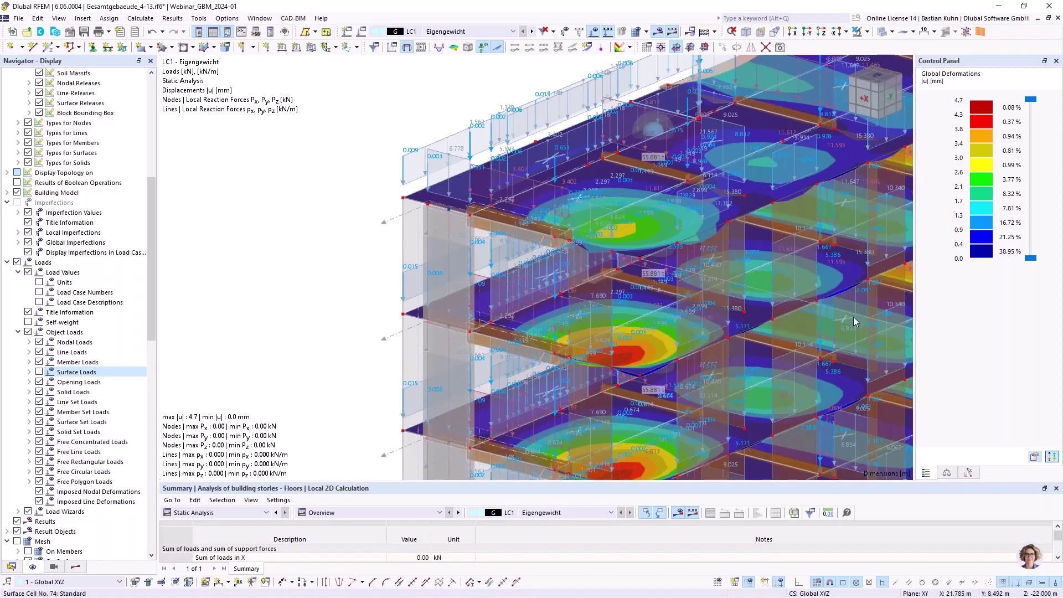
pyautogui.scroll(-1, 854, 316)
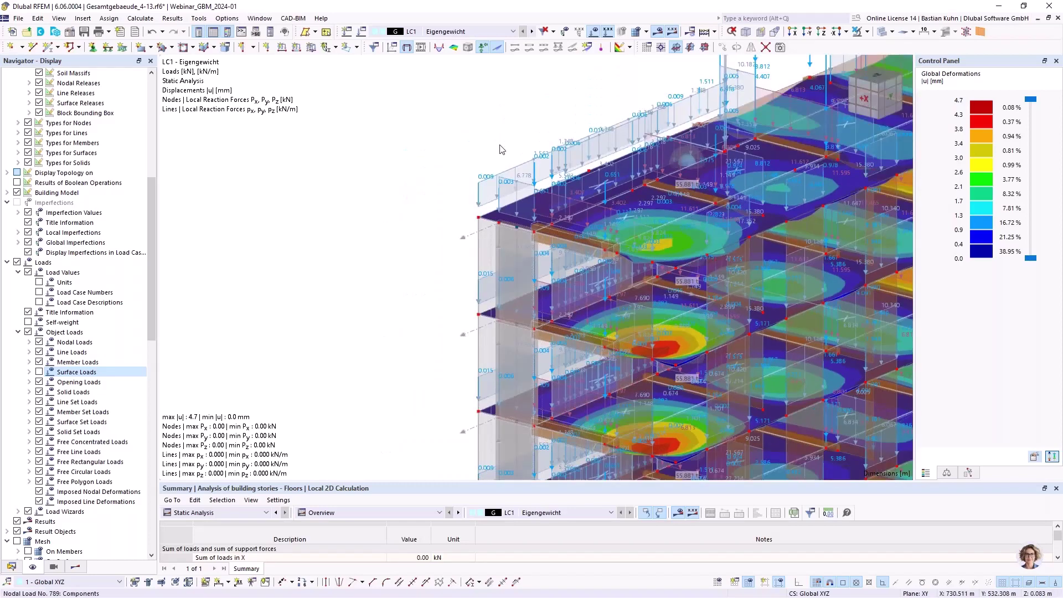
# Step: Switch to the LC2 Wind load case and view the wind loads on the stories of the whole building
pyautogui.click(532, 33)
pyautogui.scroll(-1, 583, 119)
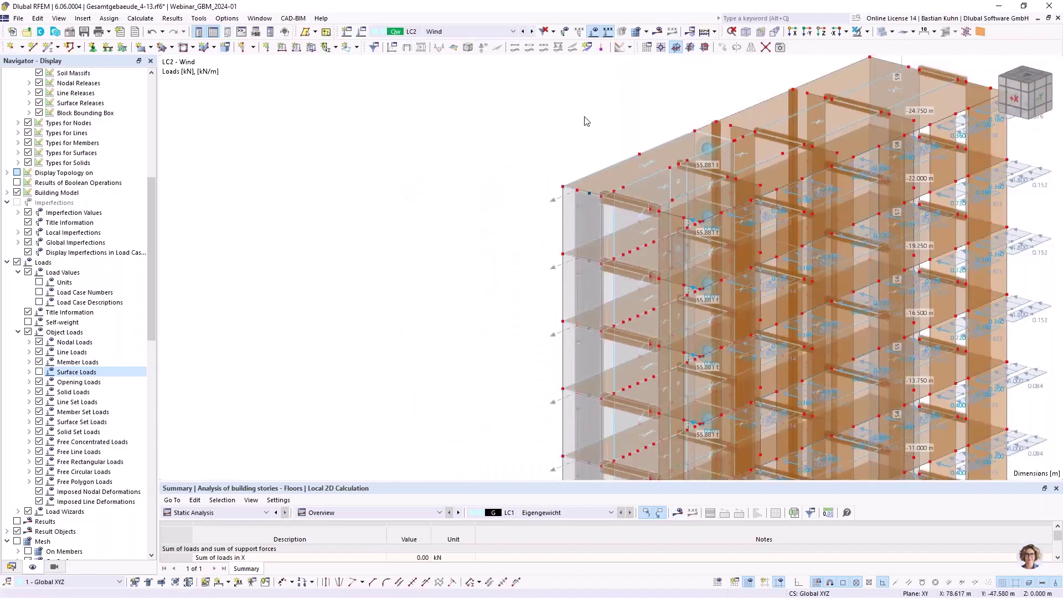
pyautogui.keyDown('ctrl'); pyautogui.moveTo(554, 139); pyautogui.dragTo(616, 42, button='middle'); pyautogui.keyUp('ctrl')
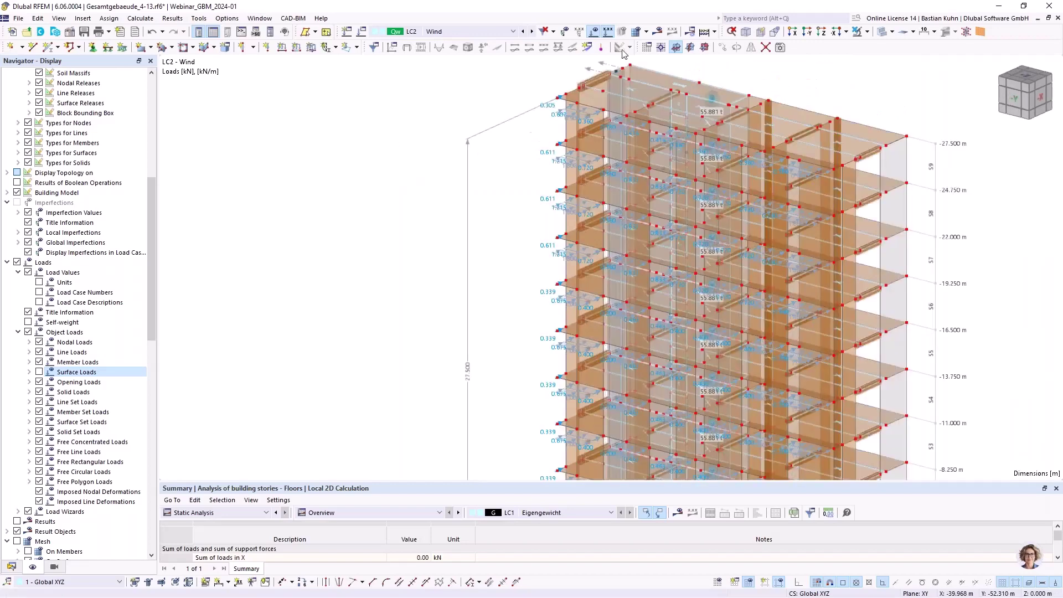
pyautogui.click(657, 32)
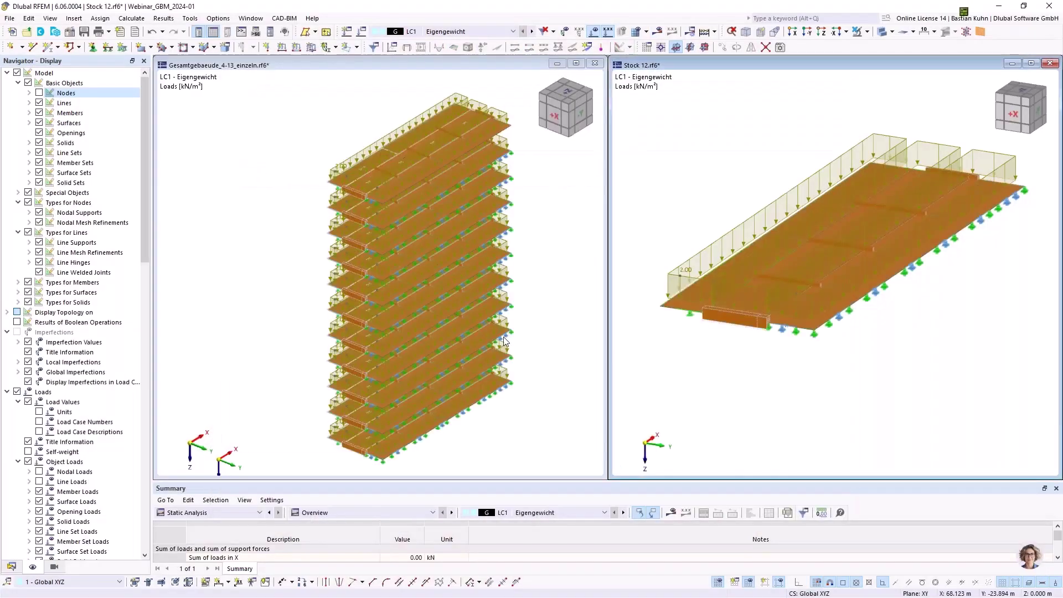
# Step: Examine the stacked separate floor slabs, their supports and LC1 surface loads in the Gesamtgebaeude_4-13_einzeln model, including a view along X
pyautogui.scroll(-2, 467, 313)
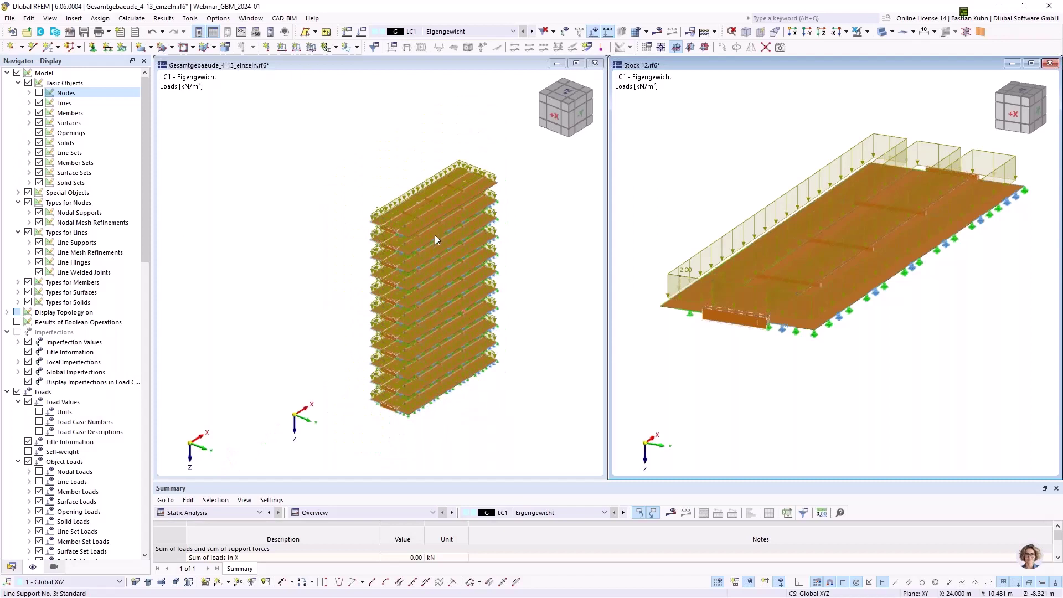
pyautogui.keyDown('ctrl'); pyautogui.moveTo(443, 249); pyautogui.dragTo(436, 202, button='middle'); pyautogui.keyUp('ctrl')
pyautogui.scroll(2, 463, 198)
pyautogui.scroll(1, 464, 203)
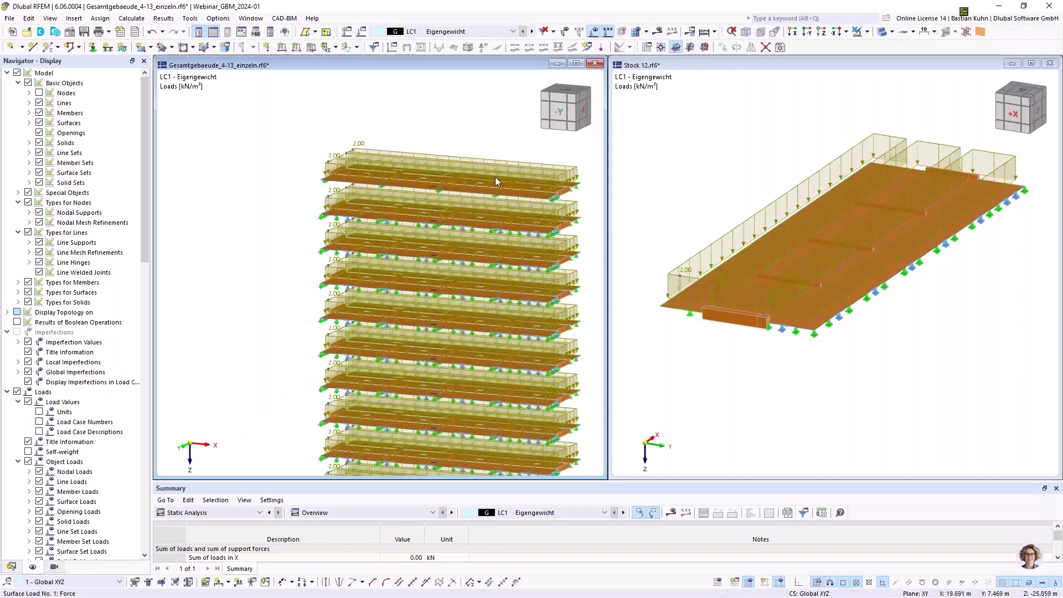
pyautogui.click(792, 31)
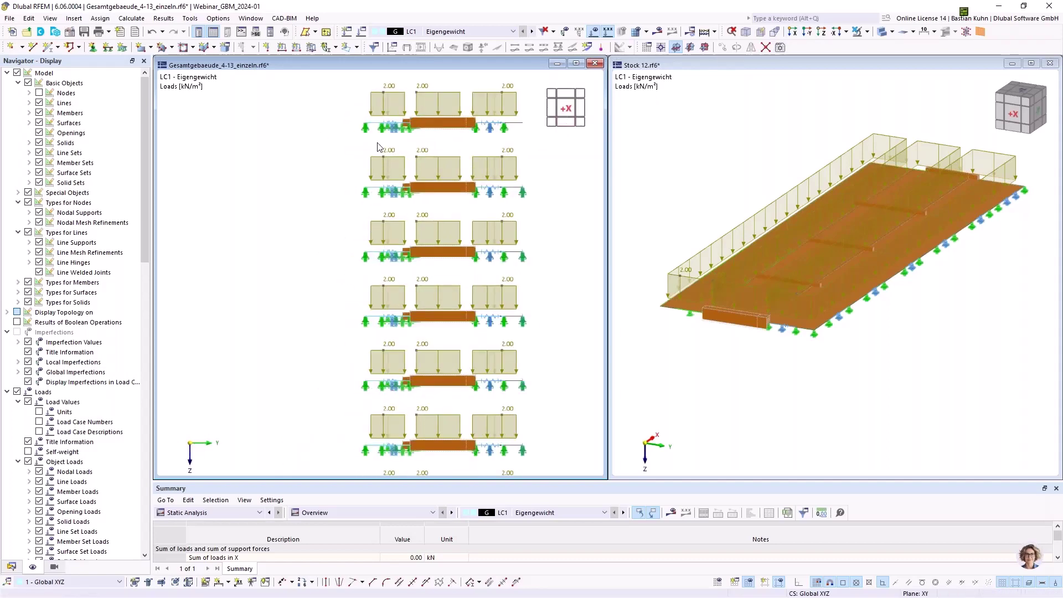
pyautogui.scroll(-3, 380, 400)
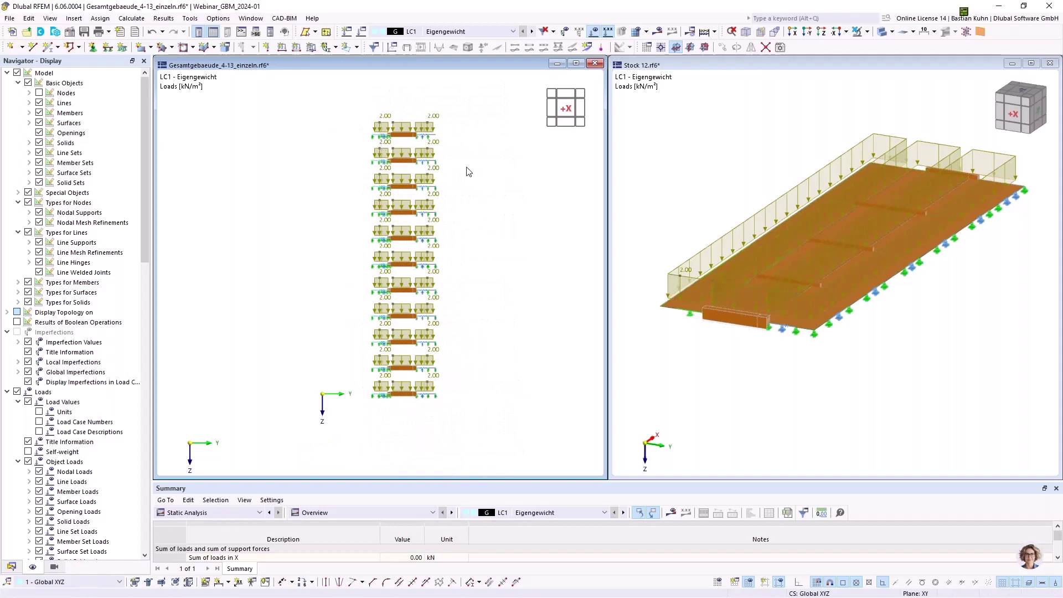
pyautogui.keyDown('ctrl'); pyautogui.moveTo(466, 168); pyautogui.dragTo(406, 181, button='middle'); pyautogui.keyUp('ctrl')
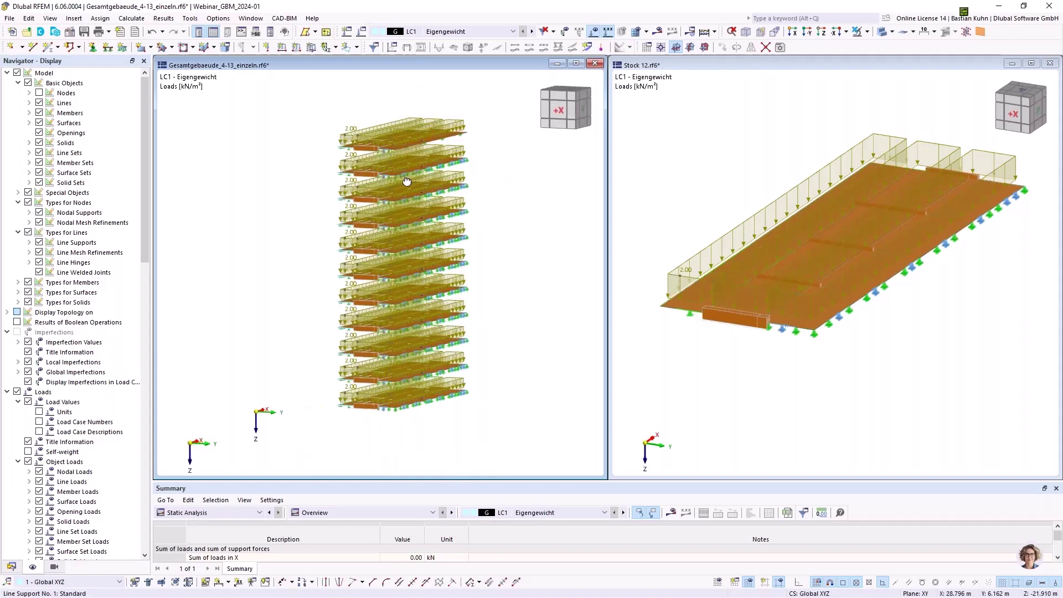
pyautogui.scroll(4, 340, 151)
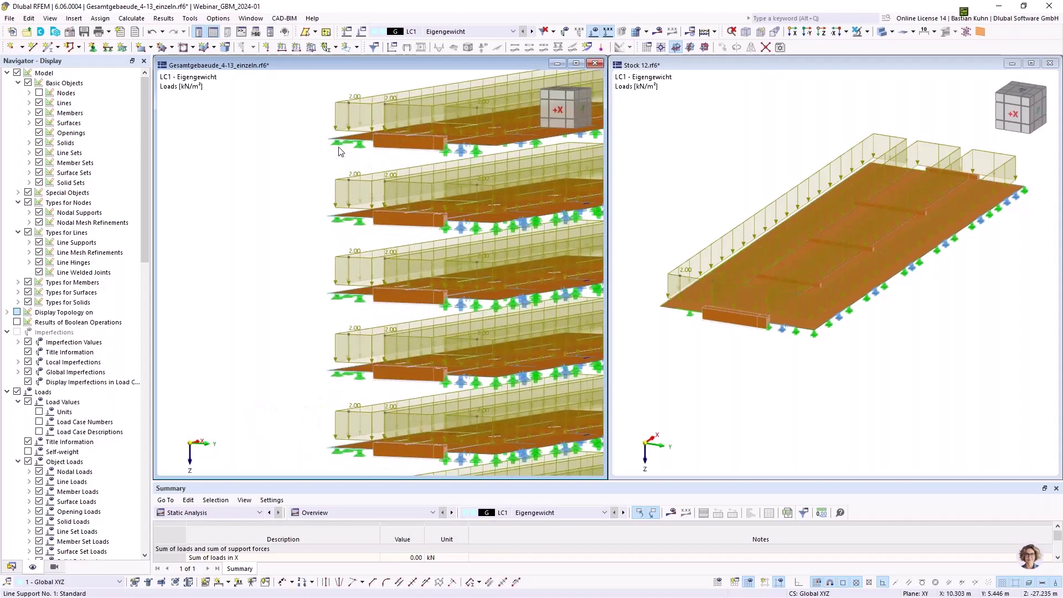
pyautogui.scroll(-5, 341, 151)
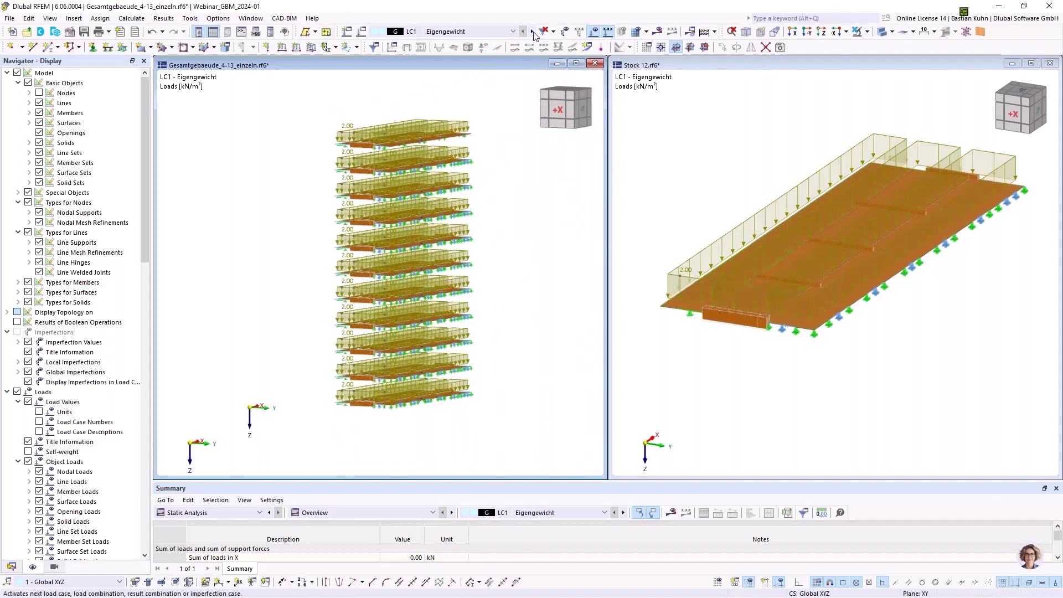
# Step: Switch the separate-floors model to the LC2 Wind load case and examine the wind line loads along the slab edges
pyautogui.click(533, 32)
pyautogui.keyDown('ctrl'); pyautogui.moveTo(511, 174); pyautogui.dragTo(439, 181, button='middle'); pyautogui.keyUp('ctrl')
pyautogui.scroll(3, 407, 160)
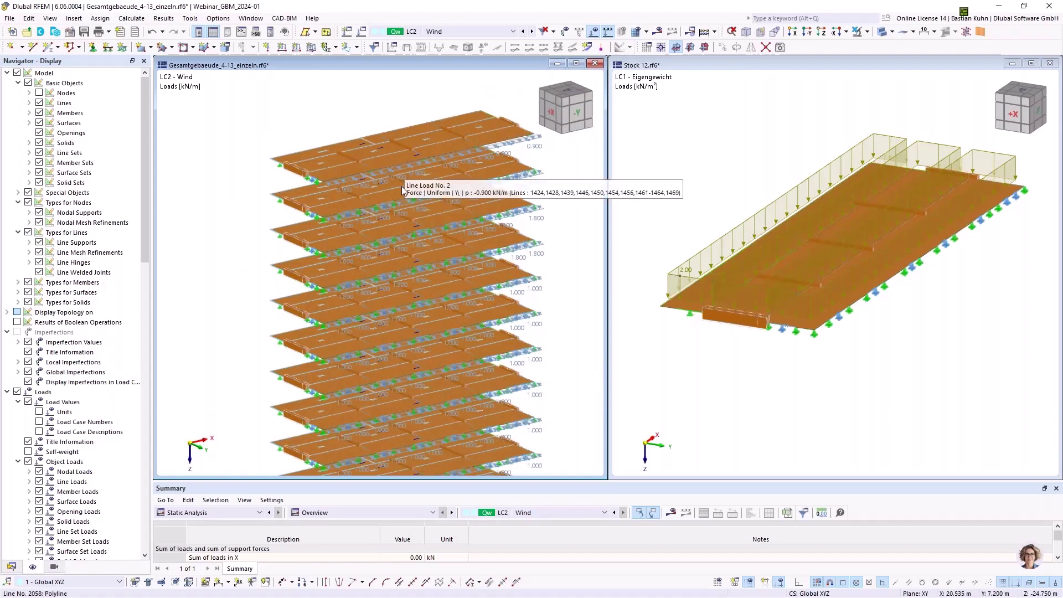
pyautogui.scroll(4, 310, 175)
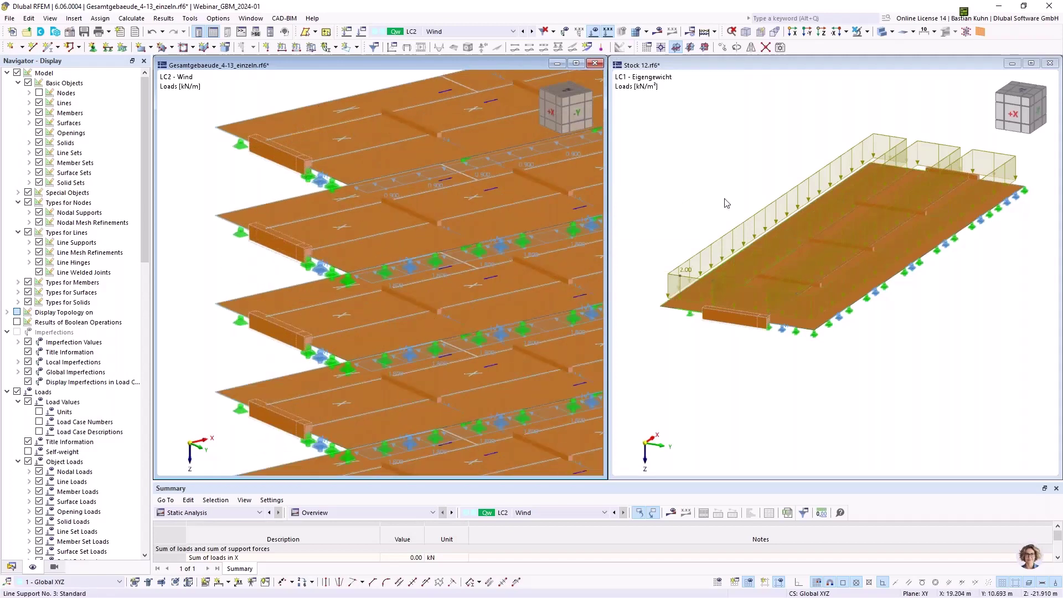
# Step: Activate the Stock 12 model and open its Import Support Reactions load wizard S13 for editing
pyautogui.click(741, 141)
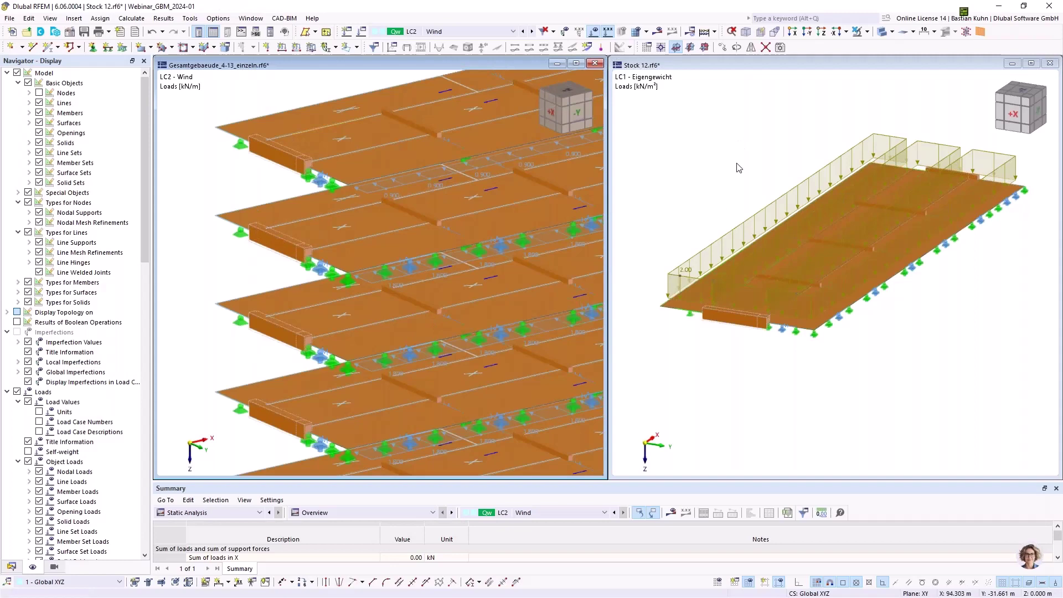
pyautogui.scroll(-1, 738, 168)
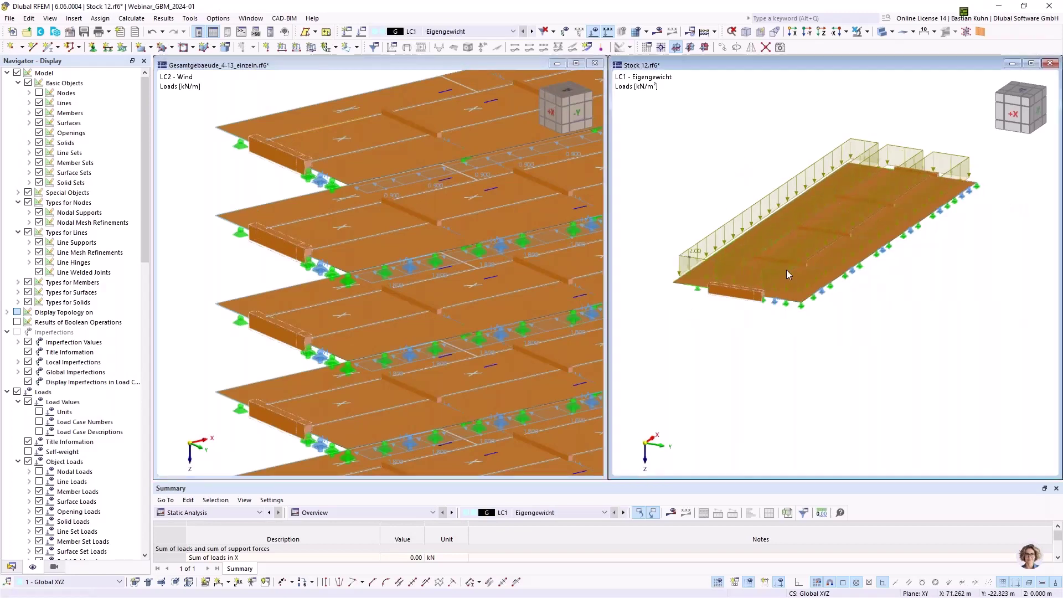
pyautogui.click(11, 566)
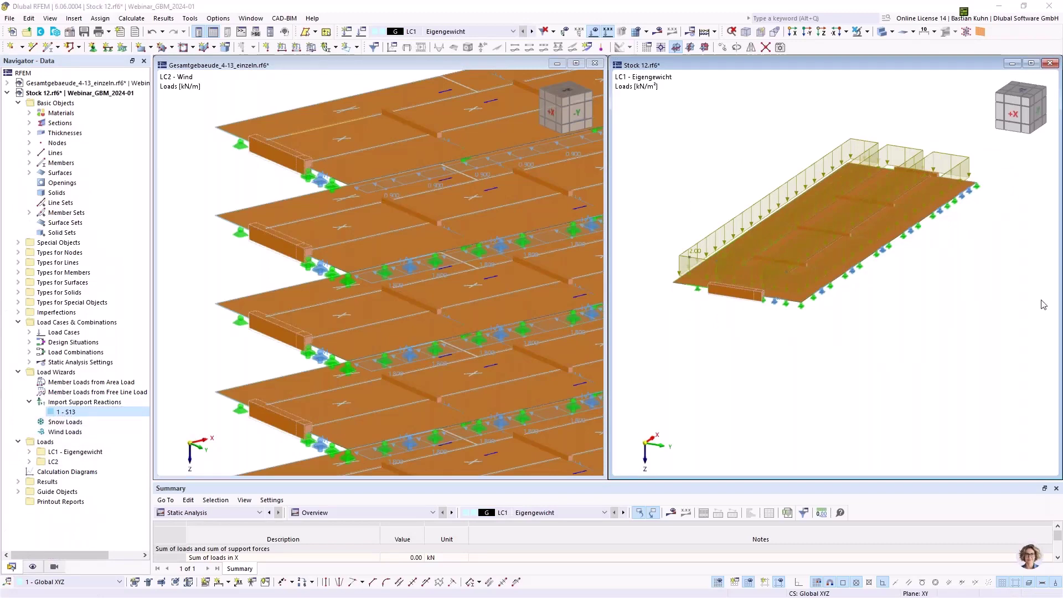
pyautogui.moveTo(1062, 150); pyautogui.dragTo(343, 156)
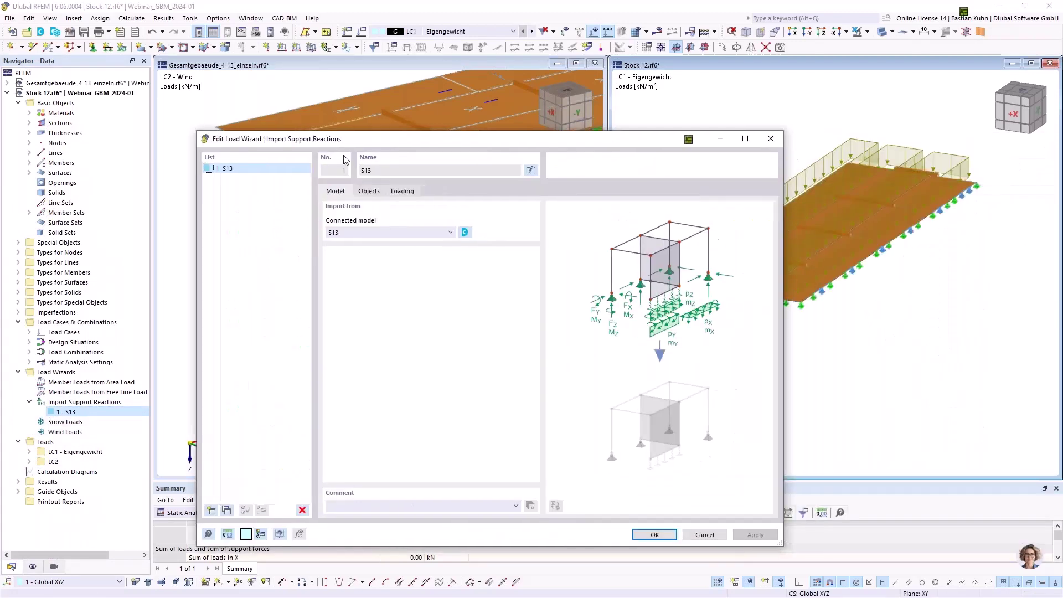
# Step: Browse the Webinar_GBM_2024-01 project for a connected model, close the selection without choosing one, and show the wizard's object assignments
pyautogui.click(464, 232)
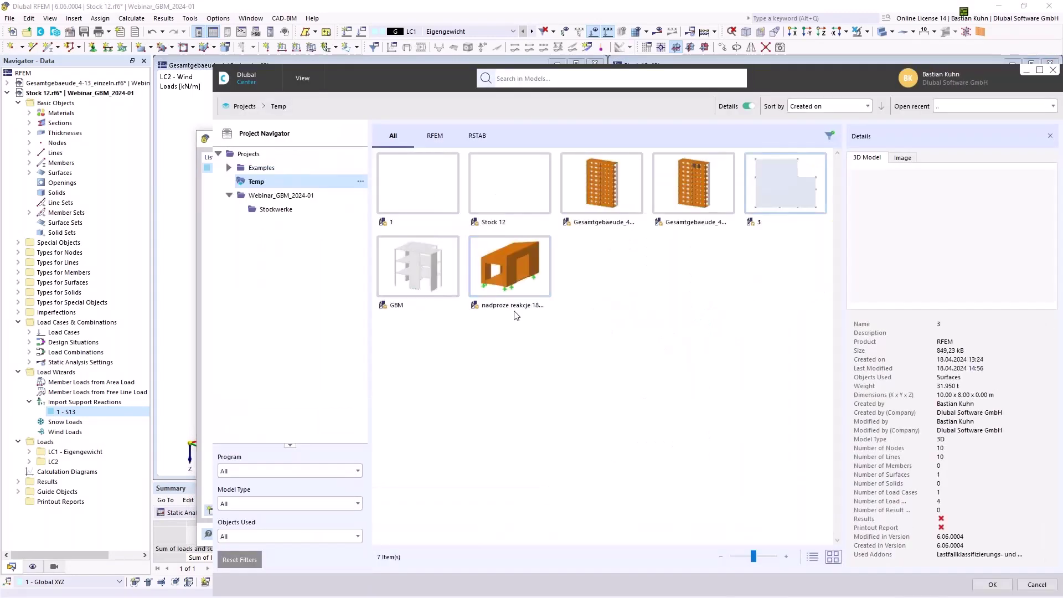
pyautogui.click(275, 196)
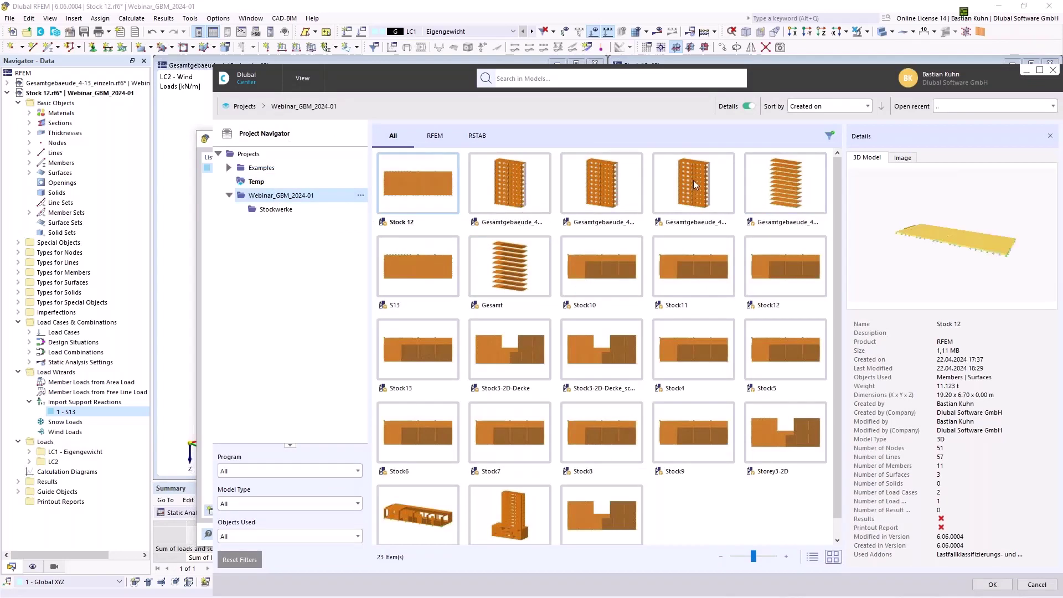
pyautogui.click(1052, 70)
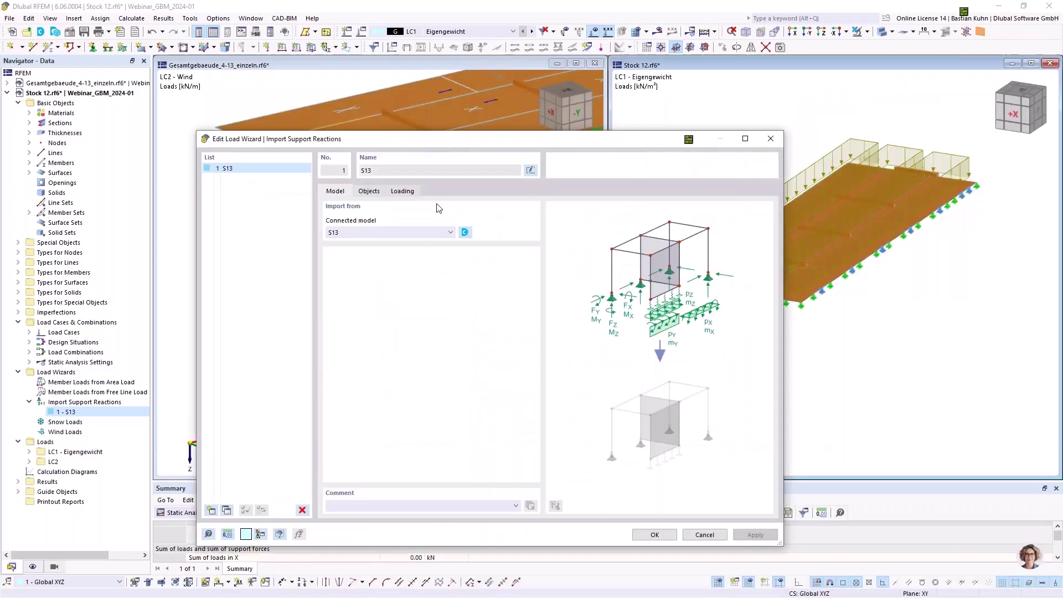
pyautogui.click(369, 190)
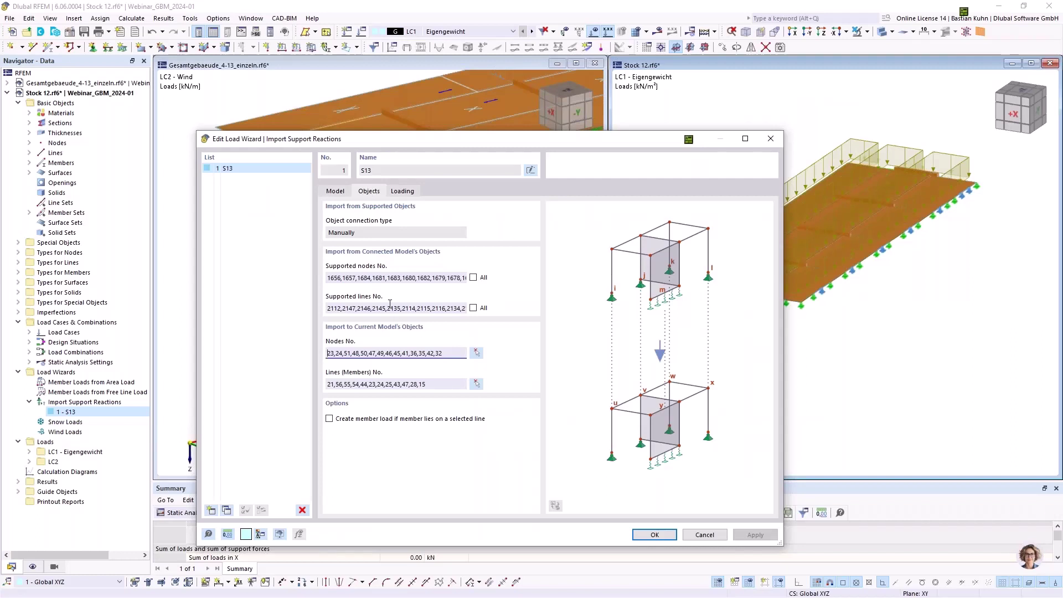
# Step: Check the wizard's supported nodes and lines and its target lines against the slabs in both models
pyautogui.click(378, 279)
pyautogui.moveTo(425, 140); pyautogui.dragTo(792, 135)
pyautogui.click(718, 303)
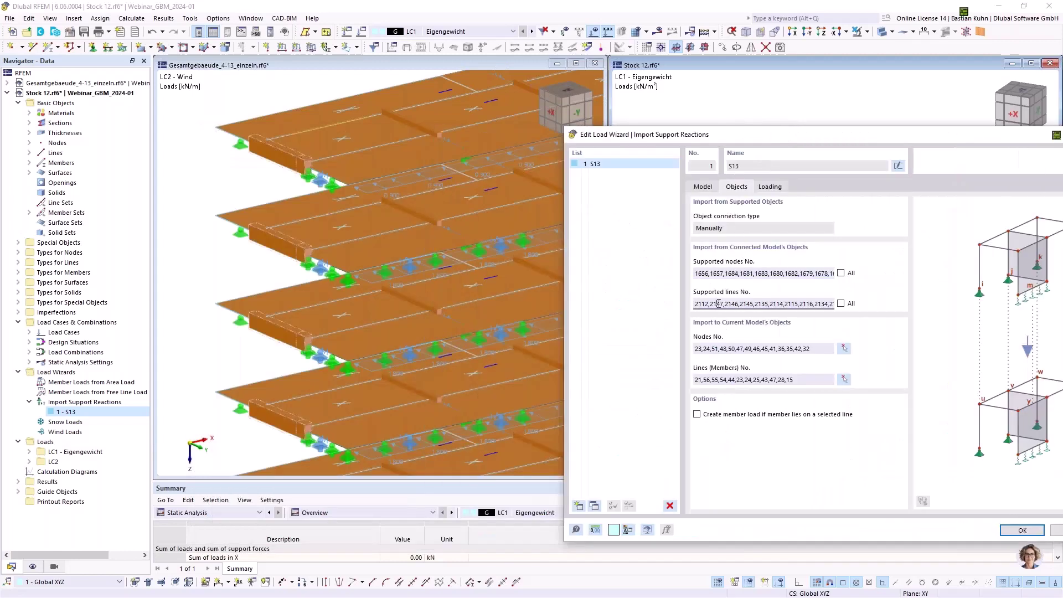
pyautogui.click(732, 380)
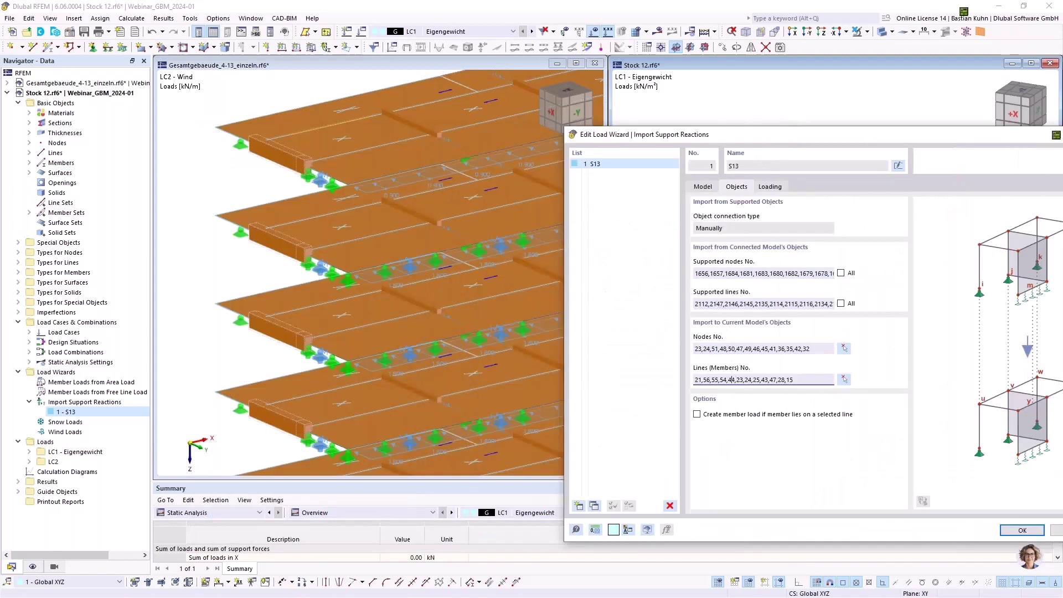
pyautogui.moveTo(844, 137); pyautogui.dragTo(364, 148)
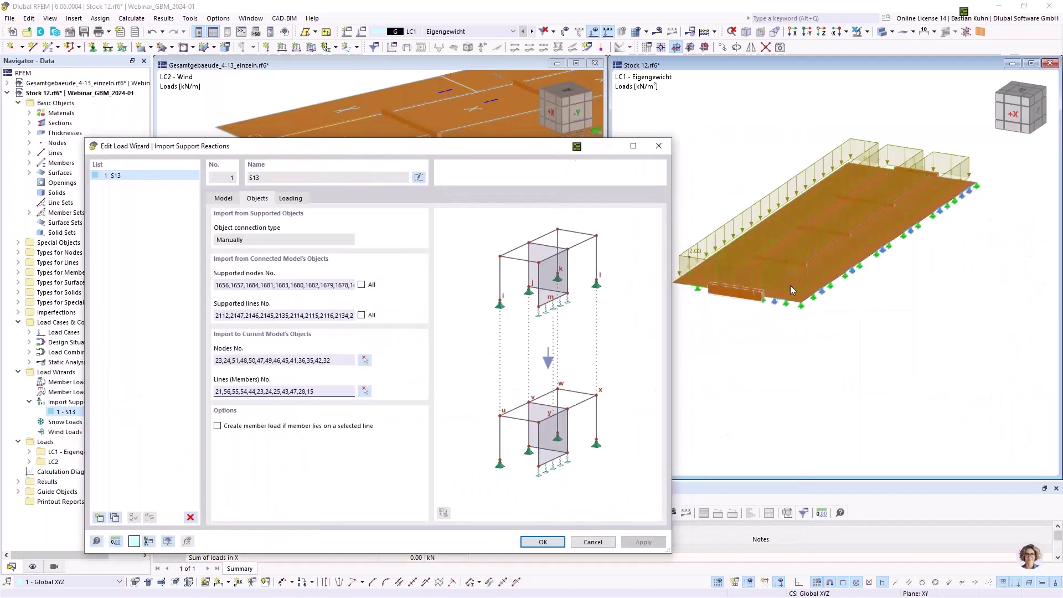
# Step: Show the S13 wizard's loading settings and inspect the load distribution options and the LC1 direction
pyautogui.click(289, 199)
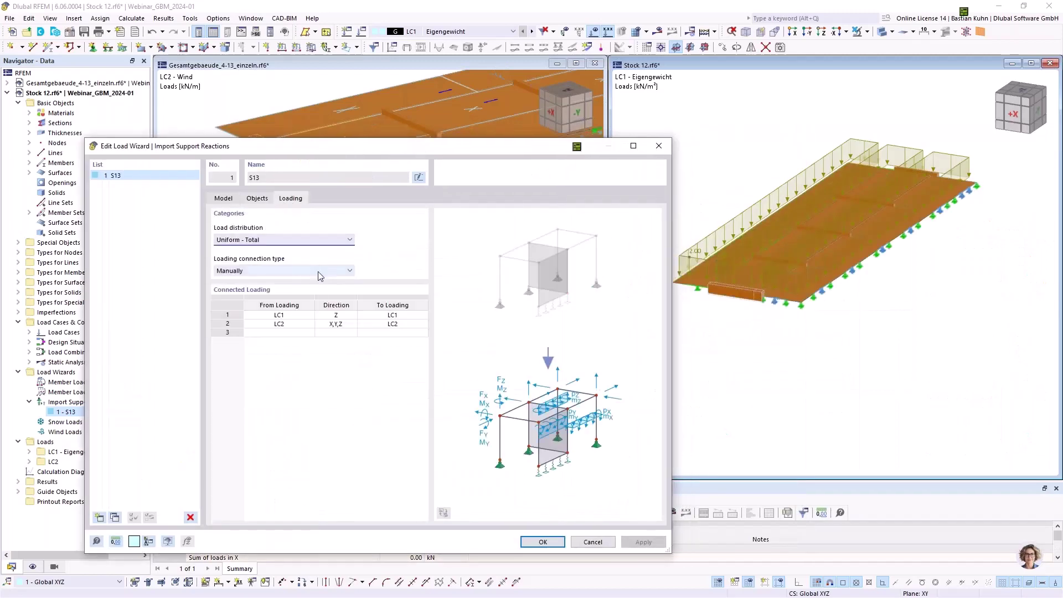
pyautogui.click(230, 241)
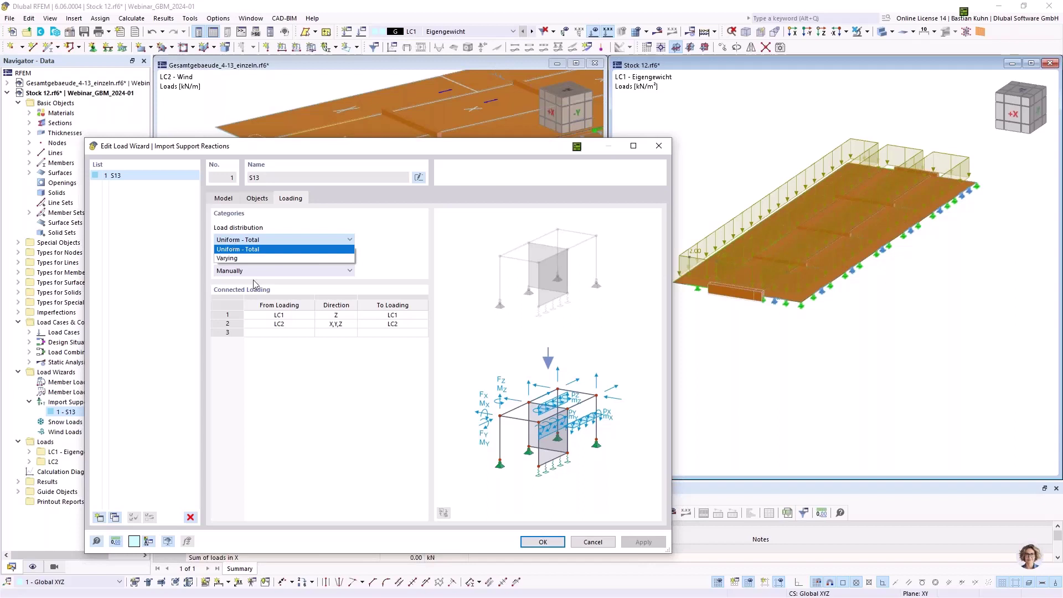
pyautogui.press('Down')
pyautogui.click(347, 318)
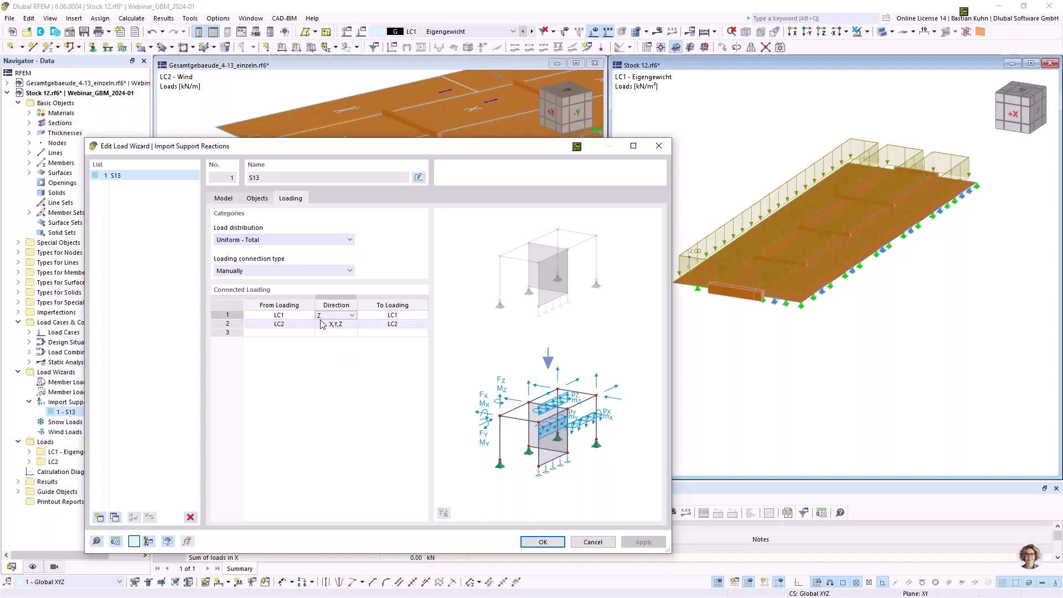
# Step: Review the LC1 and LC2 load case assignments and the LC2 direction options, and close the wizard without changes
pyautogui.click(303, 315)
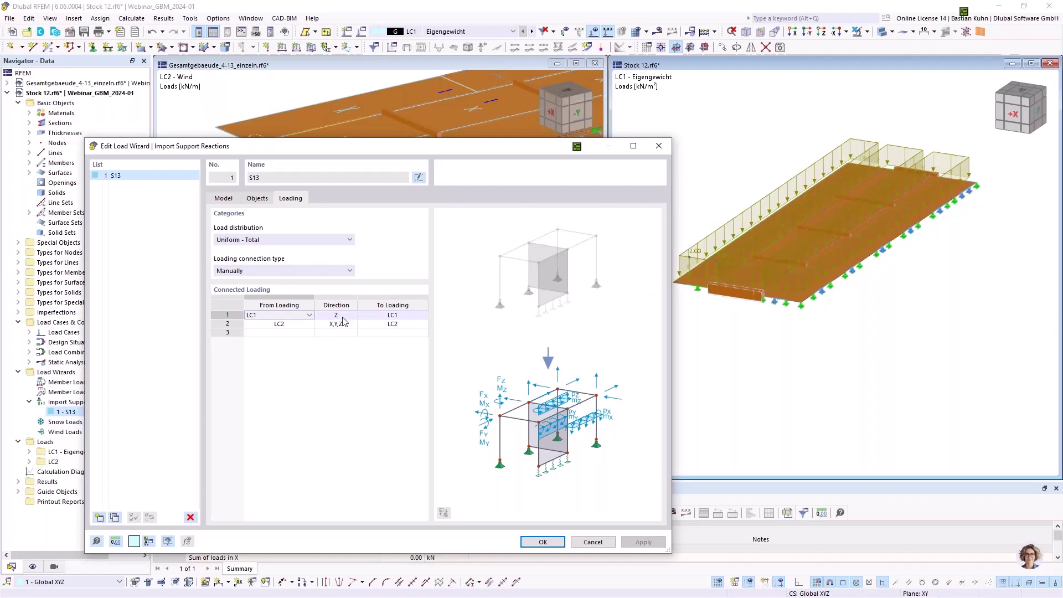
pyautogui.click(304, 324)
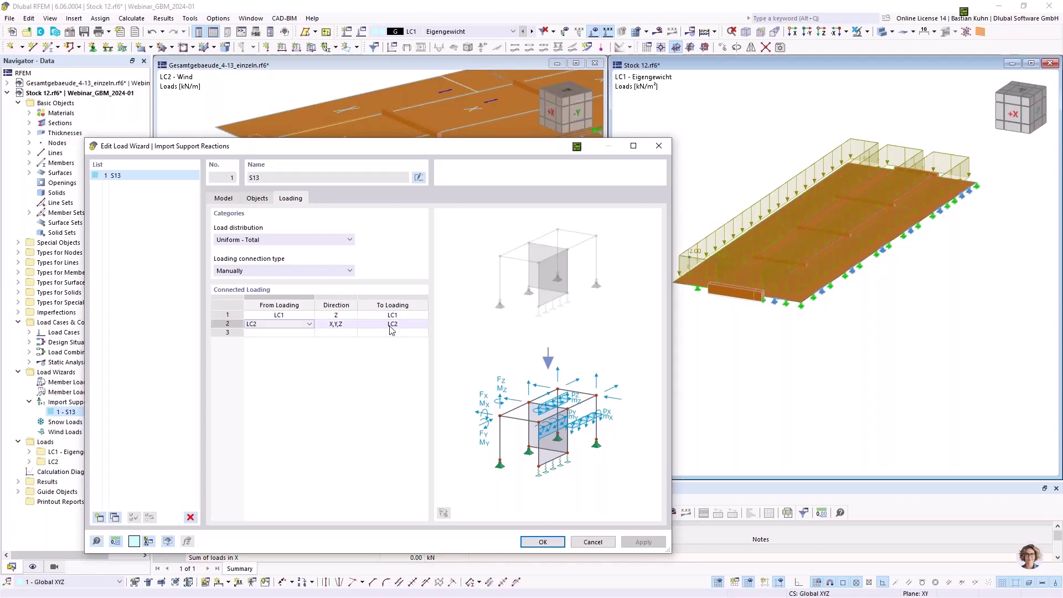
pyautogui.click(350, 327)
pyautogui.click(352, 325)
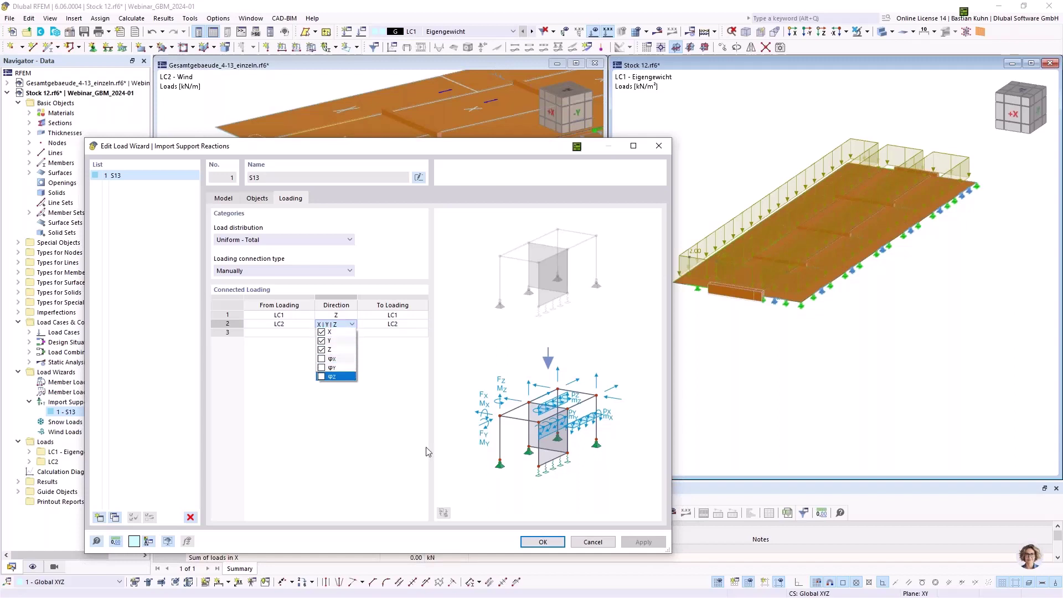
pyautogui.click(592, 543)
pyautogui.click(592, 542)
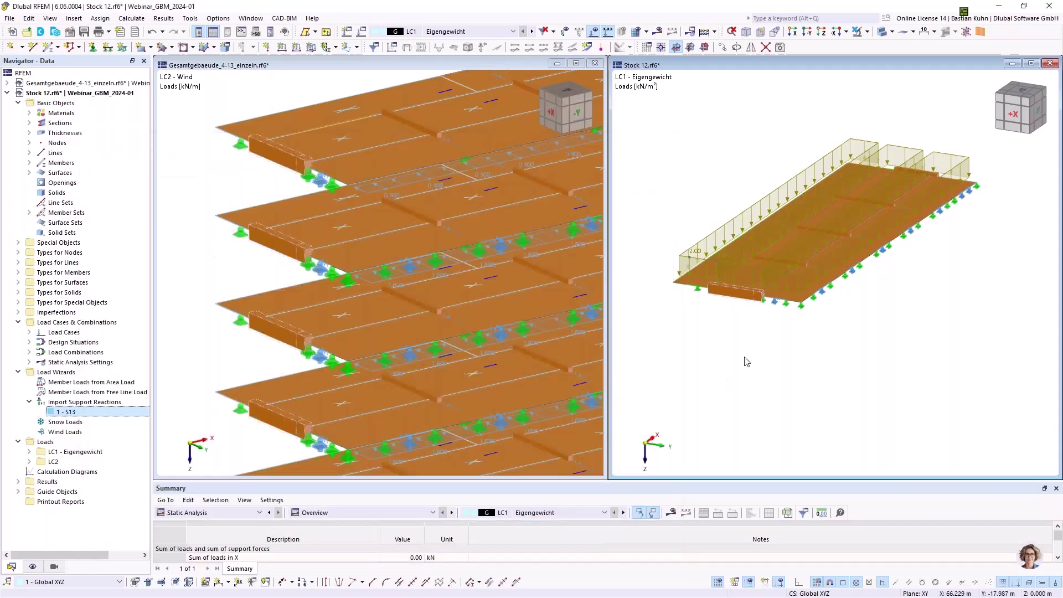
# Step: Display the LC1 static analysis results of the Stock 12 model and inspect the slab and the display settings for loads
pyautogui.click(657, 31)
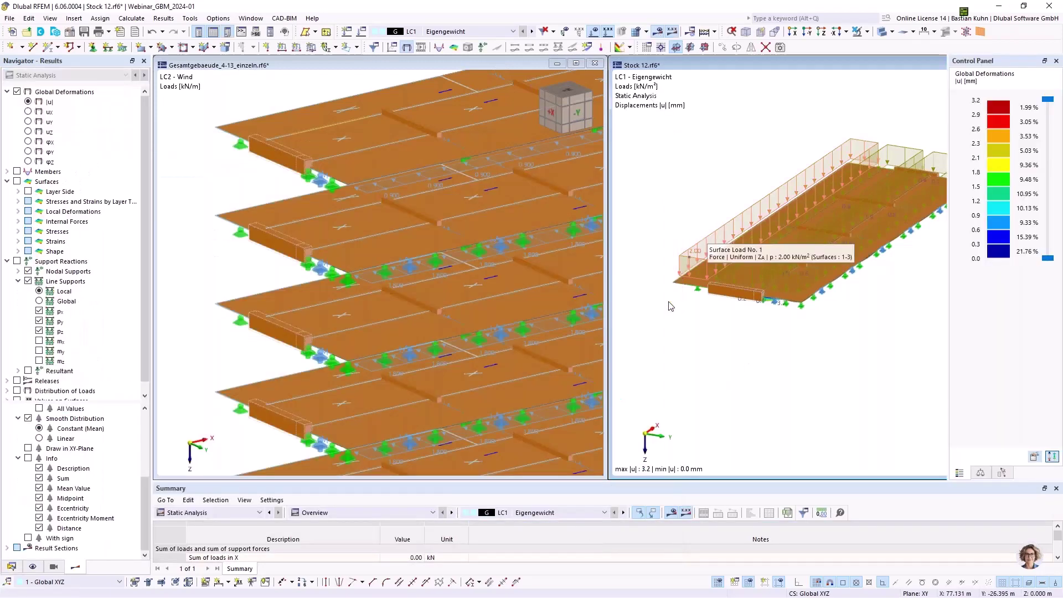
pyautogui.click(658, 31)
pyautogui.click(657, 32)
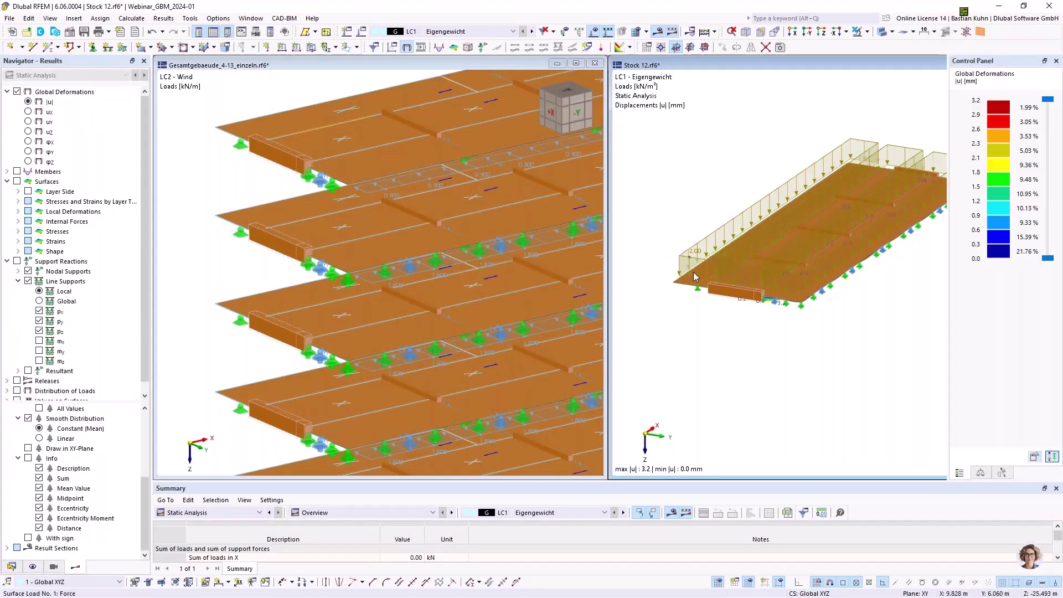
pyautogui.scroll(3, 629, 300)
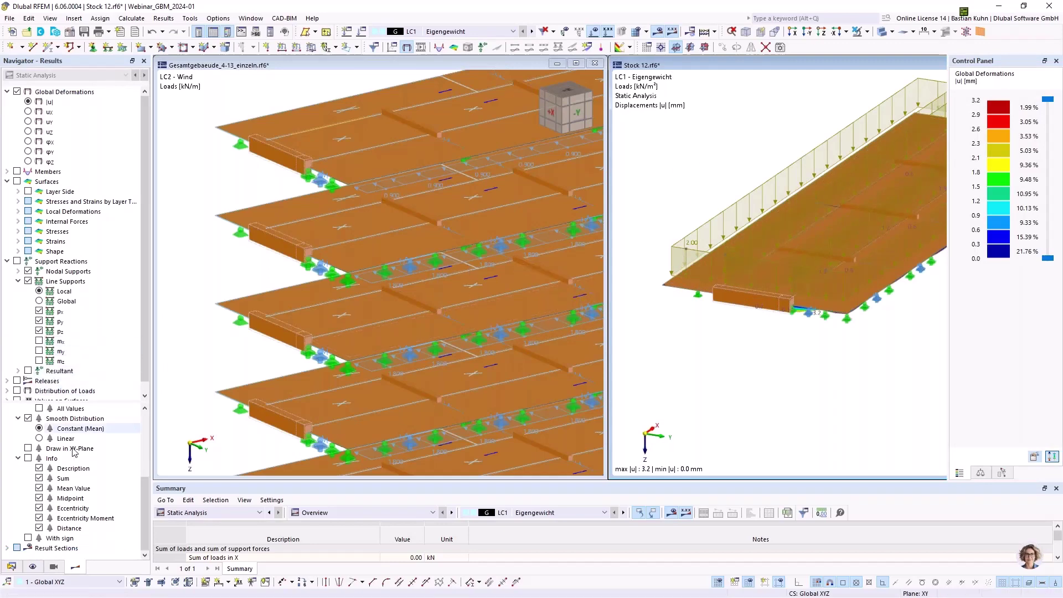
pyautogui.click(34, 565)
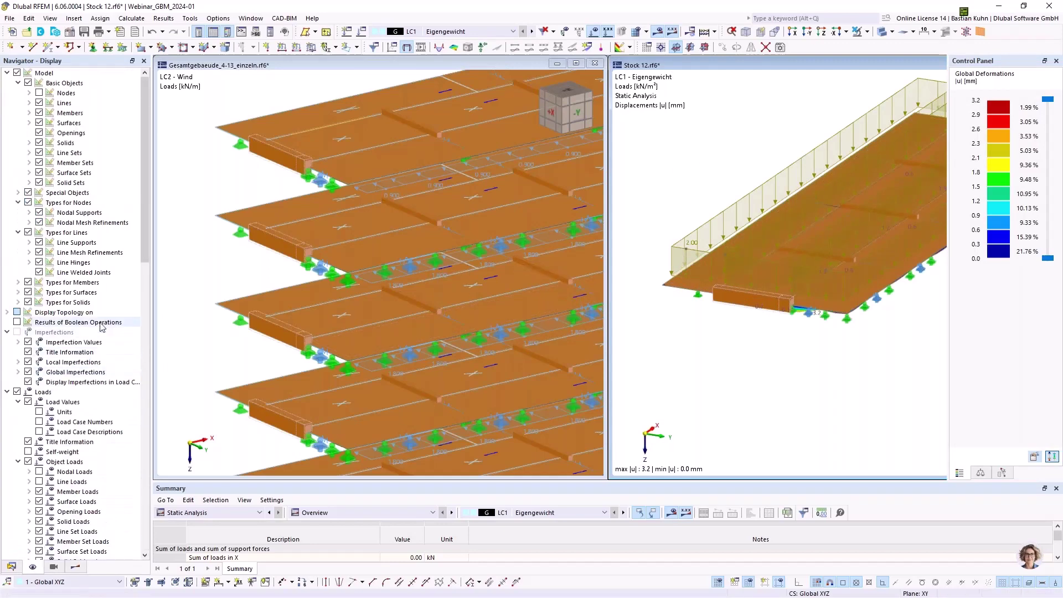
pyautogui.scroll(-5, 102, 326)
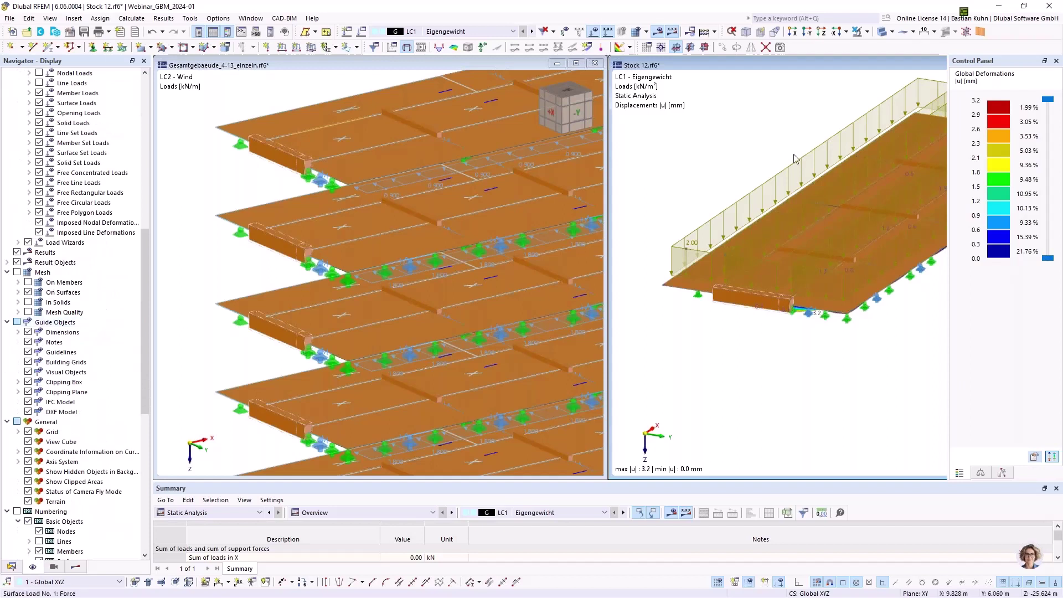
pyautogui.scroll(-3, 751, 157)
pyautogui.moveTo(762, 156); pyautogui.dragTo(727, 168, button='middle')
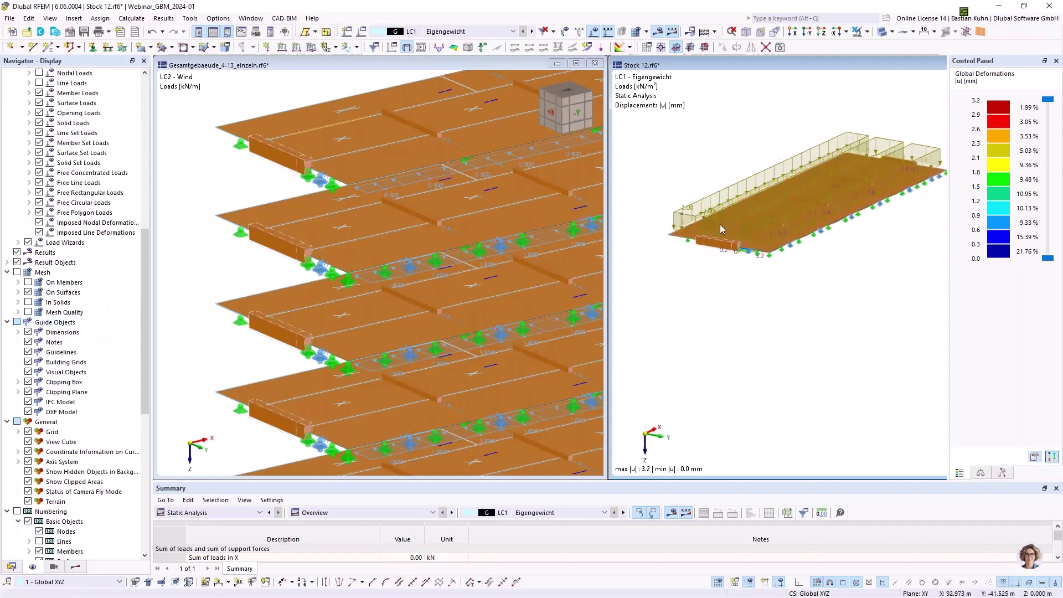
# Step: Switch the Stock 12 model to LC2 and turn on the display of line loads
pyautogui.click(531, 32)
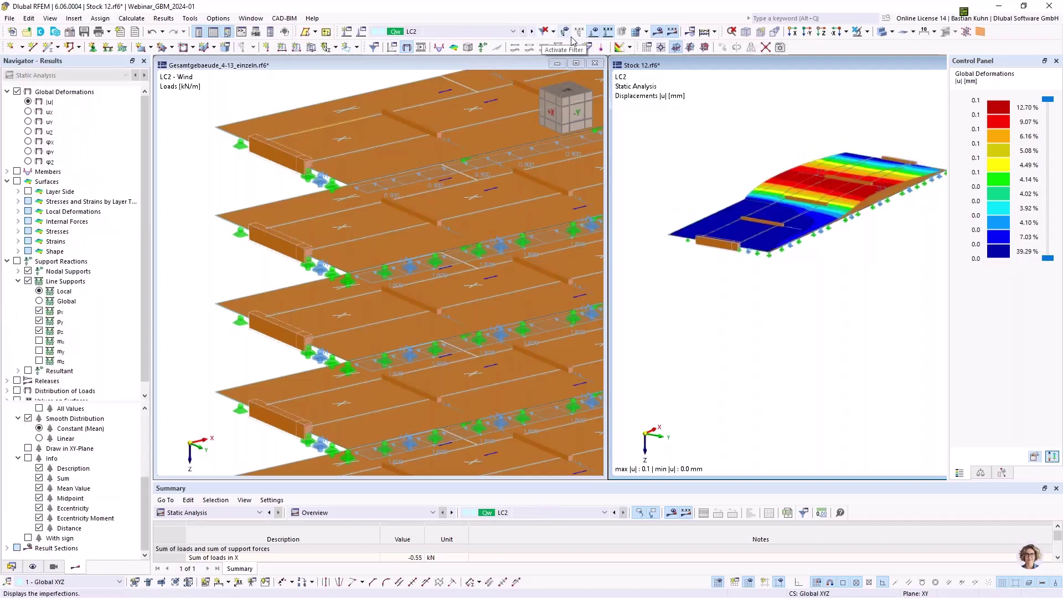
pyautogui.click(33, 566)
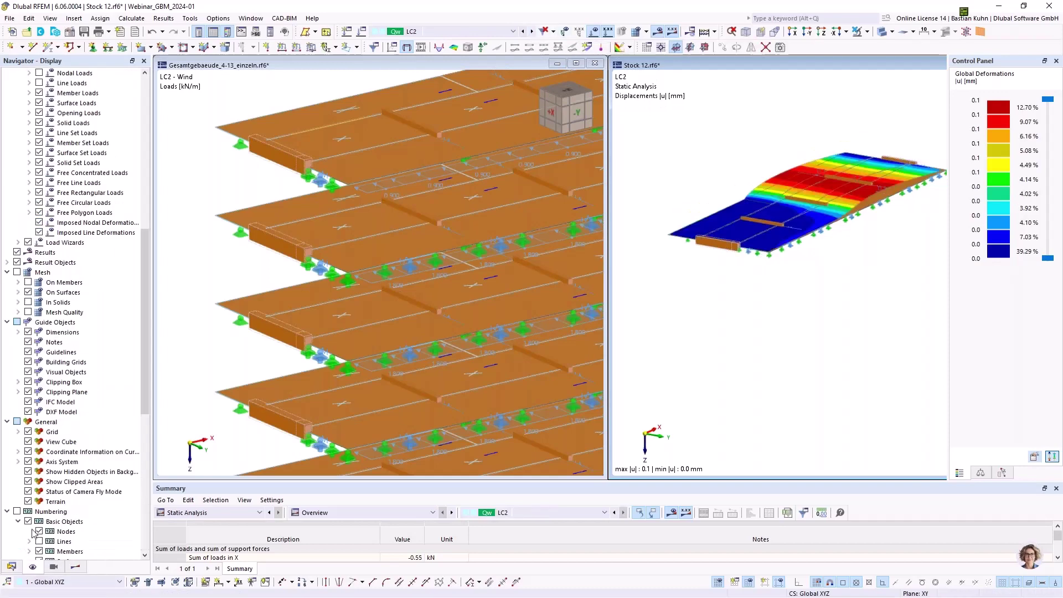
pyautogui.scroll(7, 48, 346)
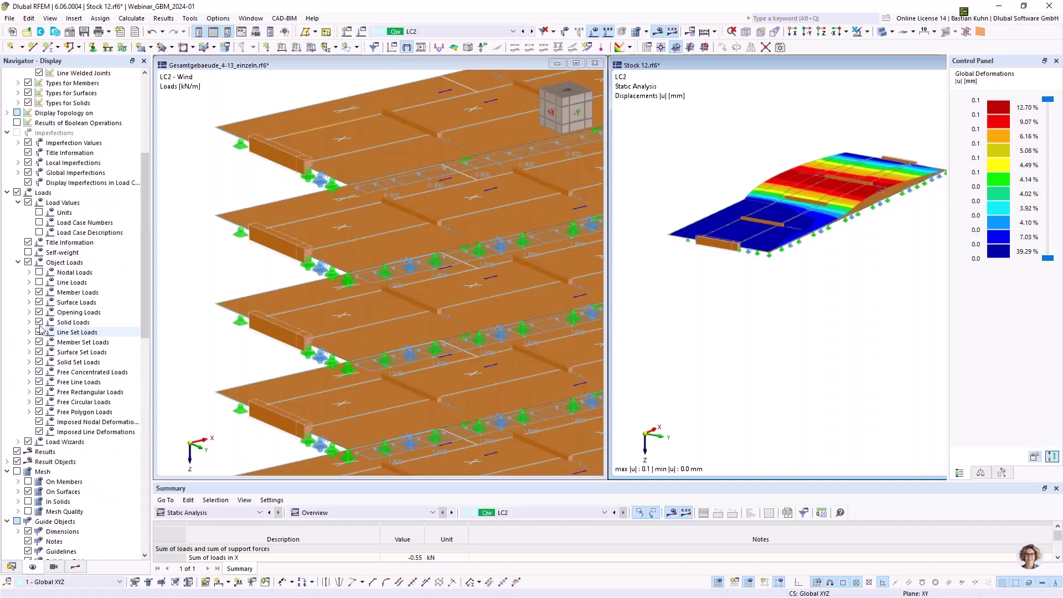
pyautogui.click(40, 283)
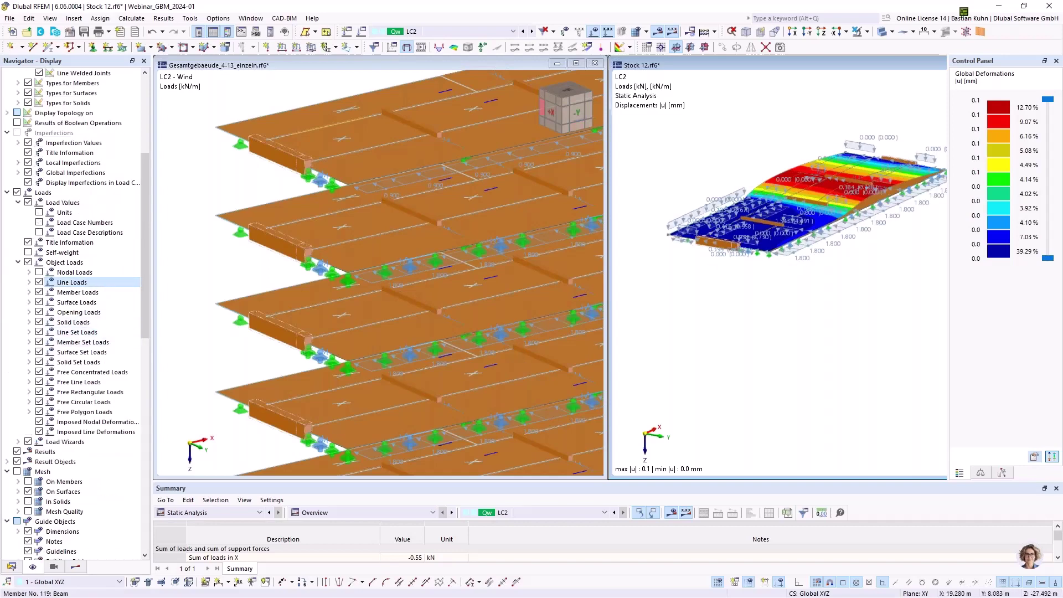
# Step: Return the Stock 12 model to LC1 Eigengewicht and examine the imported line loads along the slab edge
pyautogui.click(523, 32)
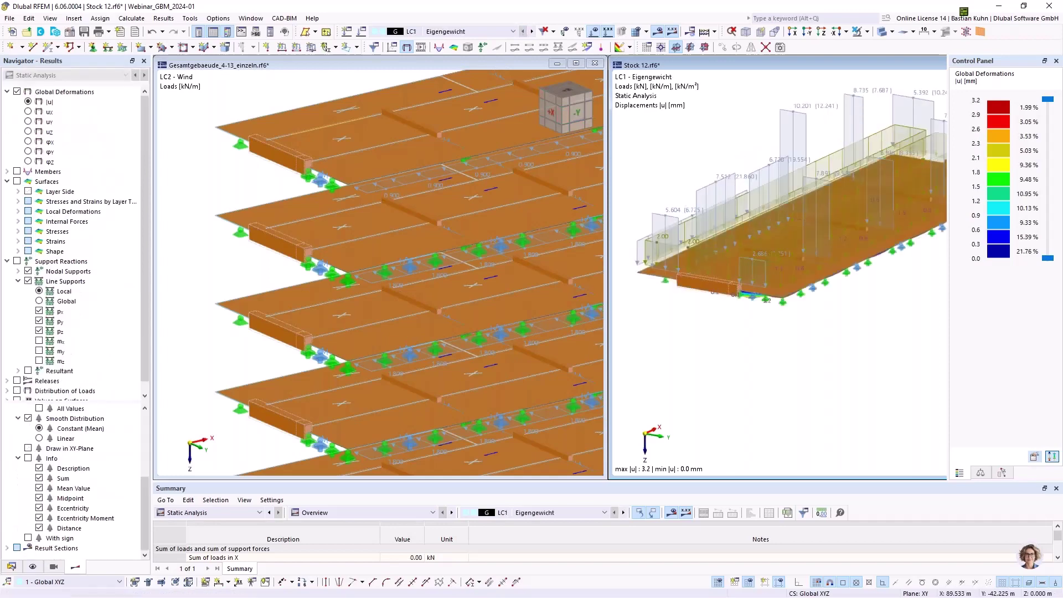
pyautogui.keyDown('ctrl'); pyautogui.moveTo(678, 196); pyautogui.dragTo(704, 195, button='middle'); pyautogui.keyUp('ctrl')
pyautogui.scroll(1, 706, 200)
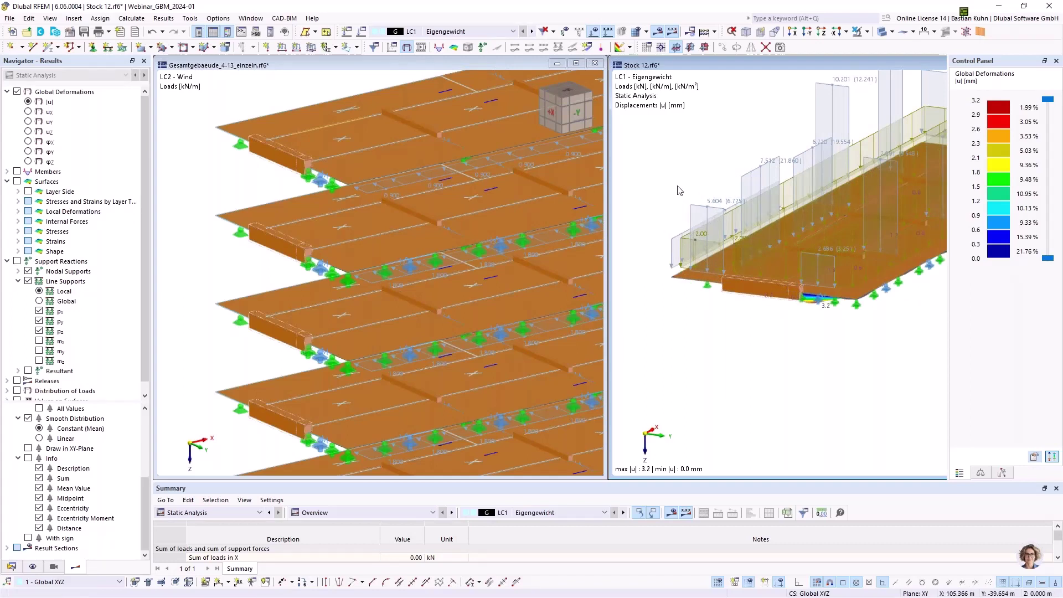
# Step: Activate the Gesamtgebaeude_4-13_einzeln model and show its support reactions for LC1 Eigengewicht
pyautogui.click(214, 170)
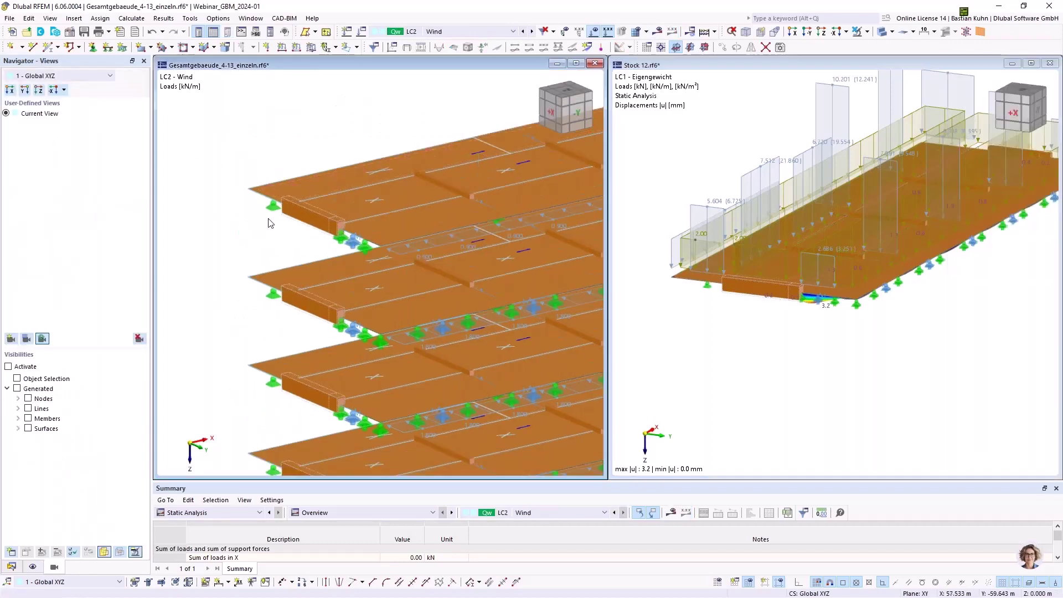
pyautogui.moveTo(270, 223); pyautogui.dragTo(301, 211, button='middle')
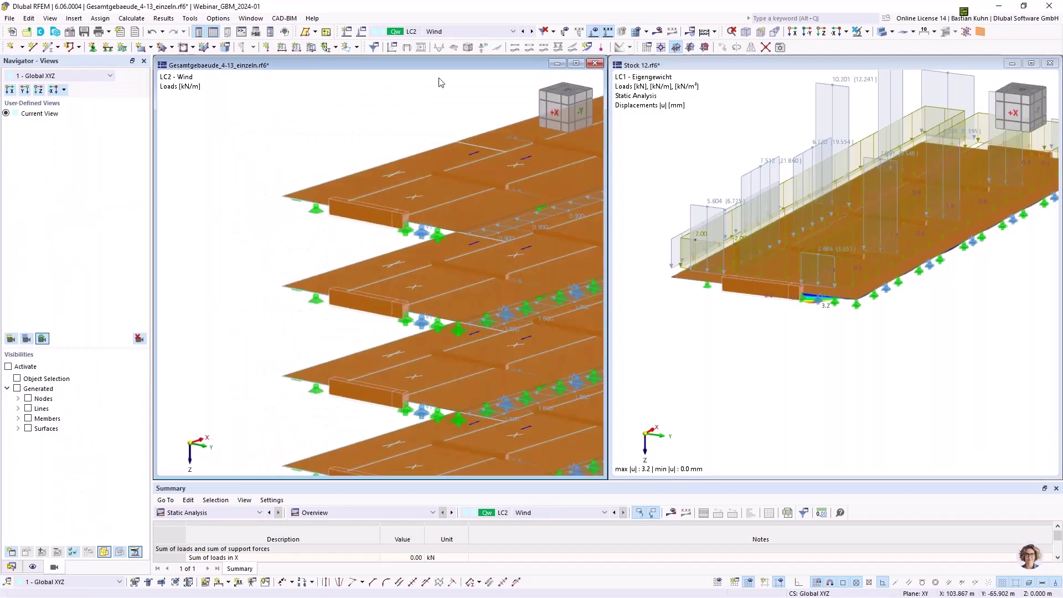
pyautogui.click(523, 31)
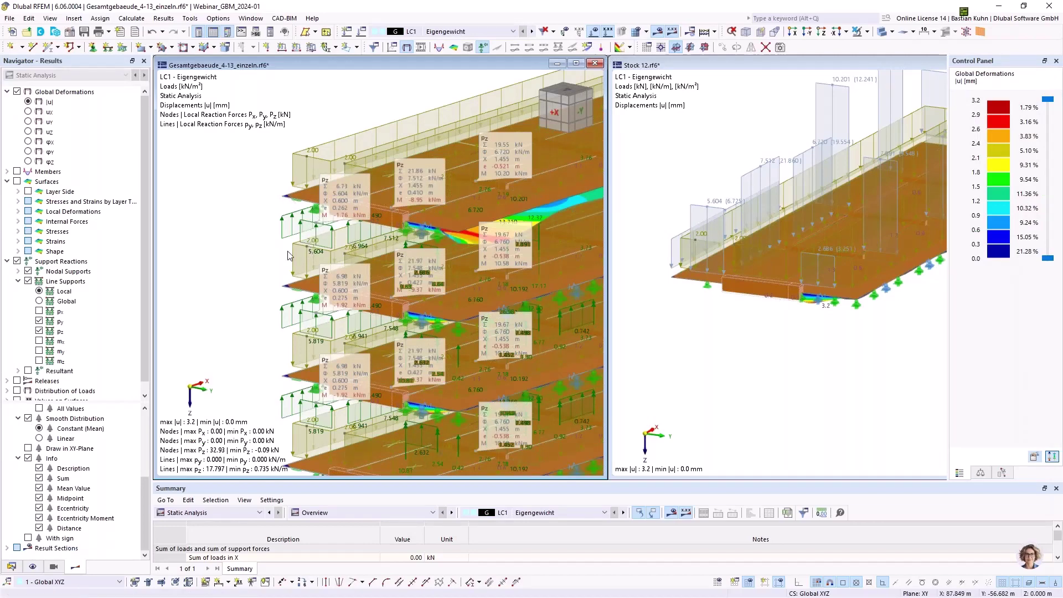
# Step: Hide the surface loads in the Gesamtgebaeude_4-13_einzeln model to expose the floor support reactions
pyautogui.click(33, 566)
pyautogui.click(40, 302)
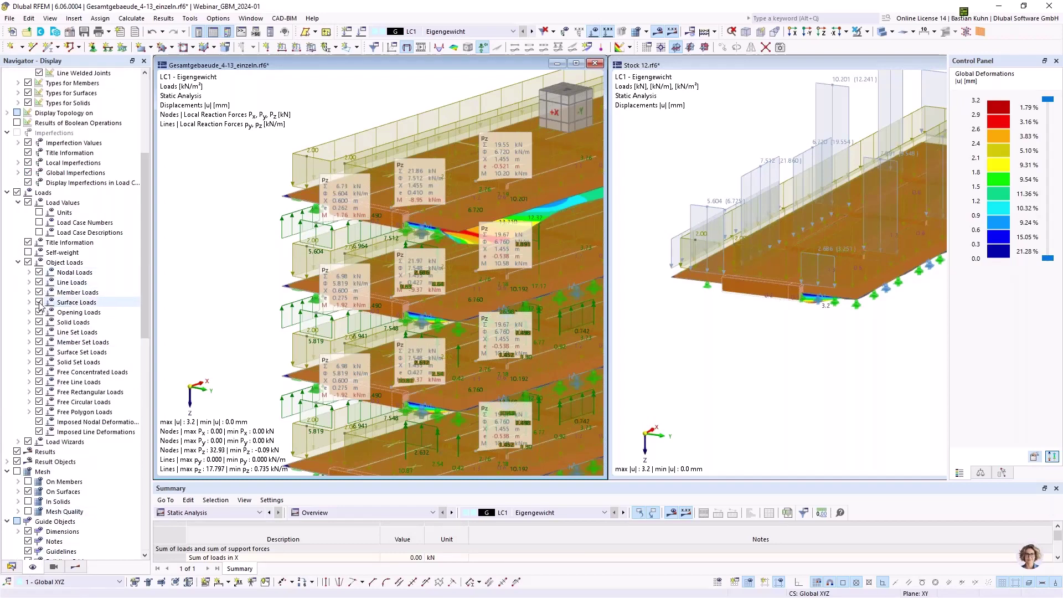
pyautogui.scroll(-1, 320, 242)
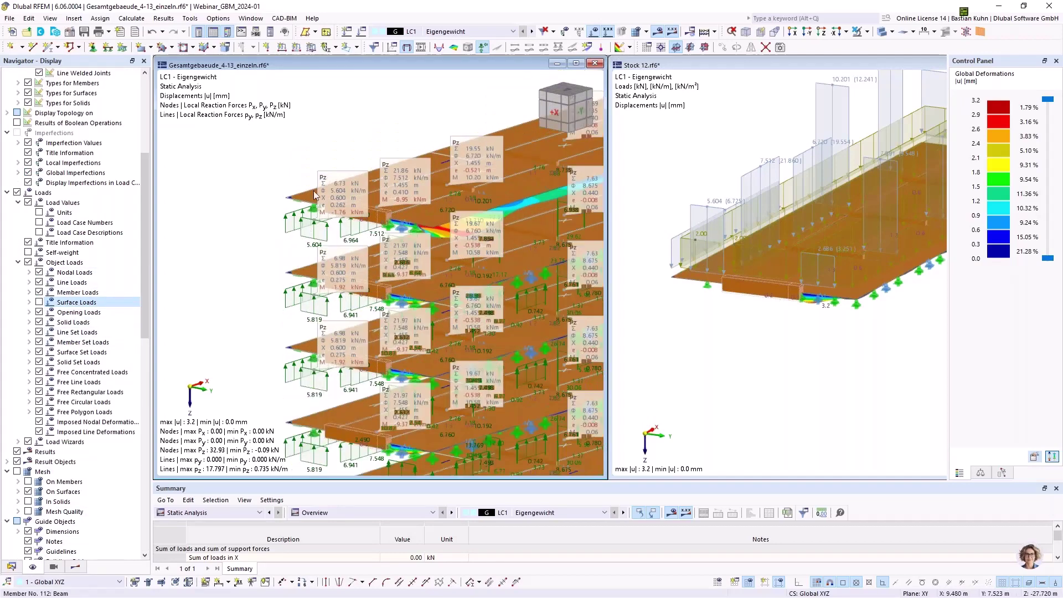
# Step: Display the support reactions in the Stock 12 model and compare its loads with the reactions of the separate floors
pyautogui.click(756, 131)
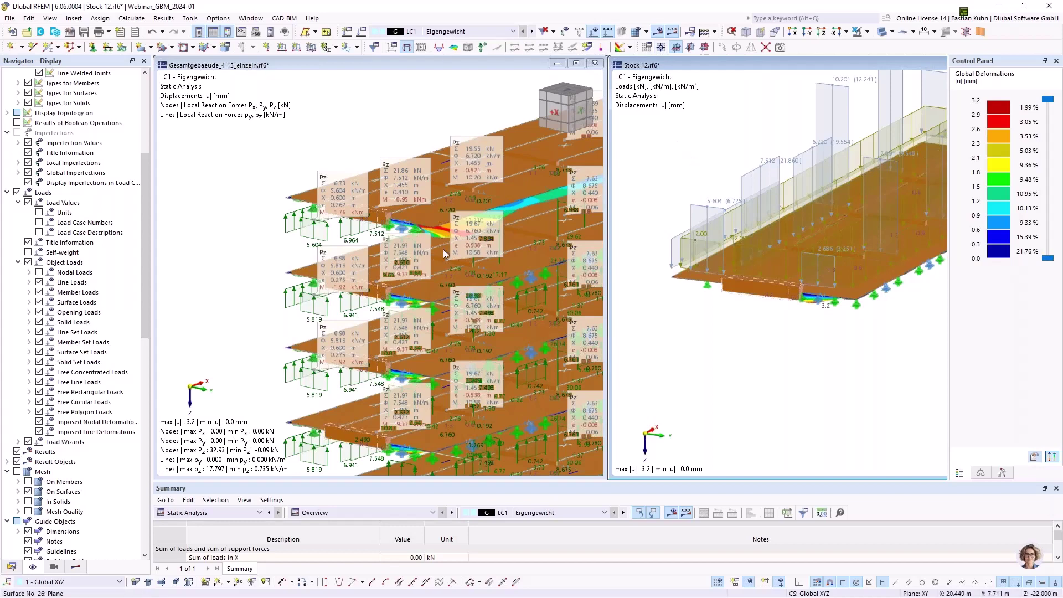
pyautogui.click(483, 47)
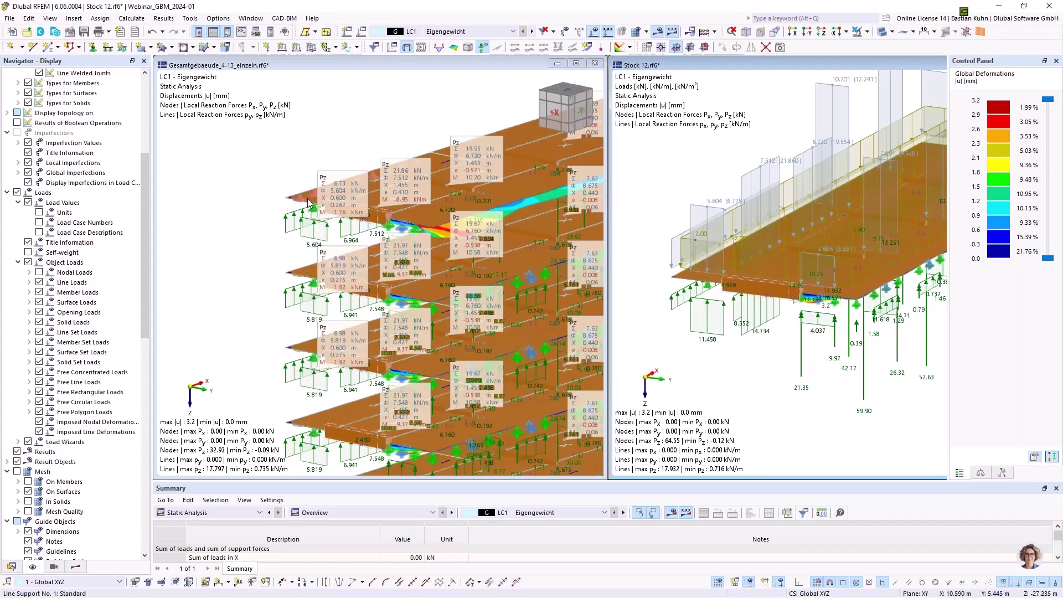
pyautogui.moveTo(306, 226)
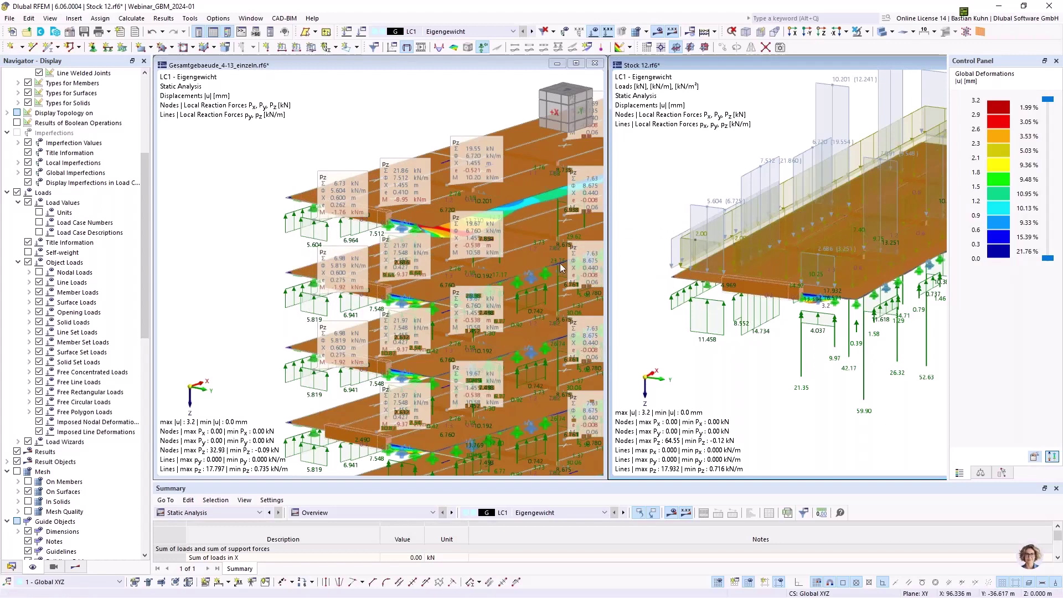
# Step: Switch the Stock 12 model to LC2 and examine the line loads and support reactions at the slab's front corner
pyautogui.click(532, 33)
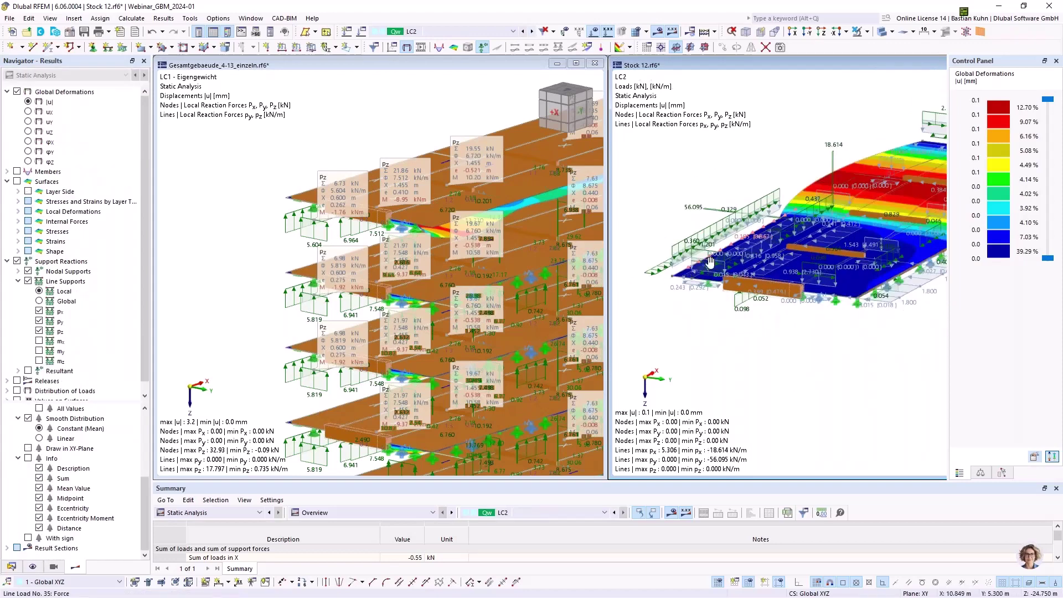
pyautogui.moveTo(712, 263); pyautogui.dragTo(724, 260, button='middle')
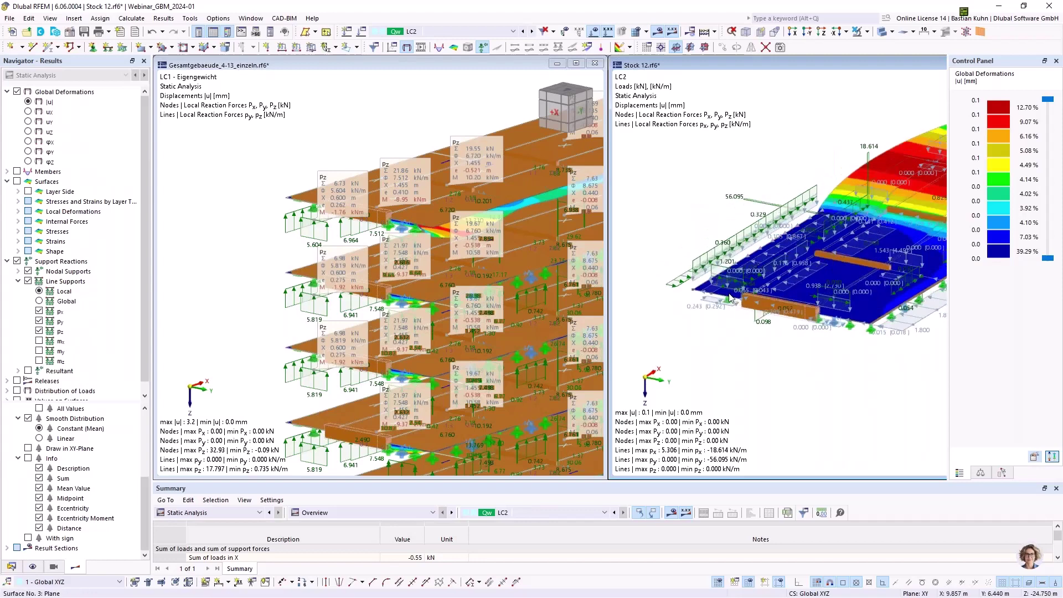
pyautogui.scroll(2, 730, 298)
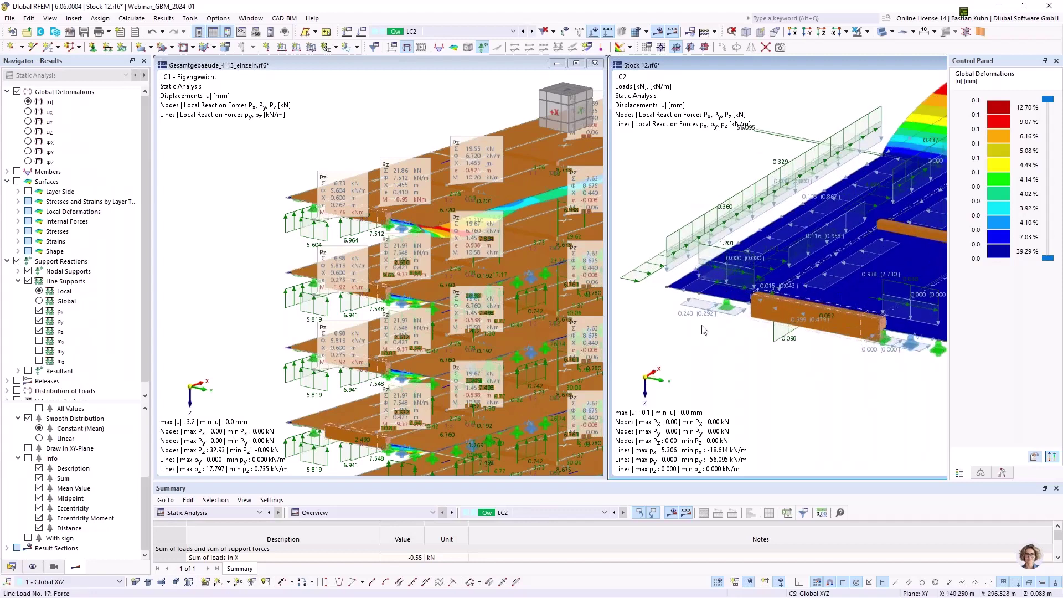
pyautogui.scroll(2, 719, 322)
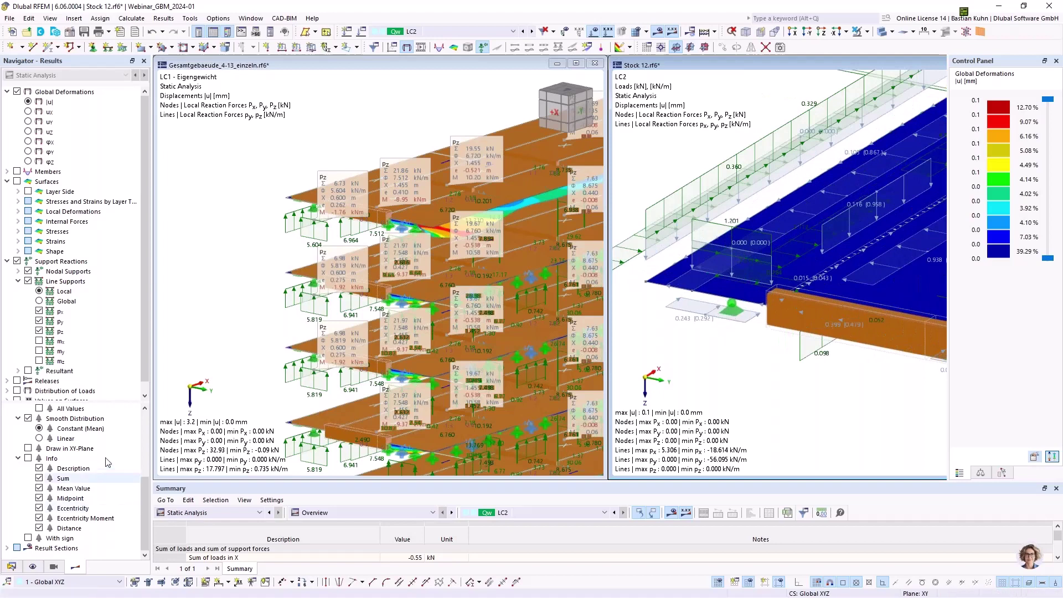
pyautogui.scroll(-1, 89, 389)
pyautogui.scroll(1, 89, 389)
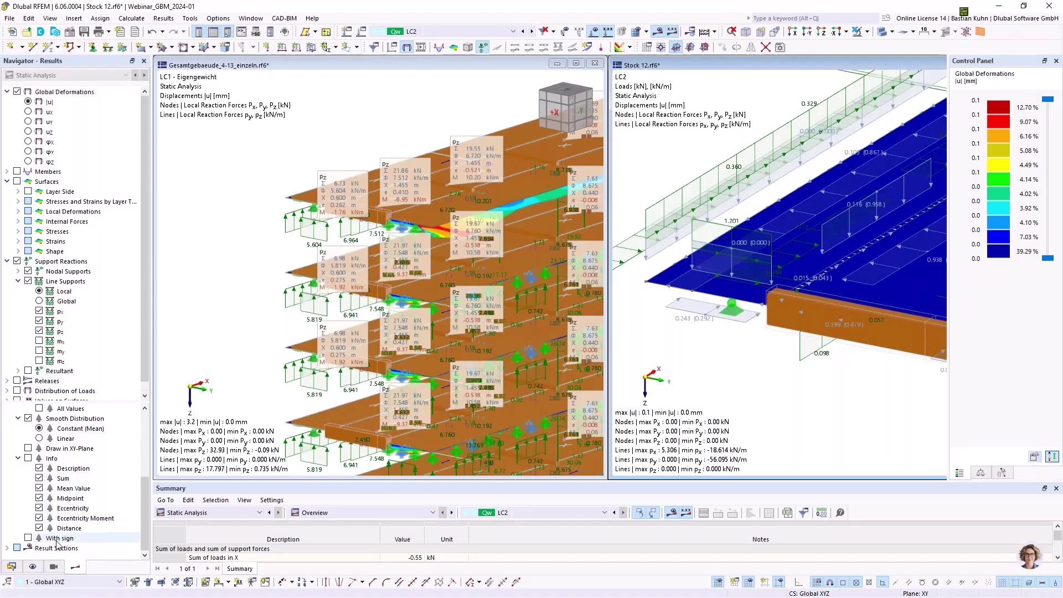
# Step: Show the support reaction info labels and isolate the slab surface at the front corner of the Stock 12 model
pyautogui.click(28, 458)
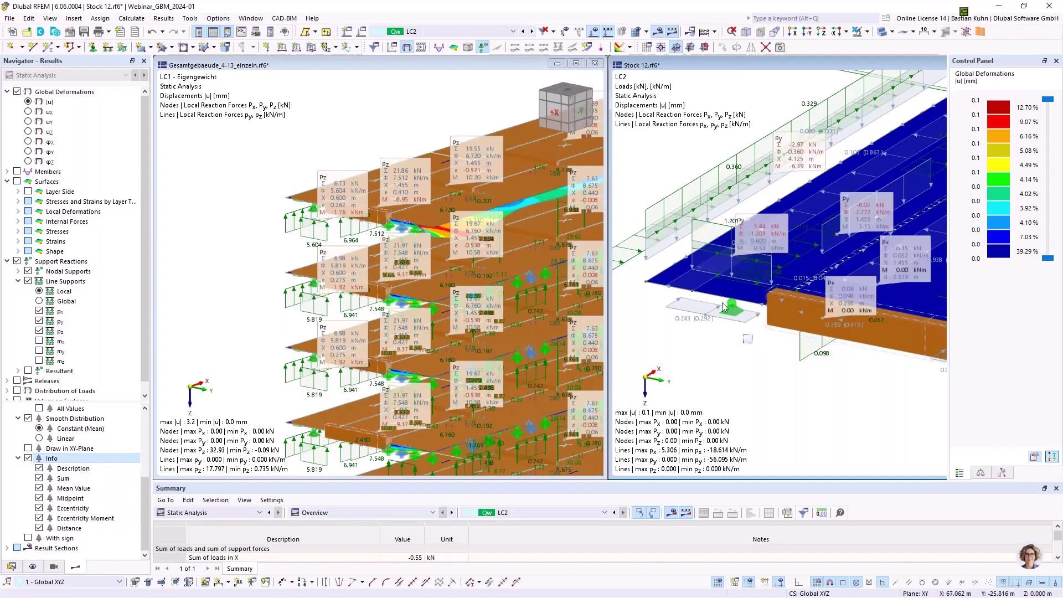
pyautogui.click(704, 279)
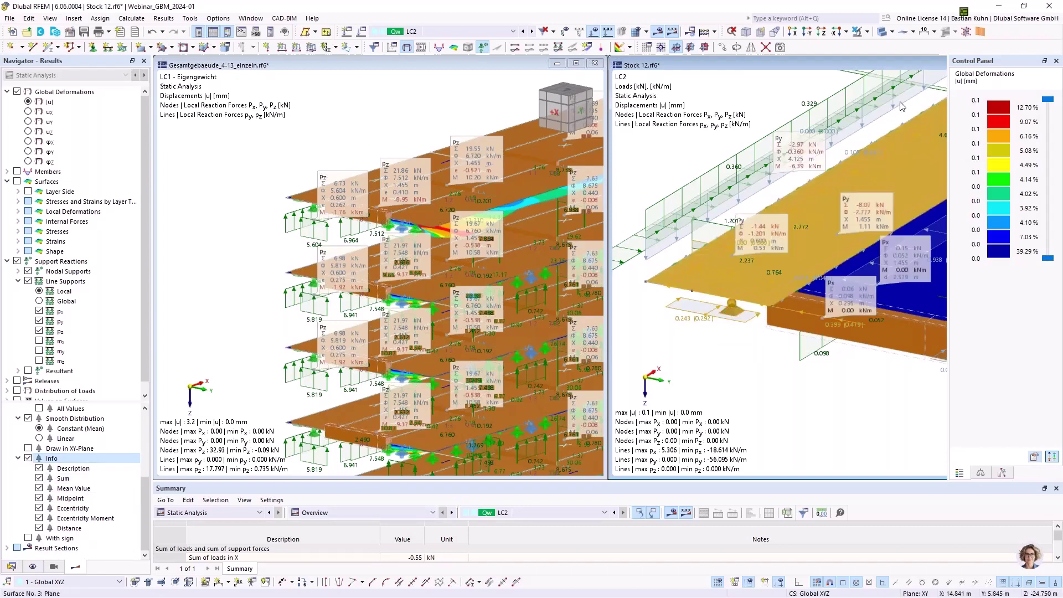
pyautogui.click(868, 32)
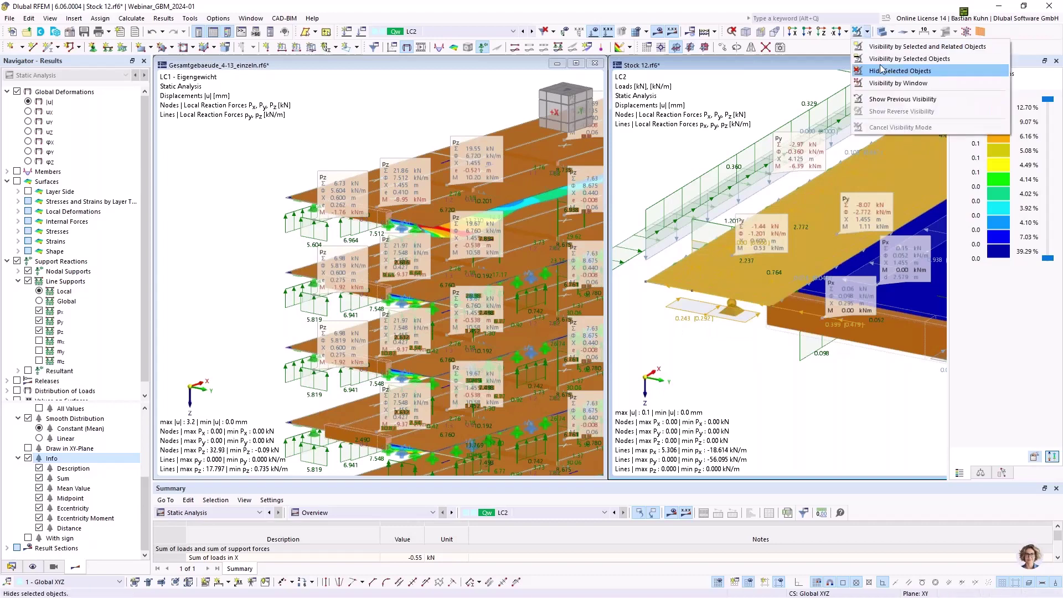
pyautogui.click(883, 59)
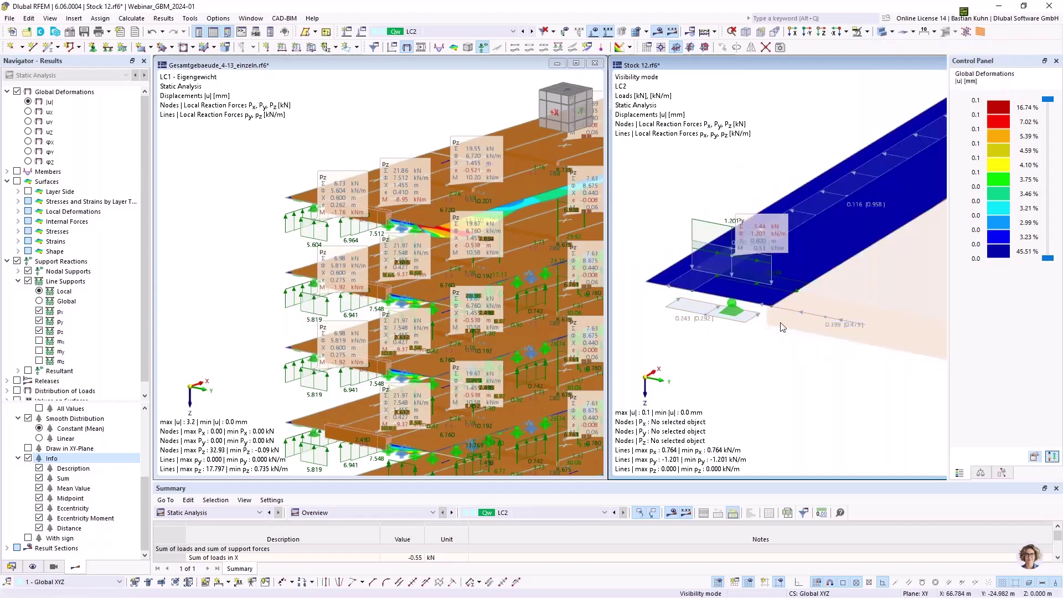
pyautogui.scroll(2, 736, 263)
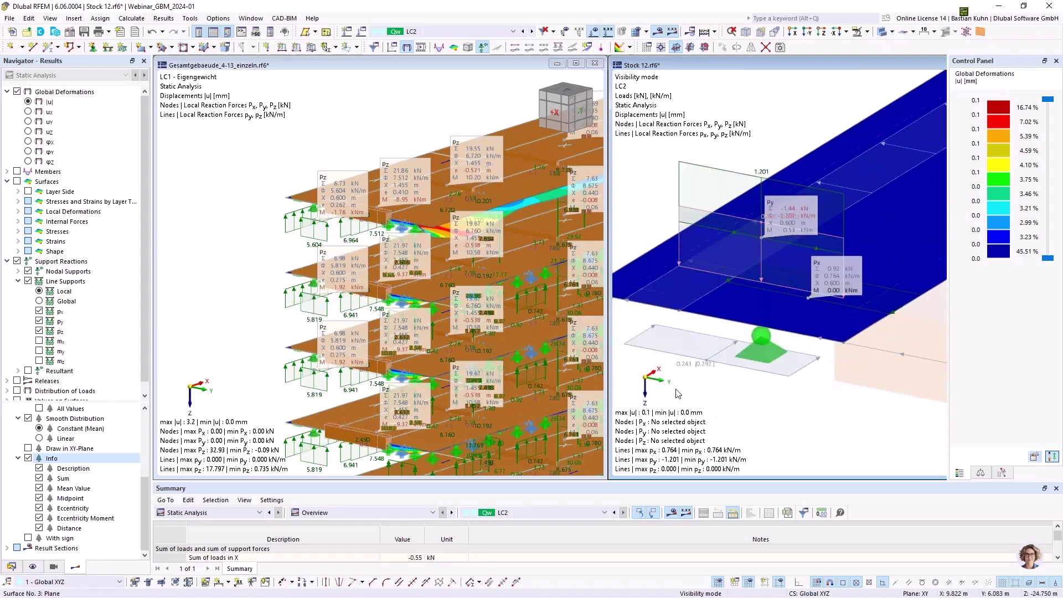
# Step: Switch the Gesamtgebaeude_4-13_einzeln model to LC2 Wind and isolate the top floor's corner slab to compare its support reaction with Stock 12
pyautogui.click(433, 132)
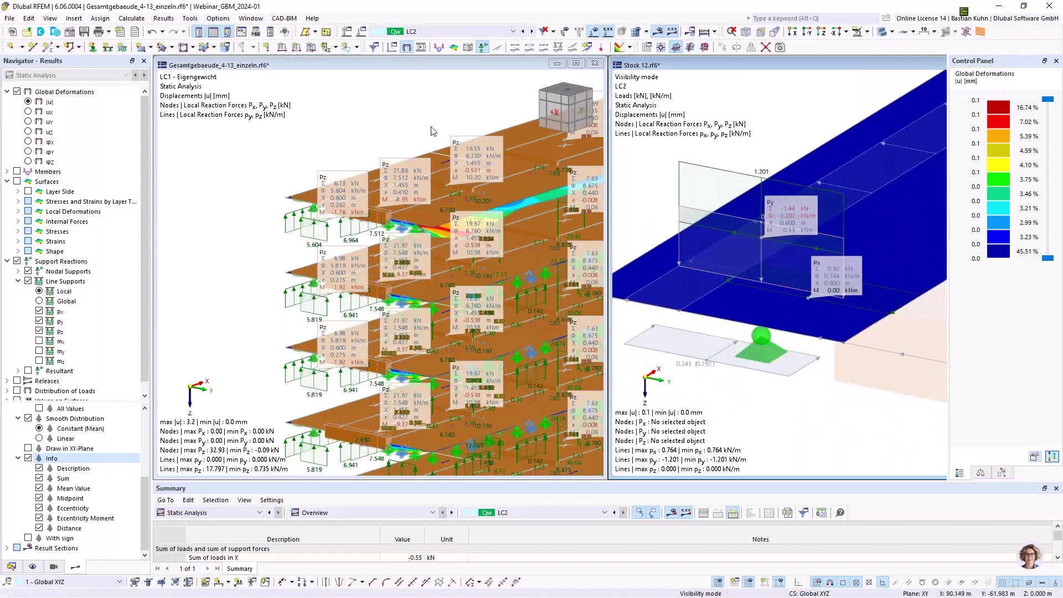
pyautogui.click(532, 32)
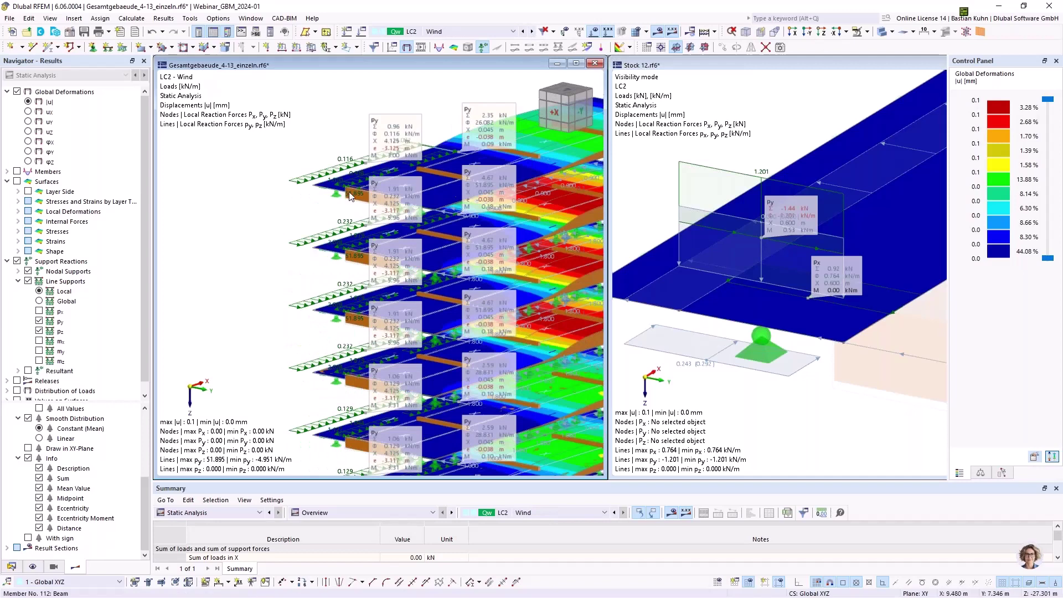
pyautogui.scroll(3, 332, 191)
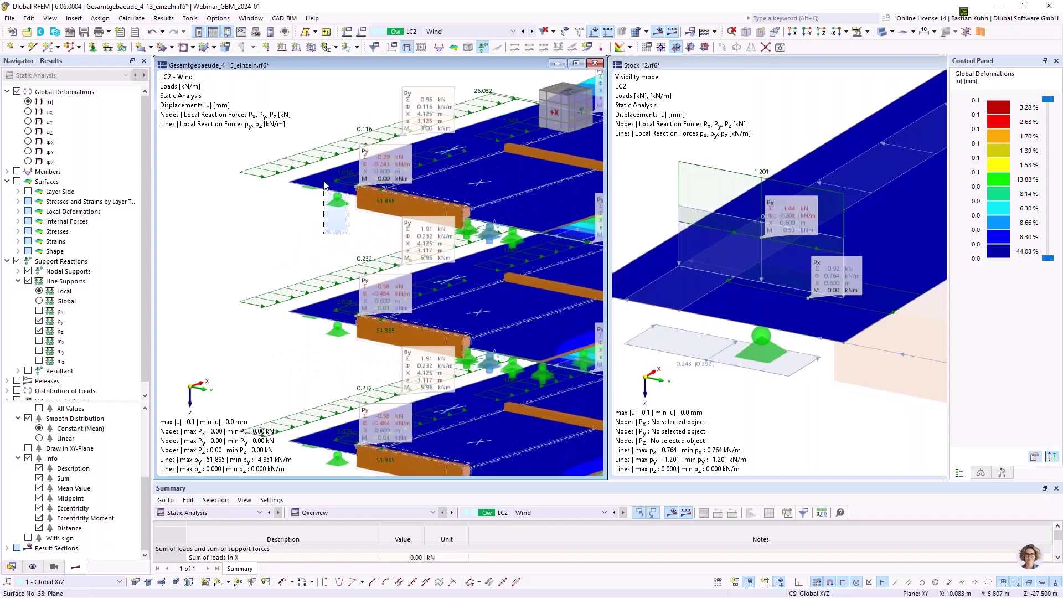
pyautogui.click(855, 33)
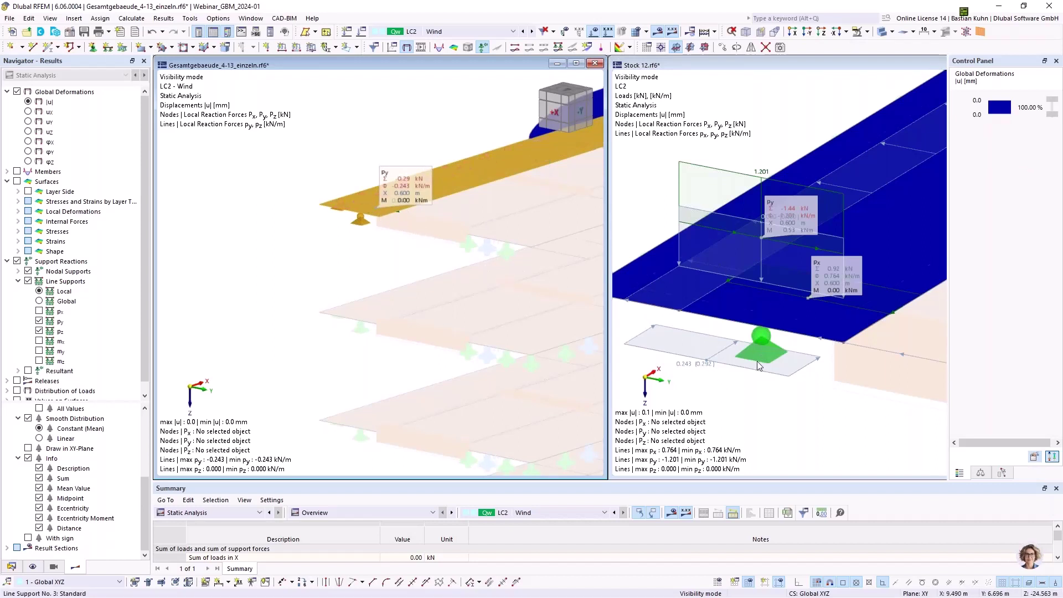
pyautogui.scroll(-2, 750, 308)
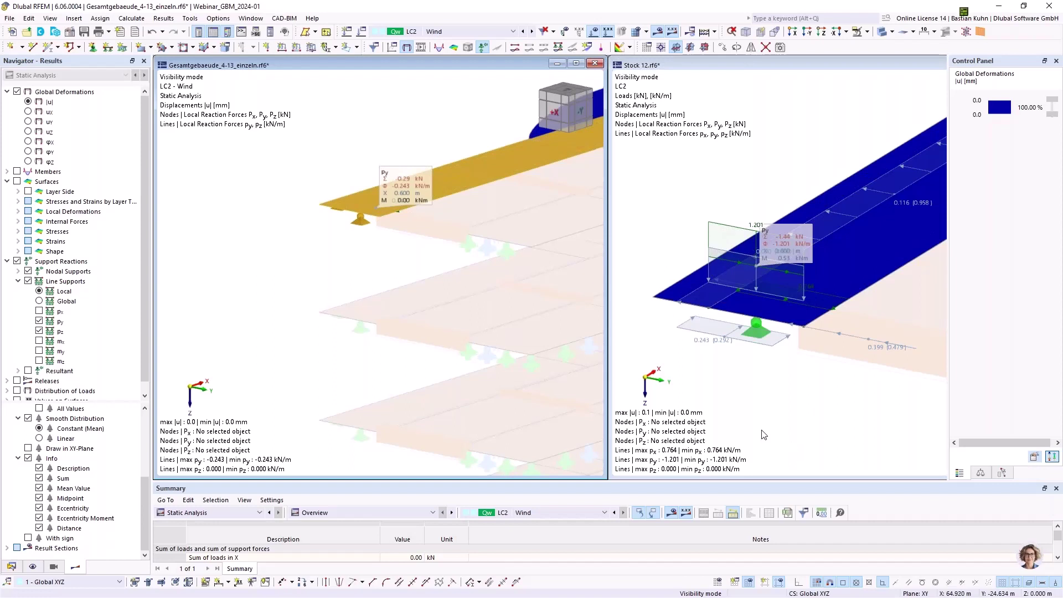
pyautogui.scroll(-1, 892, 470)
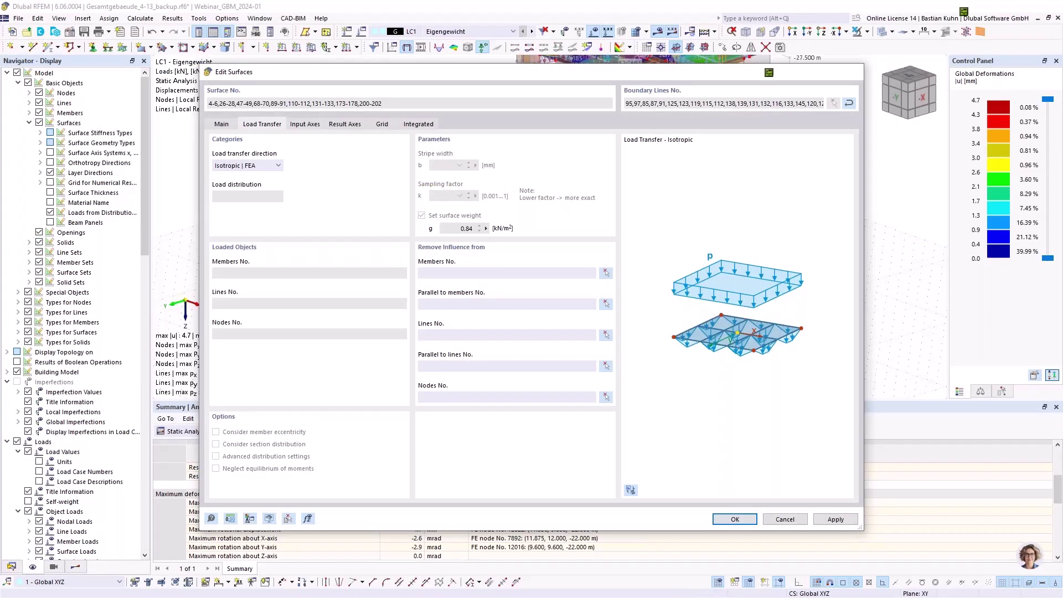
# Step: Discard the surface editing dialog and display the Walls | Global 3D Calculation results for LC2 Wind in the Gesamtgebaeude_4-13 model
pyautogui.click(785, 519)
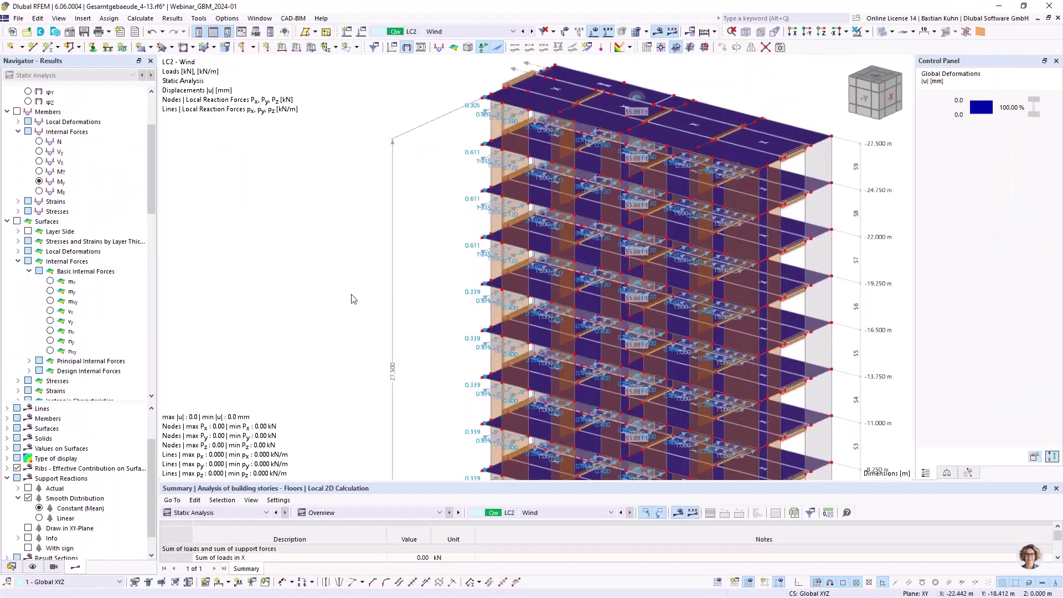
pyautogui.scroll(-2, 350, 299)
pyautogui.scroll(-2, 350, 299)
pyautogui.moveTo(346, 261); pyautogui.dragTo(339, 229, button='middle')
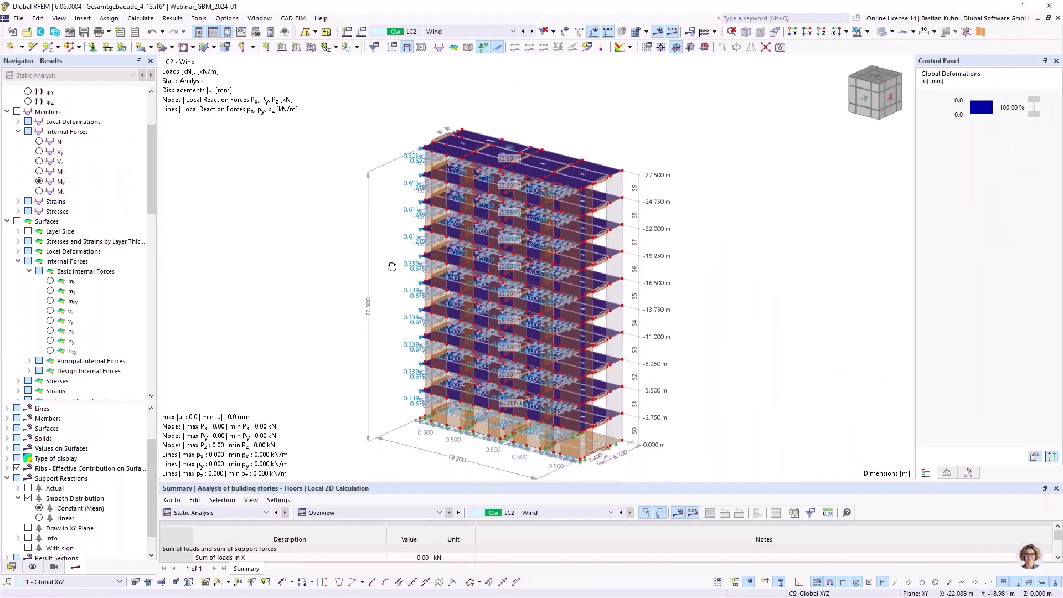
pyautogui.keyDown('ctrl'); pyautogui.moveTo(392, 266); pyautogui.dragTo(623, 244, button='middle'); pyautogui.keyUp('ctrl')
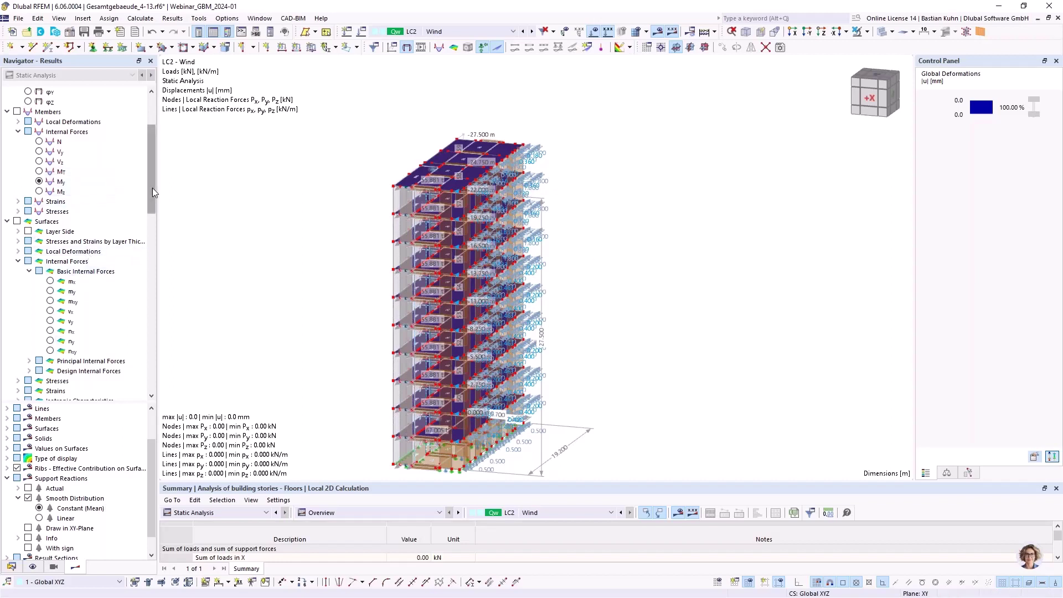
pyautogui.scroll(4, 152, 191)
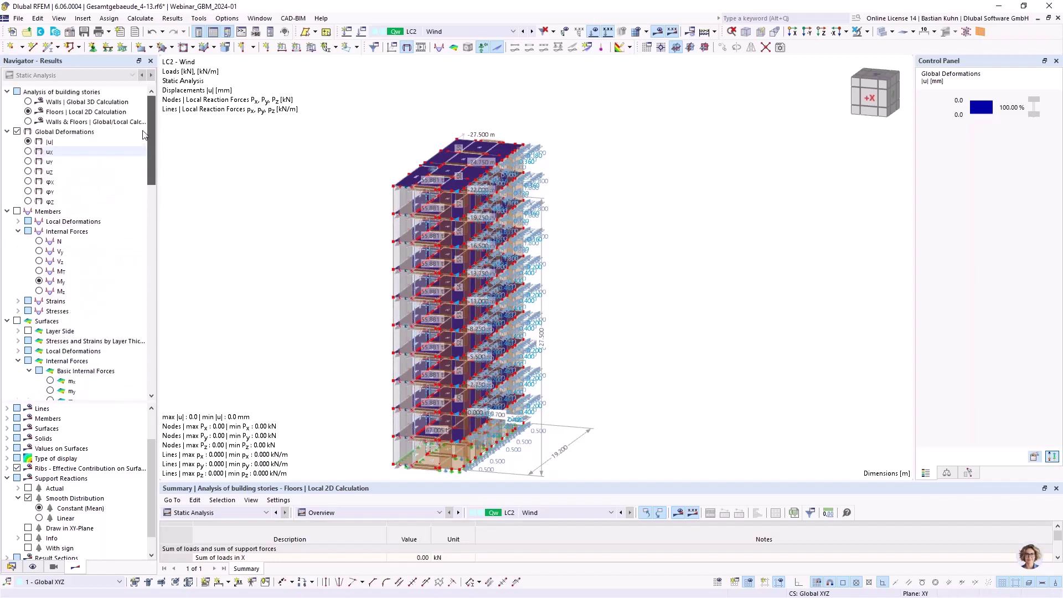
pyautogui.click(28, 102)
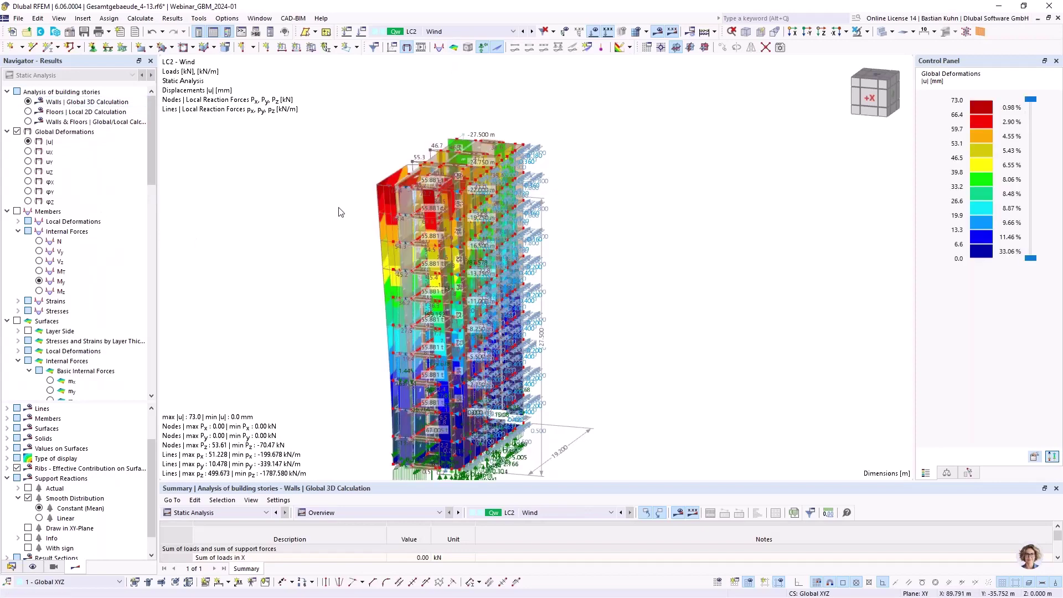
pyautogui.scroll(5, 403, 195)
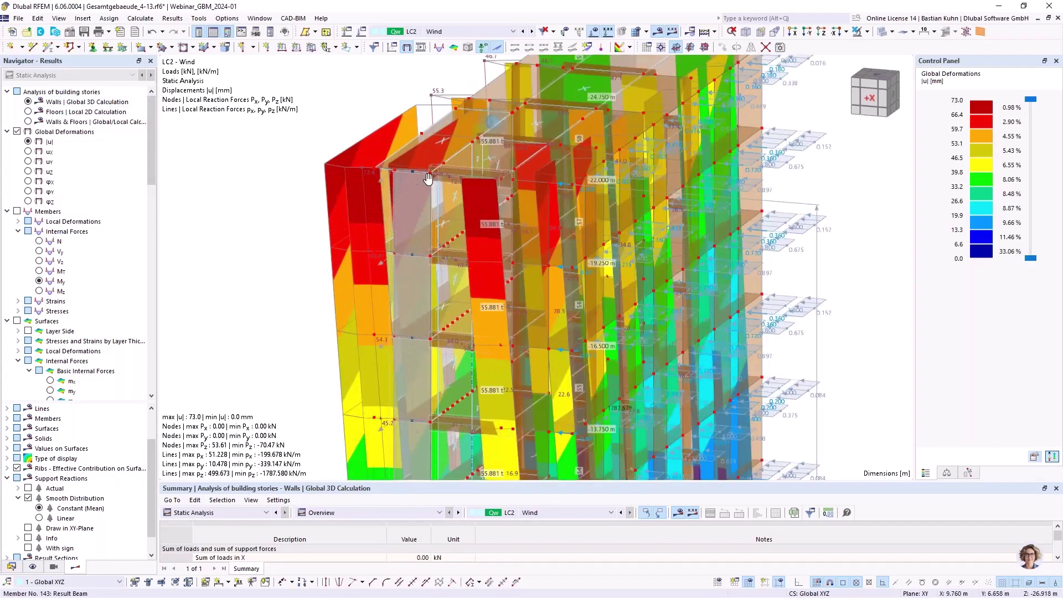
pyautogui.scroll(4, 427, 178)
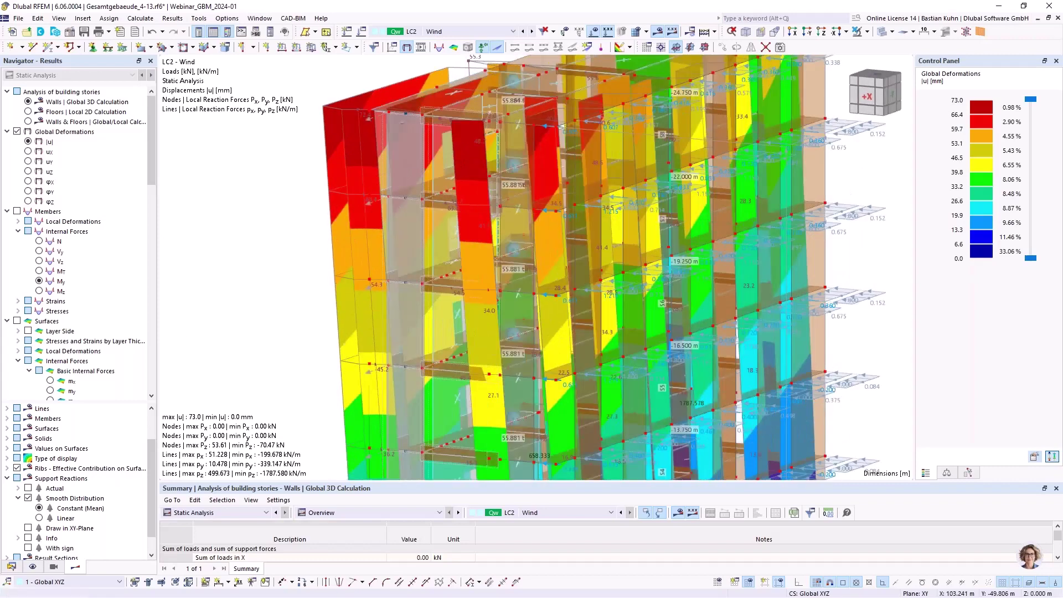
# Step: Turn on the resultant and result sections 1 and 2, and inspect them on the walls at the building's upper corner
pyautogui.scroll(-10, 94, 374)
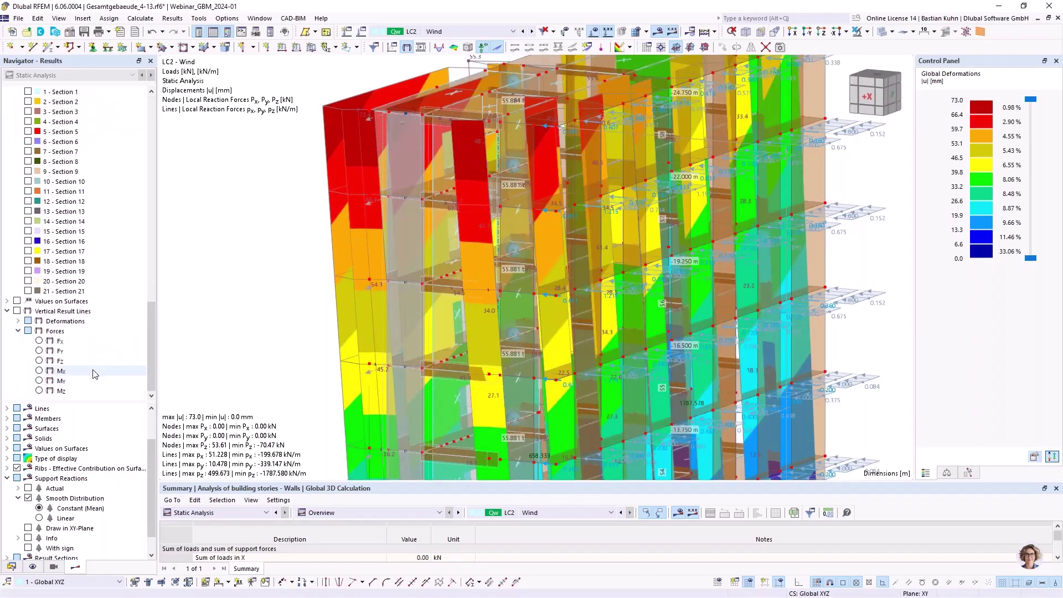
pyautogui.scroll(7, 93, 375)
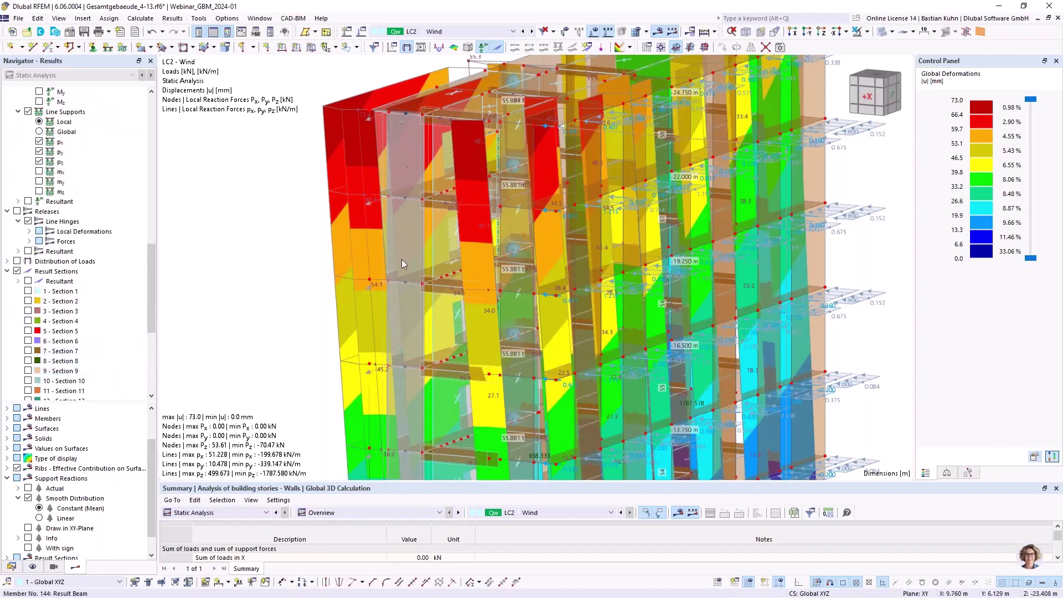
pyautogui.click(27, 281)
pyautogui.click(28, 291)
pyautogui.click(28, 301)
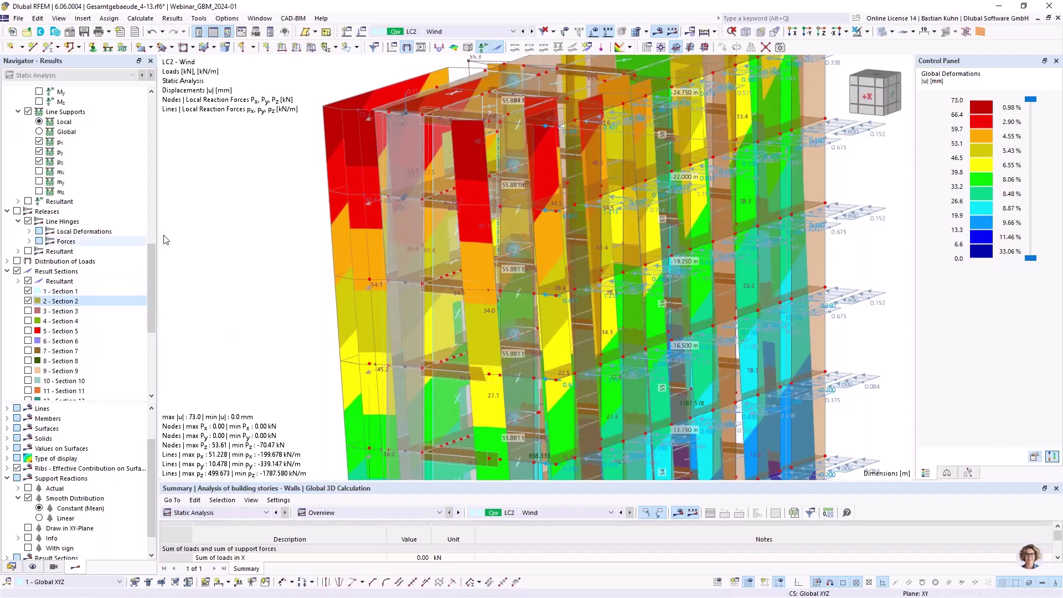
pyautogui.scroll(4, 414, 113)
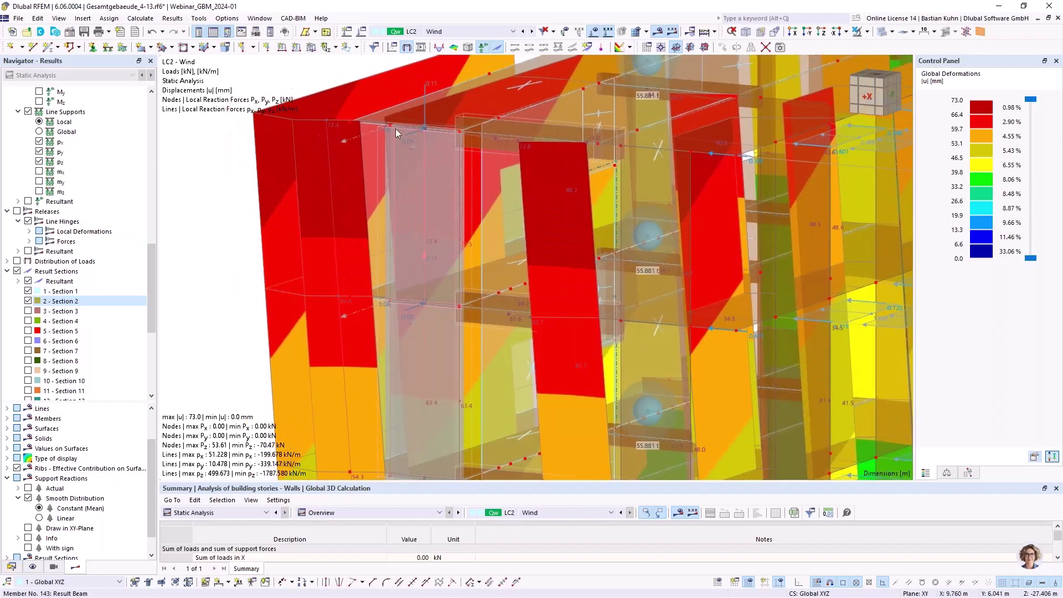
pyautogui.scroll(3, 395, 128)
pyautogui.scroll(-5, 379, 126)
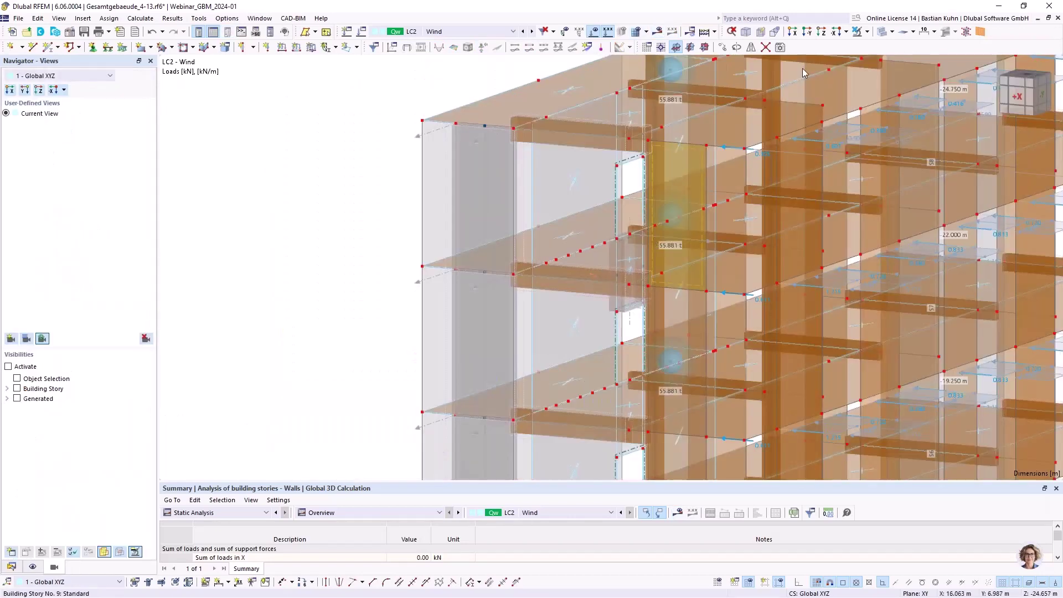
# Step: Switch the model to solid rendering and inspect the top-story wall surface and its neighboring nodal load
pyautogui.click(881, 34)
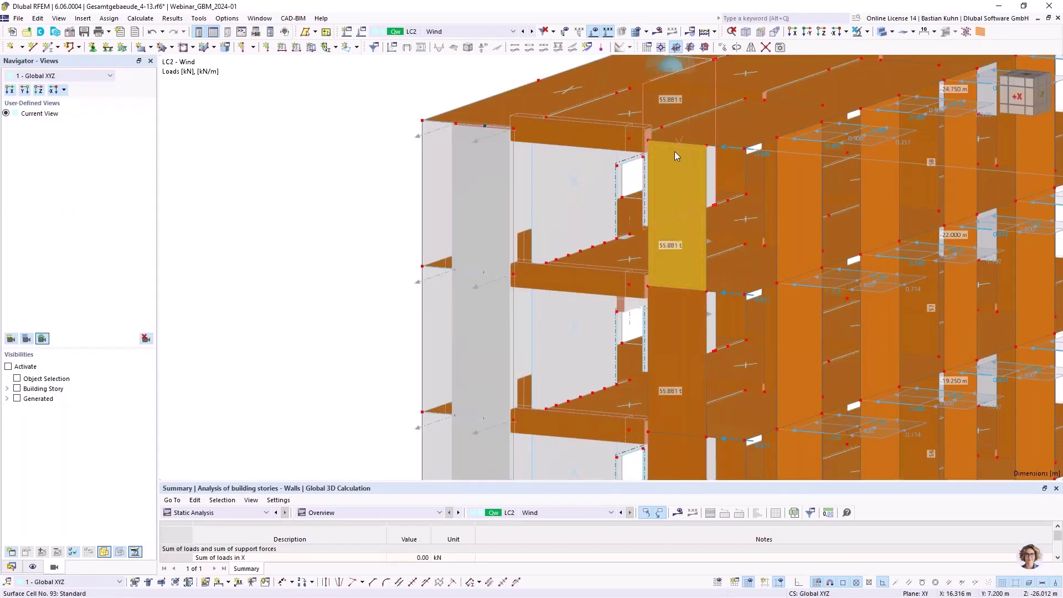
pyautogui.moveTo(685, 157)
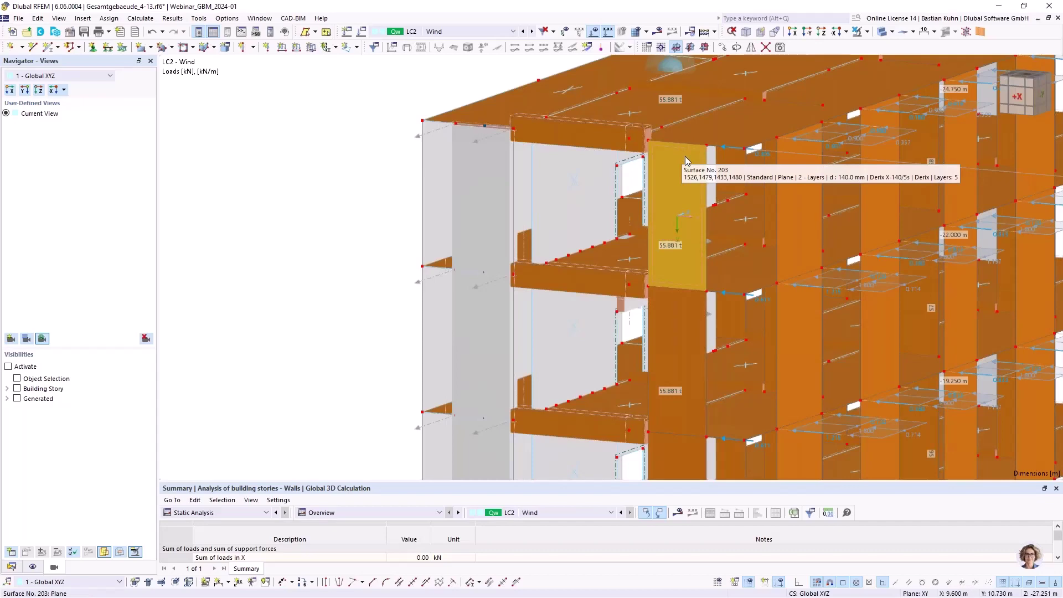
pyautogui.scroll(-4, 685, 157)
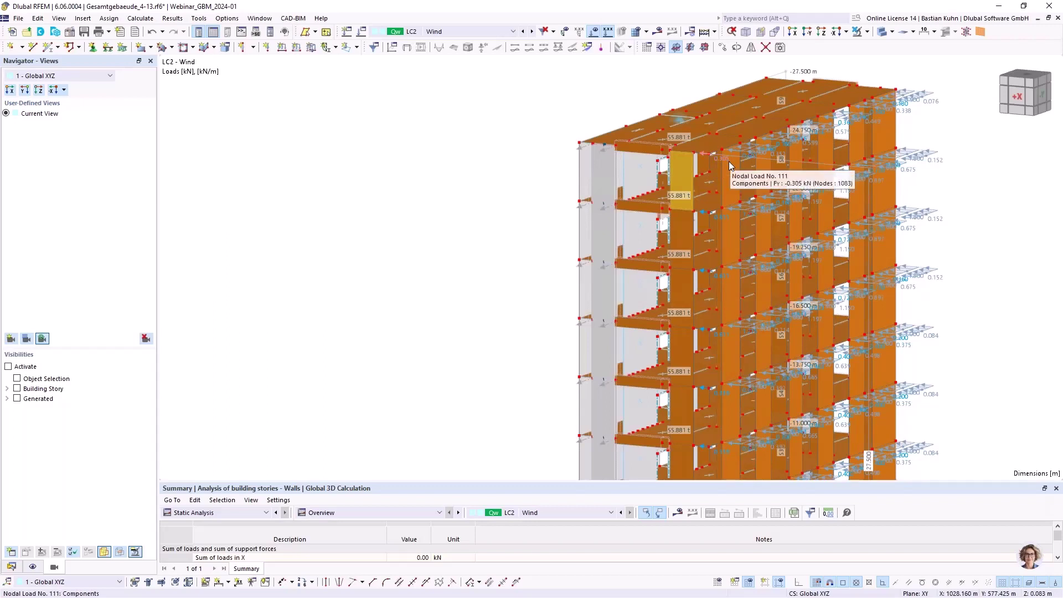
# Step: Show the LC2 Wind results again and examine the deformations and base support reactions of the whole building
pyautogui.click(667, 37)
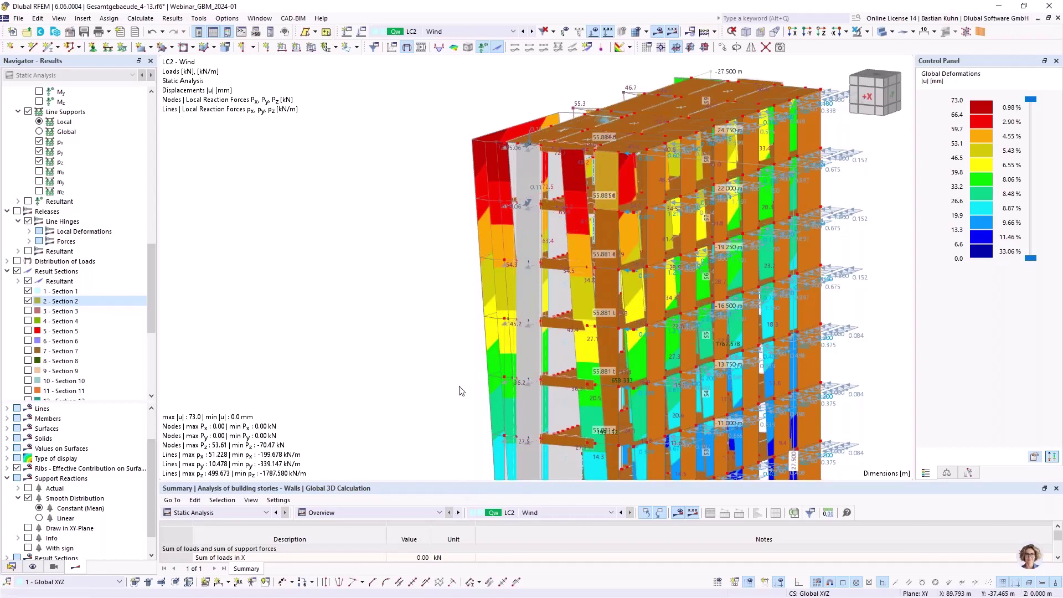
pyautogui.scroll(-3, 462, 387)
pyautogui.moveTo(474, 248); pyautogui.dragTo(289, 244, button='middle')
pyautogui.scroll(1, 288, 247)
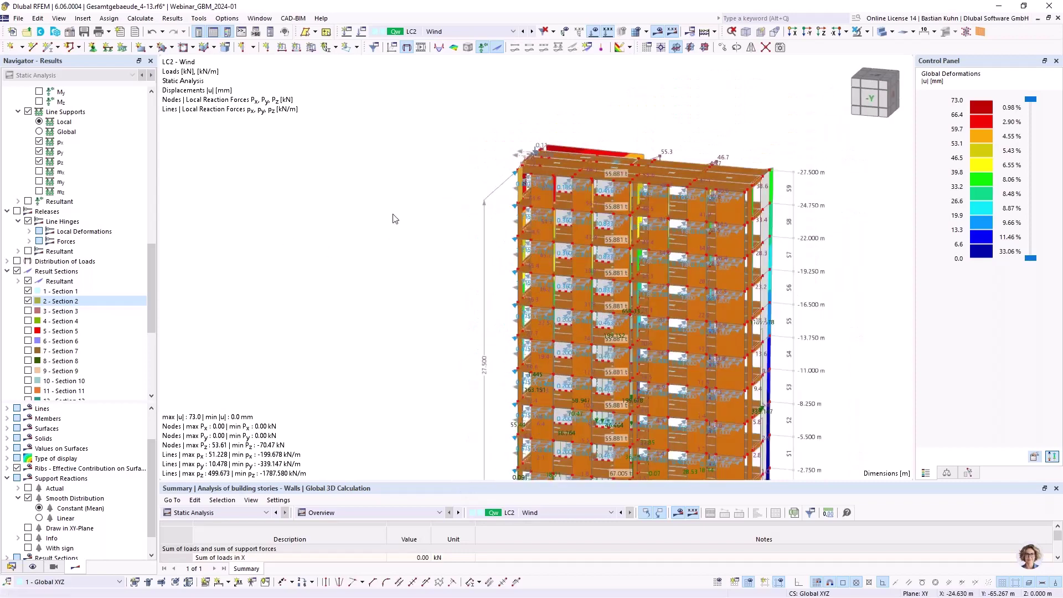
pyautogui.scroll(-2, 395, 218)
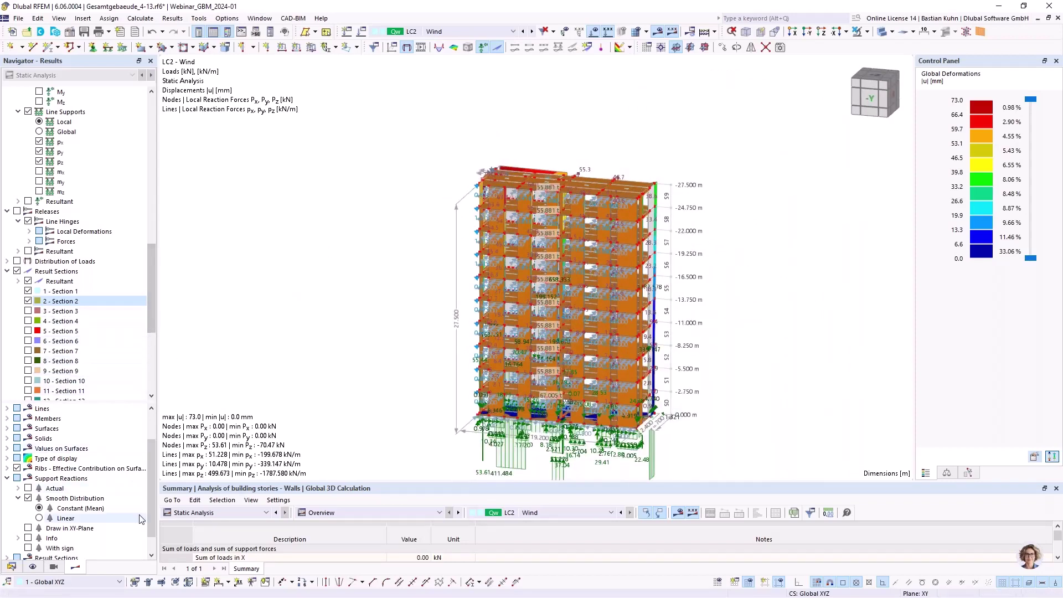
# Step: Switch the building results to LC1 Eigengewicht and hide the loads
pyautogui.moveTo(151, 496); pyautogui.dragTo(149, 553)
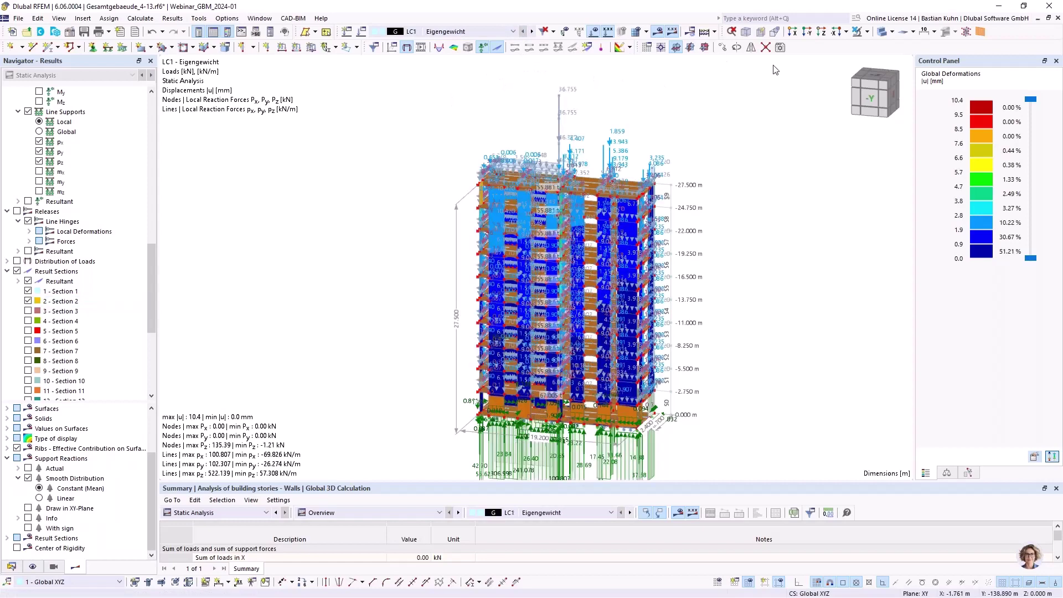
pyautogui.click(590, 48)
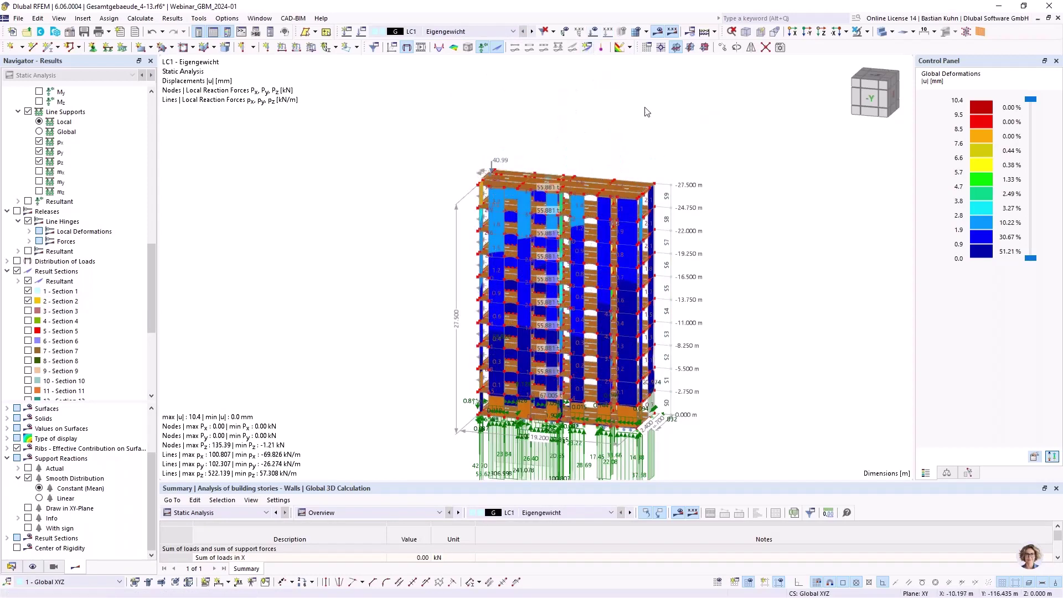
pyautogui.scroll(-2, 641, 109)
pyautogui.moveTo(634, 122); pyautogui.dragTo(573, 112, button='middle')
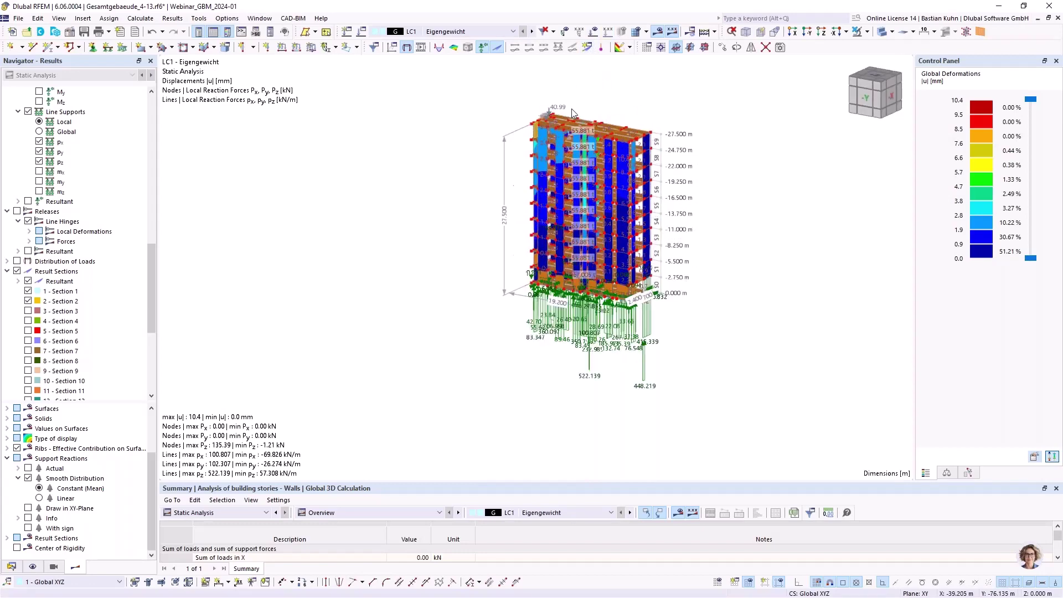
# Step: Turn on the Center of Rigidity display for the building results
pyautogui.scroll(2, 579, 114)
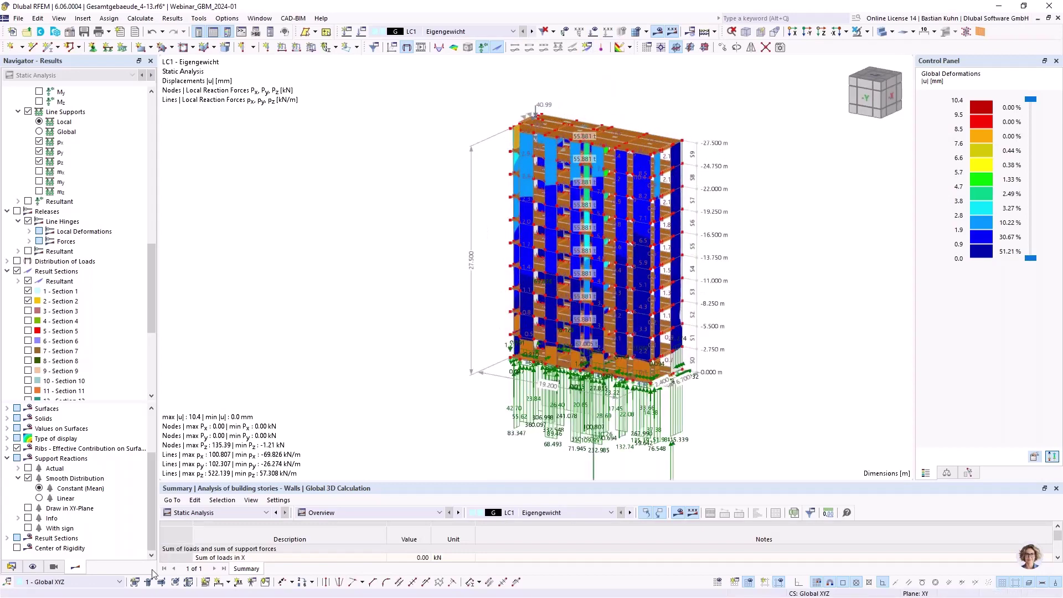
pyautogui.scroll(-7, 89, 352)
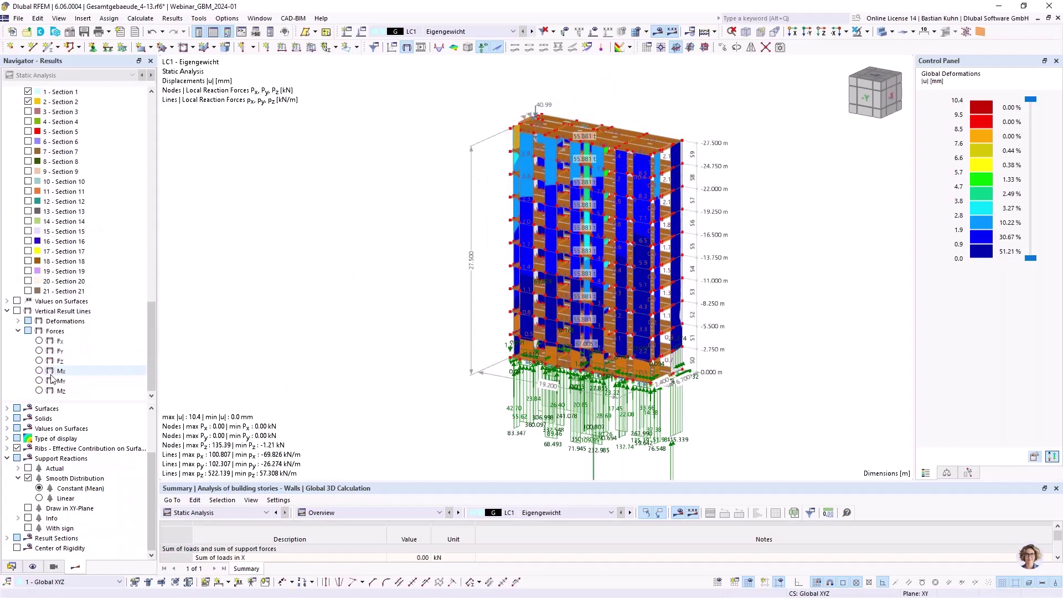
pyautogui.click(17, 548)
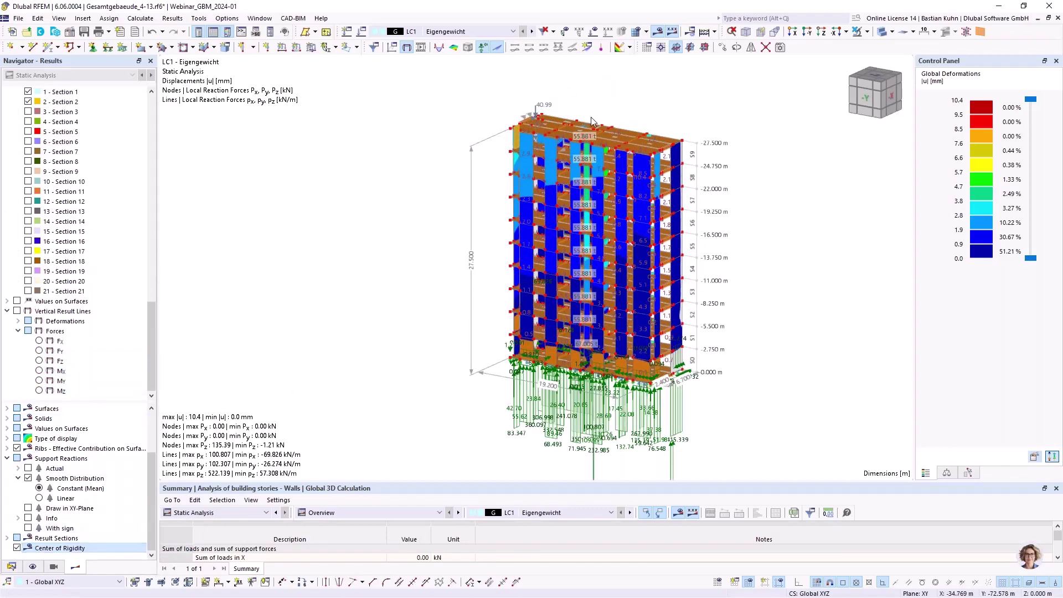
# Step: Examine the floor levels and wall deformations along the building for the markers of the centers of rigidity
pyautogui.scroll(3, 581, 123)
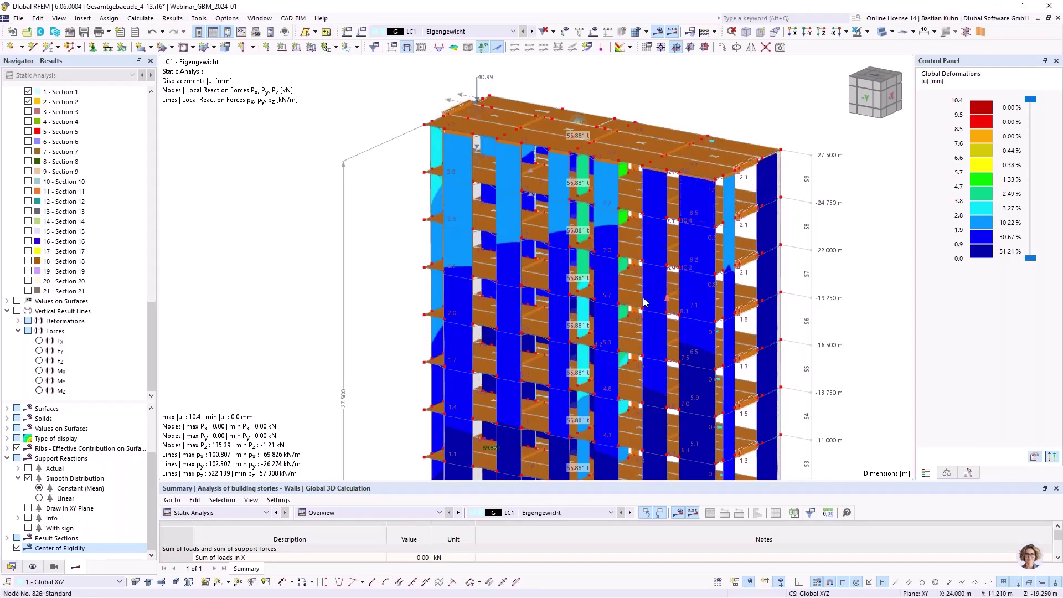
pyautogui.scroll(2, 625, 272)
pyautogui.scroll(1, 626, 272)
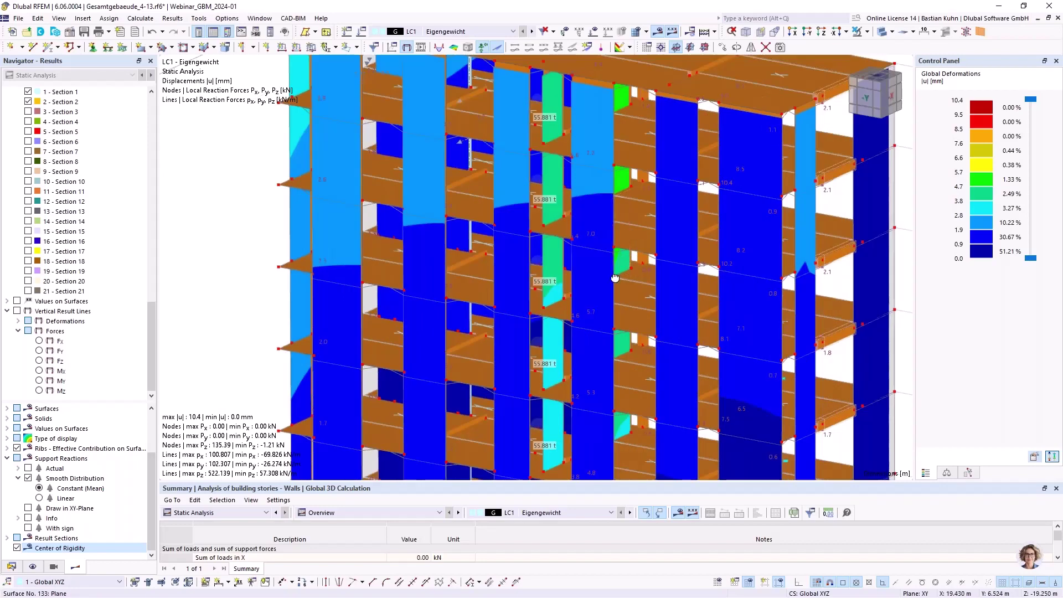
pyautogui.keyDown('ctrl'); pyautogui.moveTo(615, 280); pyautogui.dragTo(570, 261, button='middle'); pyautogui.keyUp('ctrl')
pyautogui.scroll(1, 569, 260)
pyautogui.scroll(1, 716, 284)
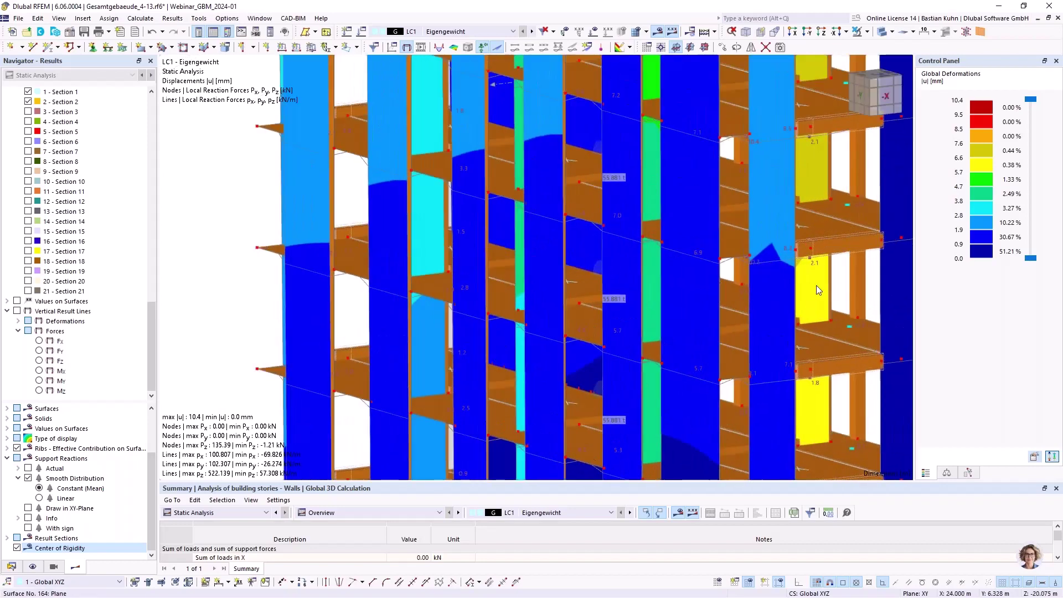
pyautogui.scroll(-1, 815, 285)
pyautogui.scroll(-3, 809, 291)
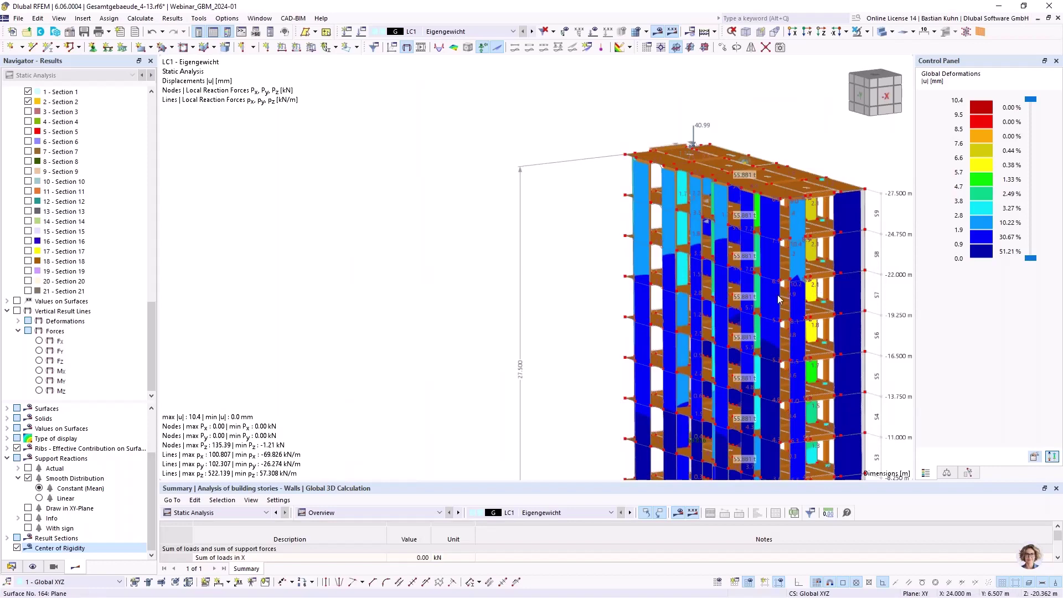
pyautogui.scroll(-2, 758, 285)
pyautogui.moveTo(658, 255); pyautogui.dragTo(443, 199, button='middle')
pyautogui.scroll(3, 581, 175)
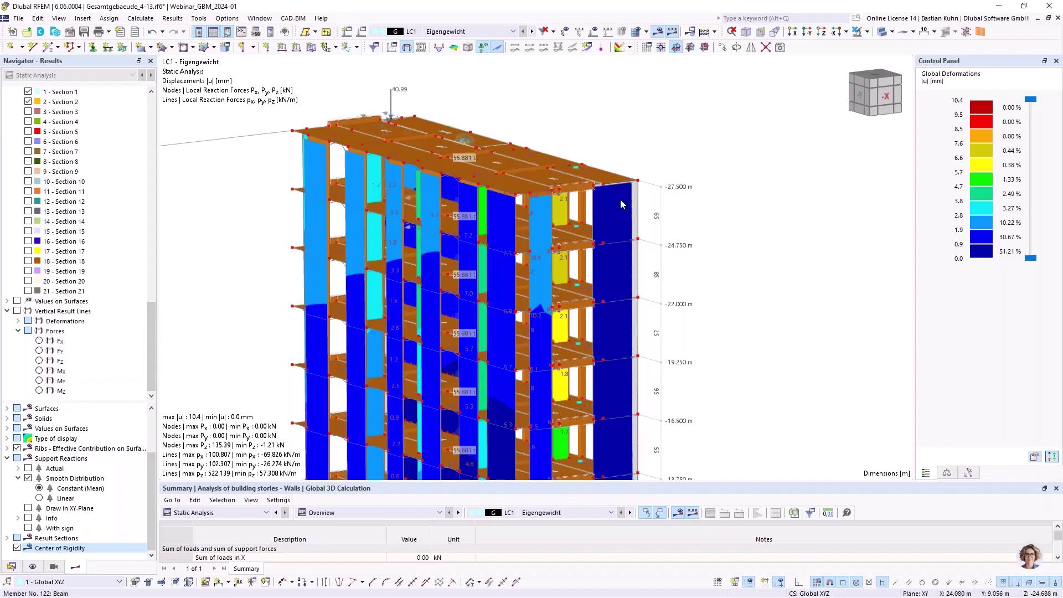
# Step: Inspect the top-story floor slab and its center of rigidity marker close up, comparing it with the slab's mass marker
pyautogui.moveTo(576, 172)
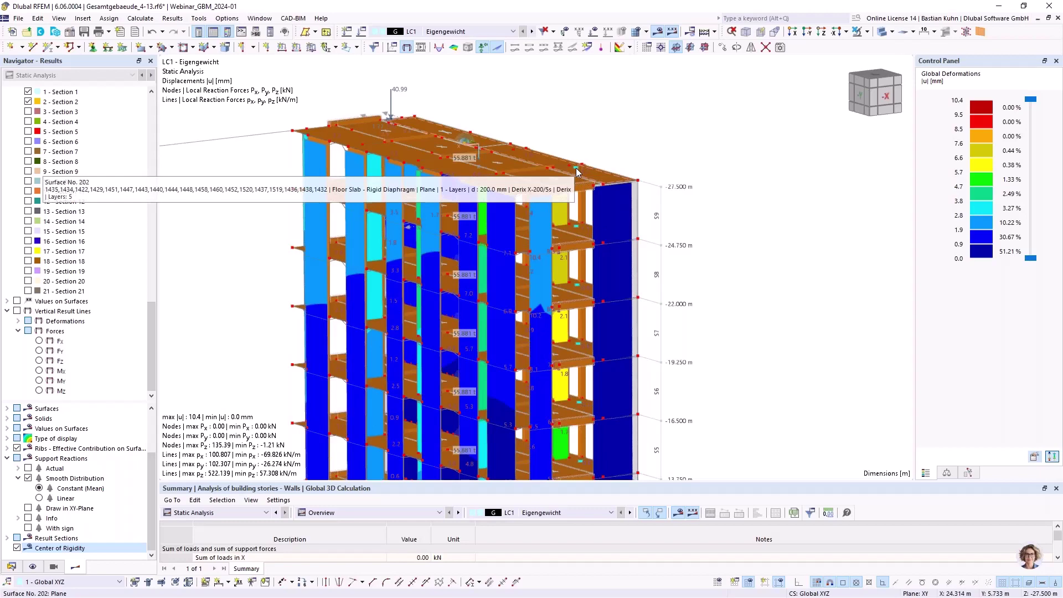
pyautogui.scroll(2, 576, 172)
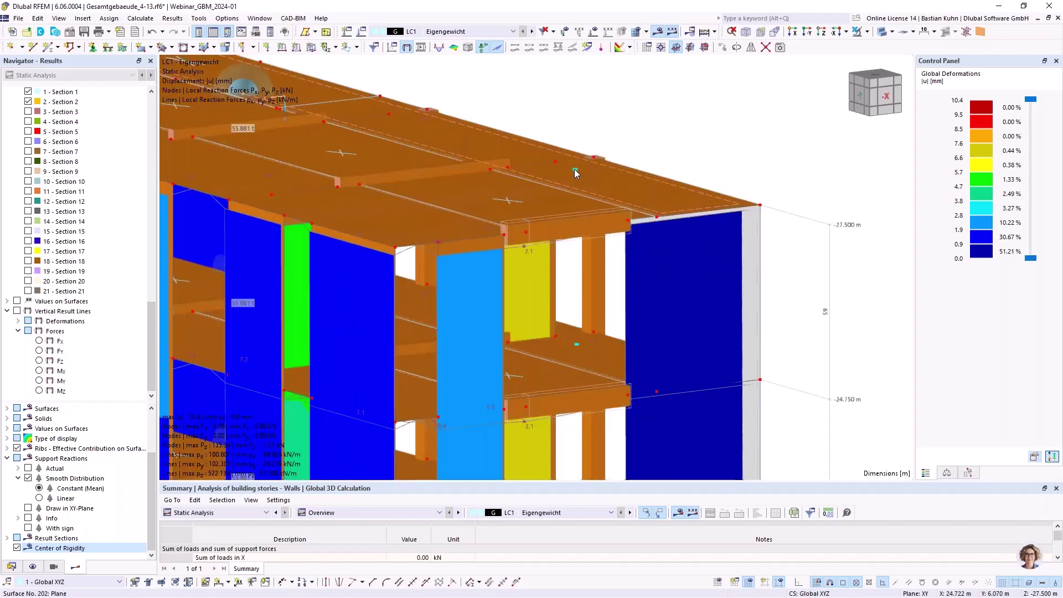
pyautogui.scroll(-1, 574, 173)
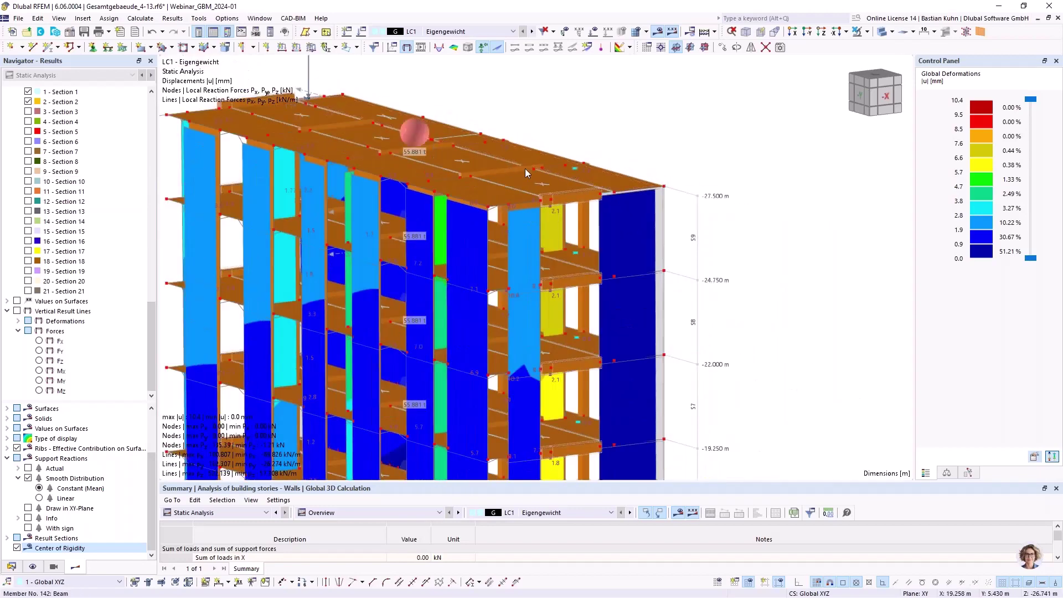
pyautogui.scroll(1, 574, 173)
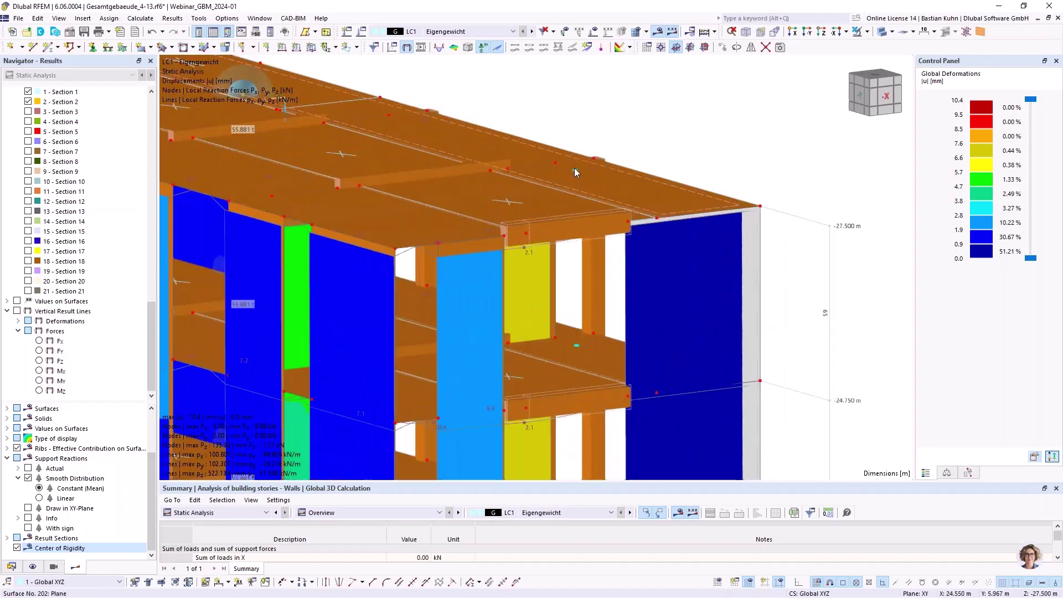
pyautogui.scroll(-3, 541, 204)
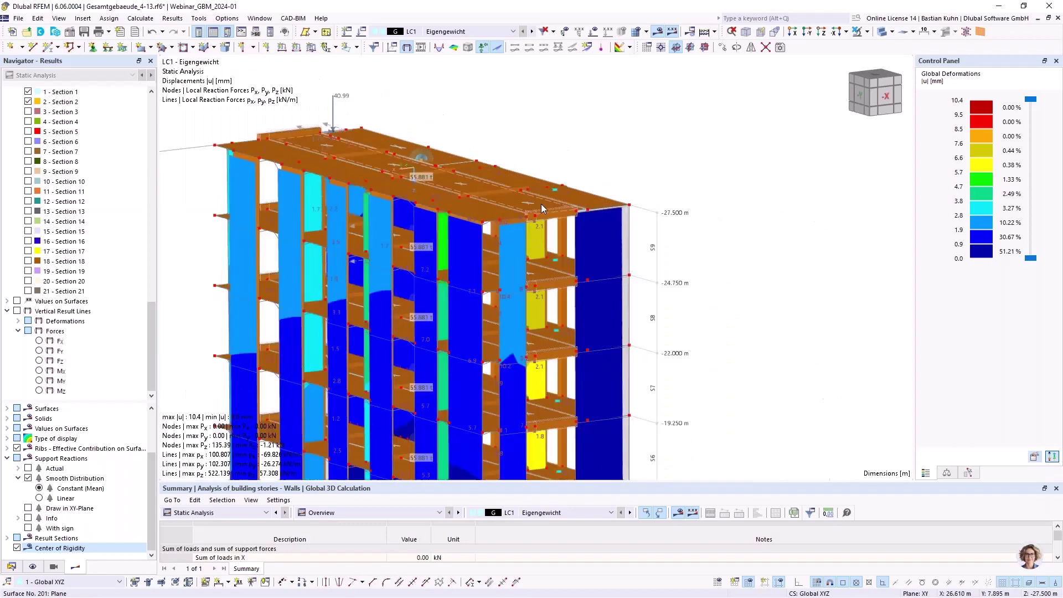
pyautogui.keyDown('ctrl'); pyautogui.moveTo(554, 249); pyautogui.dragTo(557, 230, button='middle'); pyautogui.keyUp('ctrl')
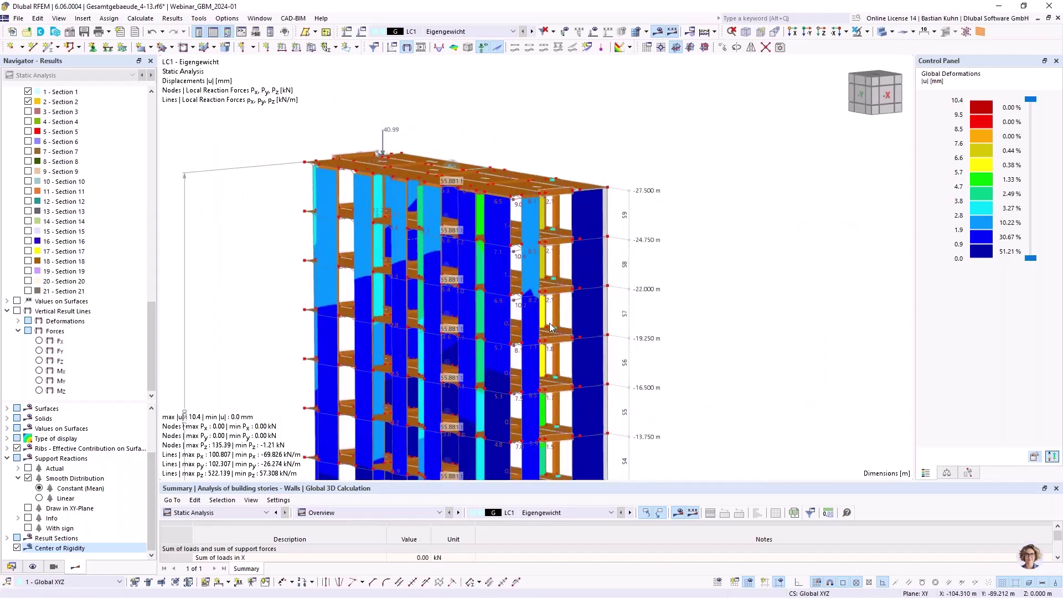
# Step: Turn on the vertical result lines and view them beside the whole building
pyautogui.scroll(-3, 553, 286)
pyautogui.moveTo(569, 244); pyautogui.dragTo(672, 201, button='middle')
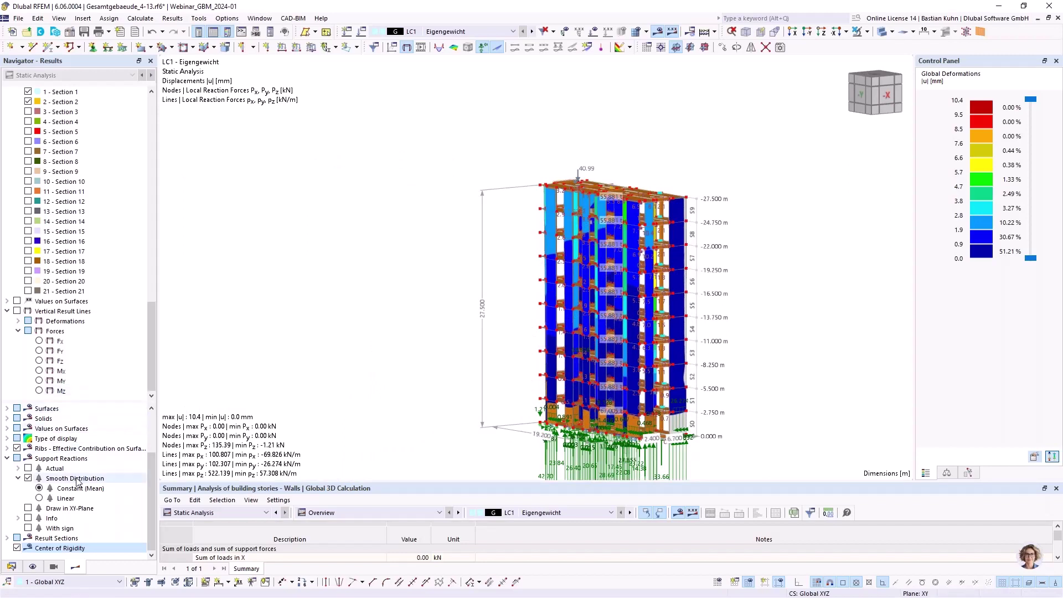
pyautogui.click(17, 311)
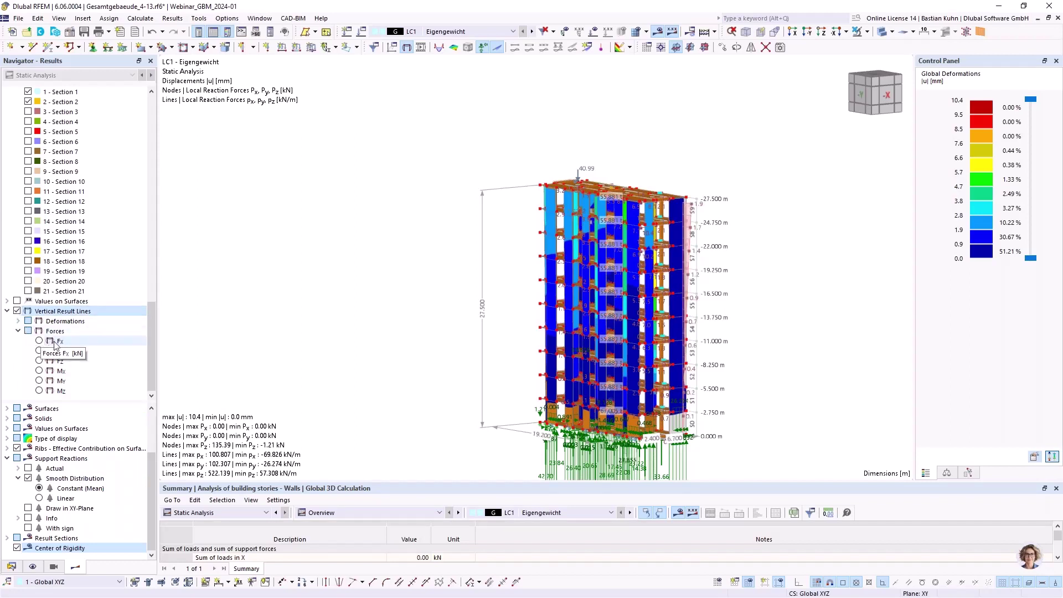
pyautogui.moveTo(664, 286); pyautogui.dragTo(639, 290, button='middle')
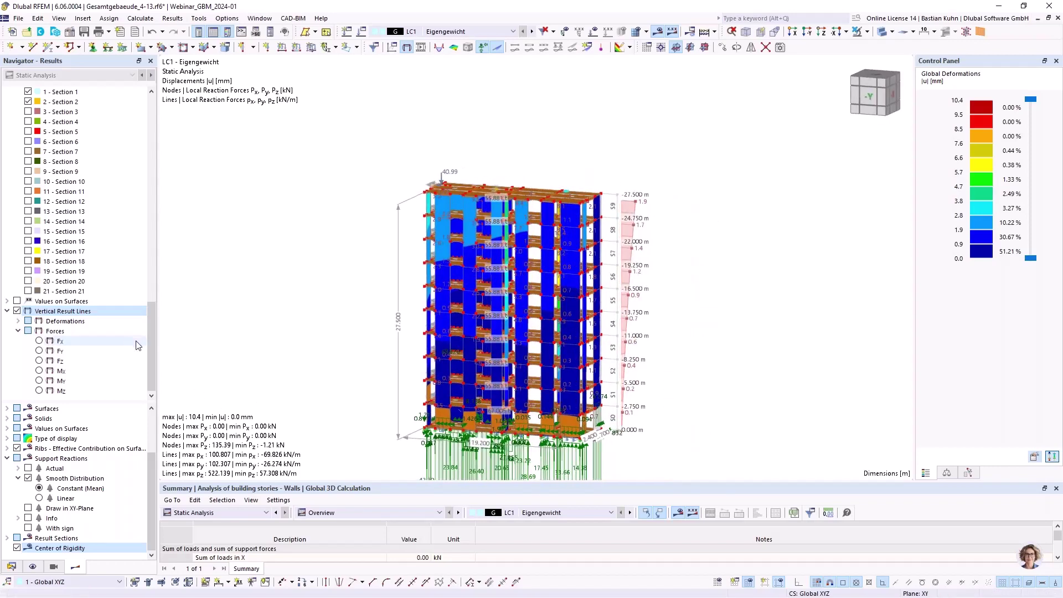
# Step: Show the member results with the internal force Vz
pyautogui.moveTo(151, 337); pyautogui.dragTo(150, 118)
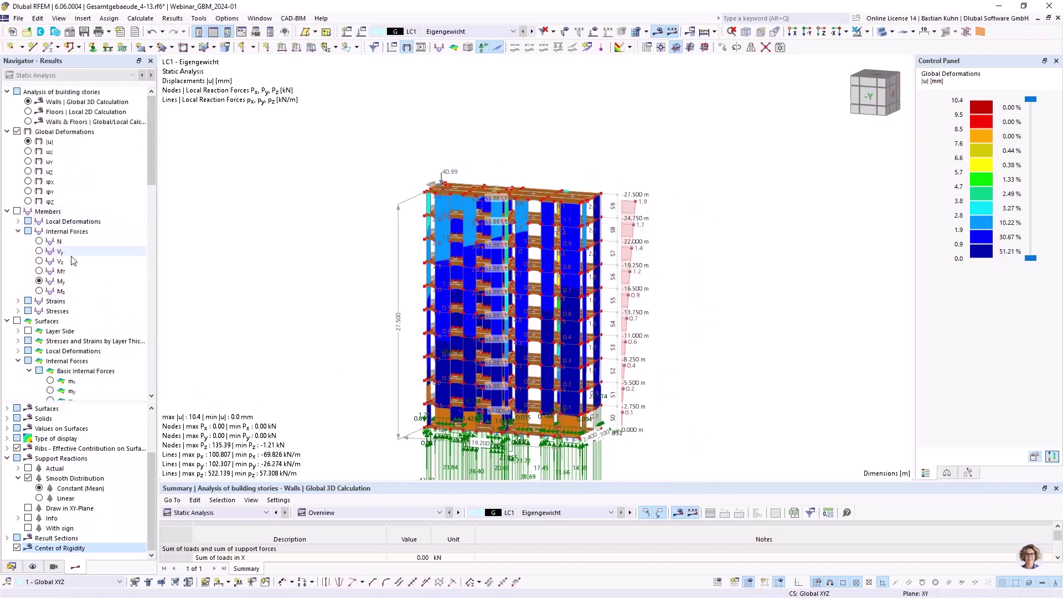
pyautogui.click(18, 212)
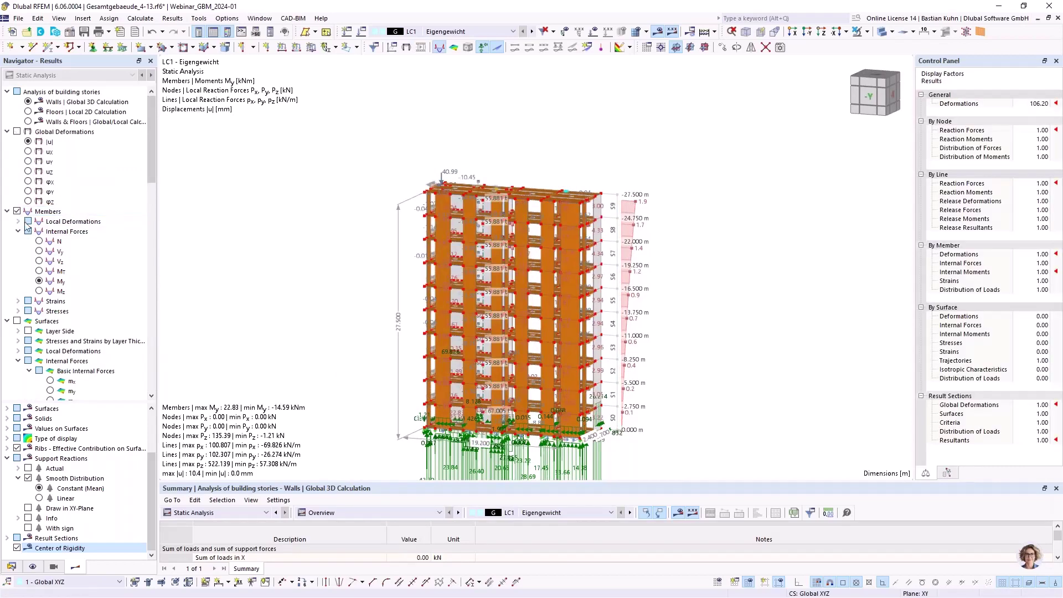
pyautogui.click(39, 261)
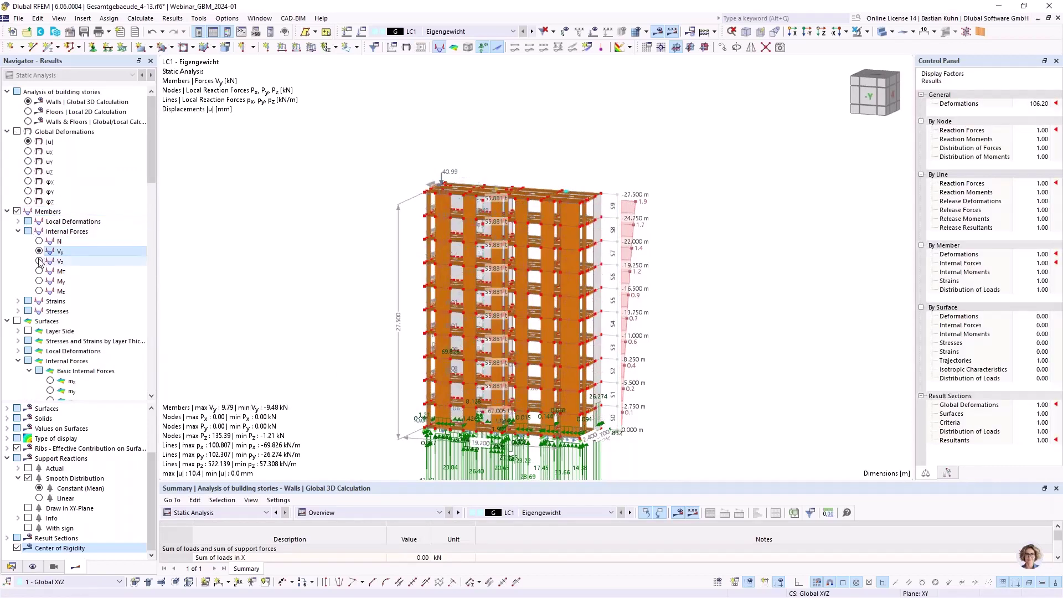
# Step: Display the force Fz on the vertical result lines and examine its course at the lower stories
pyautogui.scroll(-10, 43, 302)
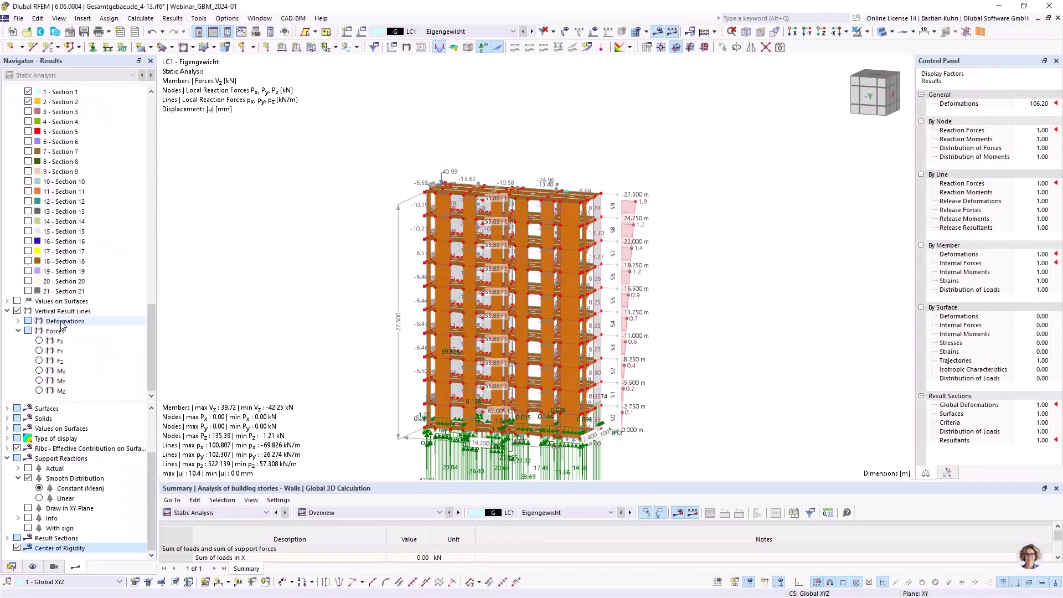
pyautogui.click(38, 351)
pyautogui.click(39, 361)
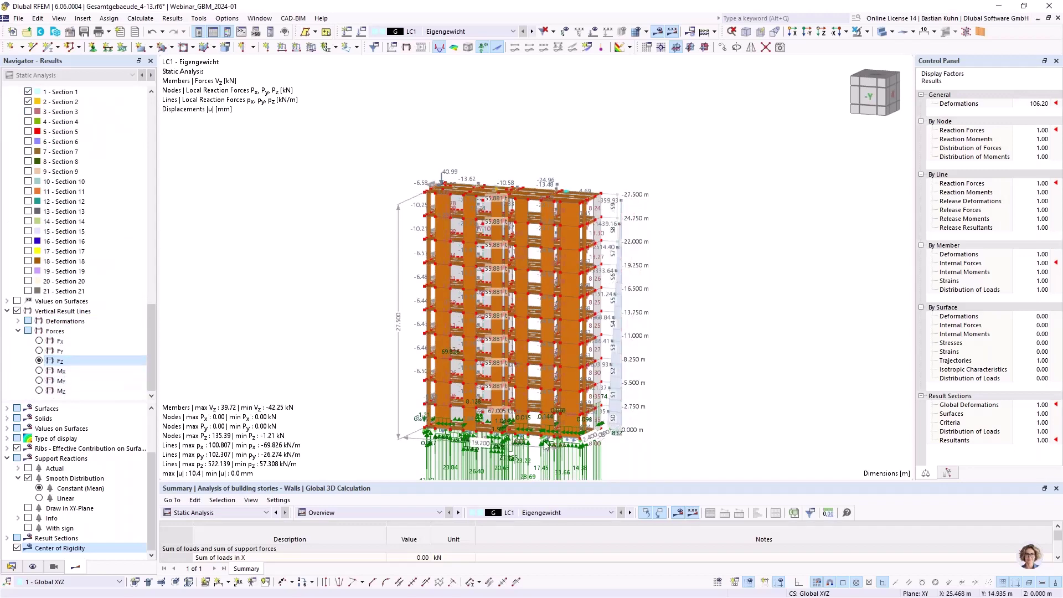
pyautogui.scroll(5, 642, 446)
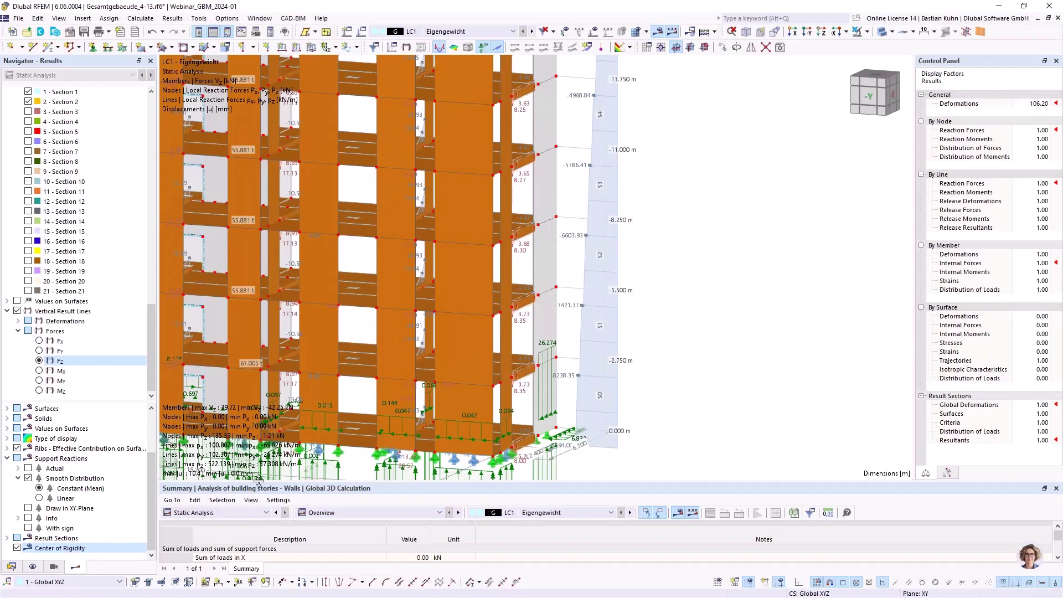
# Step: Enlarge the results table and review the story results for Centers of Mass and Rigidity and Interstory Drifts
pyautogui.moveTo(257, 482); pyautogui.dragTo(293, 234)
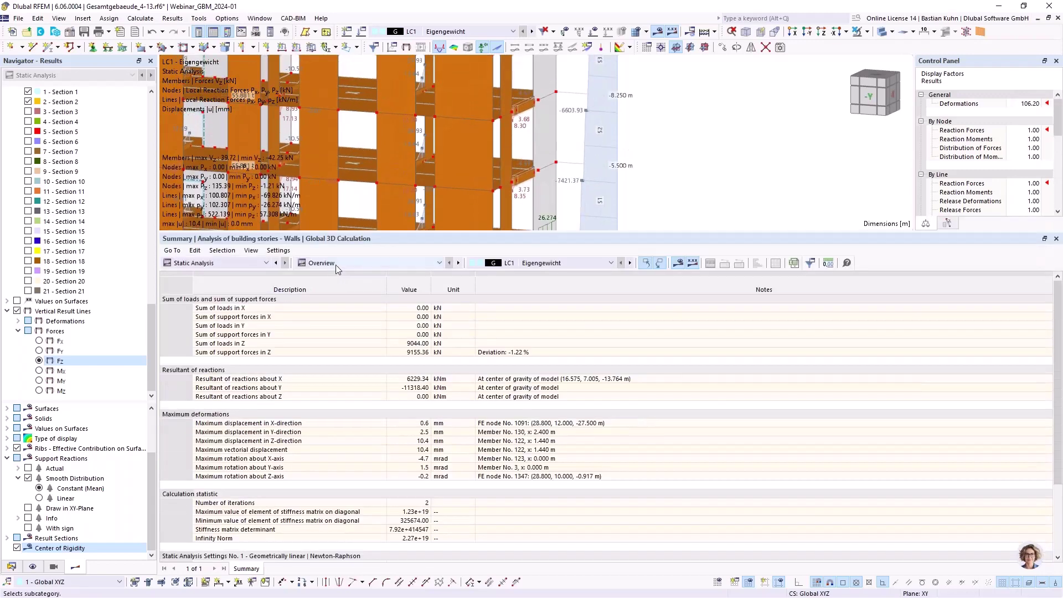
pyautogui.click(336, 265)
pyautogui.click(331, 316)
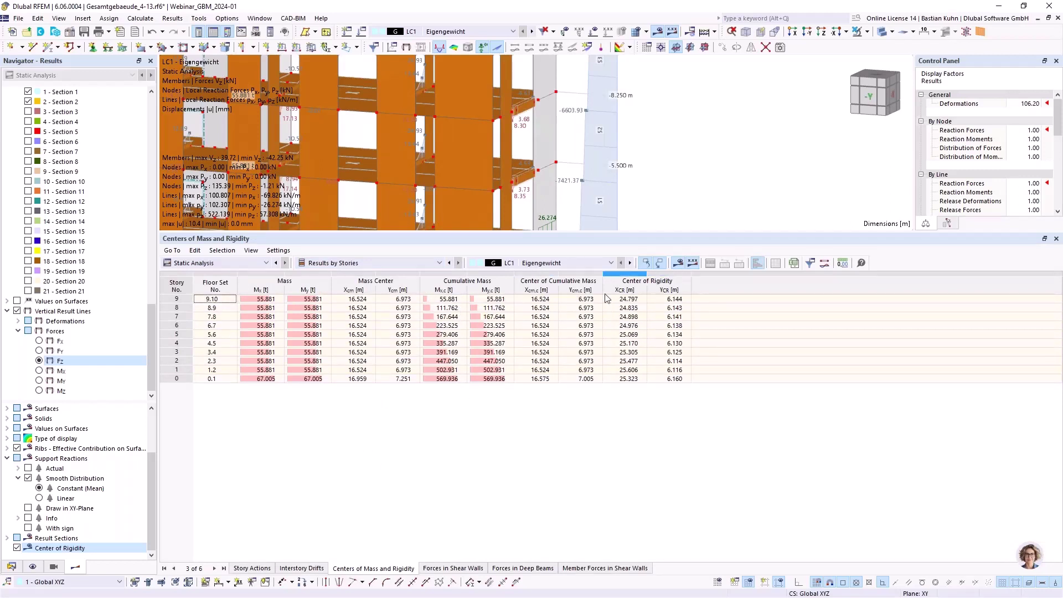
pyautogui.click(303, 569)
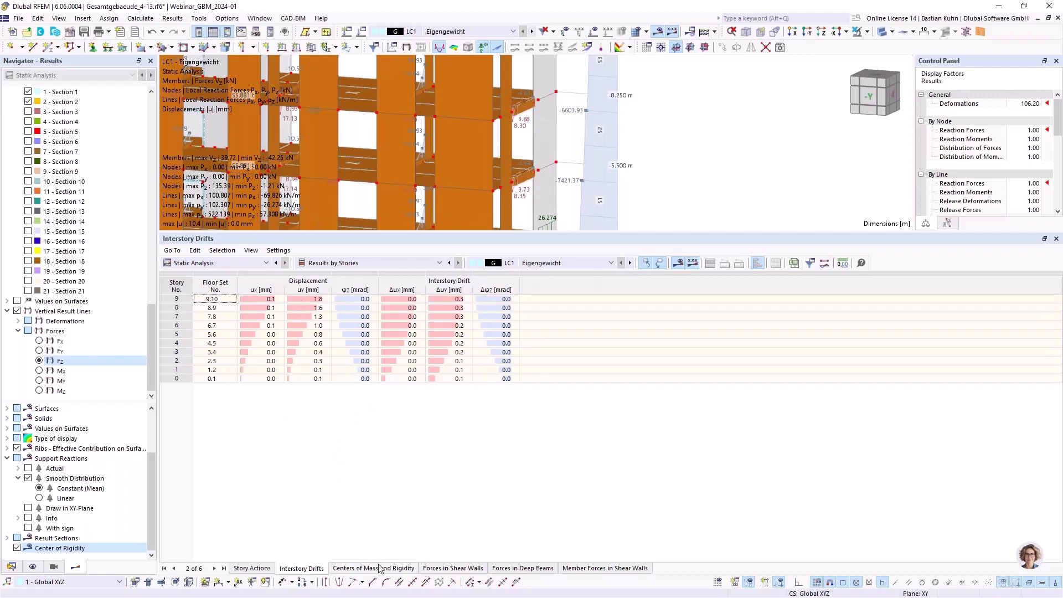
# Step: Review the Forces in Shear Walls table alongside the building, starting with the axial force N of story 9
pyautogui.click(444, 568)
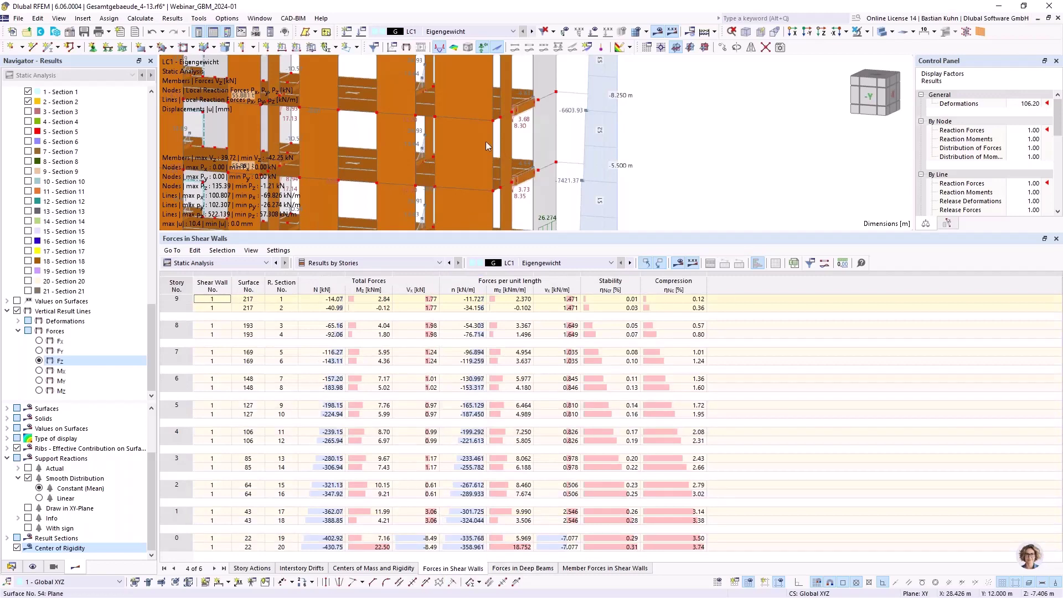
pyautogui.scroll(-2, 486, 145)
pyautogui.scroll(-3, 486, 144)
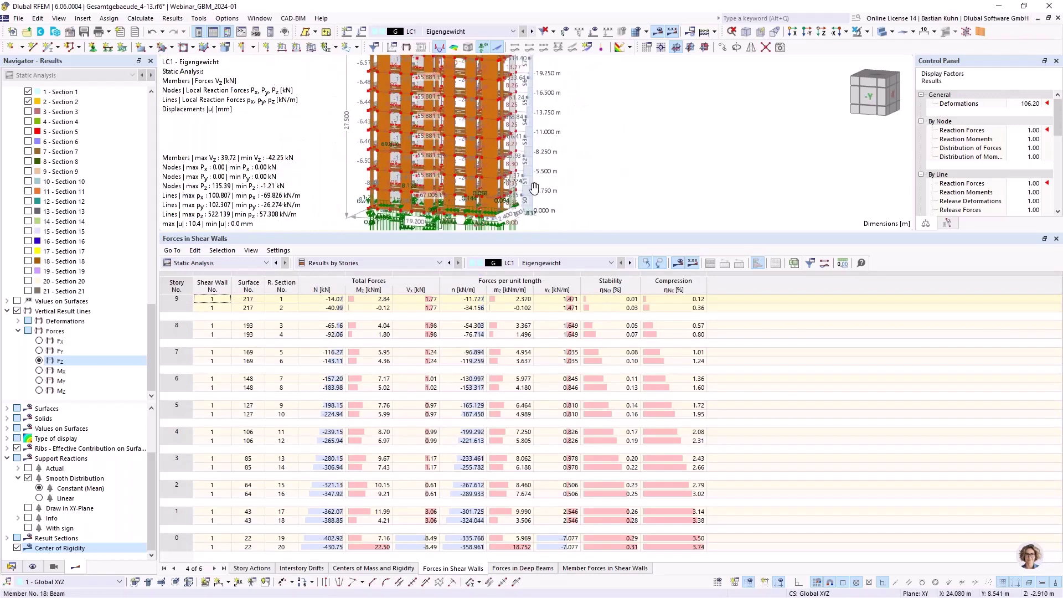
pyautogui.keyDown('ctrl'); pyautogui.moveTo(486, 144); pyautogui.dragTo(500, 229, button='middle'); pyautogui.keyUp('ctrl')
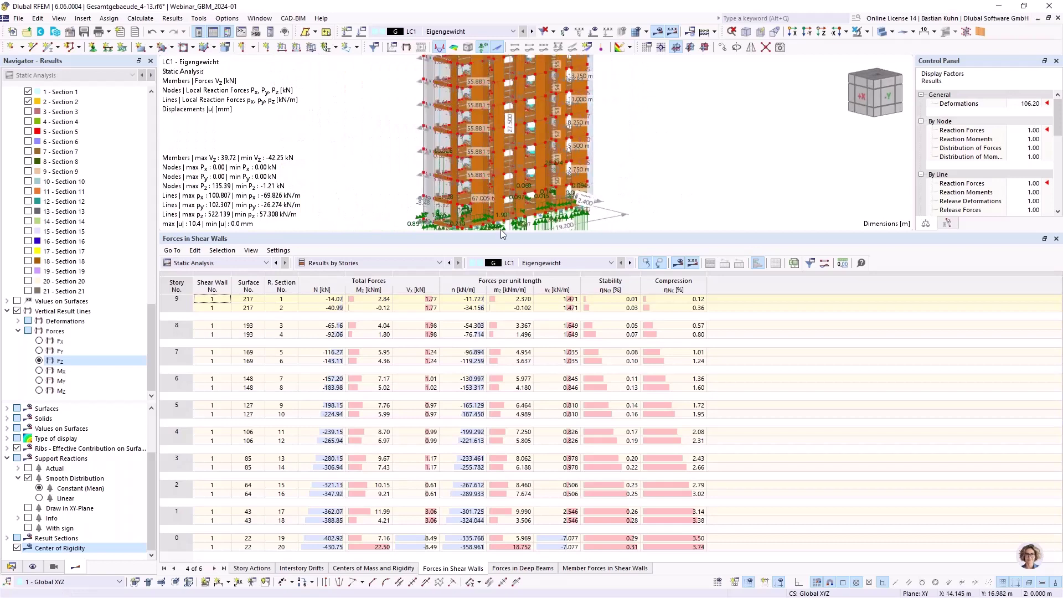
pyautogui.scroll(2, 421, 104)
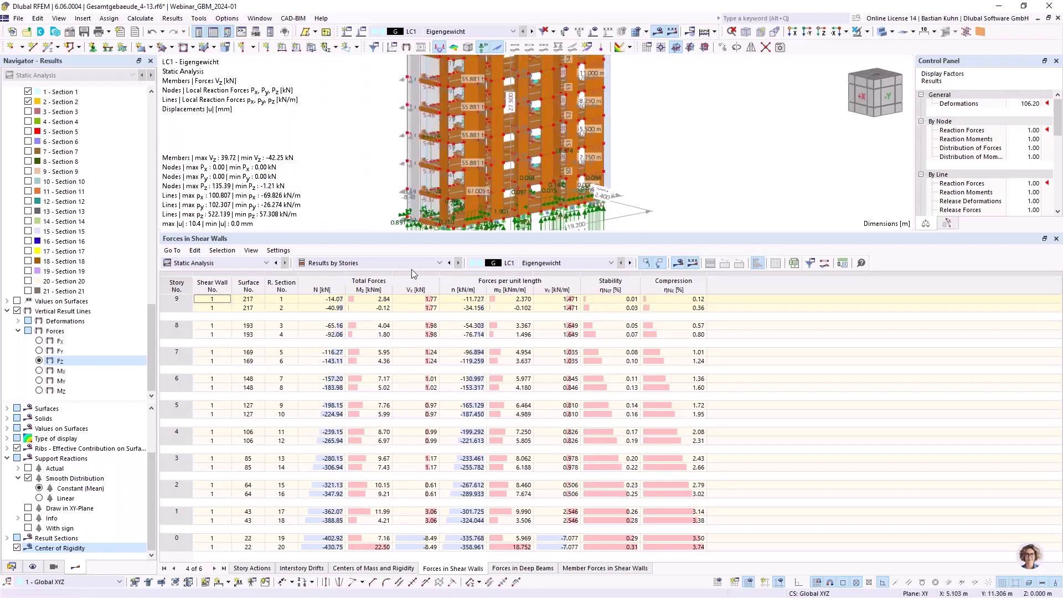
pyautogui.click(320, 301)
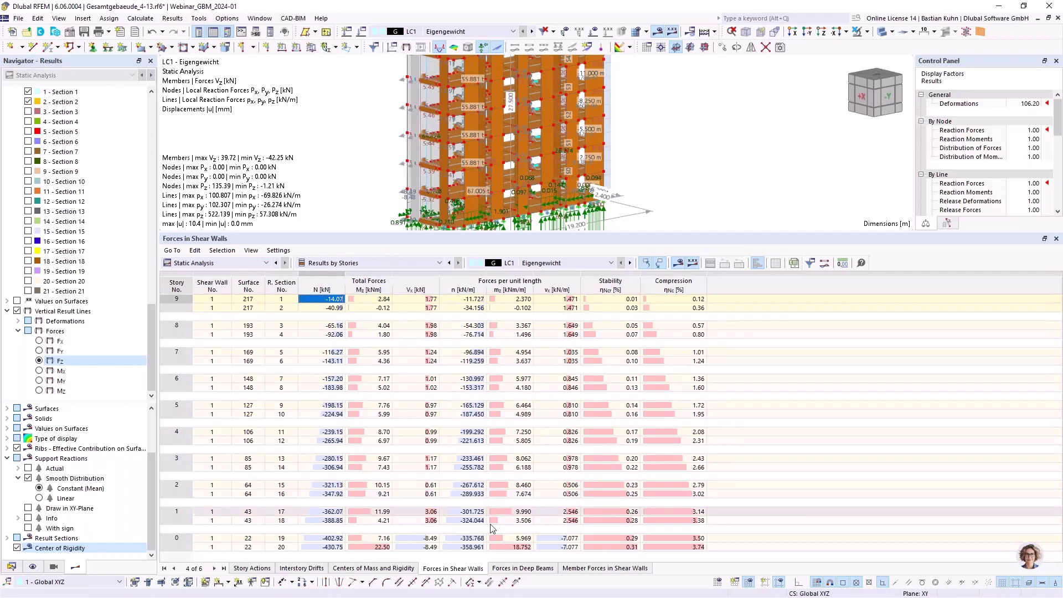
# Step: Review the Forces in Deep Beams and Member Forces in Shear Walls tables
pyautogui.click(508, 569)
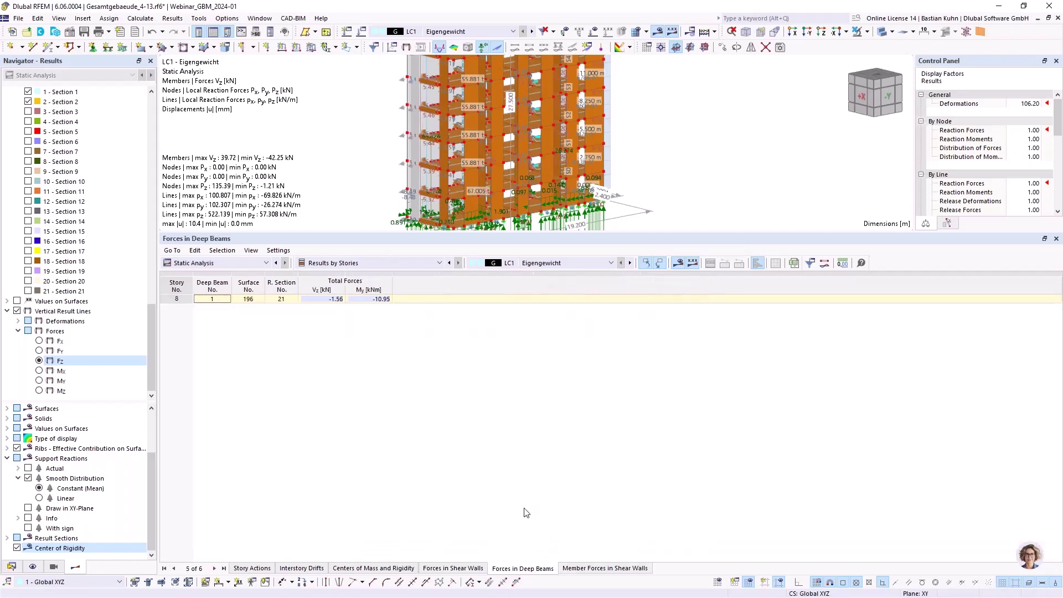
pyautogui.click(609, 569)
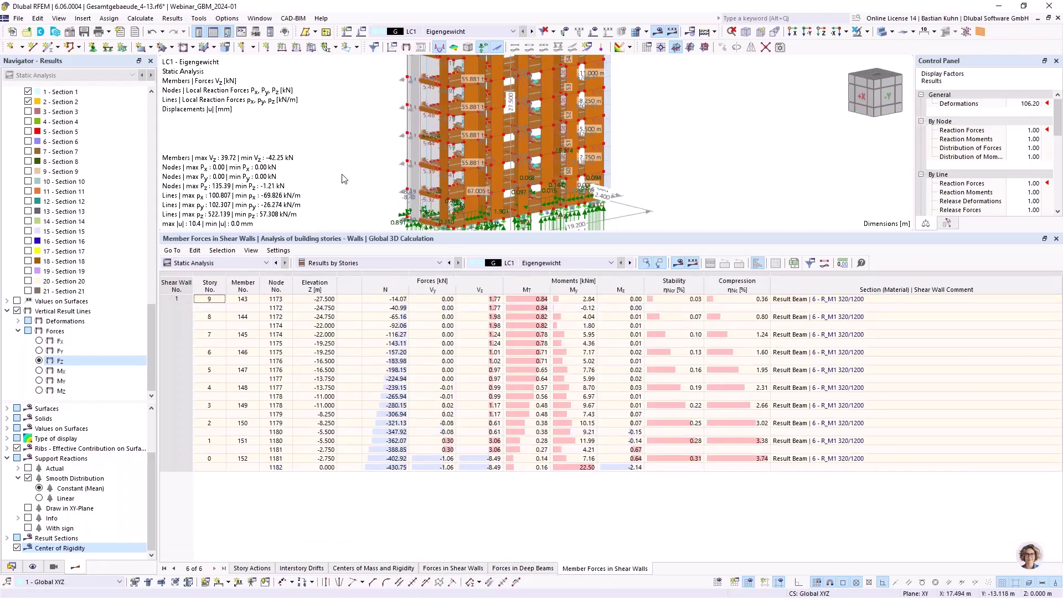
# Step: Shrink the results table to enlarge the model view and switch the results to LC2 Wind
pyautogui.scroll(-2, 362, 173)
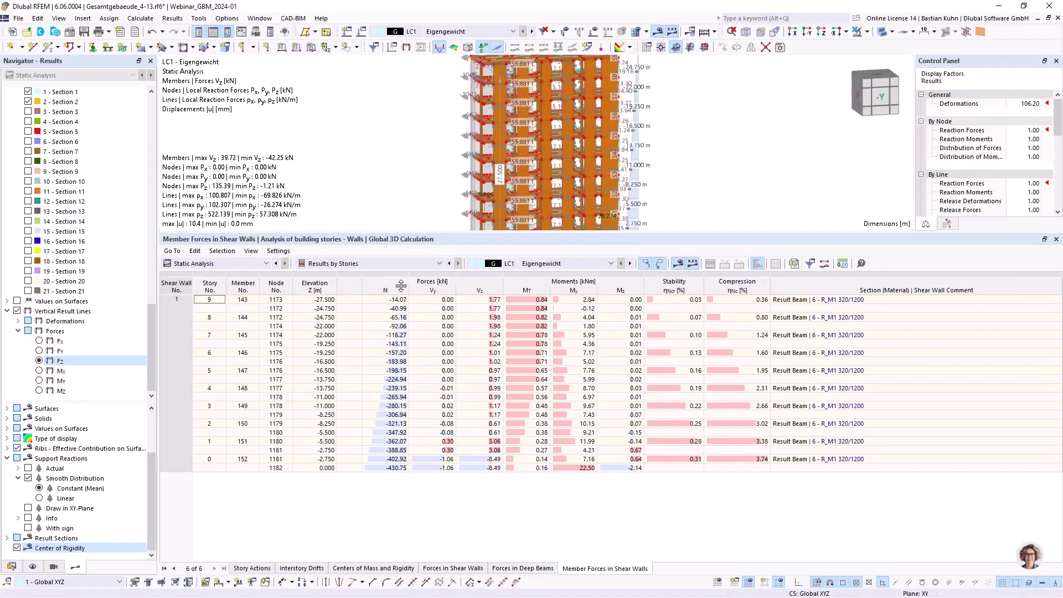
pyautogui.moveTo(400, 235); pyautogui.dragTo(402, 432)
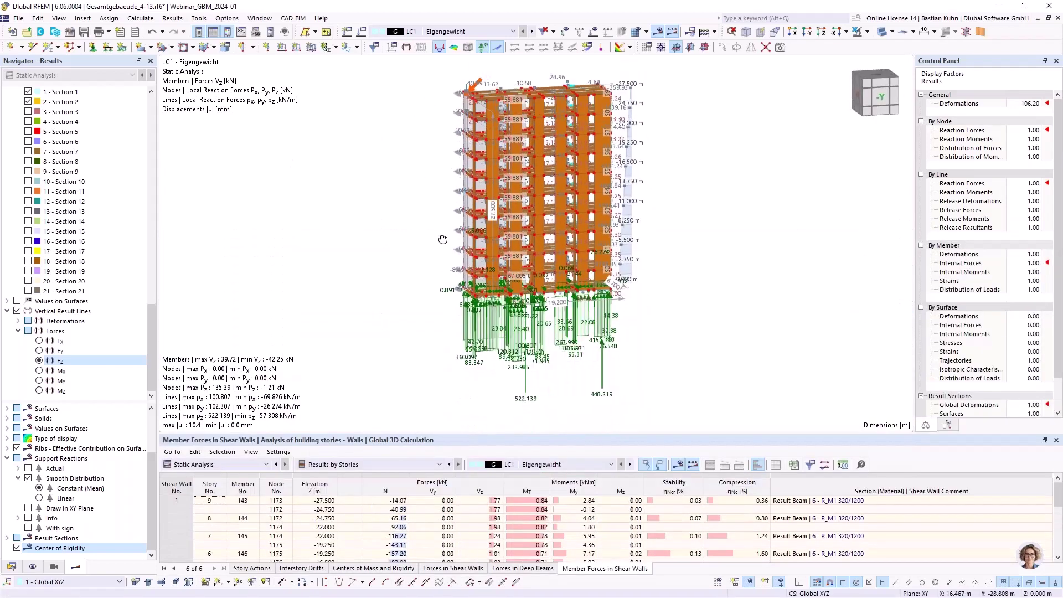
pyautogui.scroll(3, 374, 255)
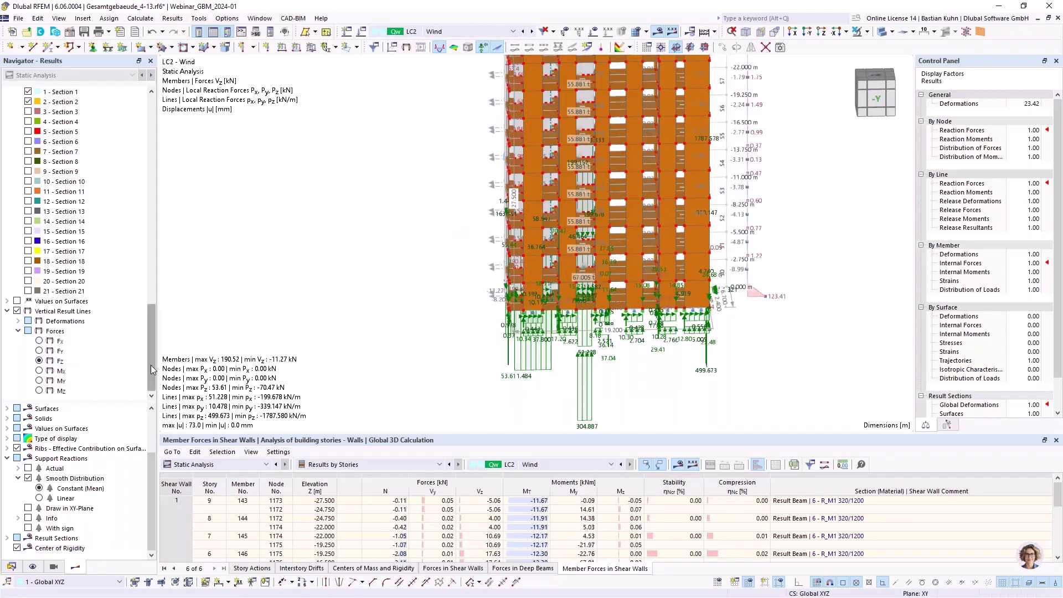
# Step: Turn on the surface results and display the basic internal force nxy on the building's walls
pyautogui.moveTo(151, 364); pyautogui.dragTo(148, 159)
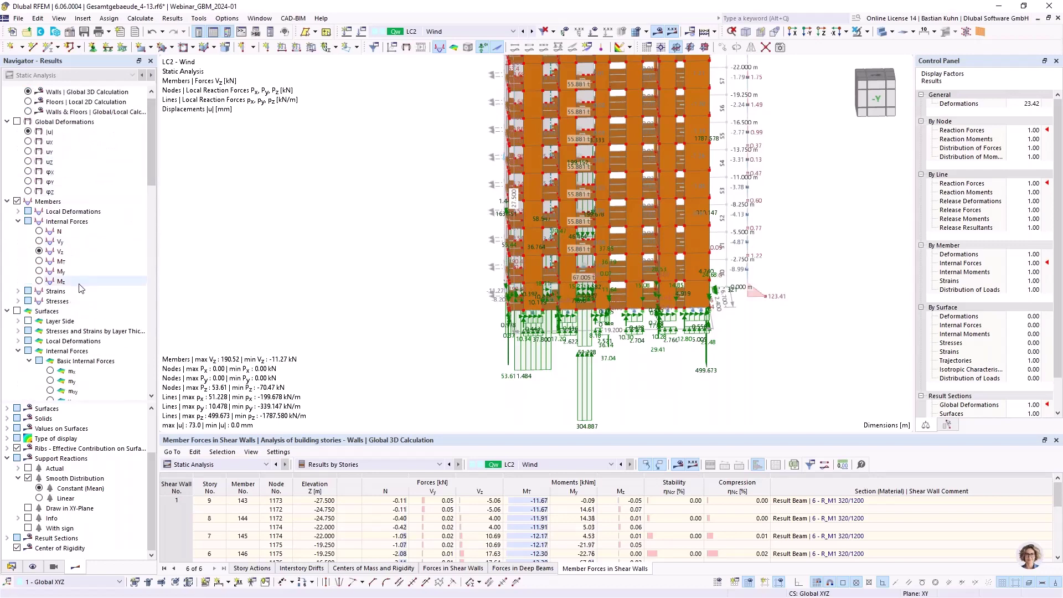
pyautogui.scroll(-3, 44, 343)
pyautogui.click(17, 212)
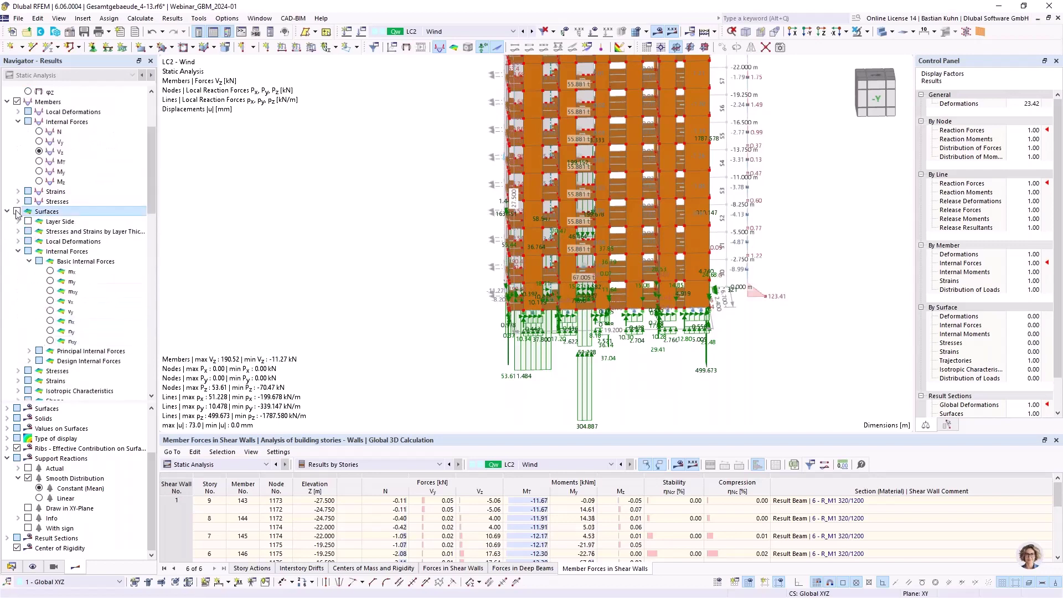
pyautogui.click(48, 342)
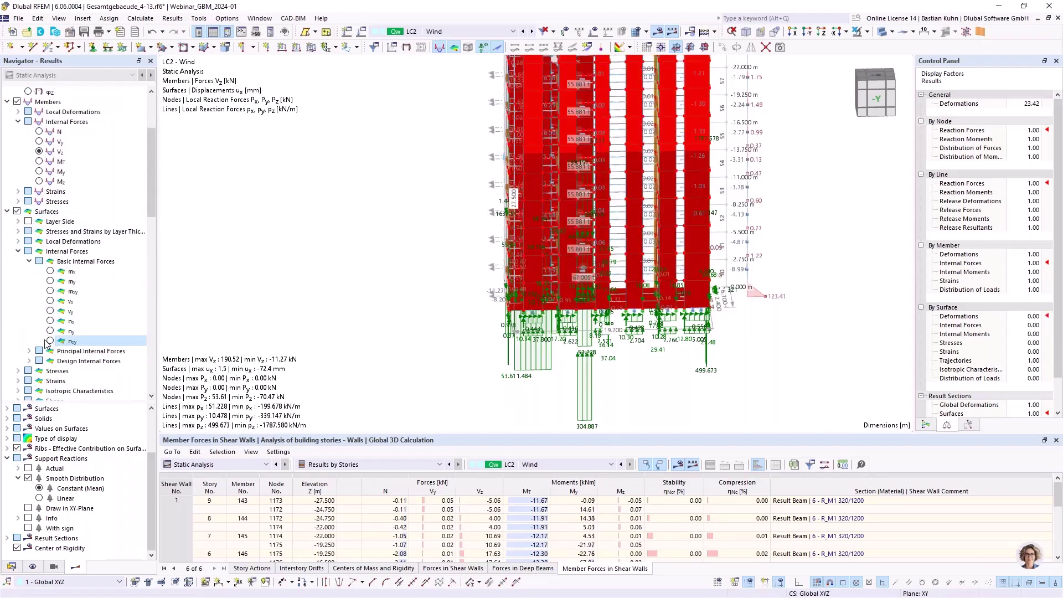
pyautogui.click(50, 341)
pyautogui.scroll(4, 50, 332)
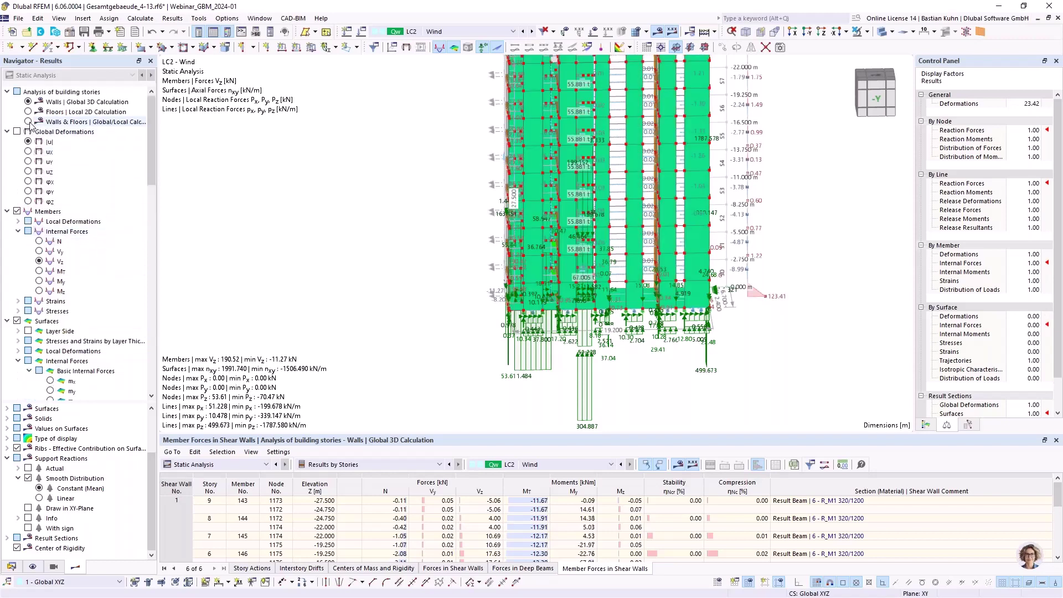
# Step: Isolate the three lowest panels of the corner shear wall to examine their nxy distribution and line reactions
pyautogui.moveTo(444, 208); pyautogui.dragTo(541, 247, button='middle')
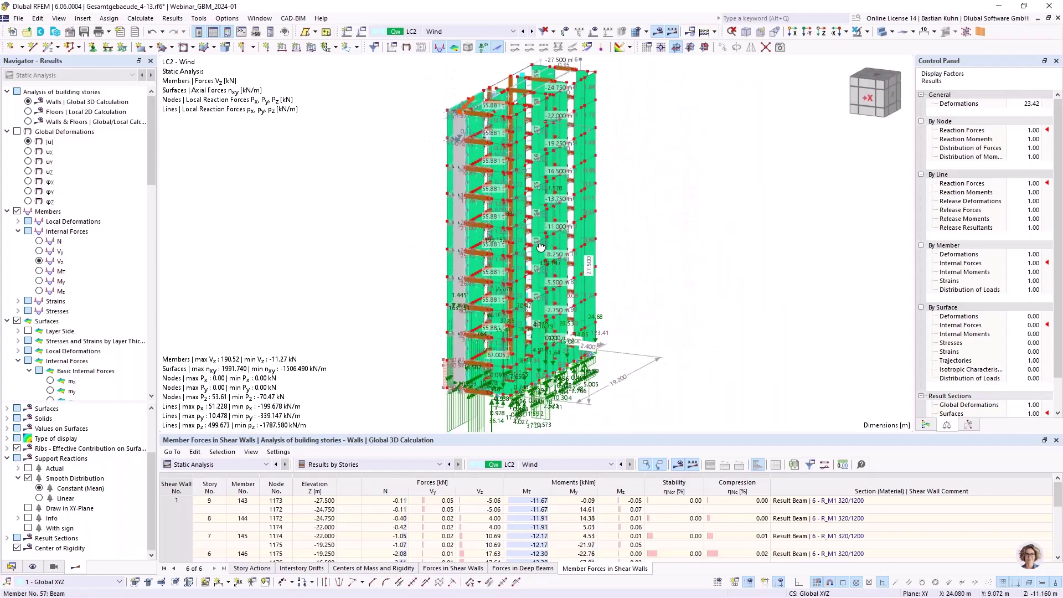
pyautogui.keyDown('ctrl'); pyautogui.moveTo(541, 247); pyautogui.dragTo(443, 249); pyautogui.keyUp('ctrl')
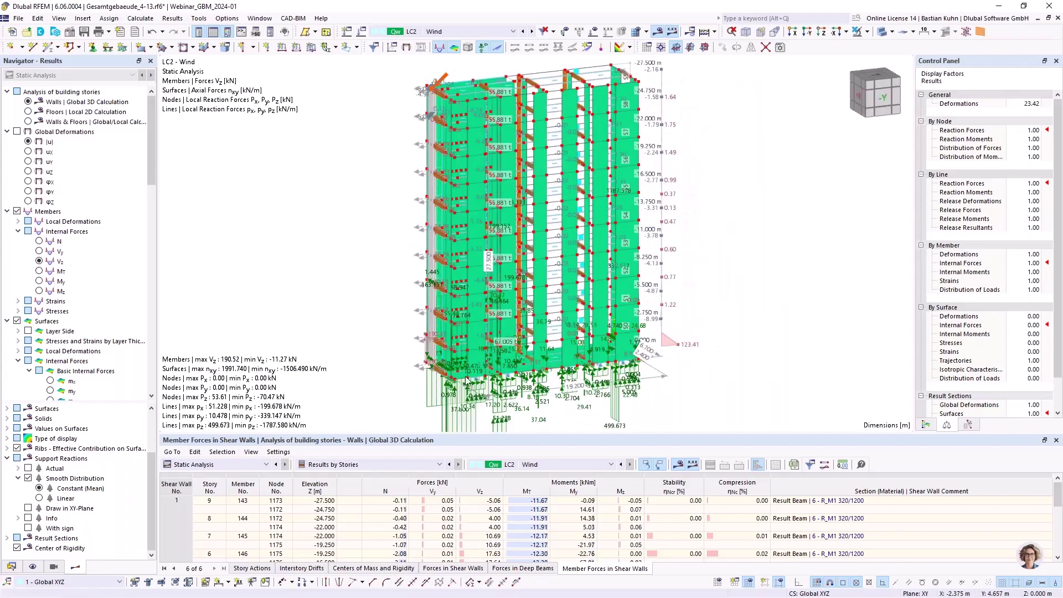
pyautogui.scroll(5, 612, 335)
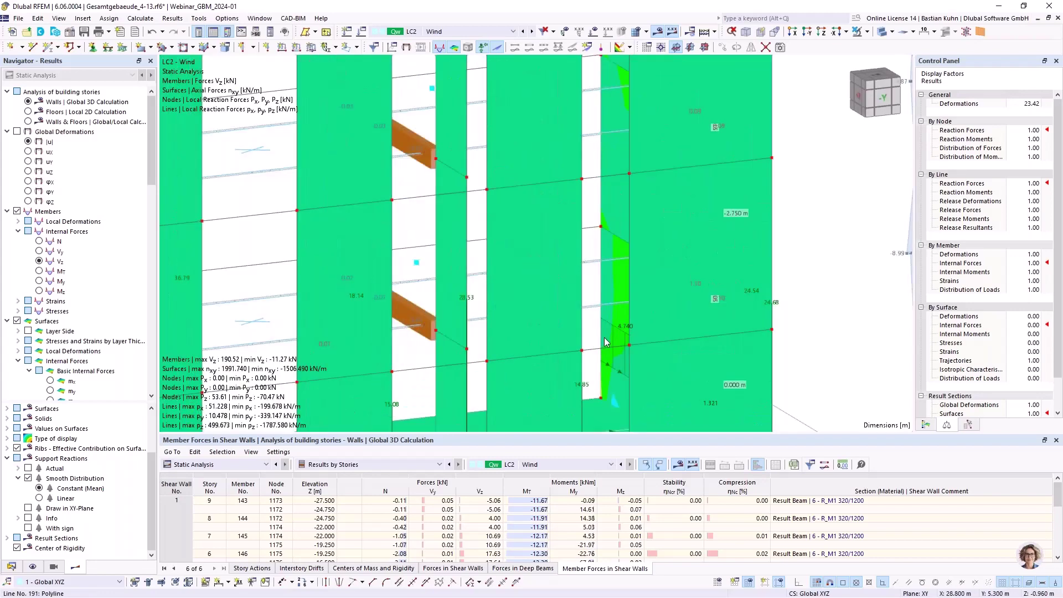
pyautogui.scroll(-1, 610, 344)
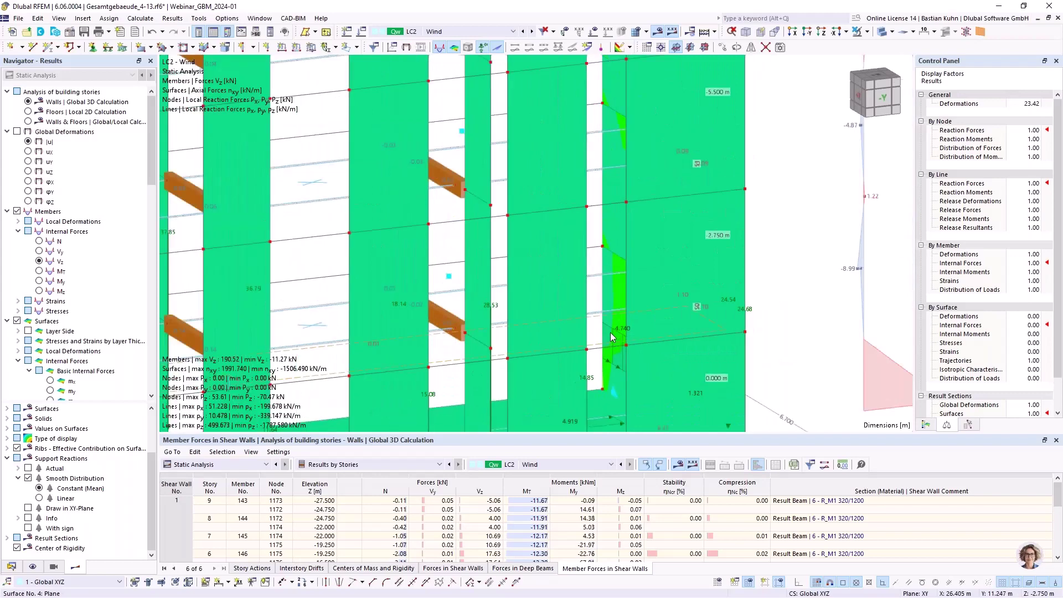
pyautogui.moveTo(610, 293); pyautogui.dragTo(427, 172, button='middle')
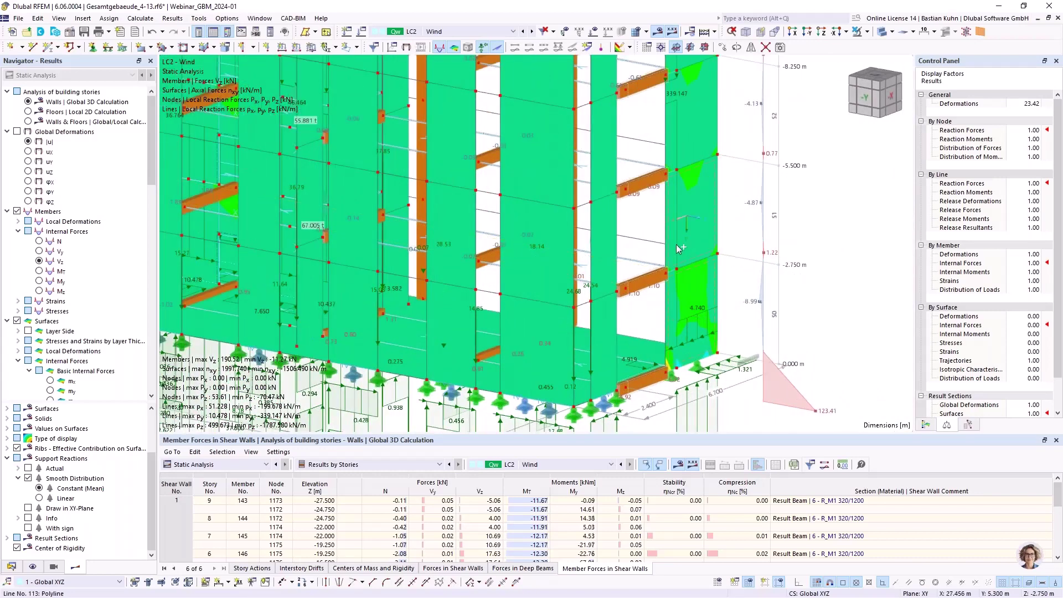
pyautogui.scroll(-1, 679, 245)
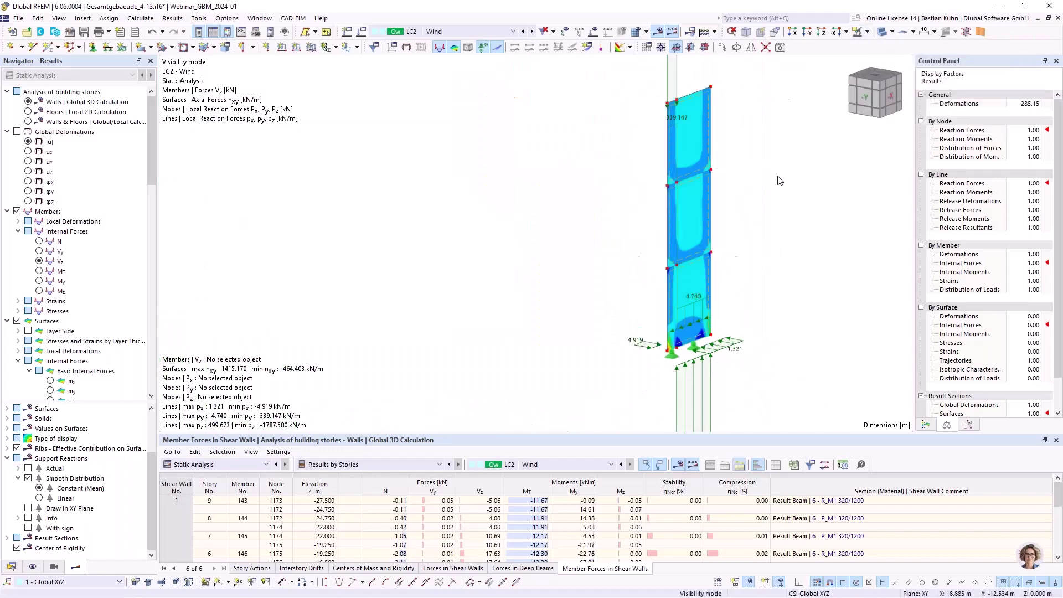
pyautogui.scroll(3, 715, 292)
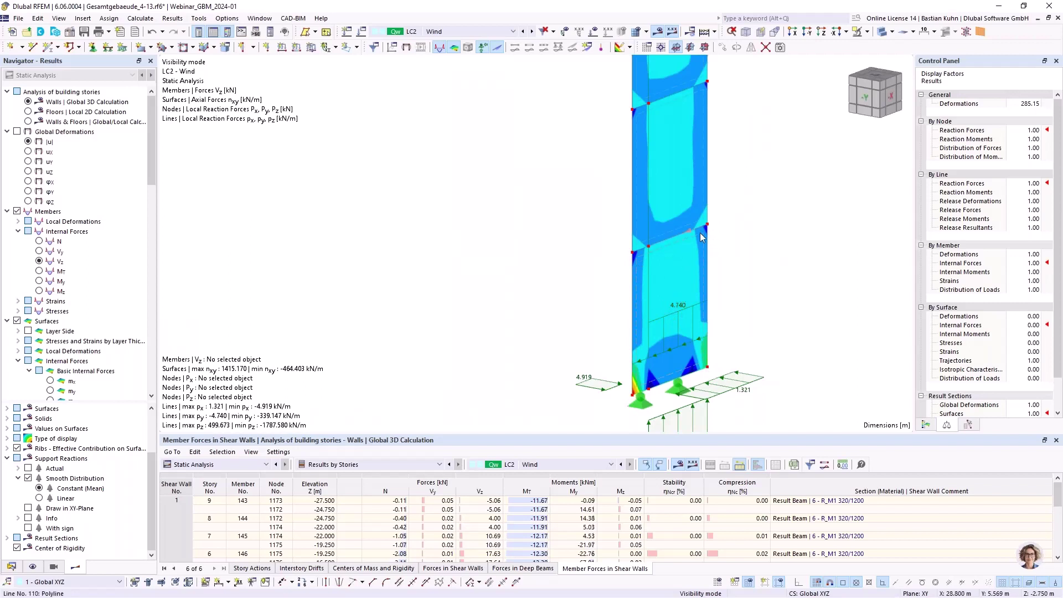
# Step: Inspect the thickness and material definition of the isolated wall's lowest surface without changing it
pyautogui.moveTo(682, 245)
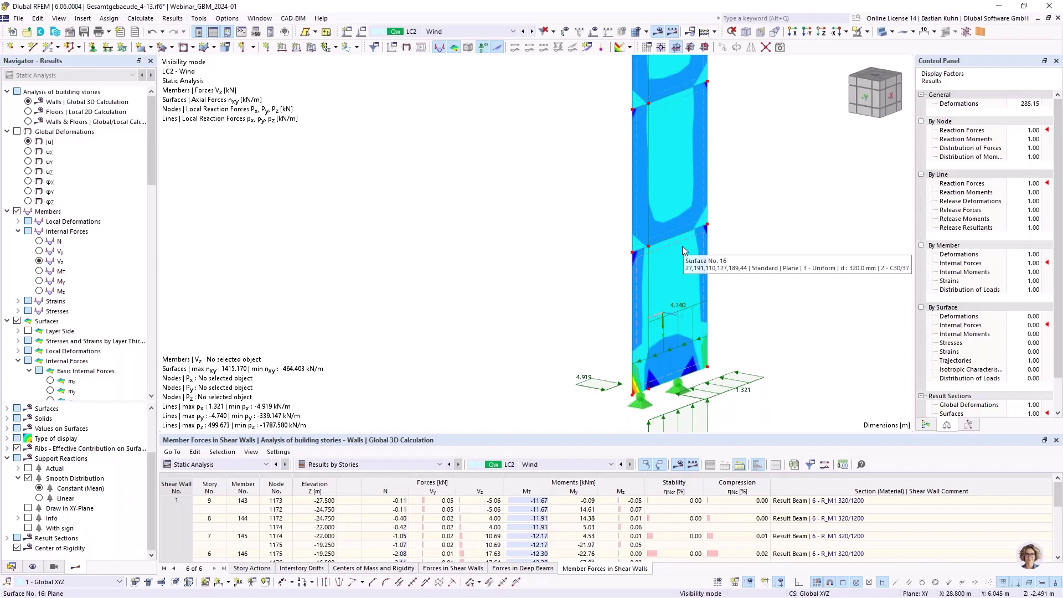
pyautogui.doubleClick(682, 246)
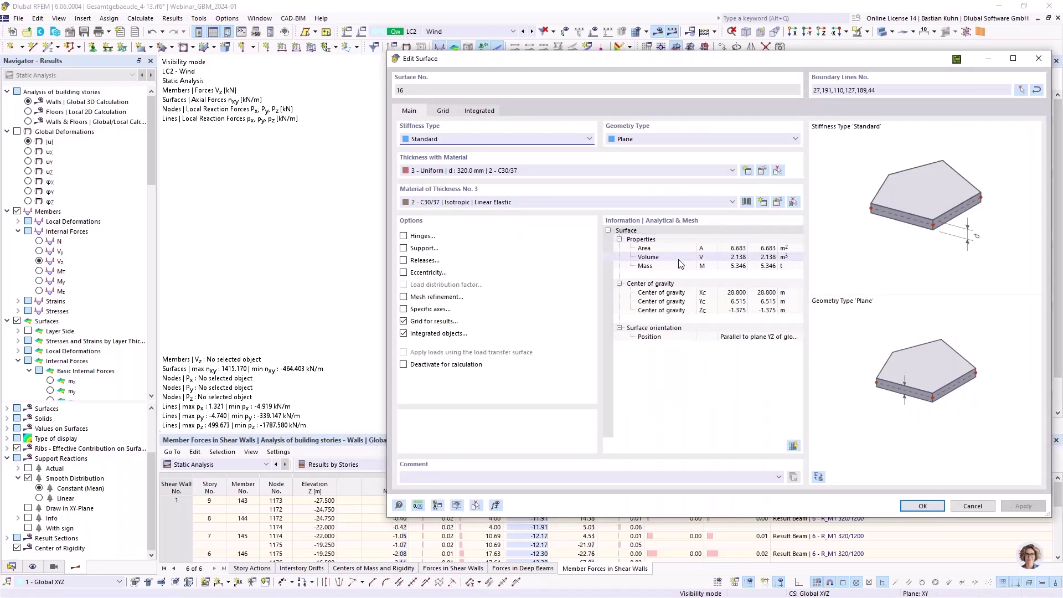
pyautogui.click(1038, 58)
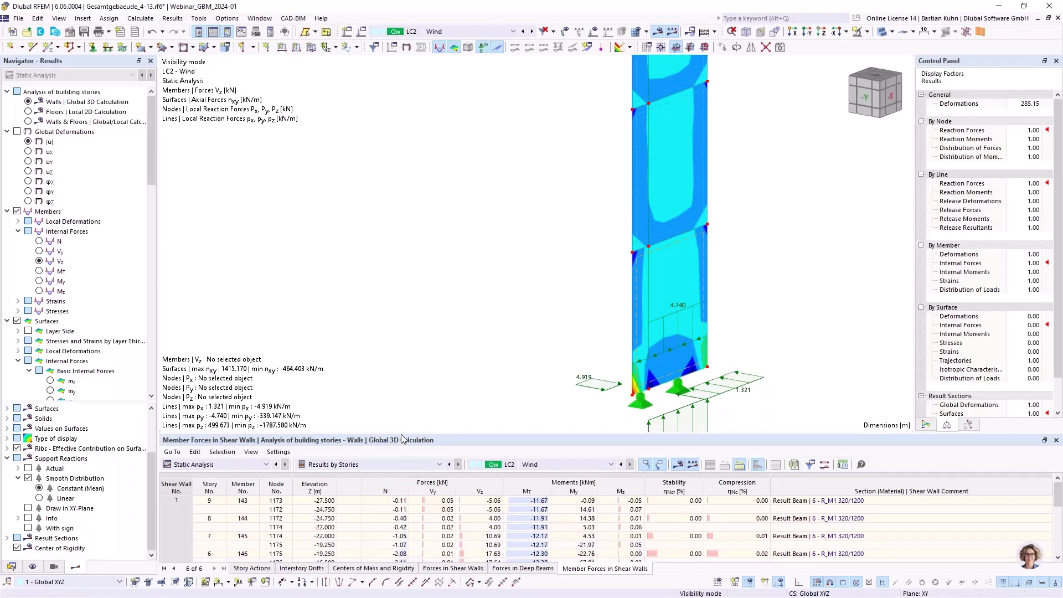
# Step: Examine the Vz forces of shear wall 1 across all stories in a temporarily enlarged Member Forces in Shear Walls table
pyautogui.moveTo(402, 435); pyautogui.dragTo(400, 237)
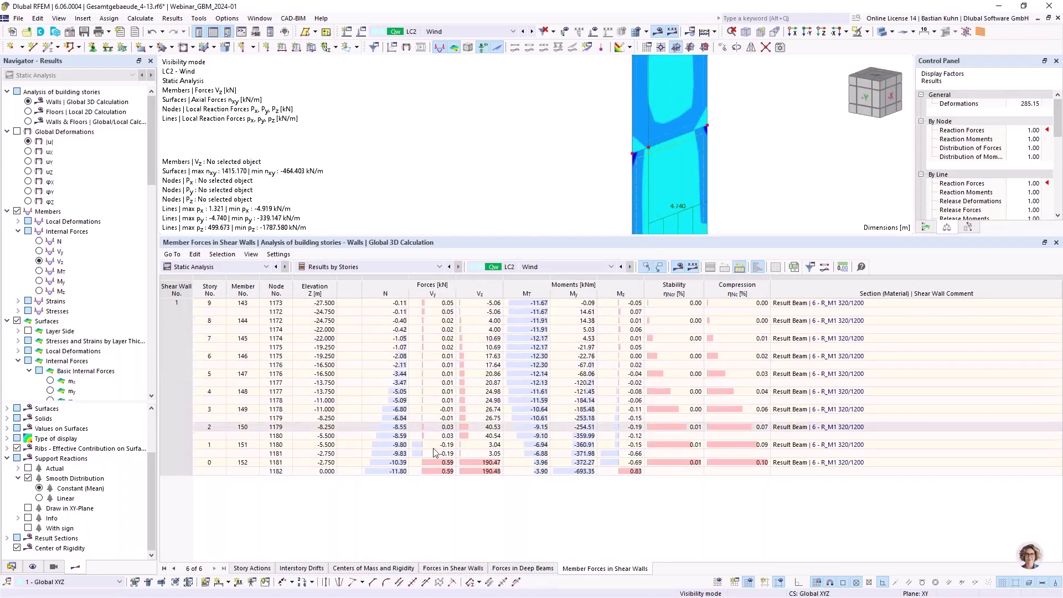
pyautogui.click(480, 417)
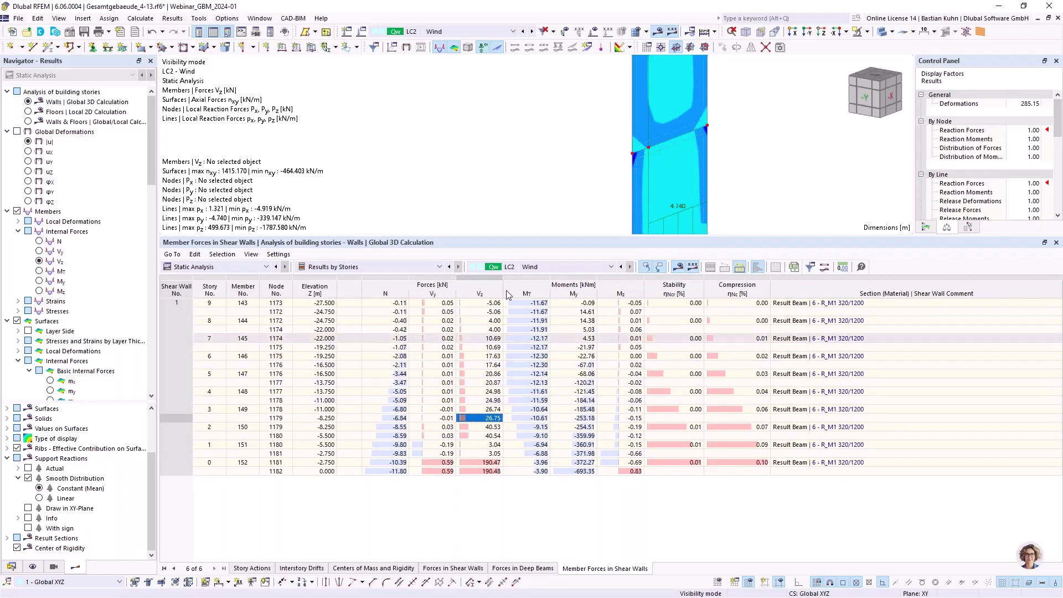
pyautogui.scroll(1, 515, 232)
pyautogui.moveTo(515, 235); pyautogui.dragTo(517, 431)
# Step: Cancel the visibility mode to show the whole building with its nxy results again
pyautogui.scroll(-2, 581, 256)
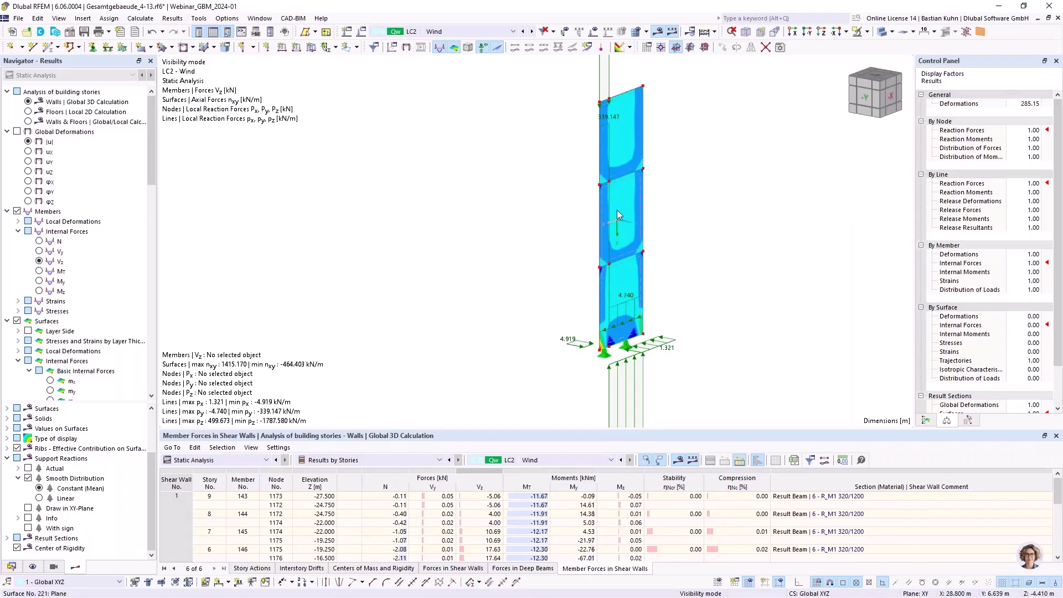
pyautogui.scroll(-2, 487, 234)
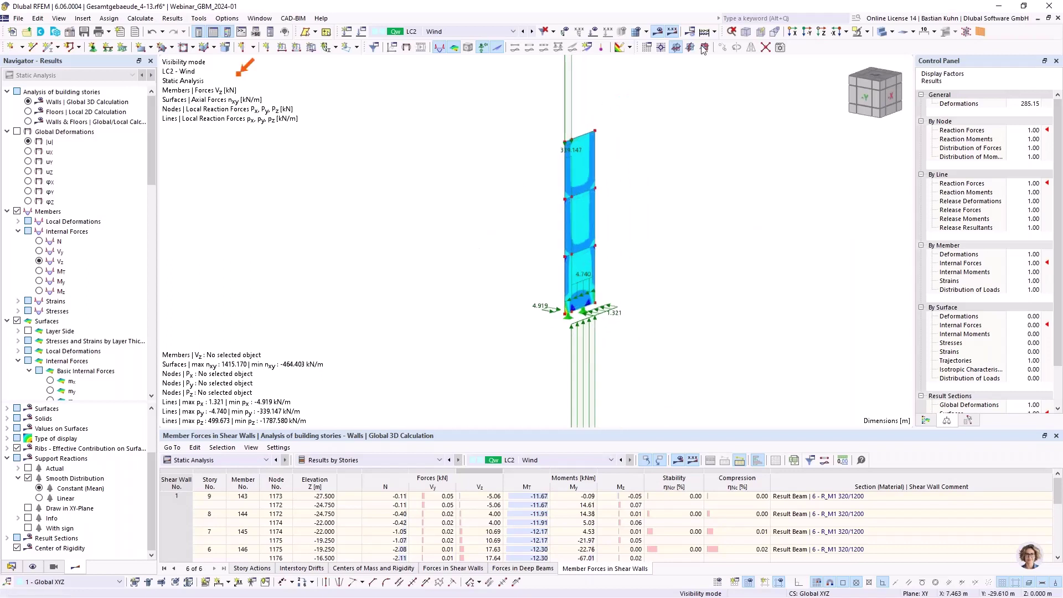
pyautogui.click(866, 31)
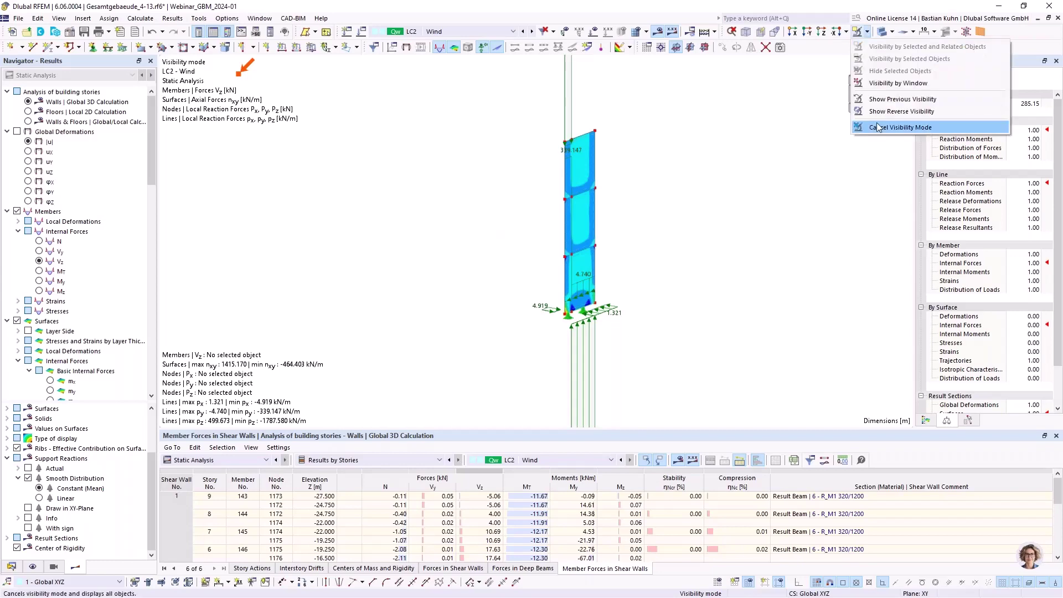
pyautogui.click(877, 128)
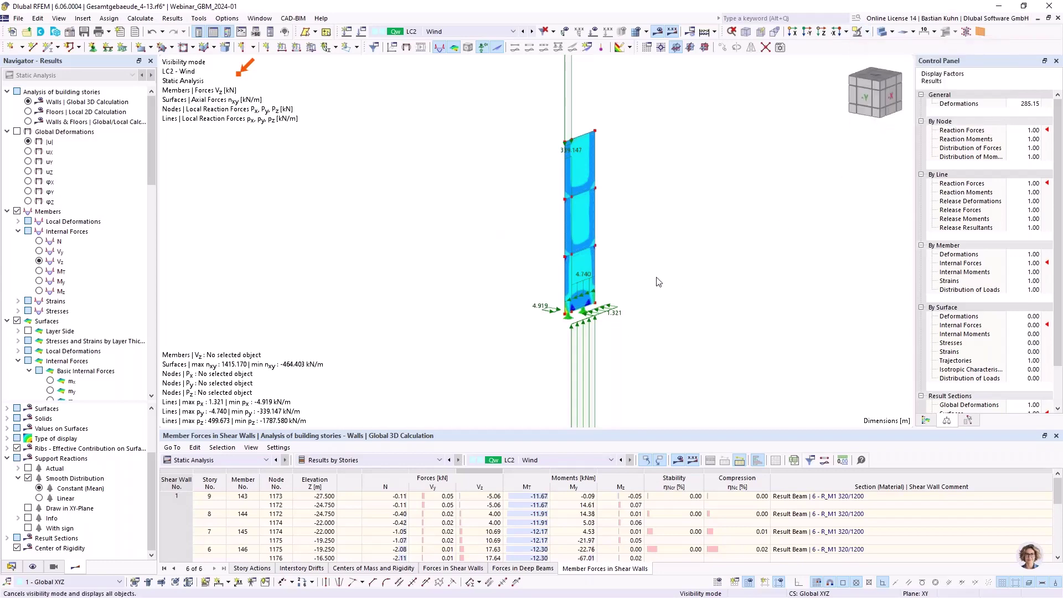
pyautogui.scroll(-3, 587, 320)
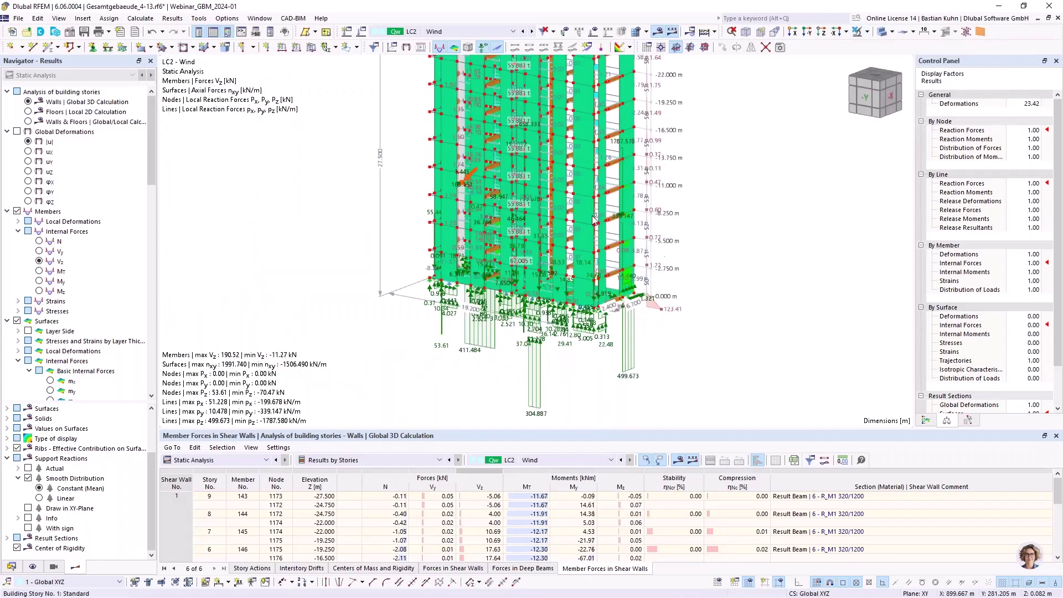
pyautogui.moveTo(587, 319); pyautogui.dragTo(587, 405, button='middle')
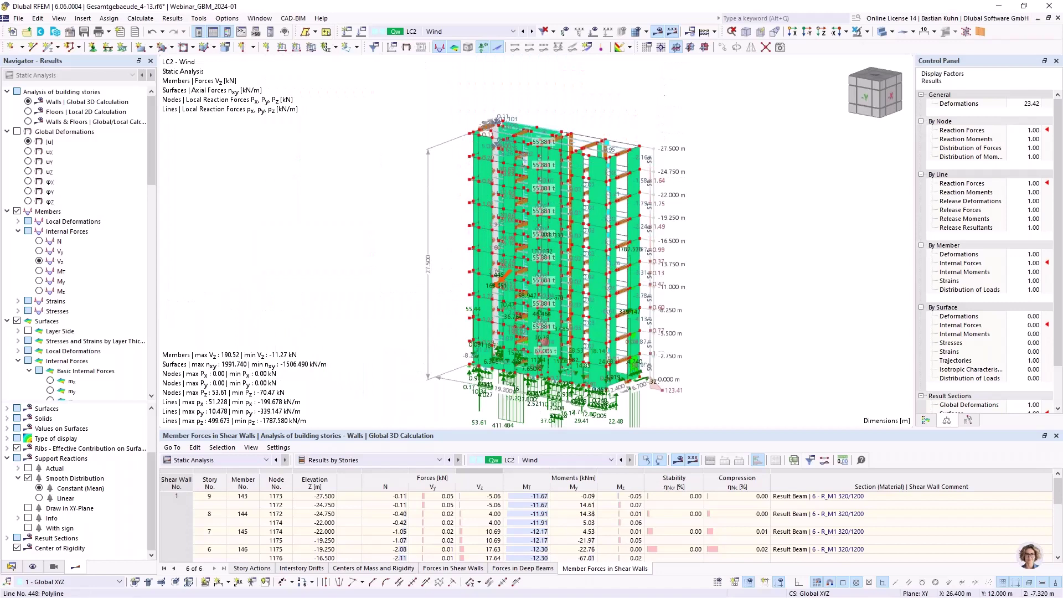
# Step: Compare the Floors | Local 2D and Walls | Global 3D results, and switch the display to Walls & Floors | Global/Local Calculation
pyautogui.click(27, 113)
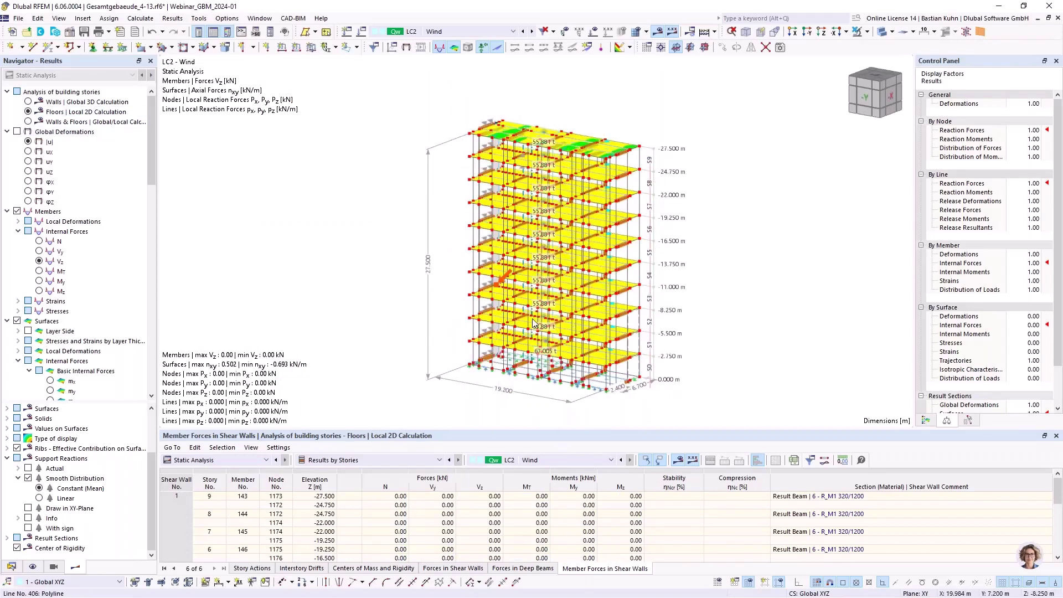
pyautogui.scroll(2, 539, 176)
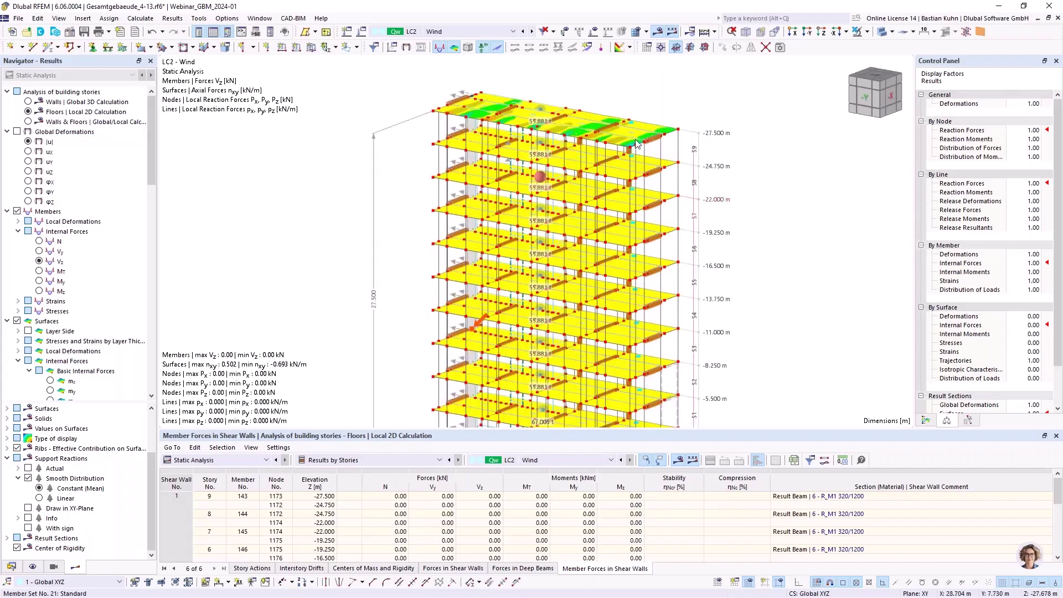
pyautogui.scroll(3, 636, 143)
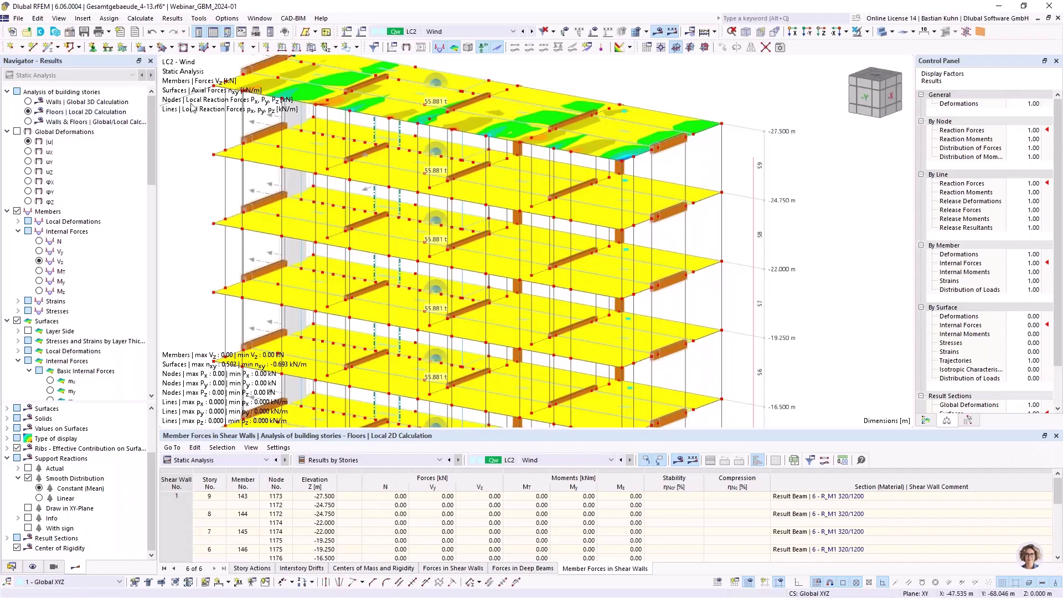
pyautogui.click(39, 104)
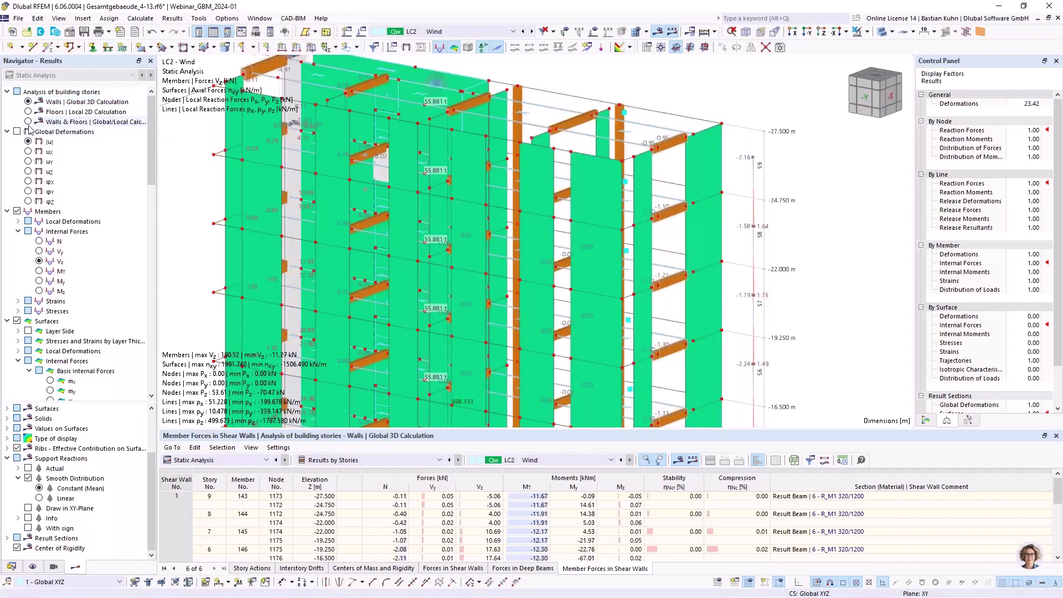
pyautogui.click(27, 122)
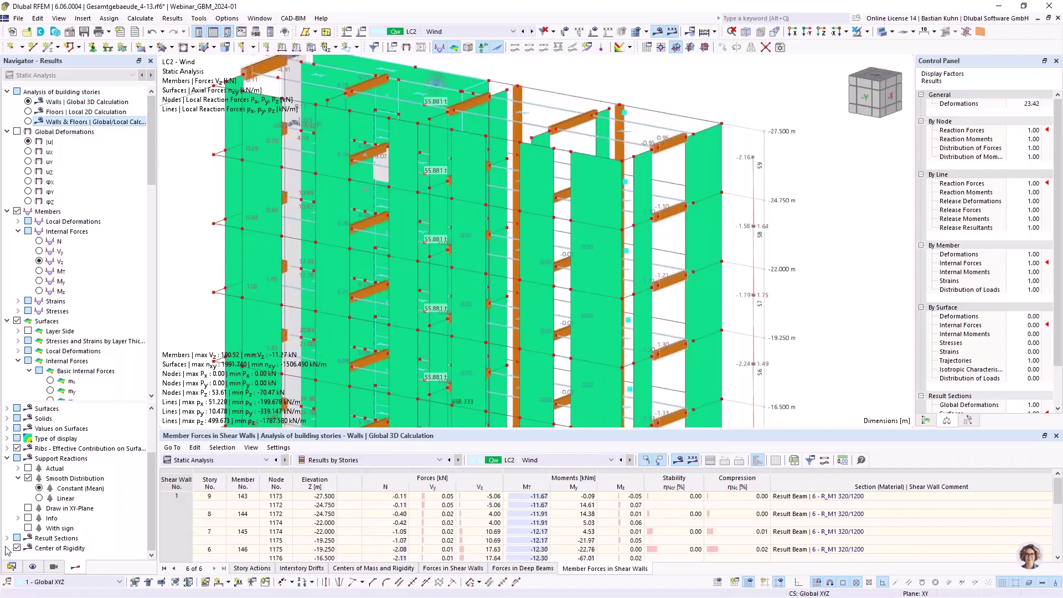
# Step: Bring up the building's visibility settings and hide the support reactions in the model
pyautogui.click(54, 567)
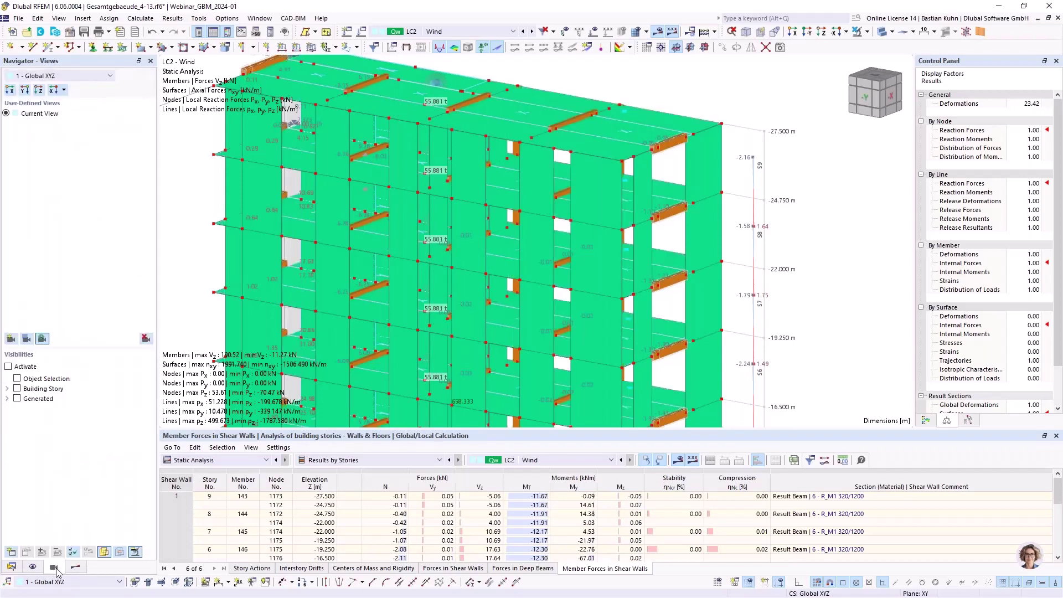
pyautogui.scroll(-4, 437, 236)
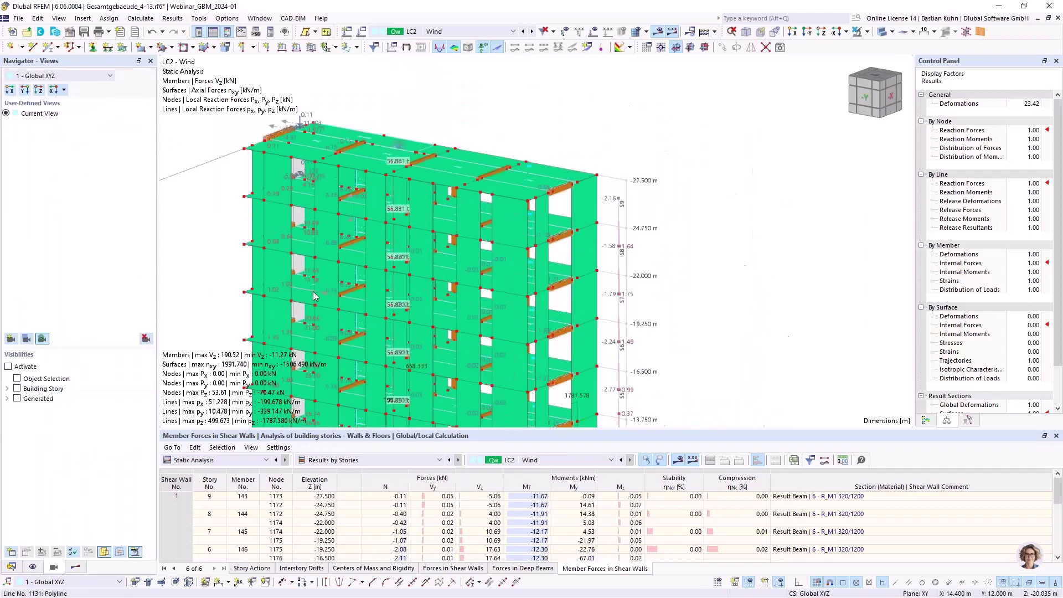
pyautogui.scroll(-4, 438, 236)
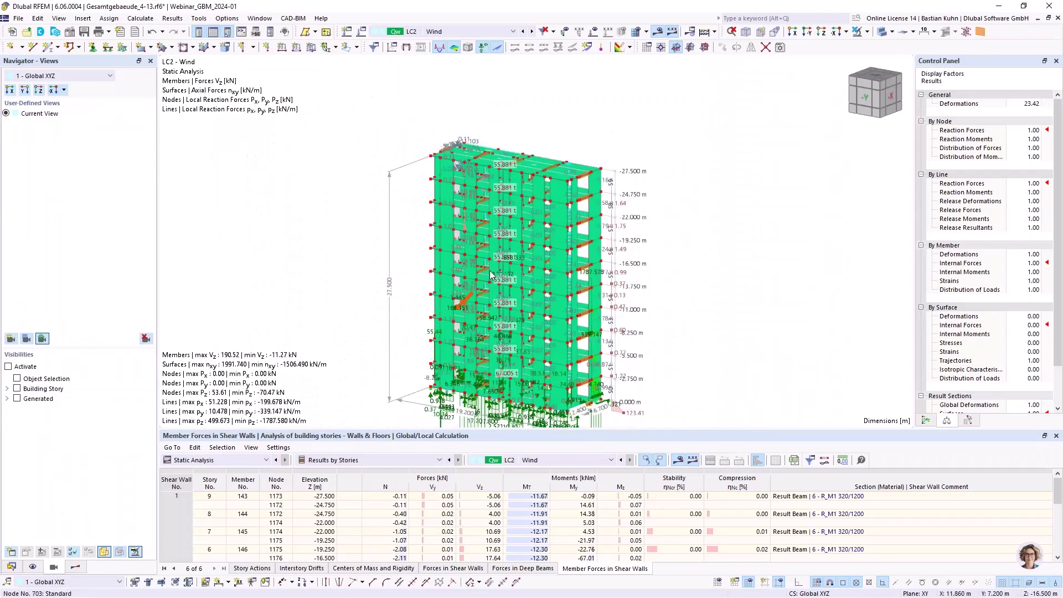
pyautogui.scroll(3, 490, 247)
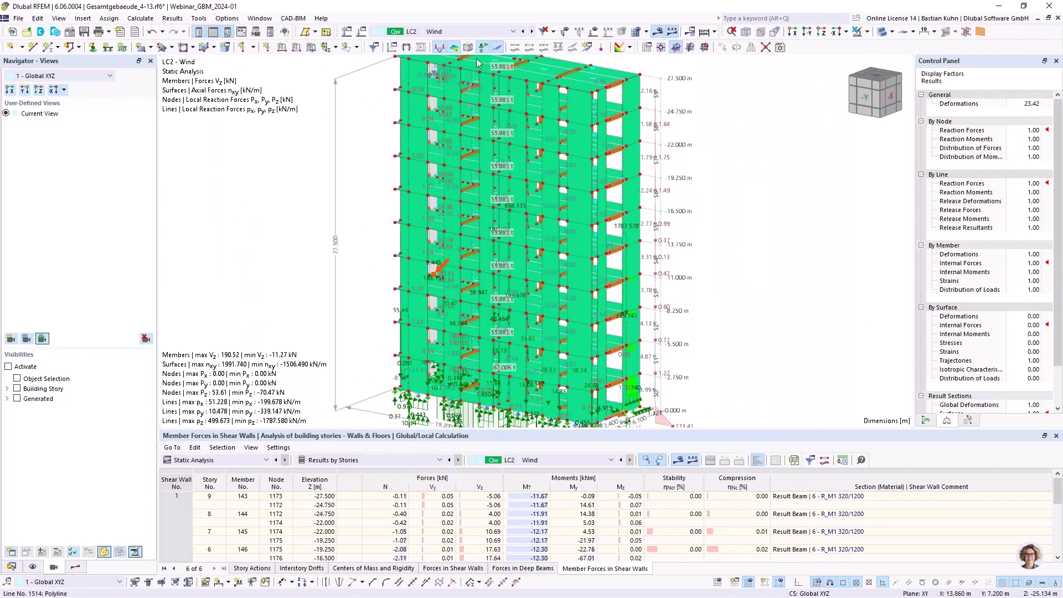
pyautogui.scroll(-2, 509, 237)
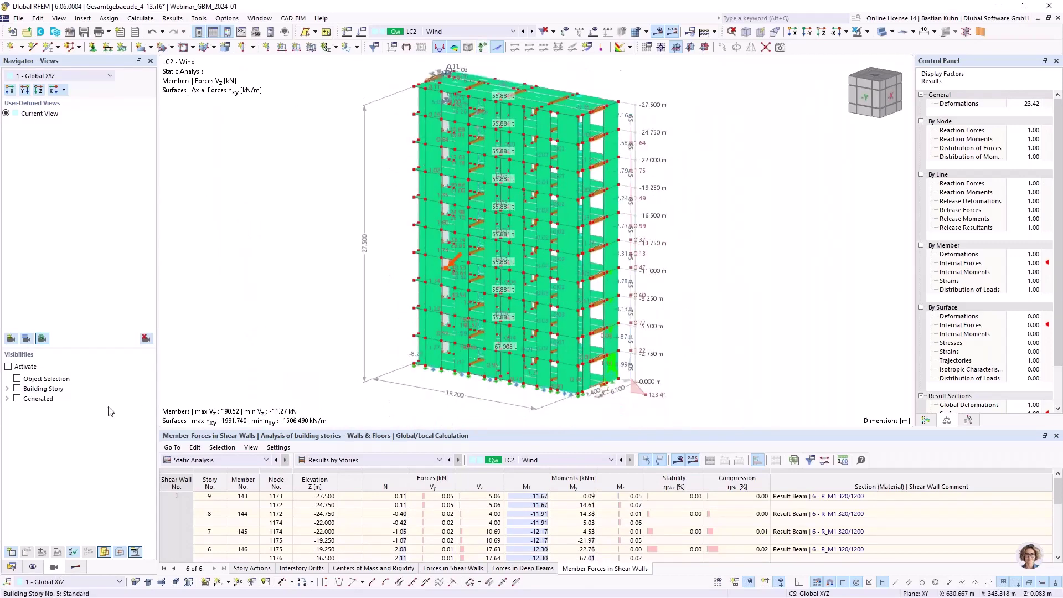
# Step: Limit the visible model to building stories 9 and 1
pyautogui.click(7, 389)
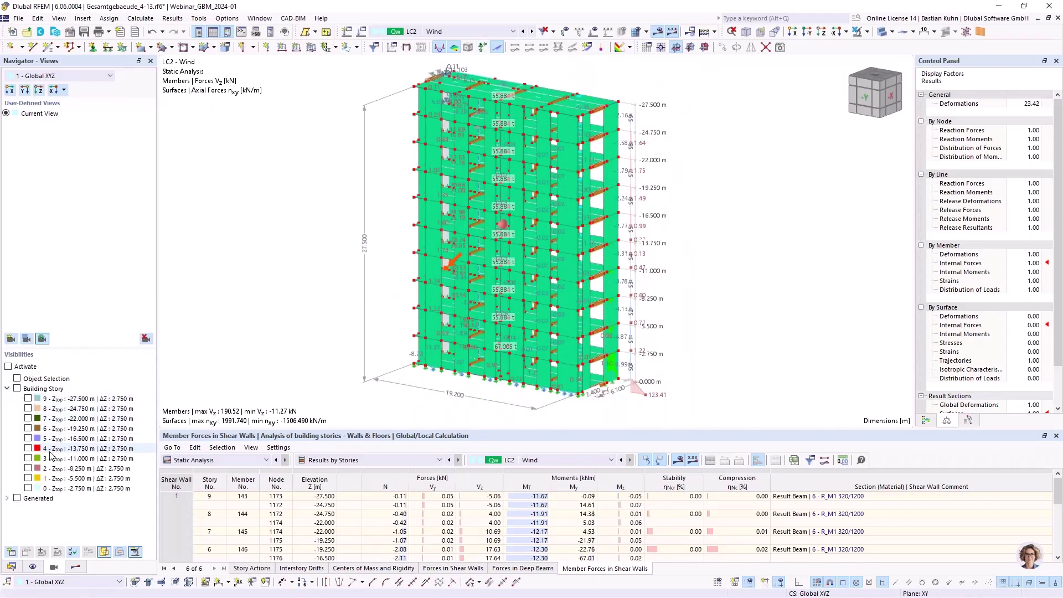
pyautogui.click(28, 401)
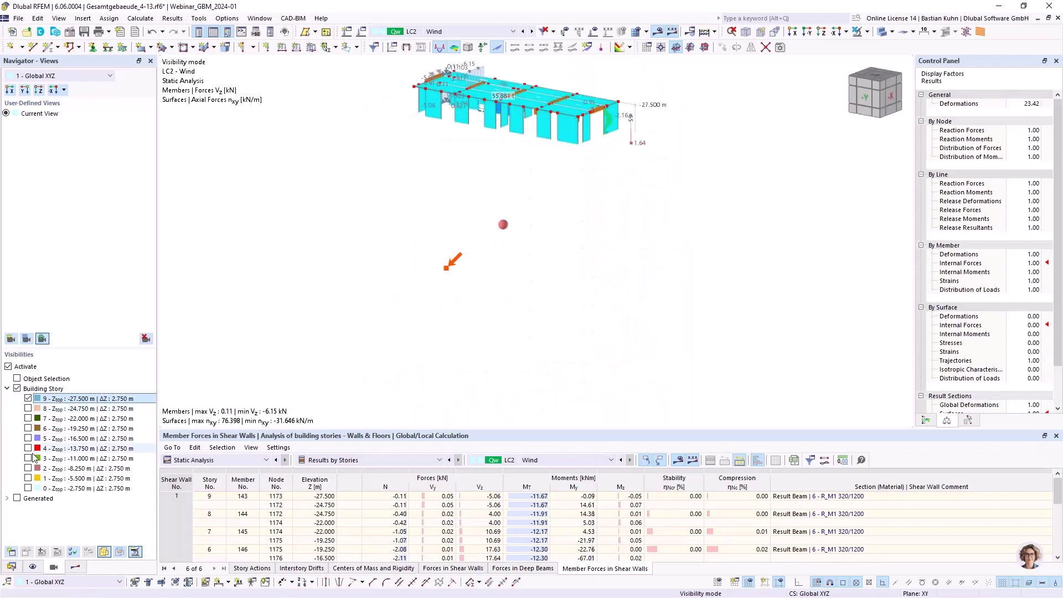
pyautogui.click(27, 478)
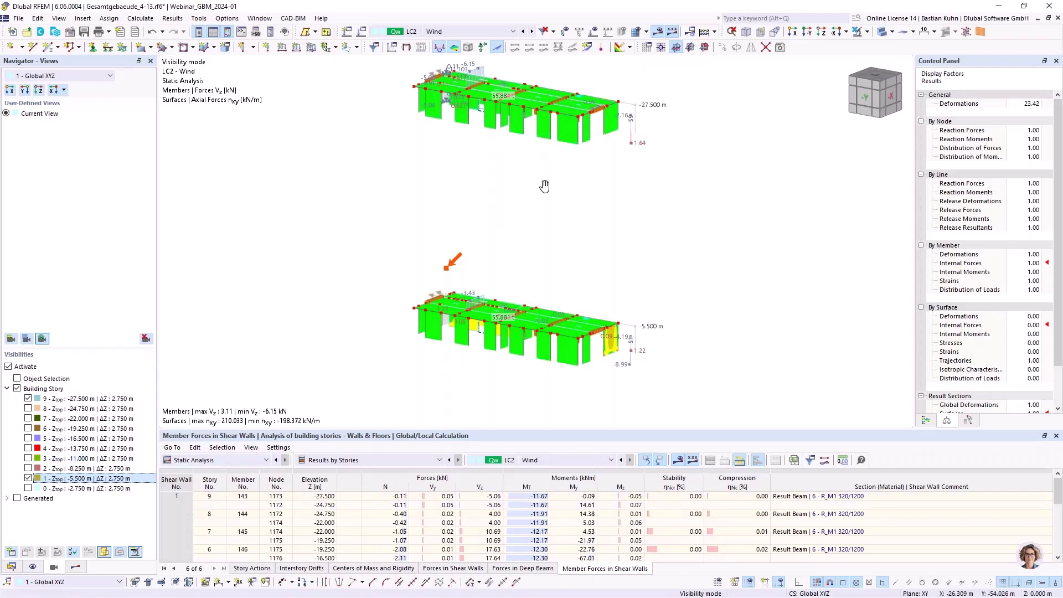
# Step: Cancel the visibility mode to display all stories of the building and view the model from both sides
pyautogui.keyDown('ctrl'); pyautogui.moveTo(543, 185); pyautogui.dragTo(333, 181, button='middle'); pyautogui.keyUp('ctrl')
pyautogui.scroll(2, 775, 77)
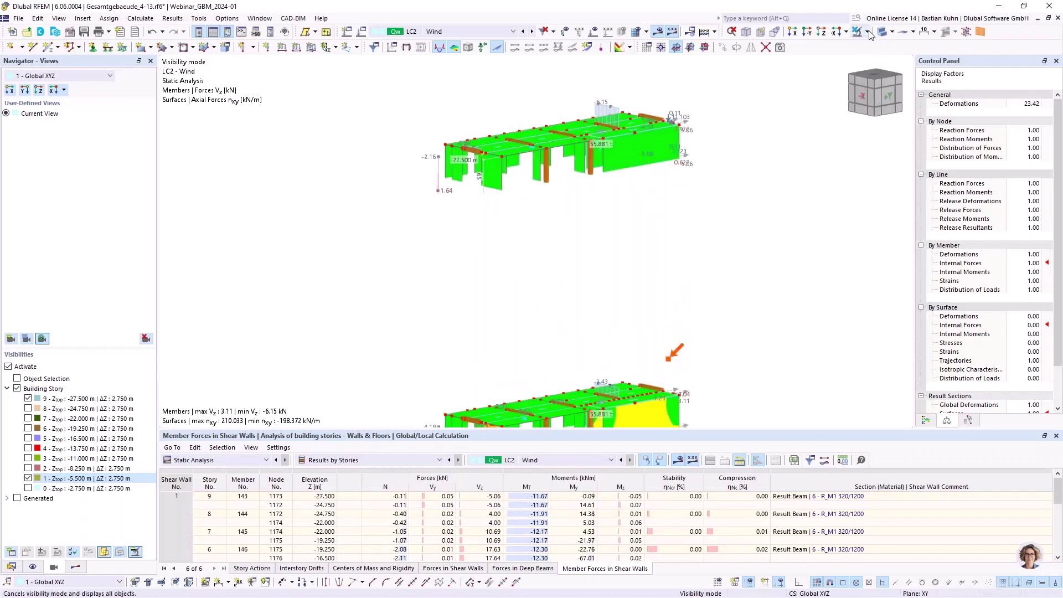
pyautogui.click(866, 32)
pyautogui.click(885, 130)
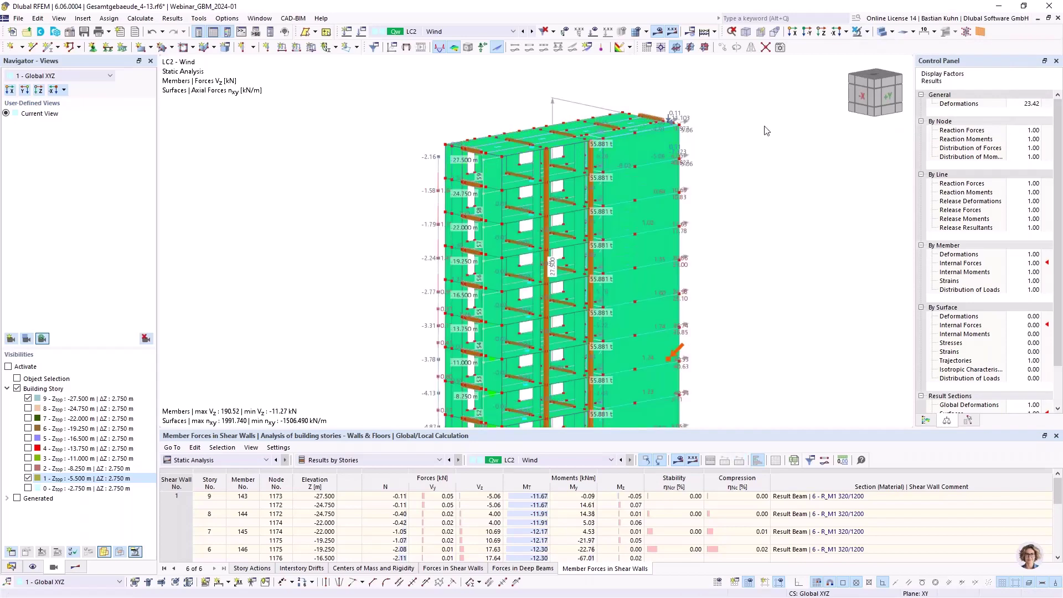
pyautogui.scroll(-3, 538, 264)
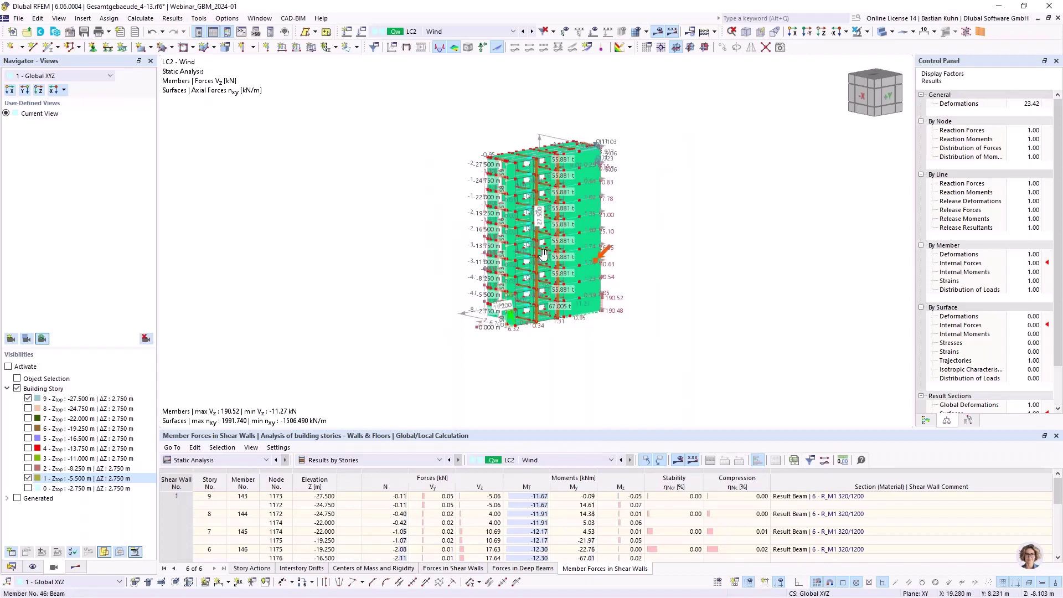
pyautogui.keyDown('ctrl'); pyautogui.moveTo(543, 254); pyautogui.dragTo(712, 233, button='middle'); pyautogui.keyUp('ctrl')
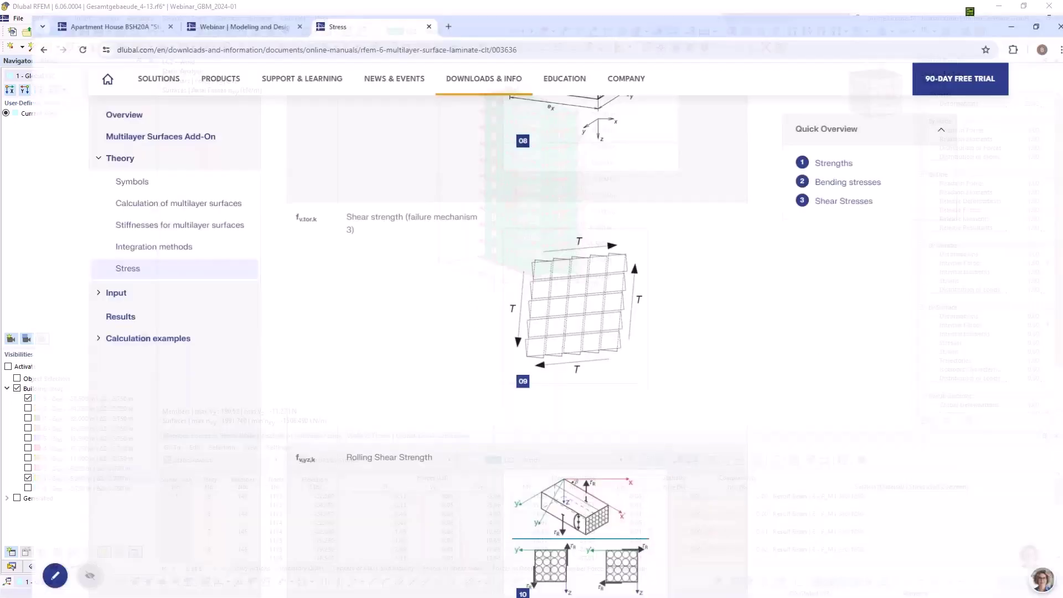
# Step: Switch to the browser, view the two exterior photos of the BSH20A apartment house project, and return to RFEM
pyautogui.hotkey('alt', 'Tab')
pyautogui.click(95, 12)
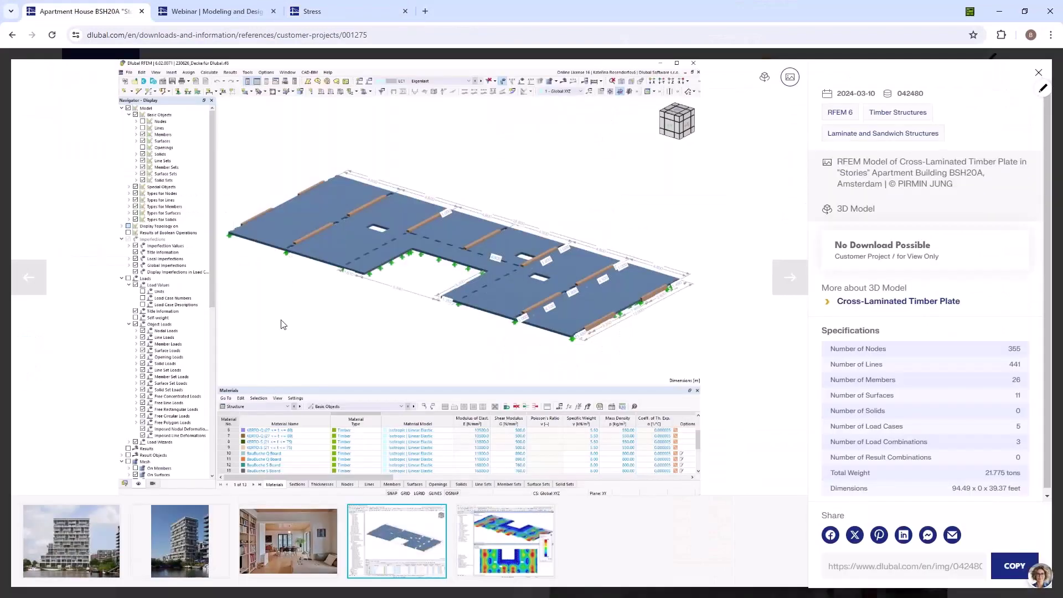
pyautogui.click(71, 542)
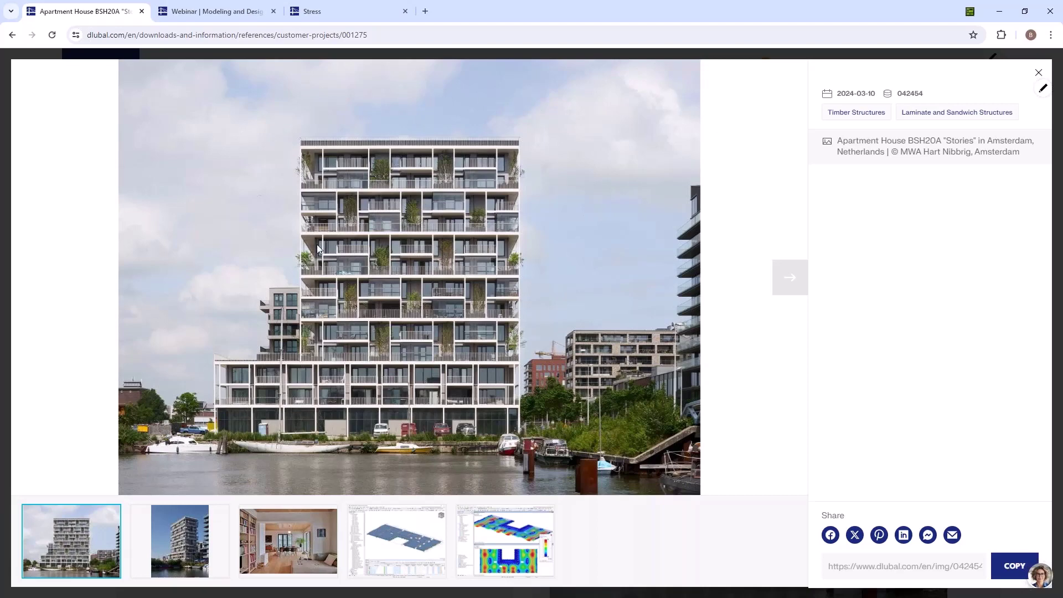
pyautogui.click(161, 546)
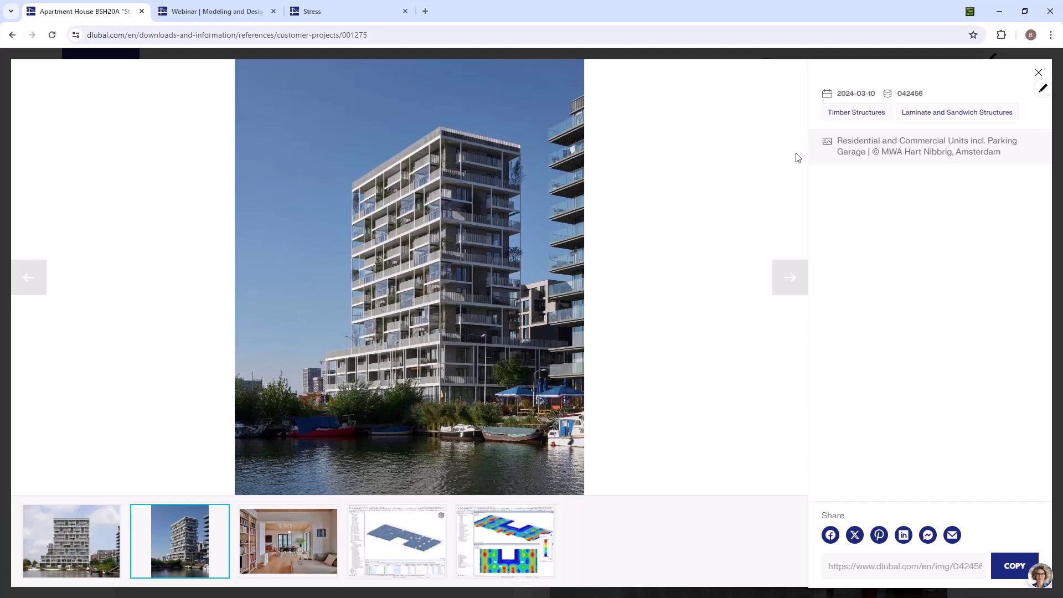
pyautogui.click(999, 11)
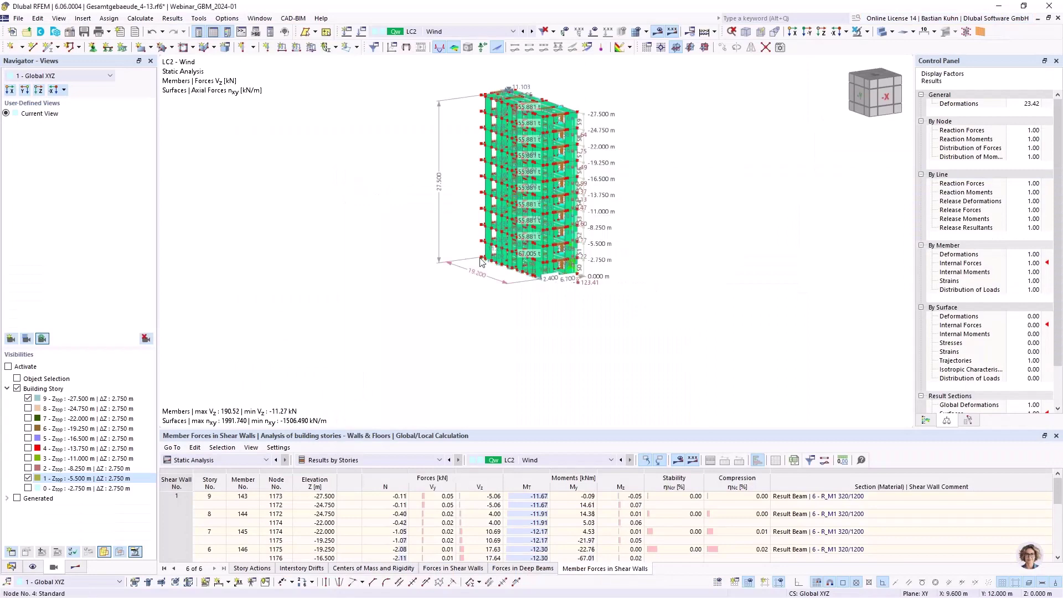
pyautogui.scroll(3, 462, 250)
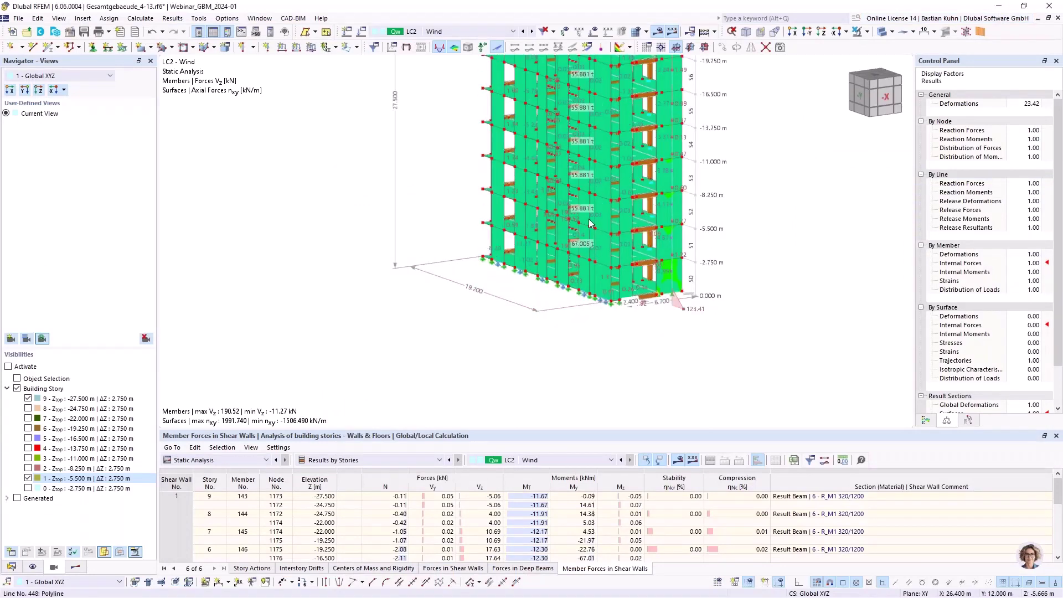
pyautogui.scroll(-4, 554, 232)
pyautogui.scroll(4, 549, 197)
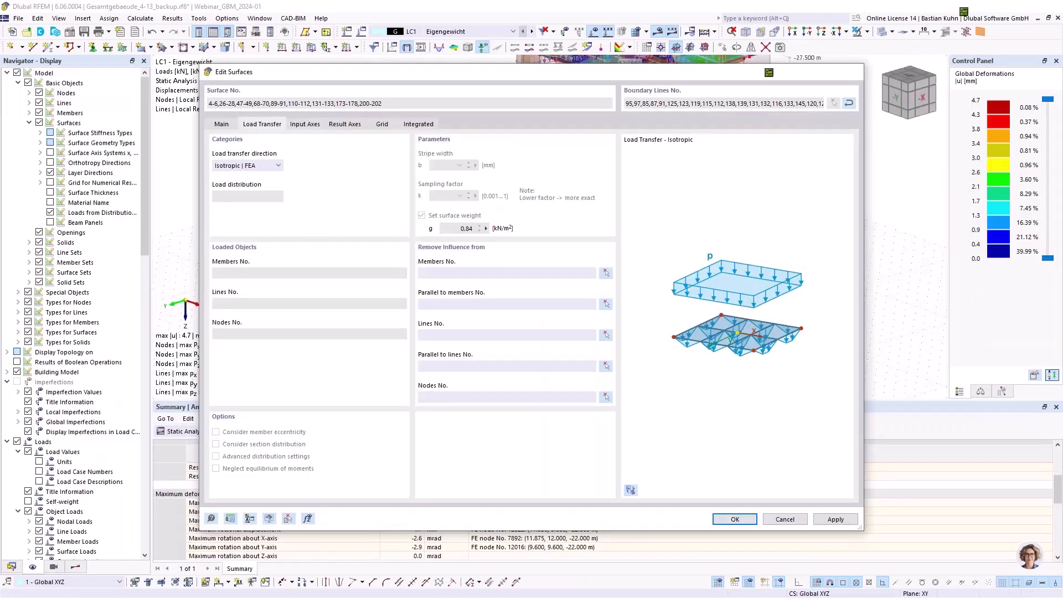
# Step: Close the surface editing dialog without changes and switch to the Stock3-2D-Decke.rf6 model
pyautogui.press('Escape')
pyautogui.click(260, 19)
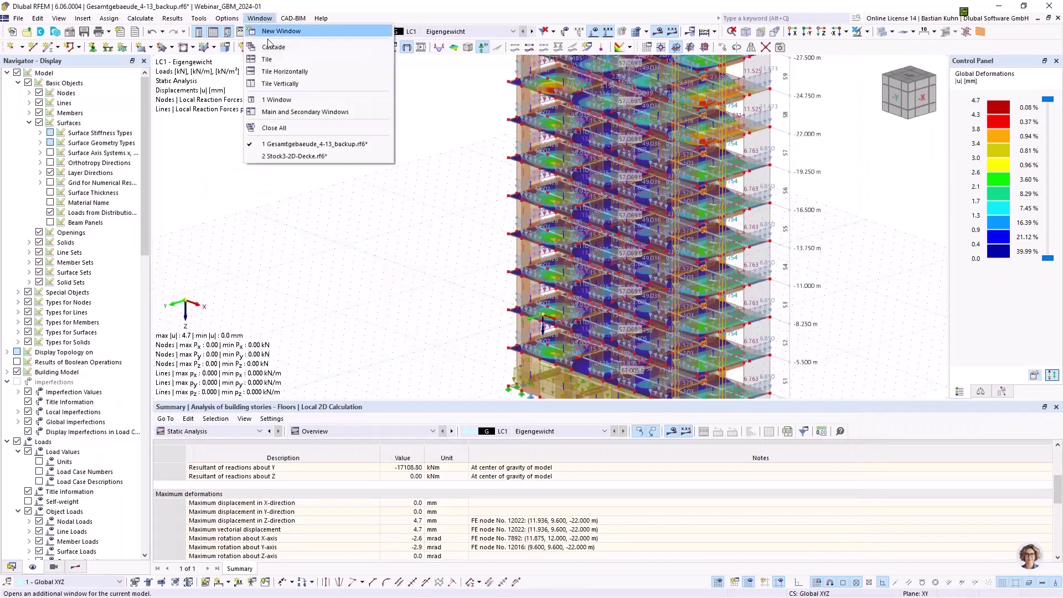
pyautogui.click(299, 161)
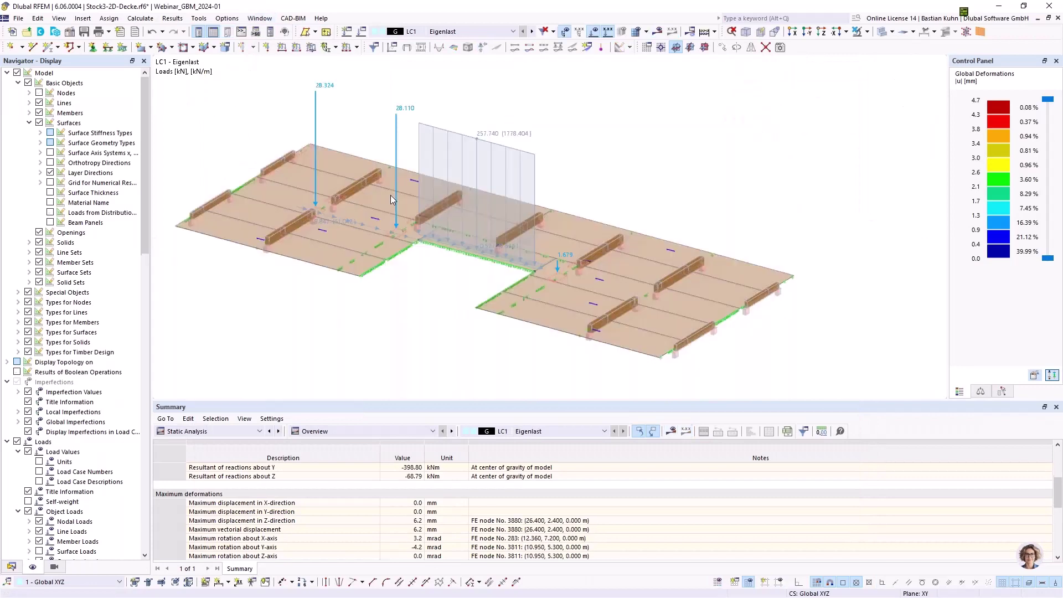
# Step: Turn on the display of nodes in the 2D floor model
pyautogui.scroll(-2, 542, 279)
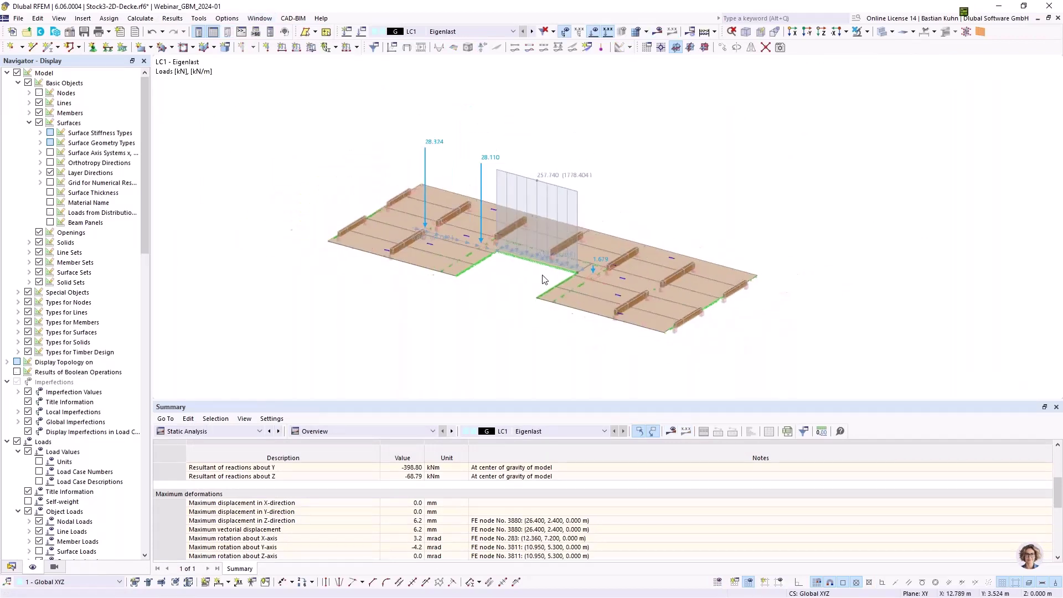
pyautogui.keyDown('ctrl'); pyautogui.moveTo(525, 276); pyautogui.dragTo(400, 275, button='middle'); pyautogui.keyUp('ctrl')
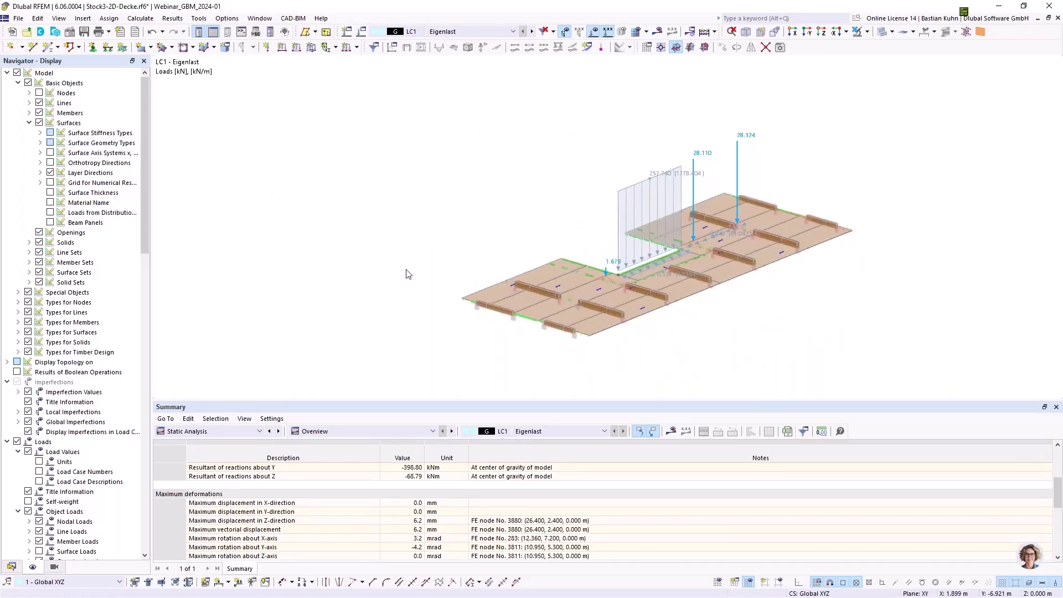
pyautogui.scroll(2, 583, 305)
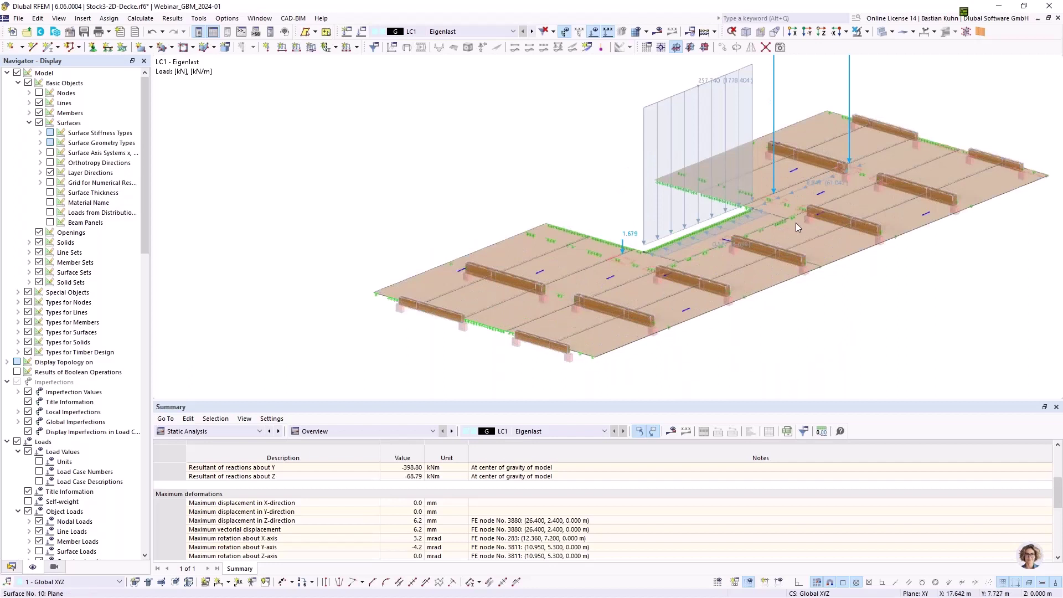
pyautogui.scroll(-1, 769, 257)
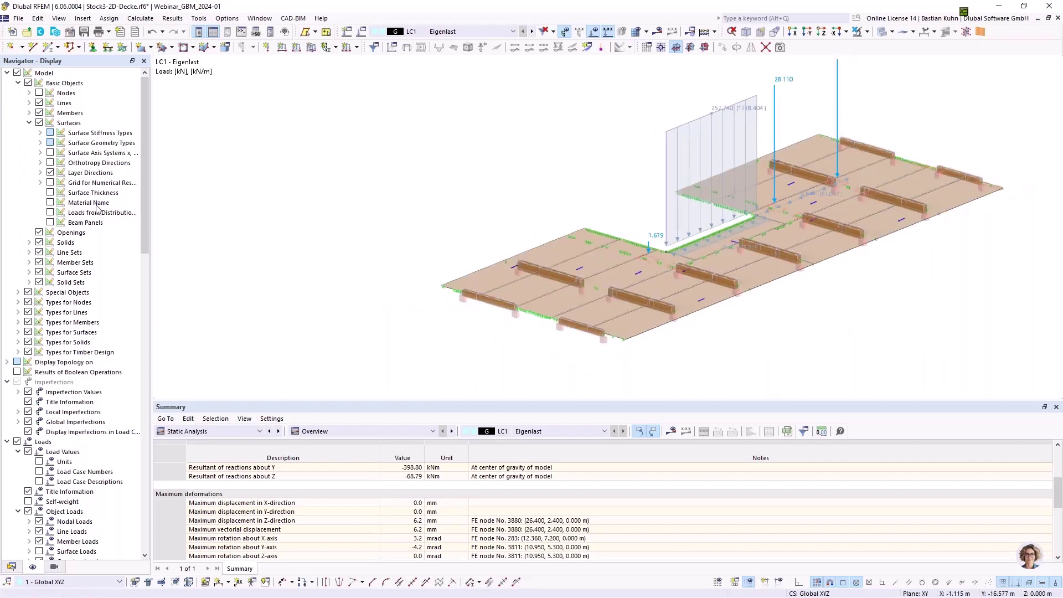
pyautogui.click(38, 93)
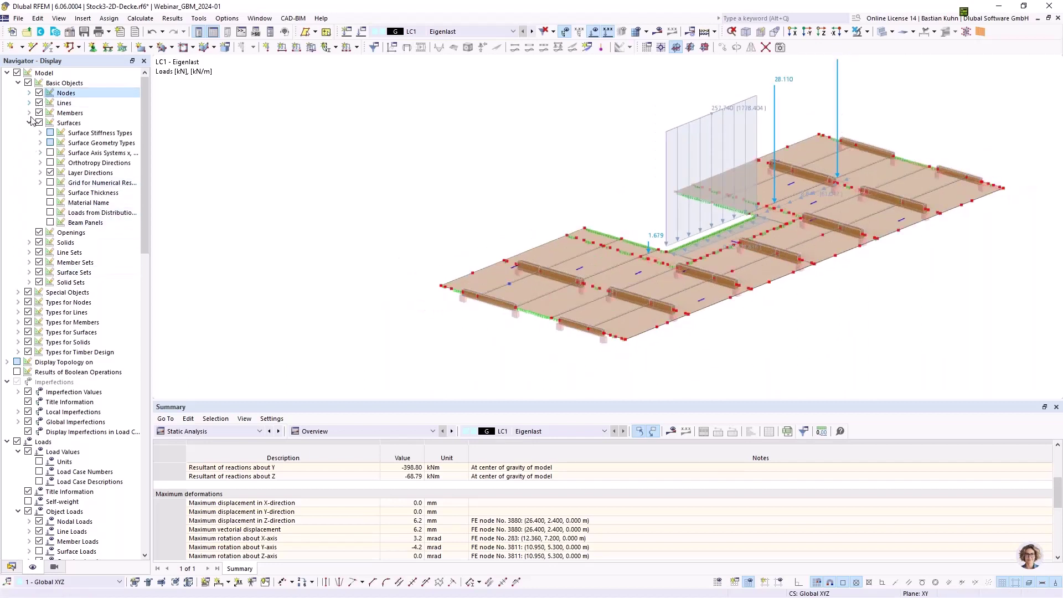
pyautogui.click(220, 583)
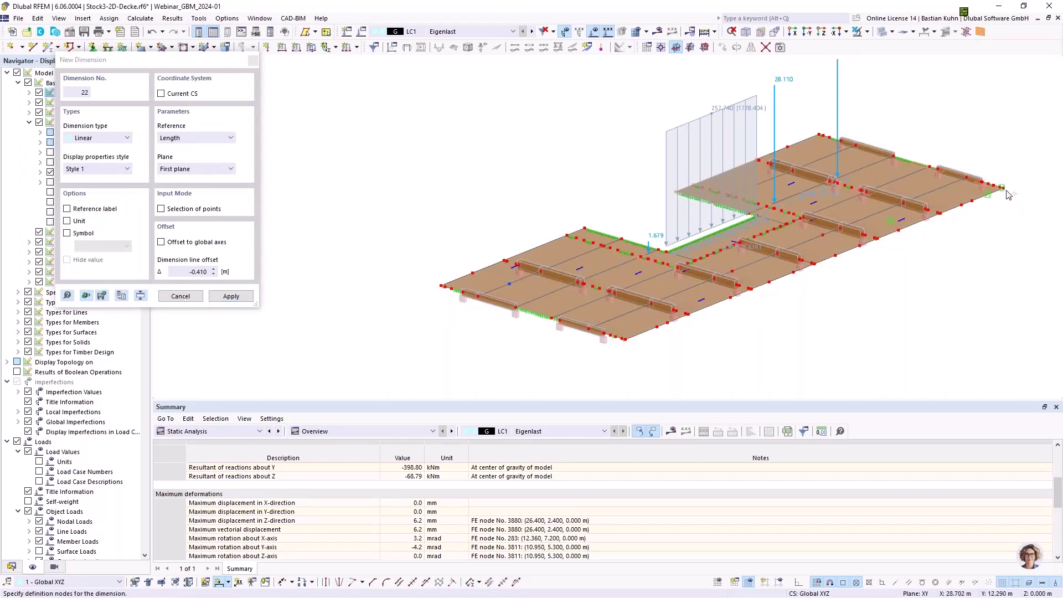
pyautogui.scroll(3, 1001, 188)
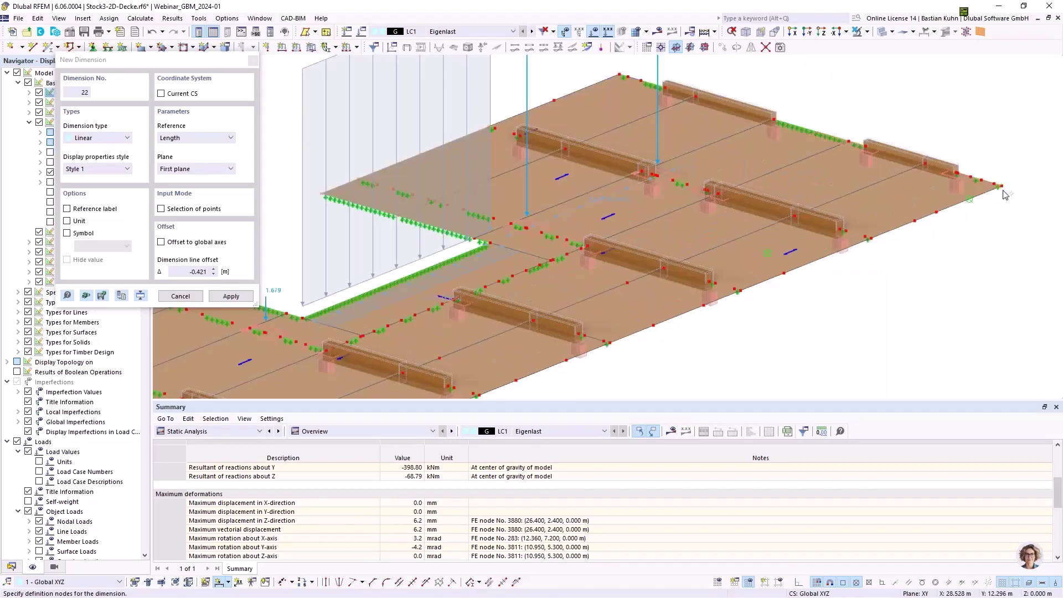
pyautogui.scroll(-2, 987, 247)
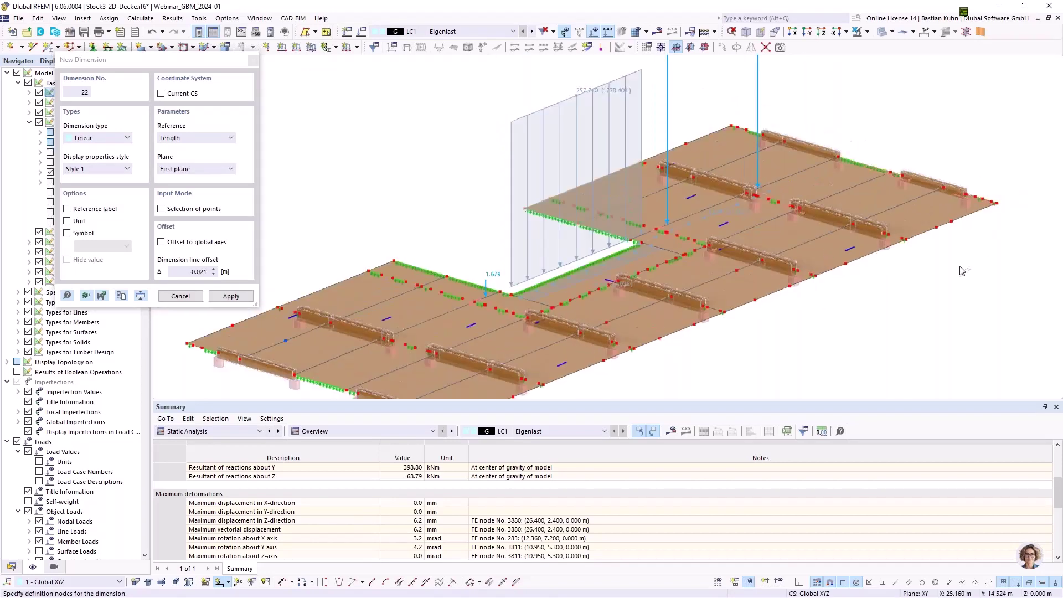
pyautogui.scroll(-4, 610, 363)
pyautogui.moveTo(610, 348); pyautogui.dragTo(648, 253, button='middle')
pyautogui.scroll(1, 616, 294)
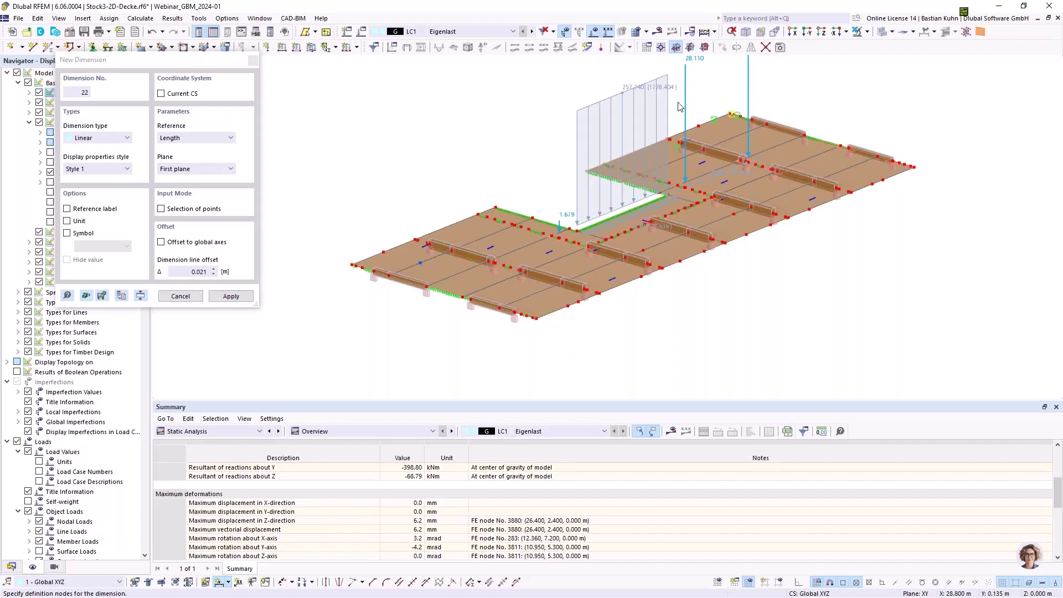
pyautogui.click(211, 169)
pyautogui.click(211, 188)
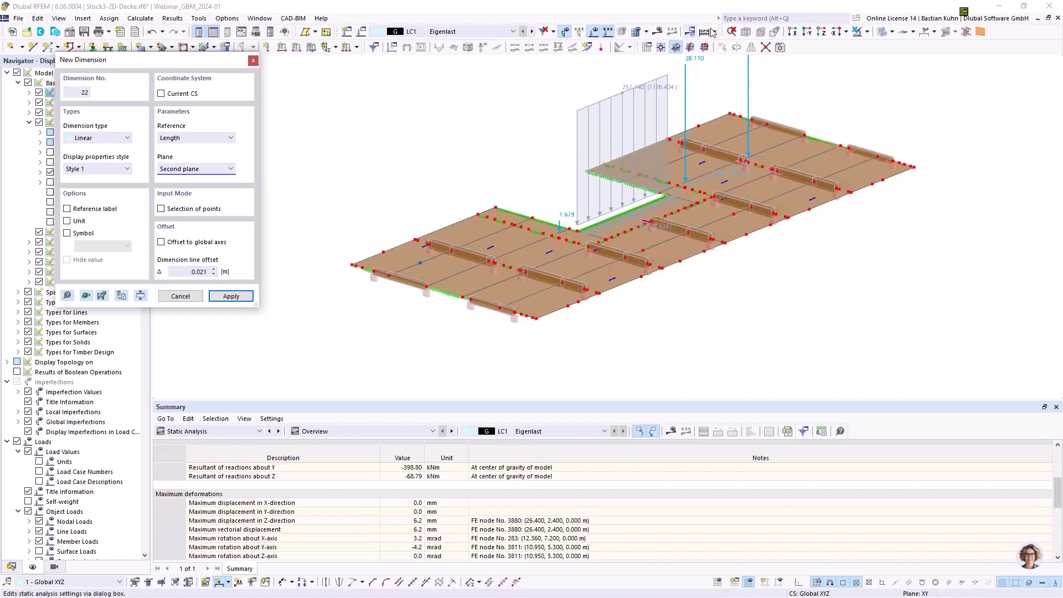
pyautogui.click(867, 32)
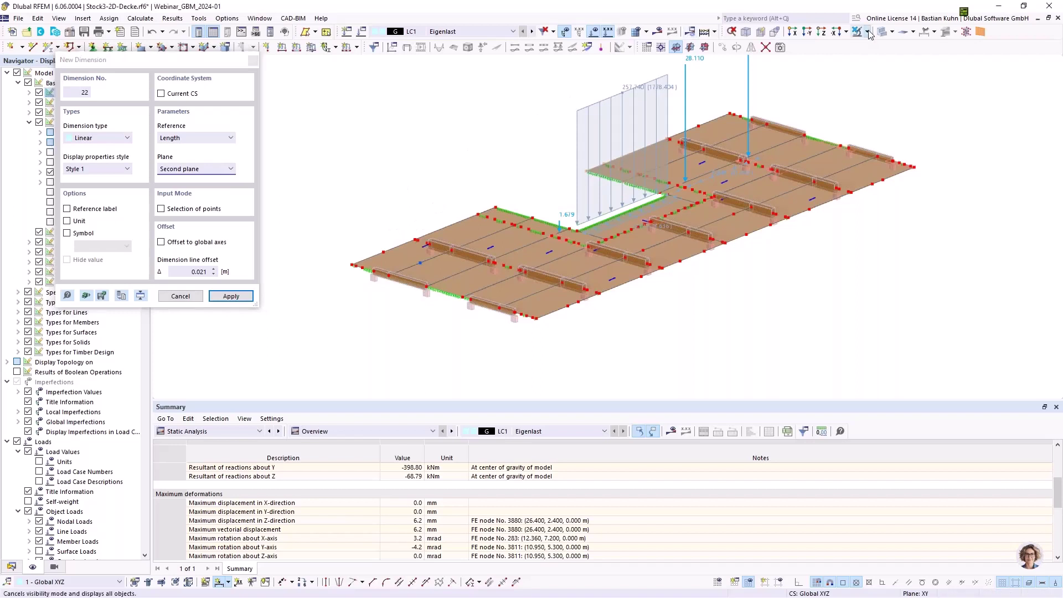
pyautogui.click(391, 116)
pyautogui.press('Escape')
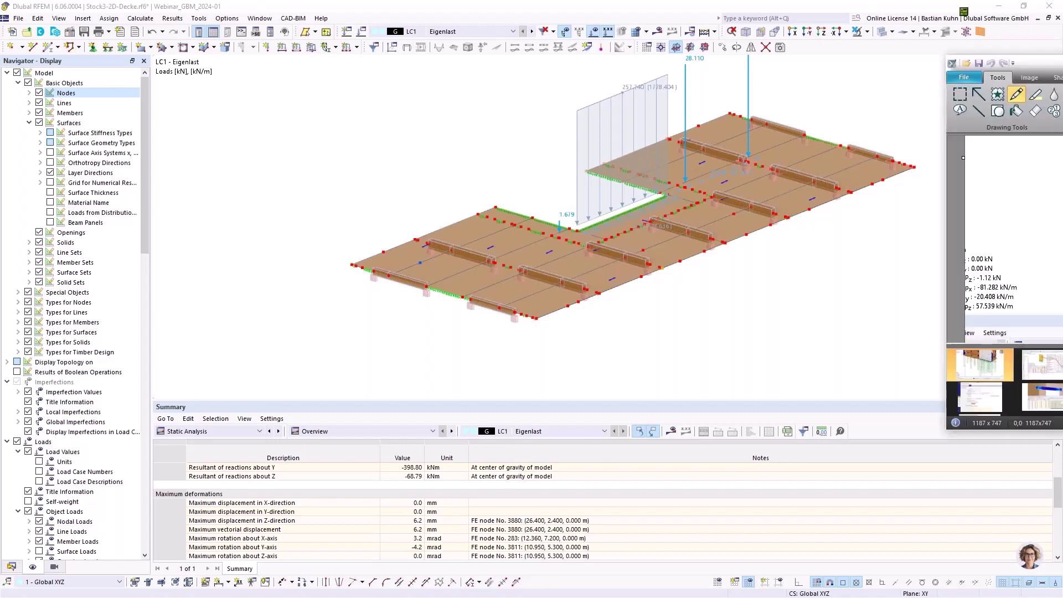
# Step: Bring the Snagit Editor screenshot of the support reactions into view, examine it, and move it out of the way
pyautogui.moveTo(1062, 61); pyautogui.dragTo(600, 55)
pyautogui.scroll(-1, 579, 273)
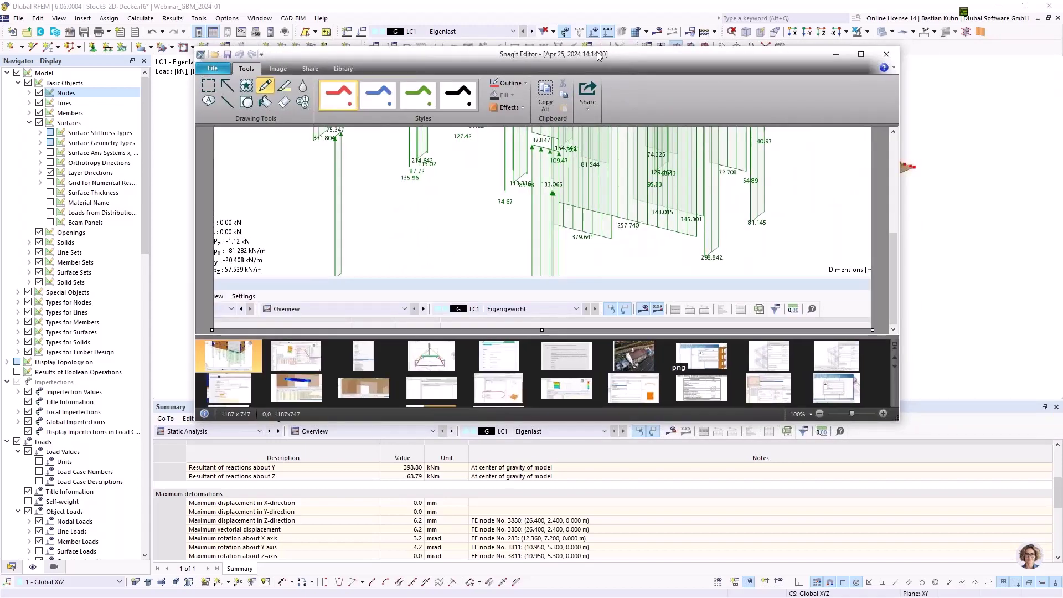
pyautogui.moveTo(597, 52); pyautogui.dragTo(1062, 260)
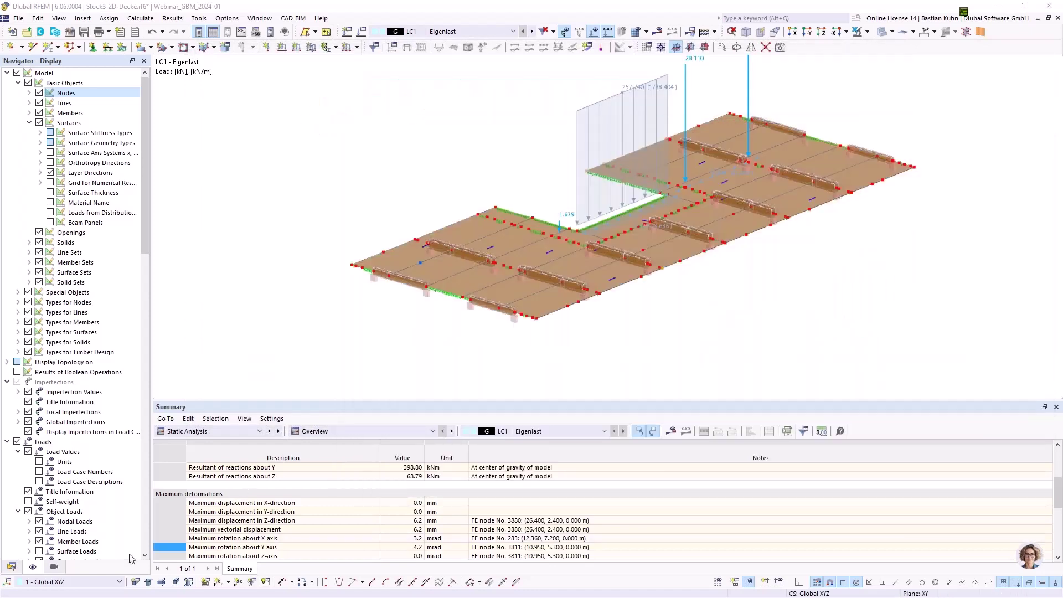
# Step: Open the Import Support Reactions load wizard entry Gesamtgebaeude_4-13 for editing
pyautogui.click(11, 567)
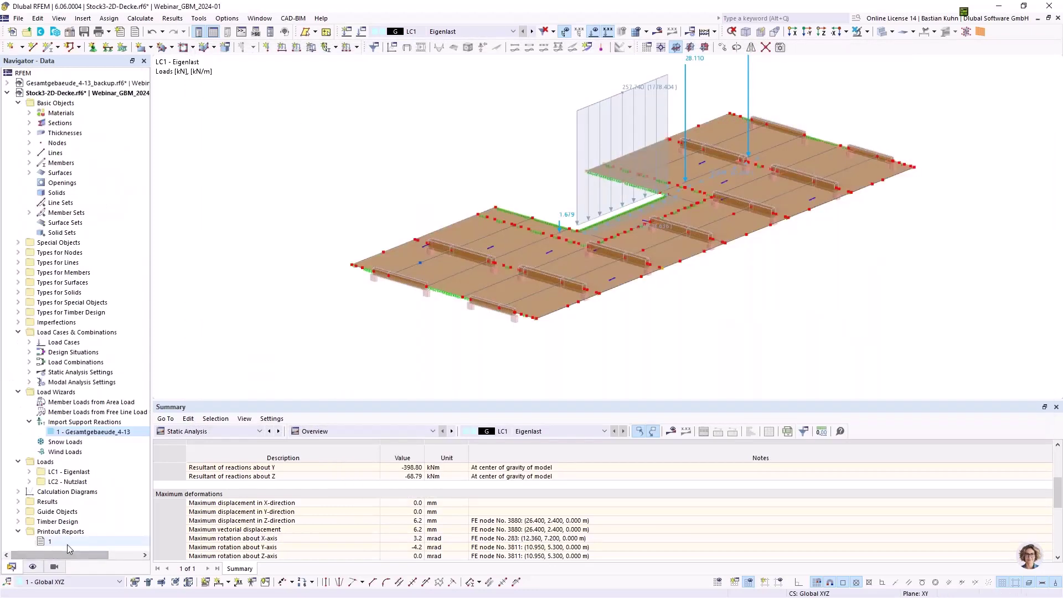
pyautogui.moveTo(704, 154)
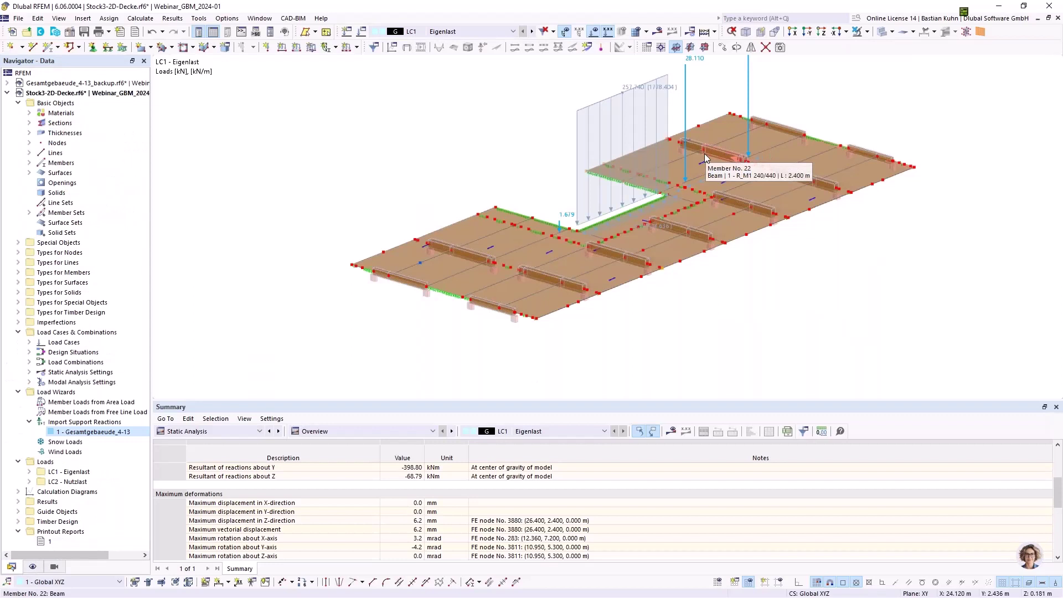
pyautogui.click(108, 433)
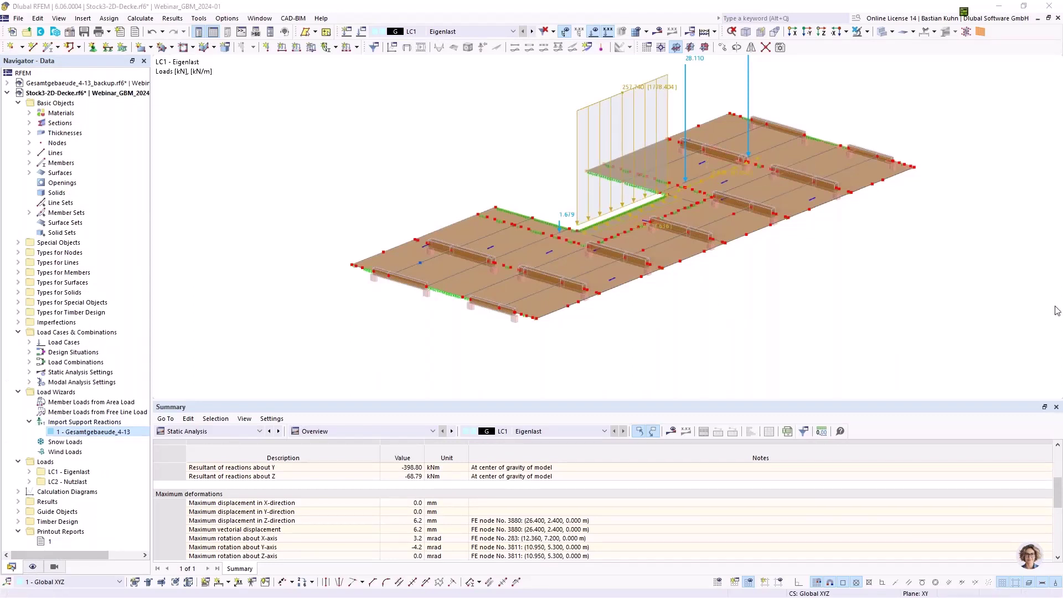
pyautogui.moveTo(1062, 124); pyautogui.dragTo(331, 102)
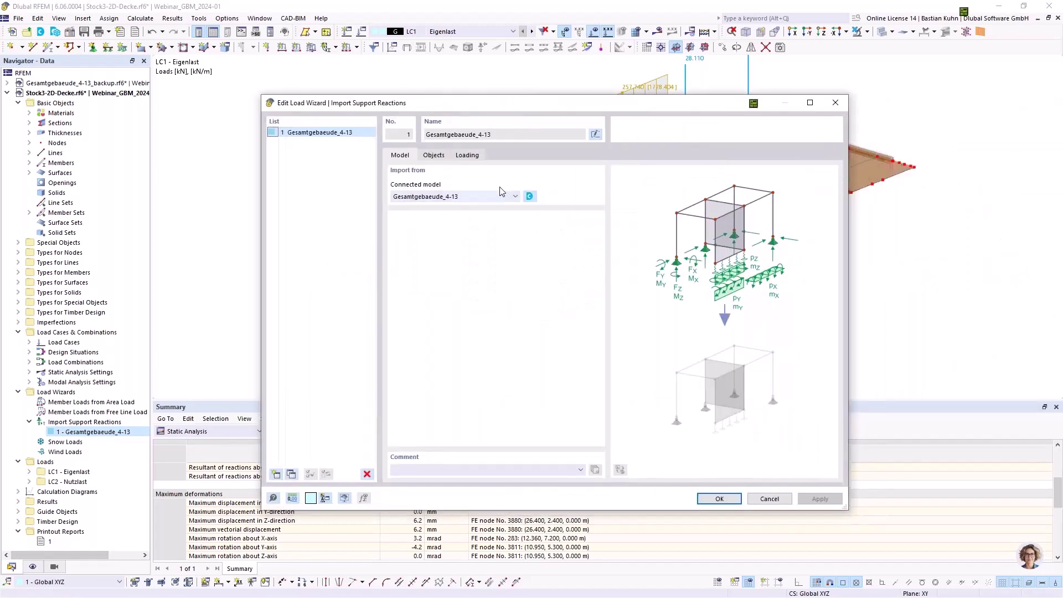
# Step: Browse the available connected models in the Webinar_GBM_2024-01 project, and close the model selection without choosing another one
pyautogui.click(529, 196)
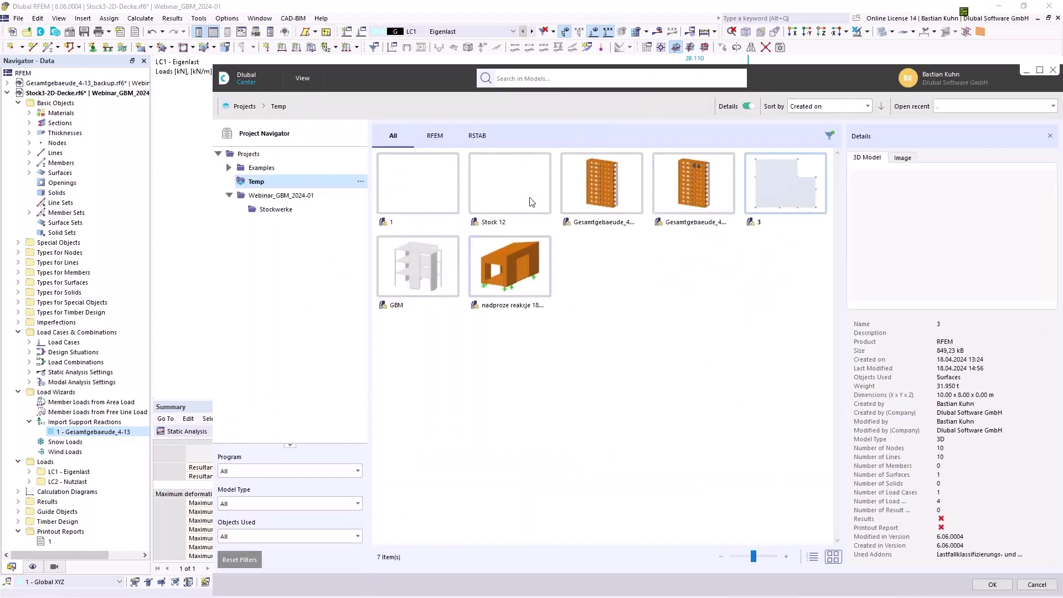
pyautogui.click(281, 196)
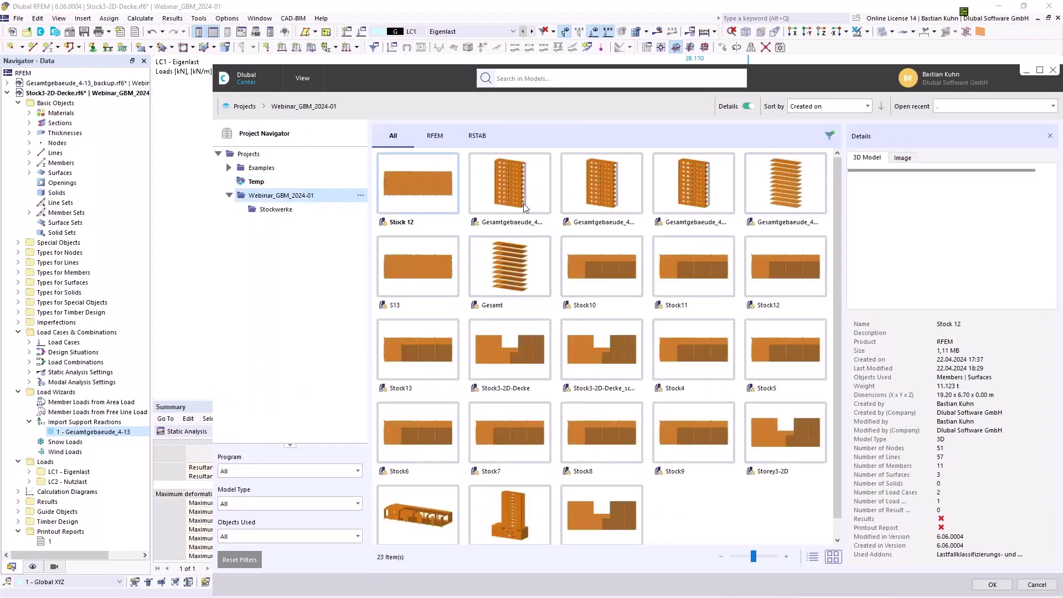
pyautogui.click(1053, 70)
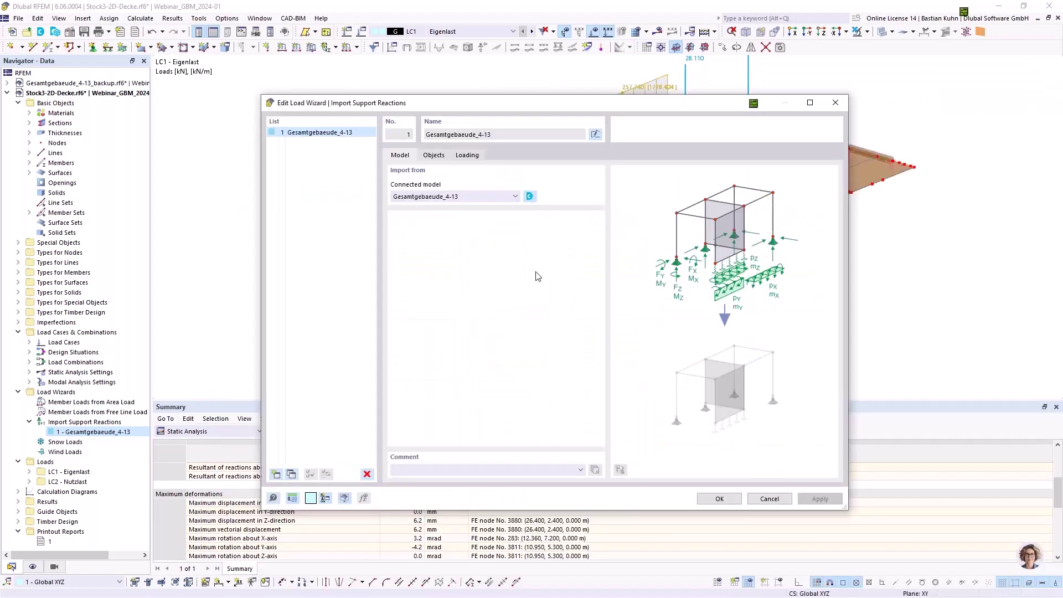
# Step: Examine the load wizard's object assignment, highlighting the supported line number imported from the connected model
pyautogui.click(435, 158)
pyautogui.moveTo(407, 273); pyautogui.dragTo(354, 269)
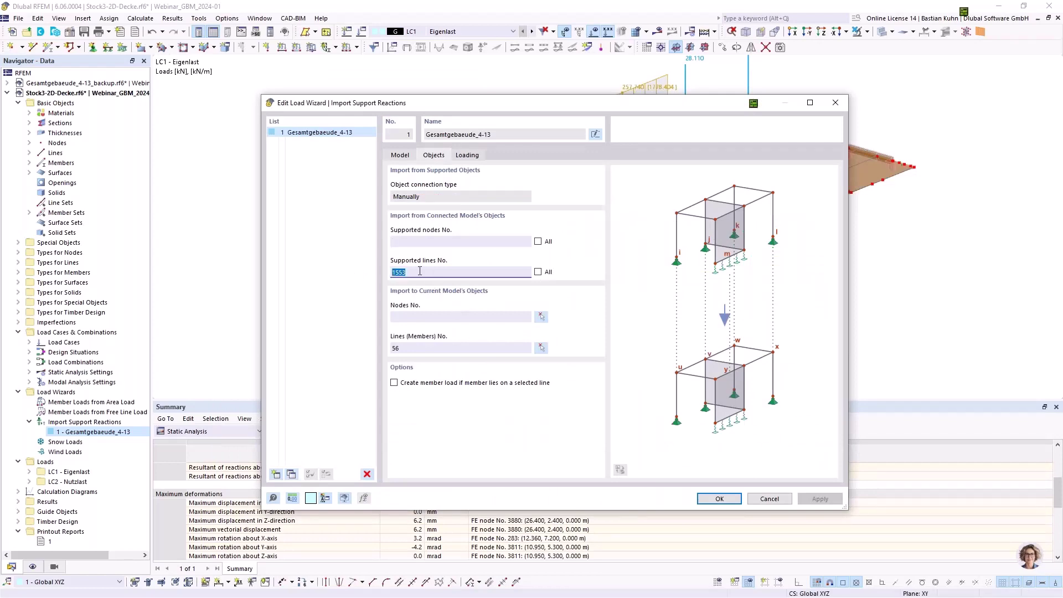
pyautogui.moveTo(616, 107); pyautogui.dragTo(686, 138)
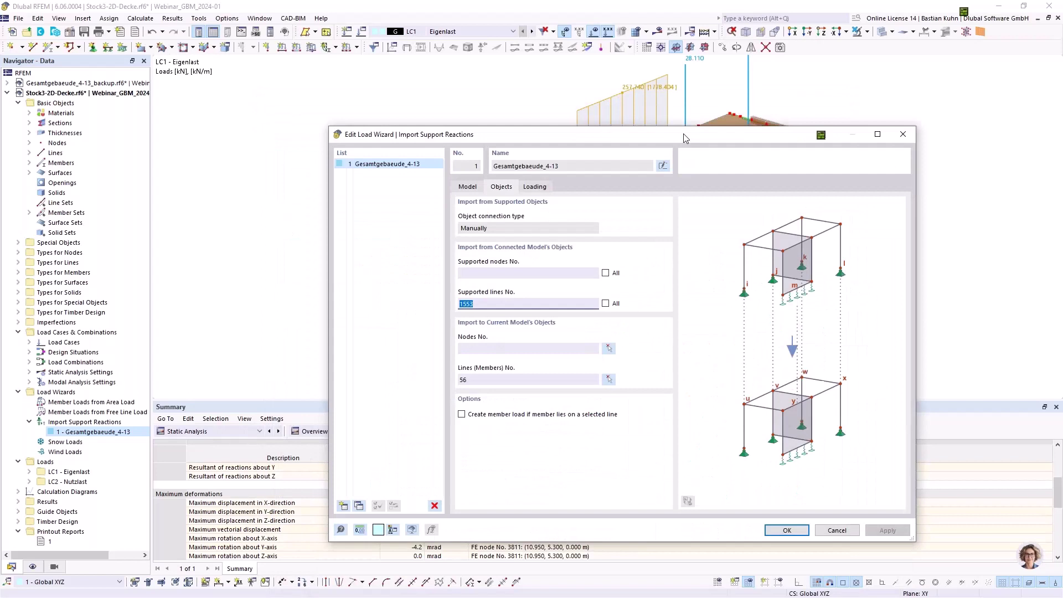
# Step: Review the target line and the connected loading settings of the support reaction import, and close the load wizard without changes
pyautogui.click(472, 378)
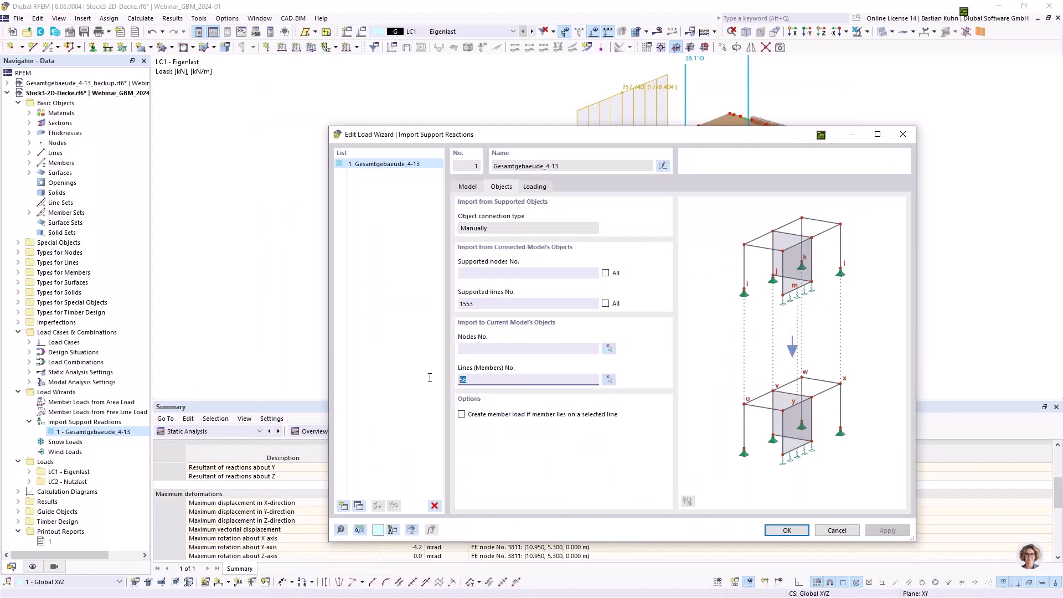
pyautogui.click(535, 187)
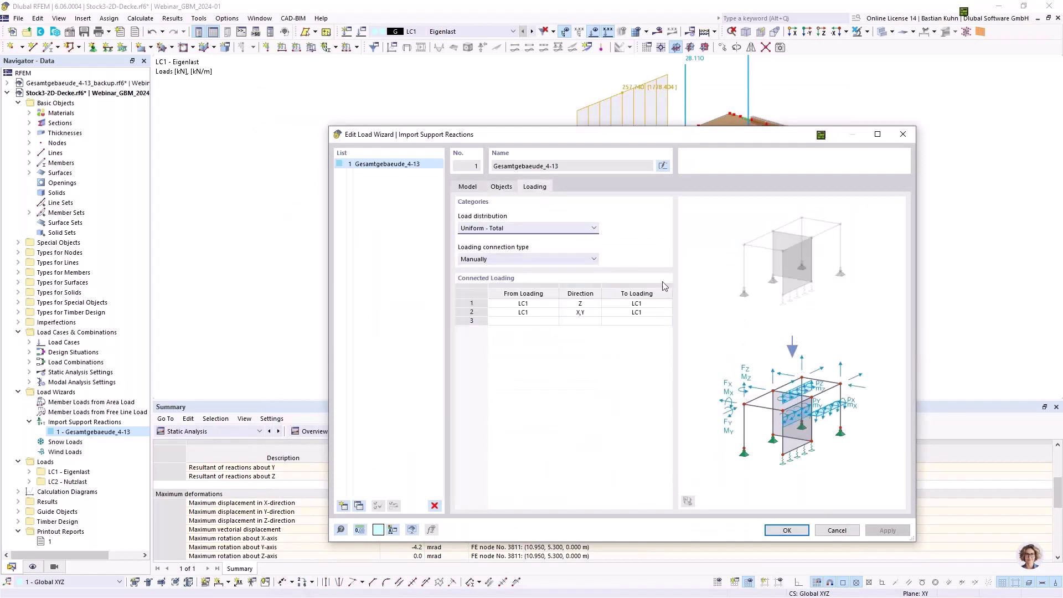
pyautogui.click(836, 533)
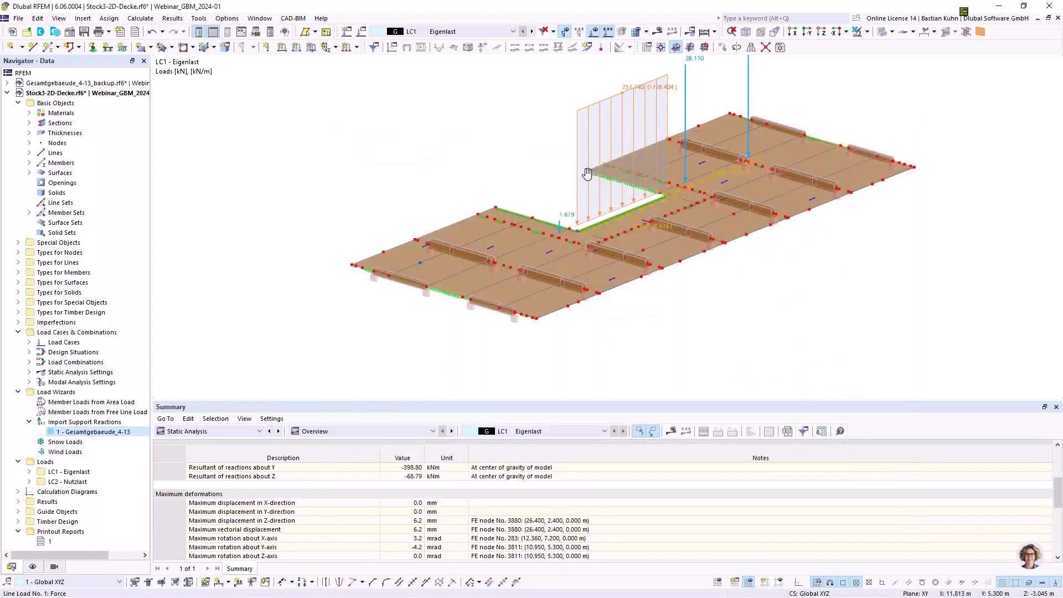
# Step: Examine the imported line load along the floor recess from the opposite side and at close range
pyautogui.keyDown('ctrl'); pyautogui.moveTo(686, 243); pyautogui.dragTo(567, 187, button='middle'); pyautogui.keyUp('ctrl')
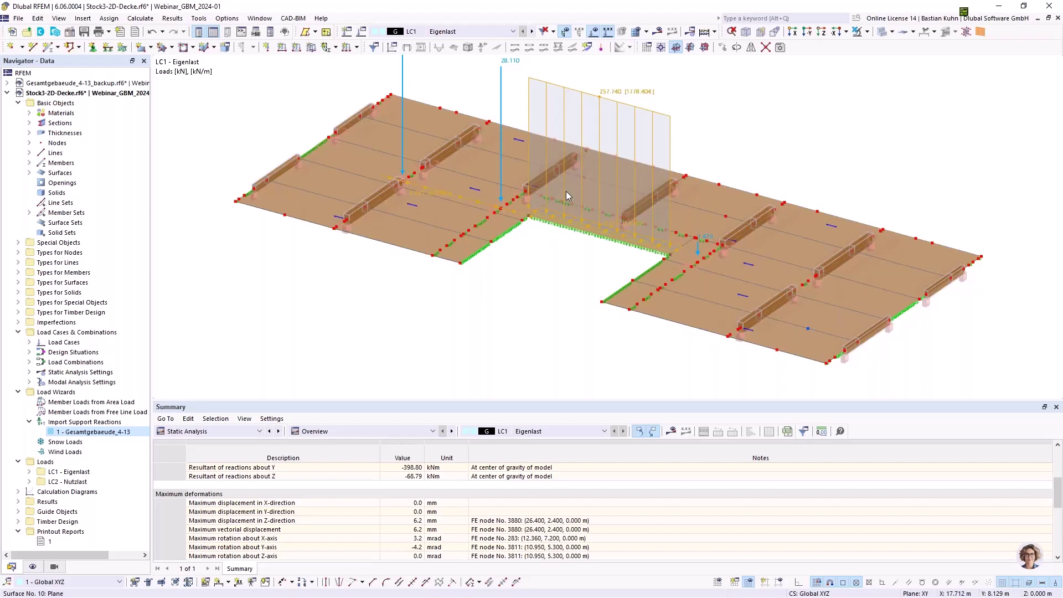
pyautogui.scroll(5, 565, 194)
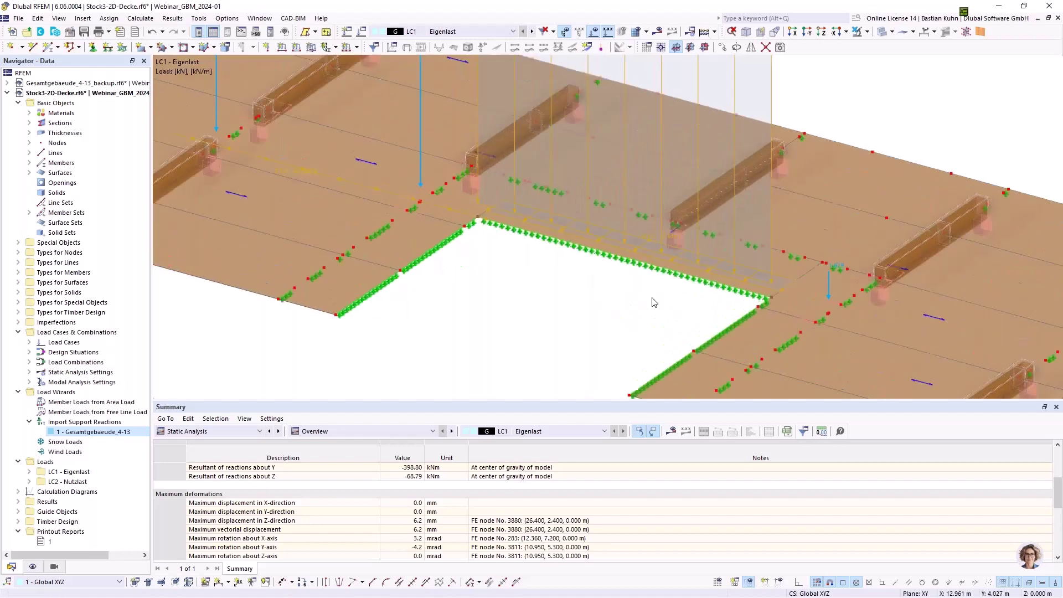
pyautogui.rightClick(652, 301)
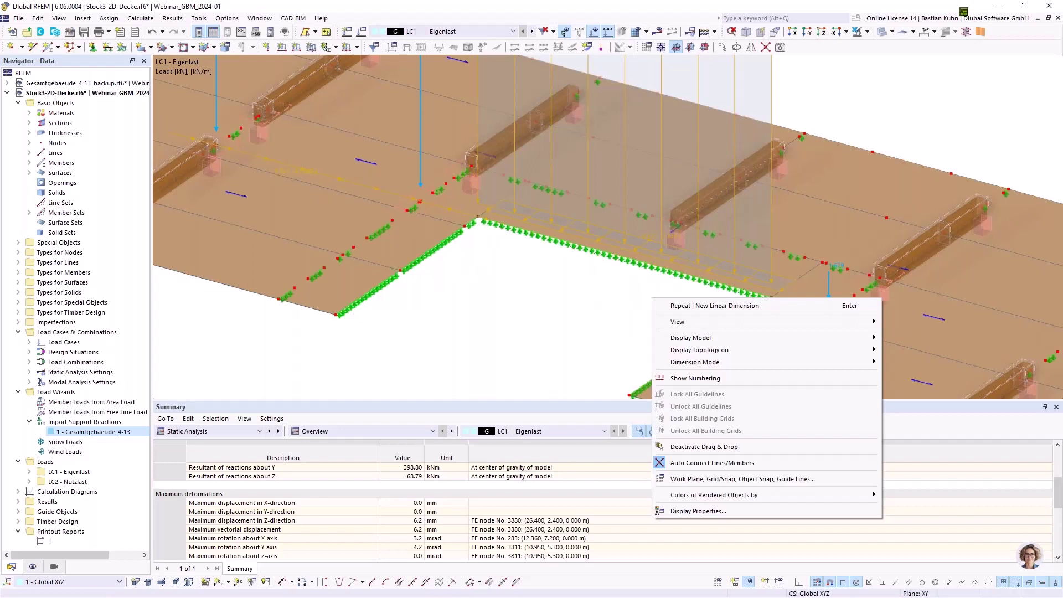
pyautogui.press('Escape')
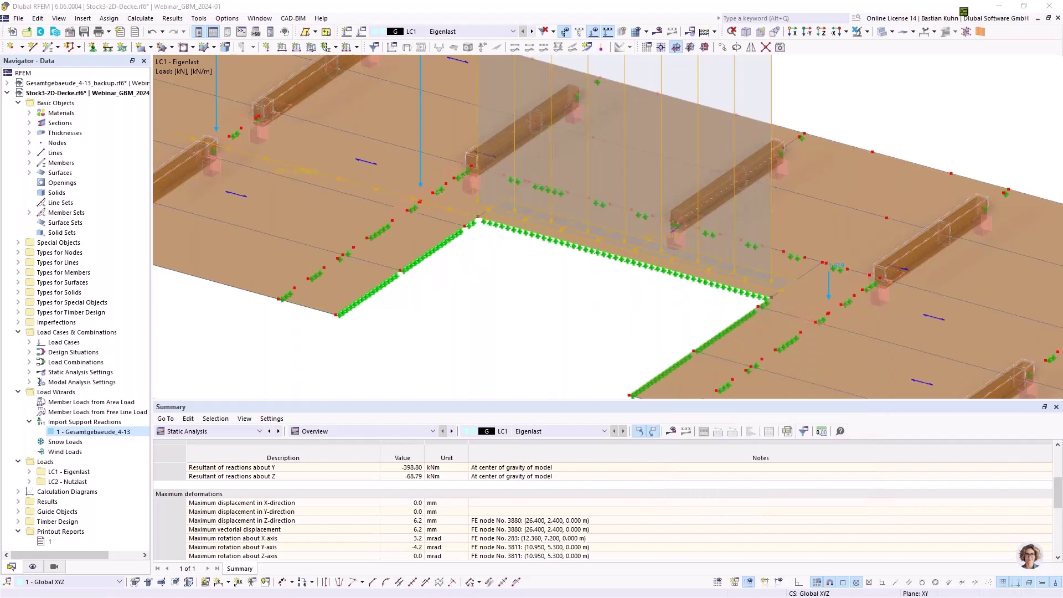
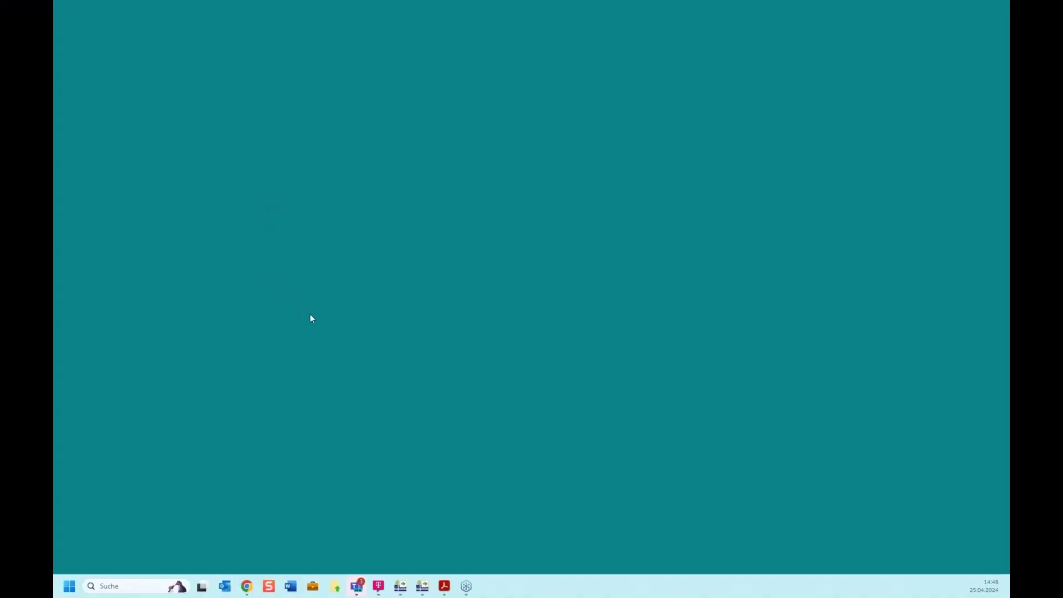
# Step: Switch to the presentation in Adobe Acrobat and go through it to the Free Online Services slide on page 6
pyautogui.click(449, 582)
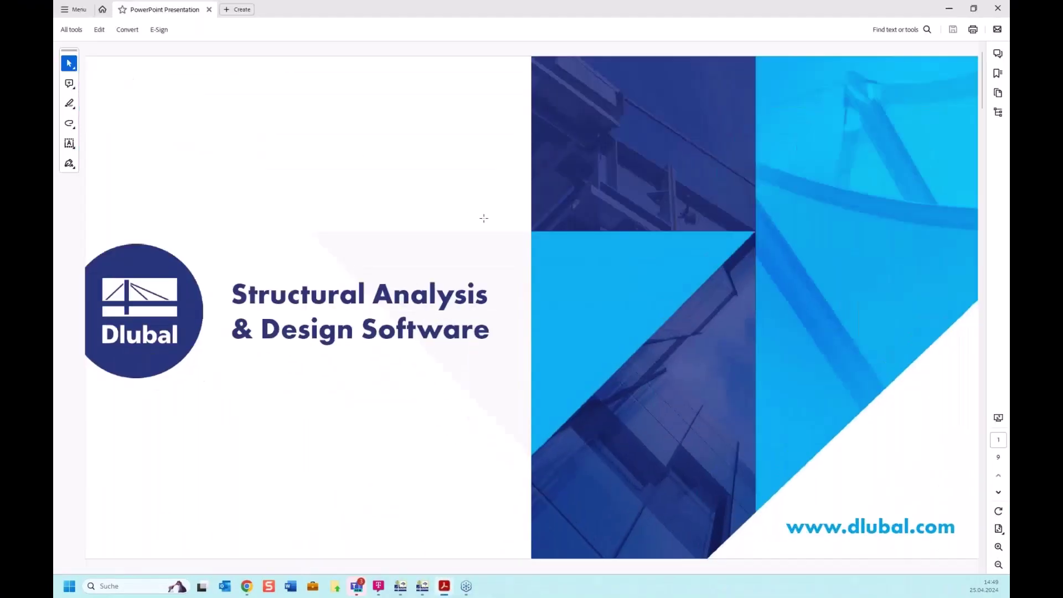
pyautogui.scroll(-4, 483, 220)
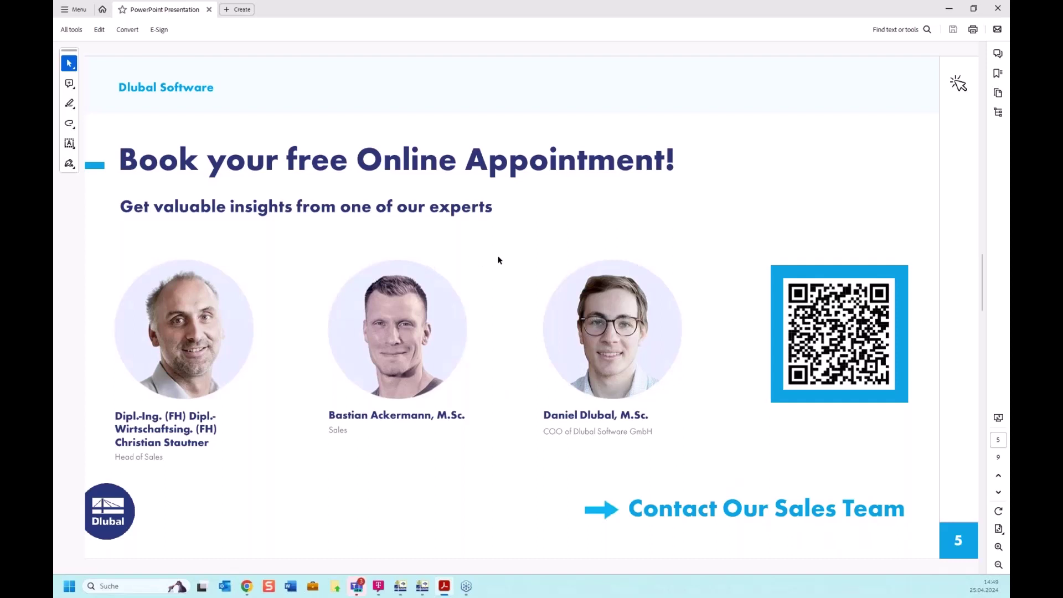
pyautogui.scroll(-1, 498, 256)
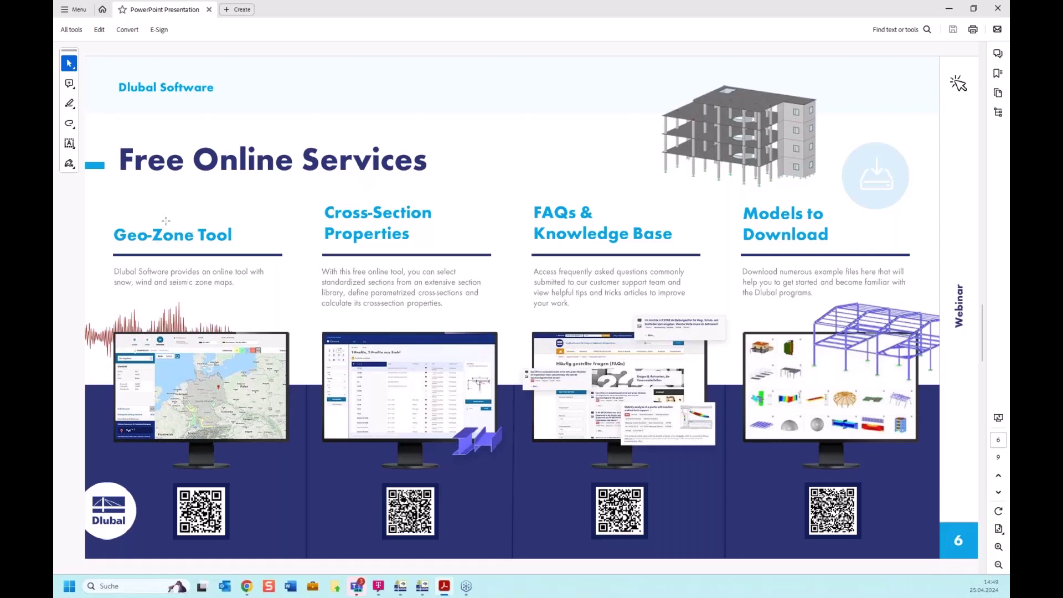
# Step: Switch to the Dlubal website in Chrome and sign in to the Extranet with the saved email and password
pyautogui.click(246, 588)
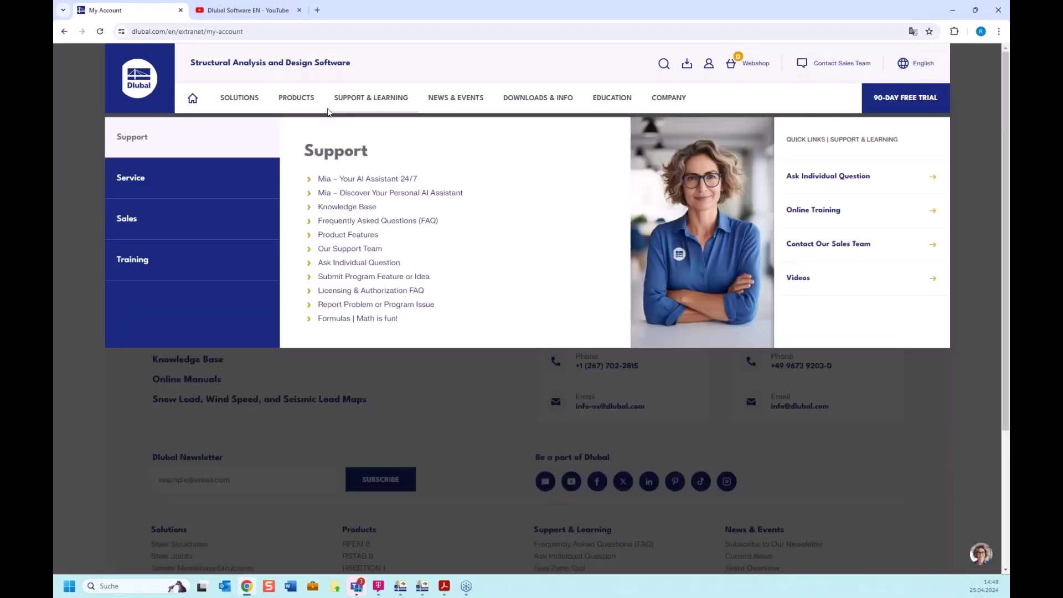
pyautogui.moveTo(306, 106)
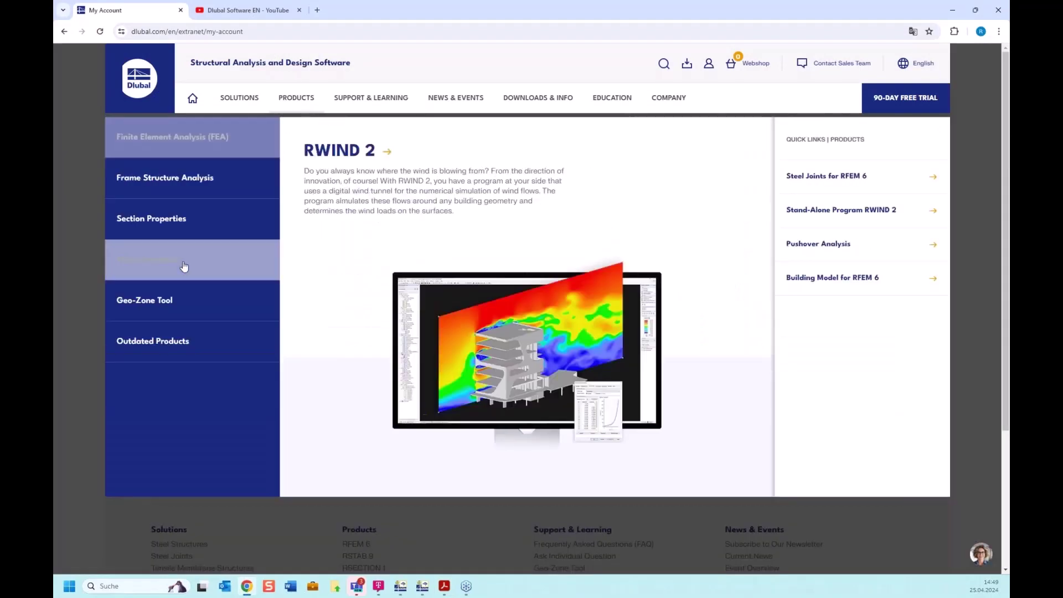
pyautogui.moveTo(172, 303)
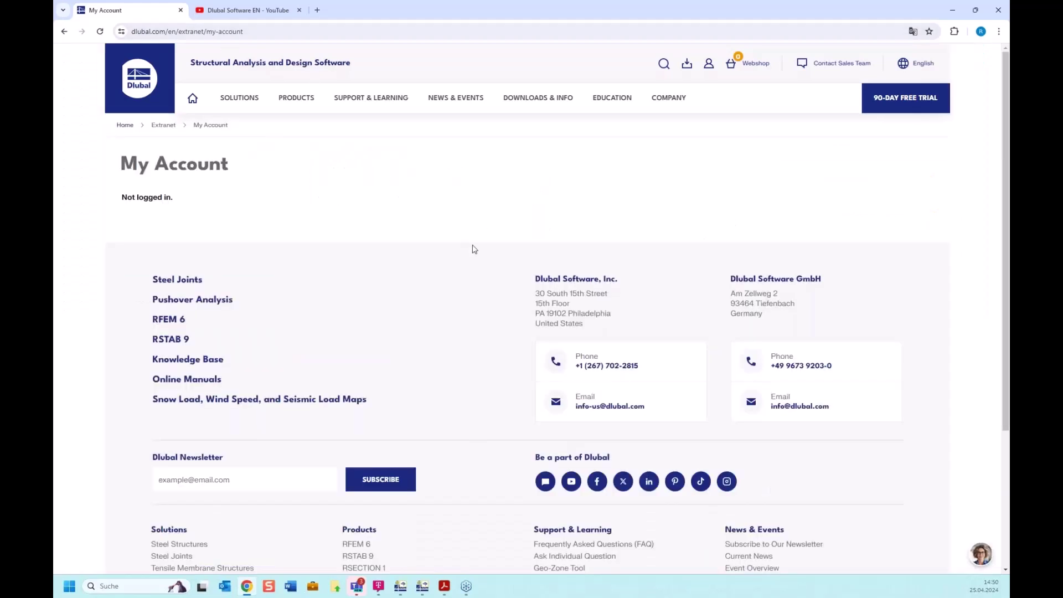
pyautogui.moveTo(706, 73)
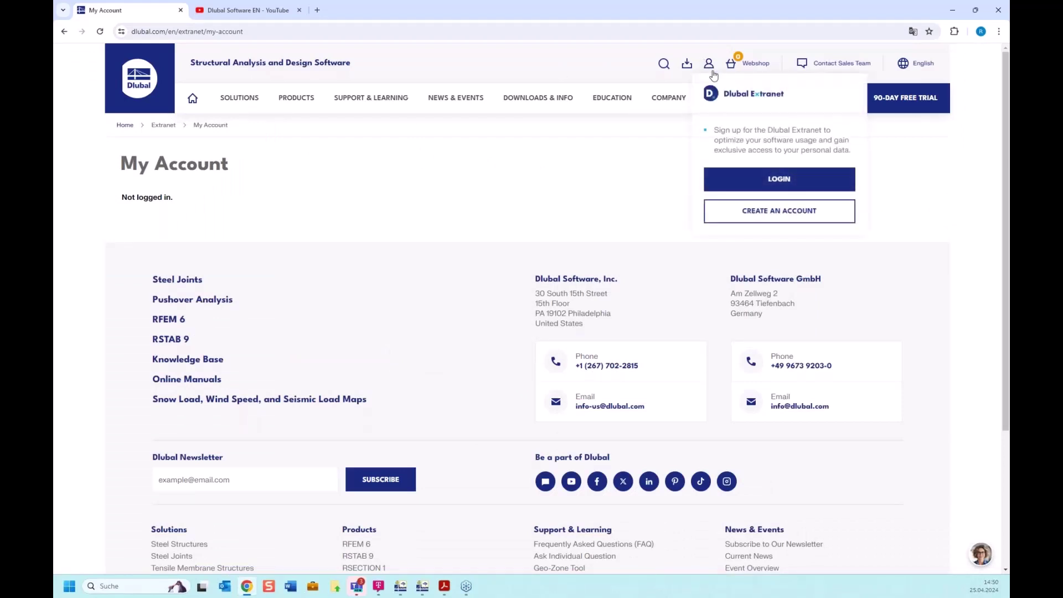
pyautogui.click(779, 179)
pyautogui.click(520, 336)
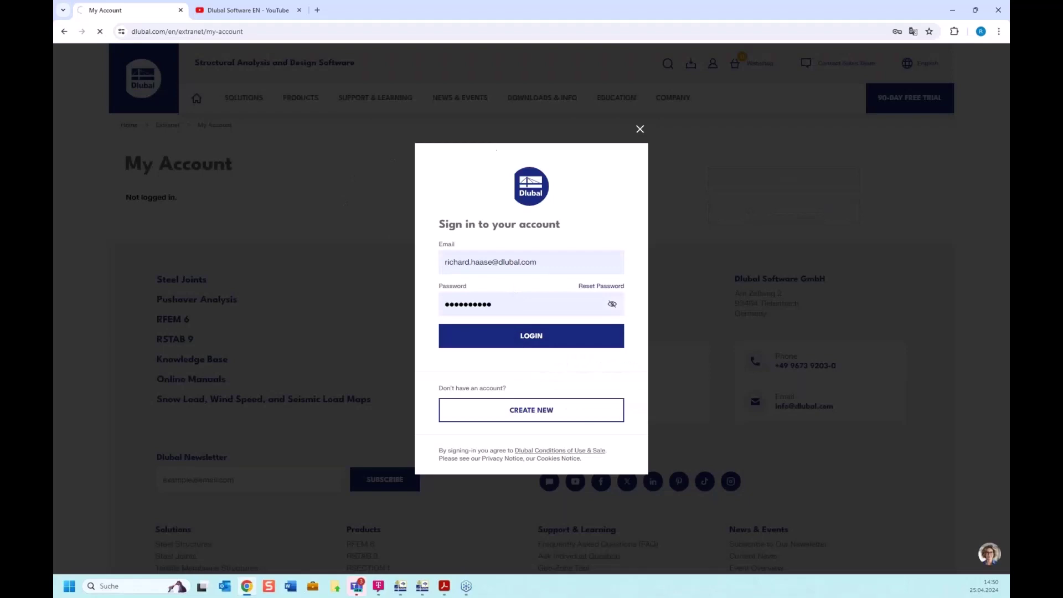
pyautogui.click(558, 338)
# Step: Open the Geo-Zone Tool page from the website's product overview
pyautogui.click(451, 99)
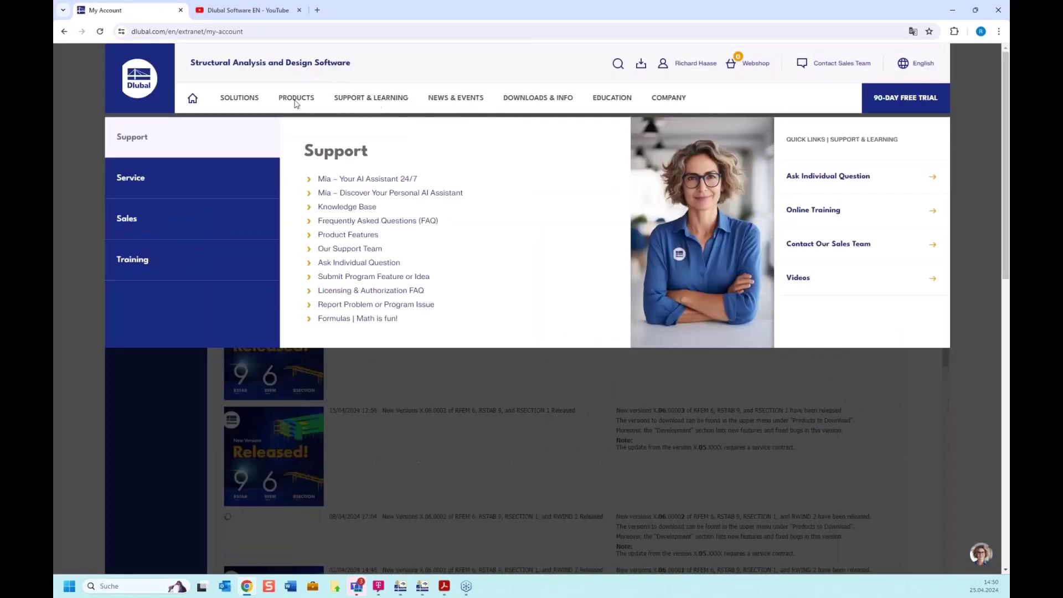
pyautogui.moveTo(297, 102)
pyautogui.moveTo(192, 315)
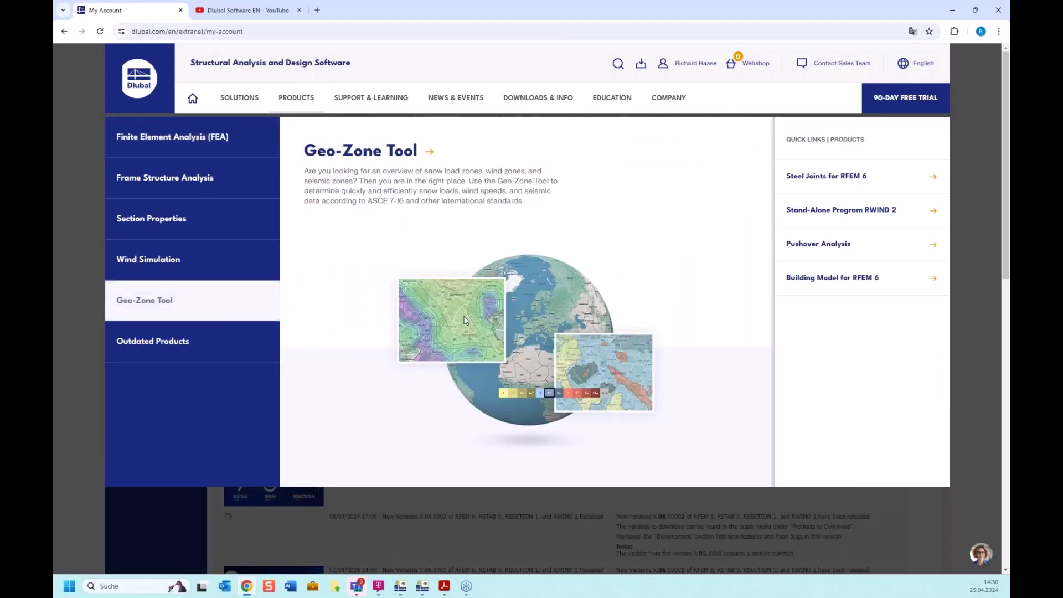
pyautogui.click(425, 154)
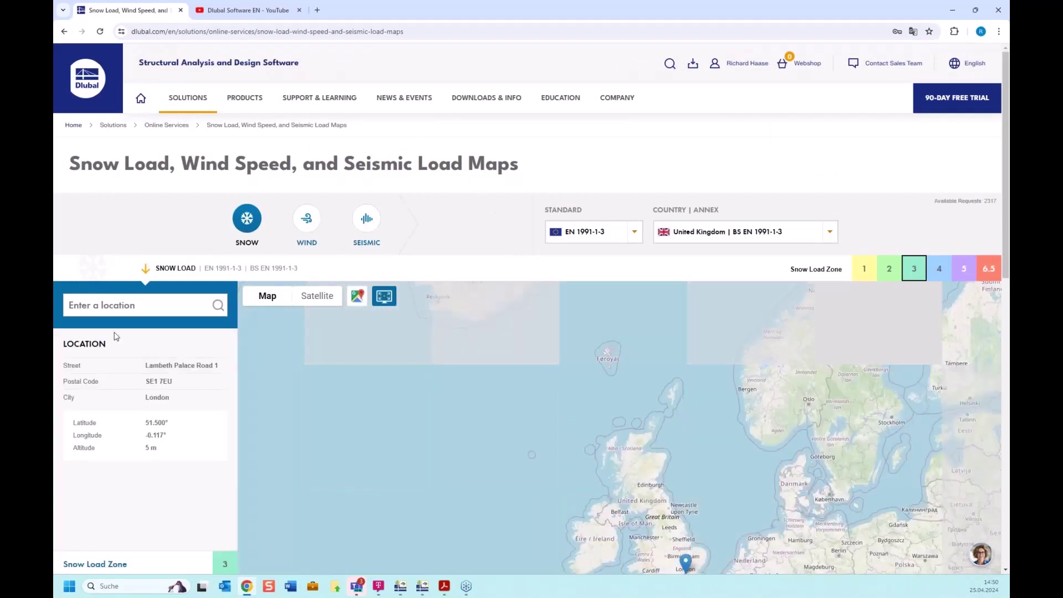
# Step: Search the load maps for london and examine the location's snow load data and wind load data
pyautogui.click(130, 305)
pyautogui.write('london')
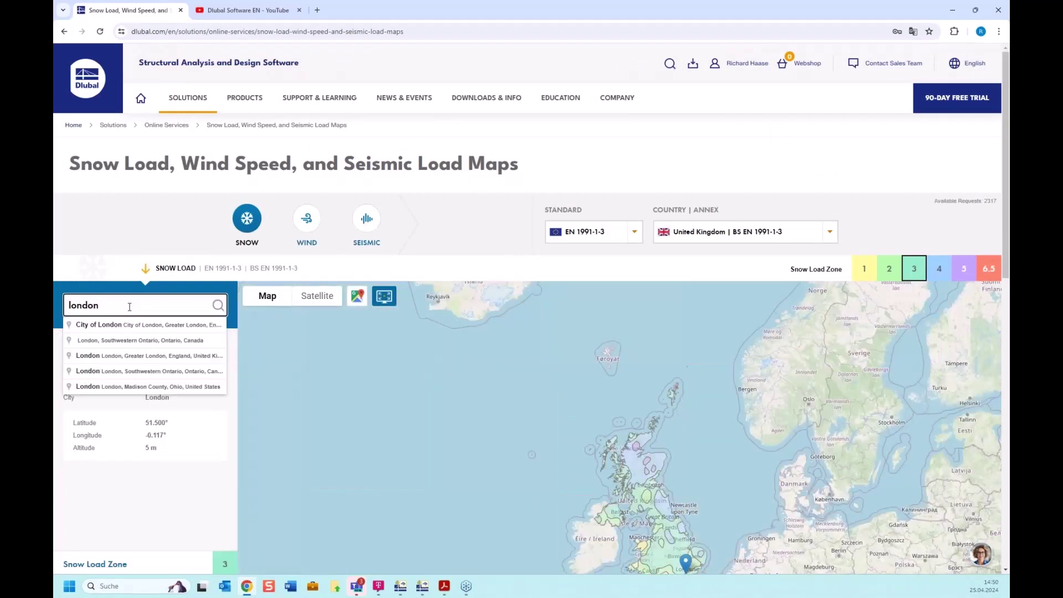
pyautogui.press('Return')
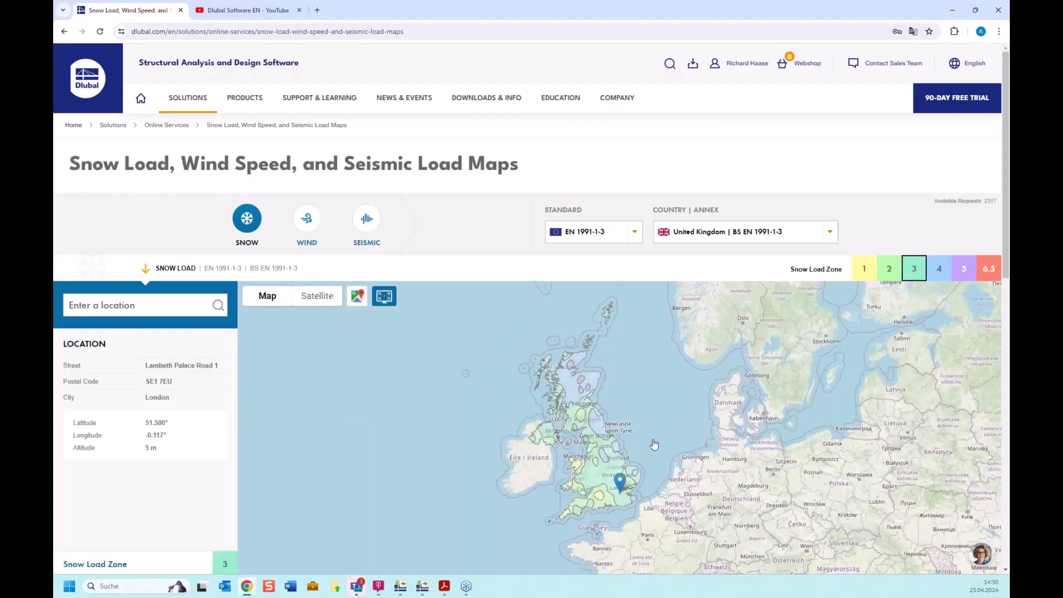
pyautogui.moveTo(653, 445); pyautogui.dragTo(560, 333)
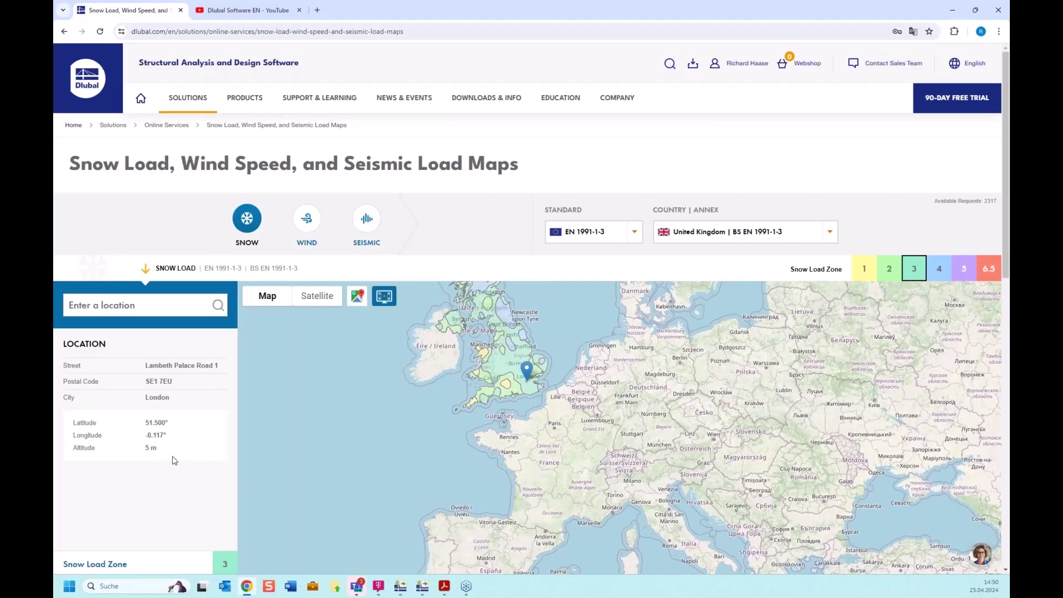
pyautogui.scroll(-1, 175, 461)
pyautogui.scroll(-3, 174, 460)
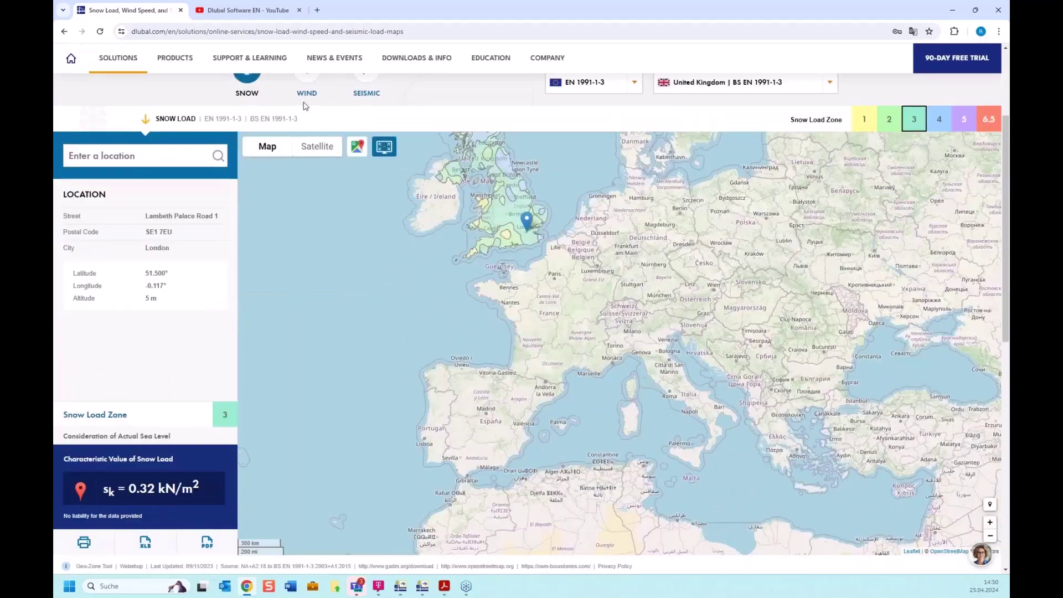
pyautogui.click(303, 83)
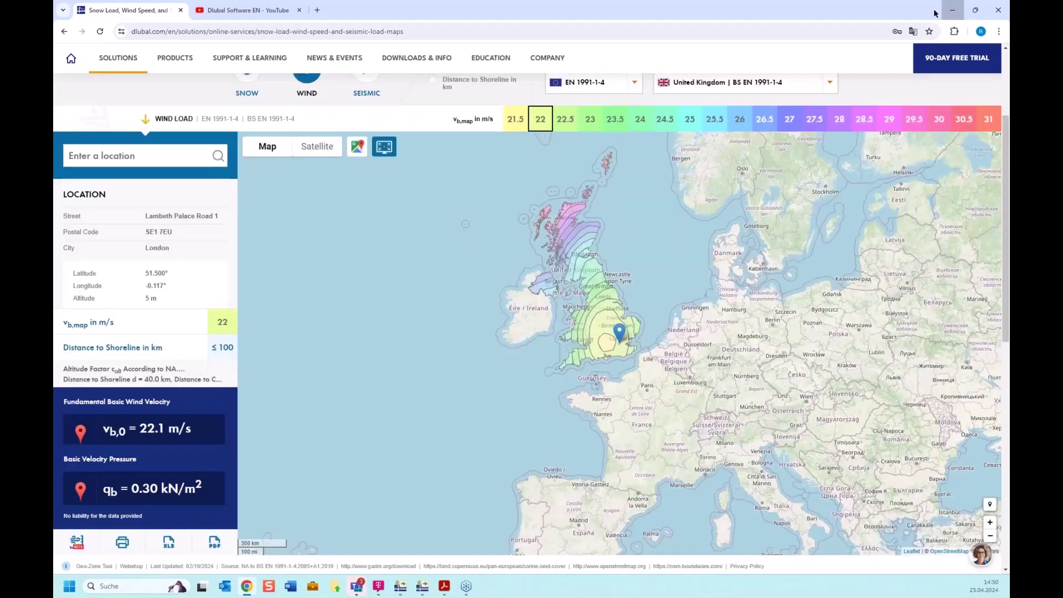
# Step: Return to the Acrobat presentation and advance to the second Free Online Services slide on page 7
pyautogui.click(951, 11)
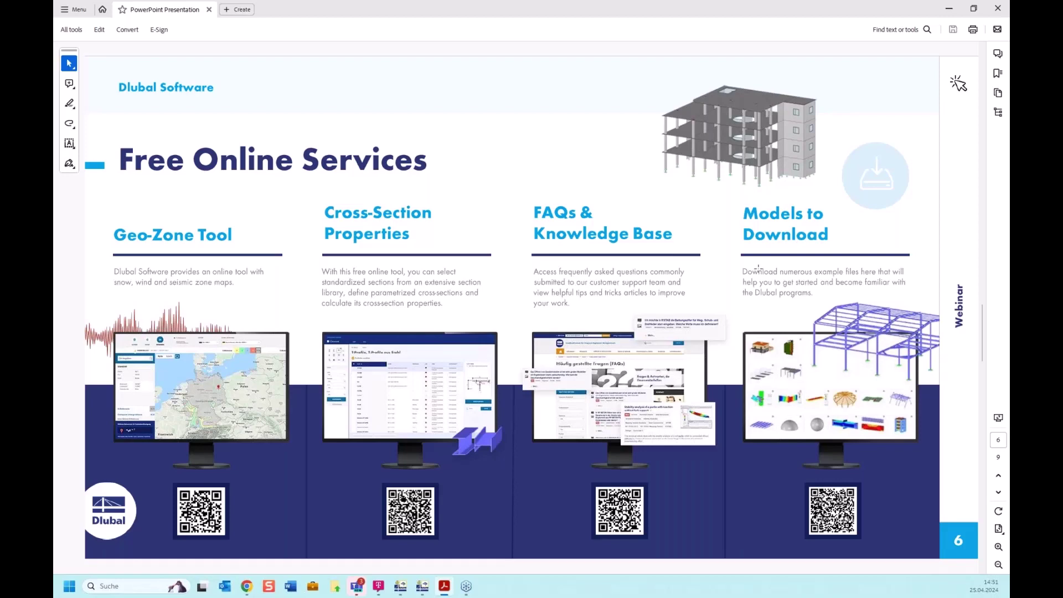
pyautogui.scroll(-3, 758, 269)
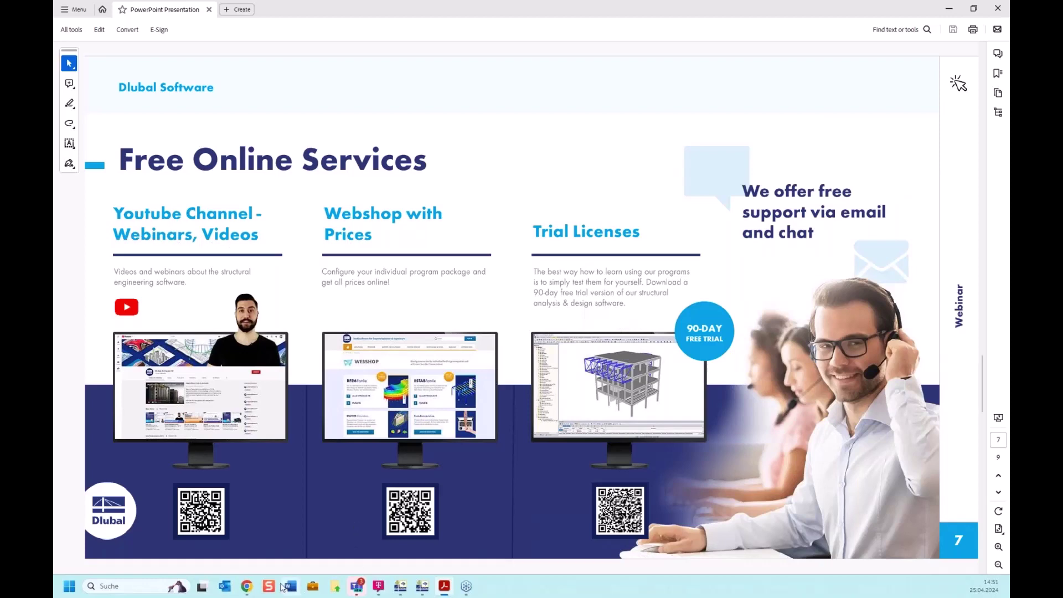
# Step: Switch back to the Dlubal website in Chrome and open its Webinars page from the events section
pyautogui.click(253, 591)
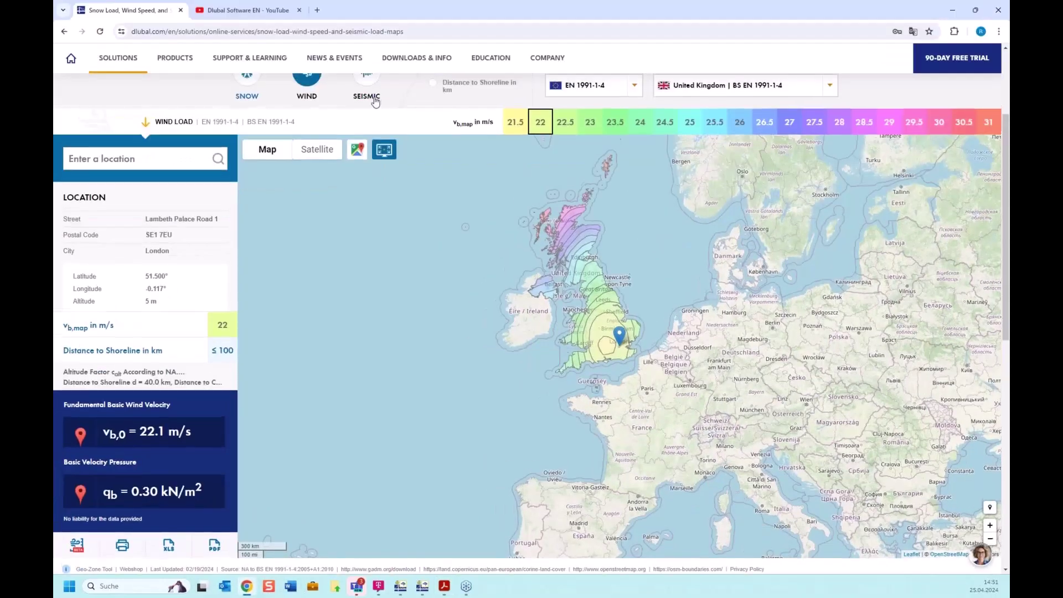
pyautogui.moveTo(395, 99)
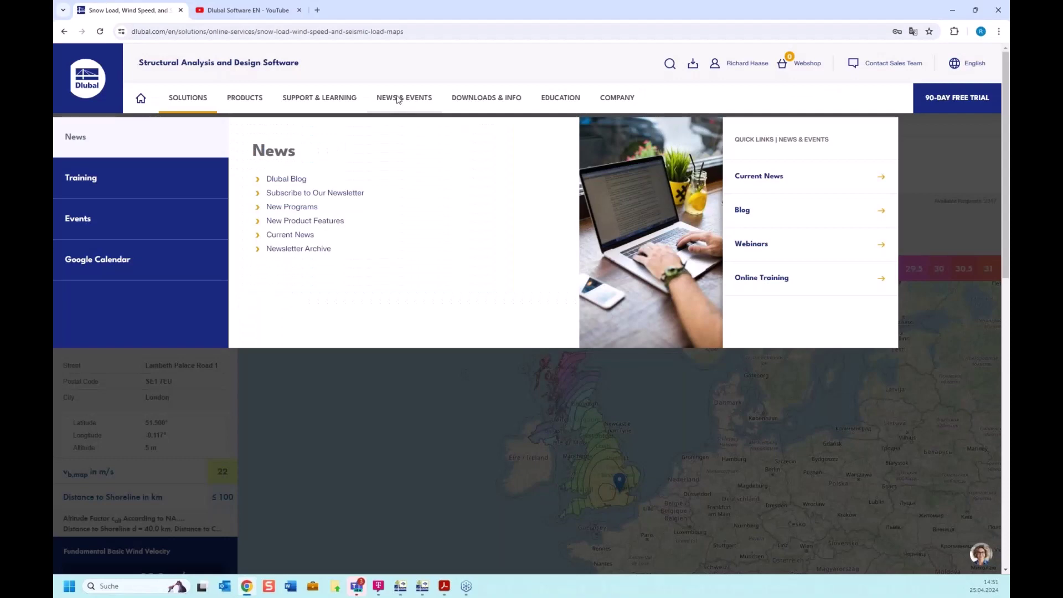
pyautogui.moveTo(97, 224)
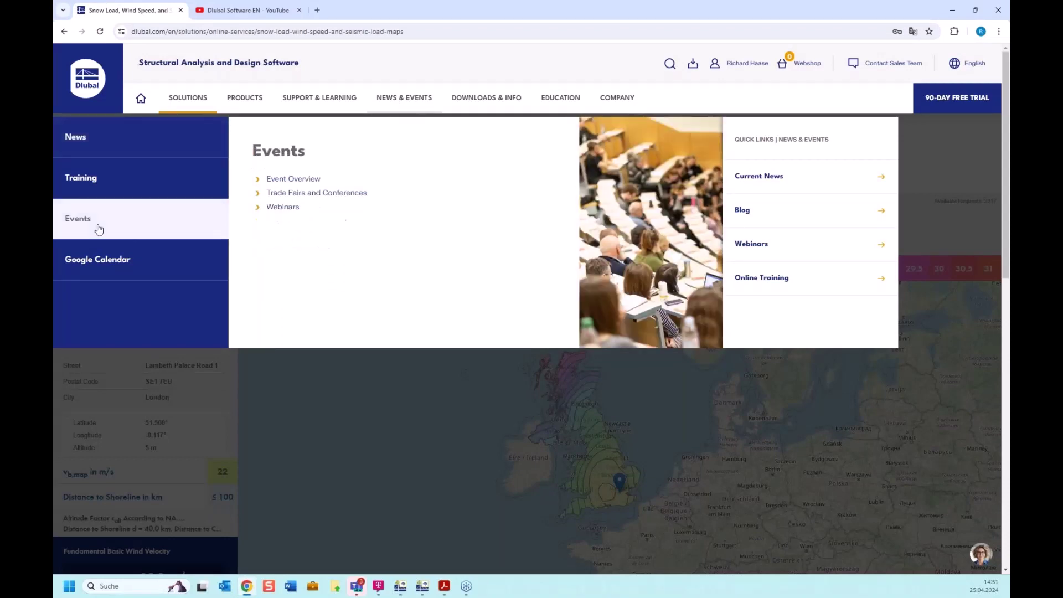
pyautogui.click(283, 208)
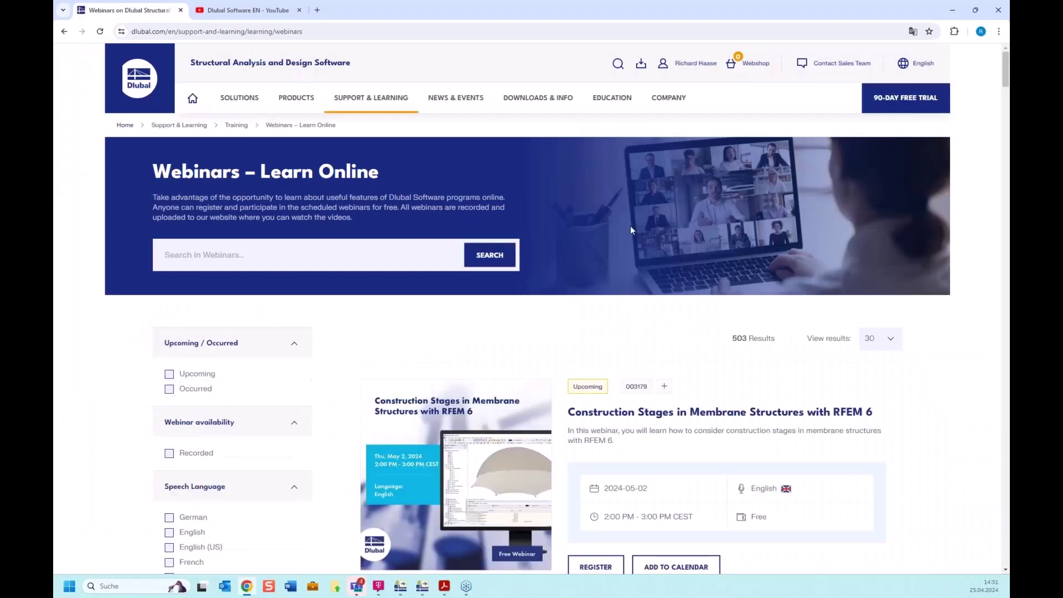
# Step: Browse the list of upcoming and past webinars on the Webinars page
pyautogui.scroll(-10, 630, 225)
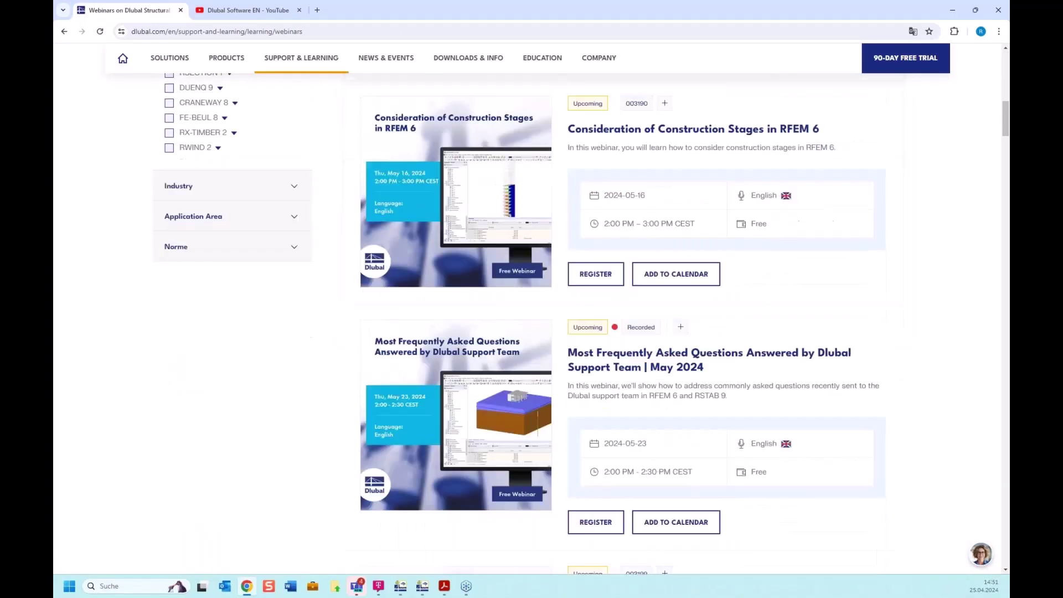
pyautogui.scroll(-9, 630, 224)
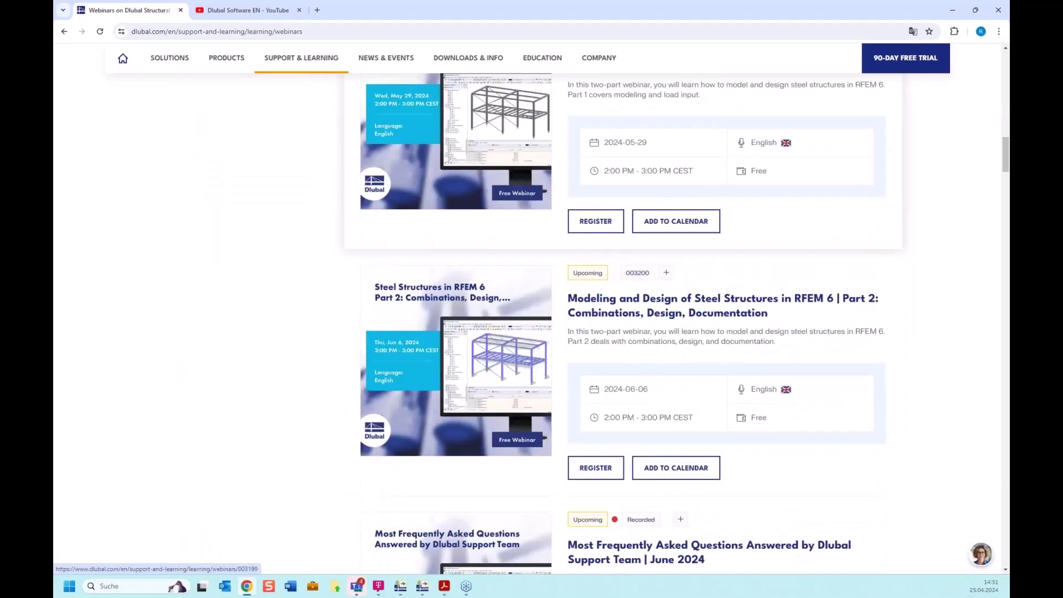
pyautogui.scroll(-8, 630, 231)
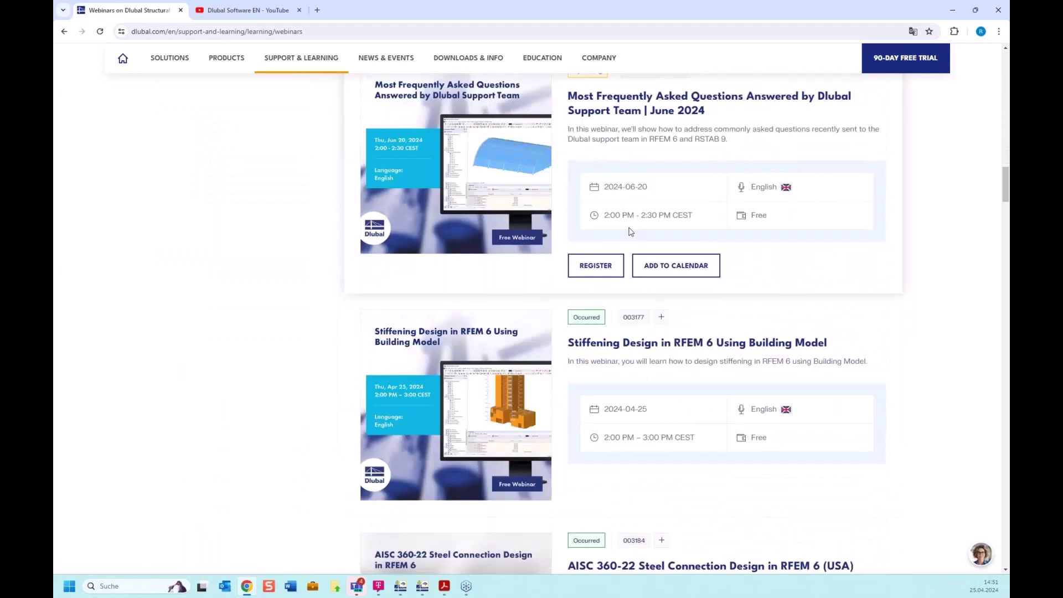
pyautogui.scroll(-9, 630, 231)
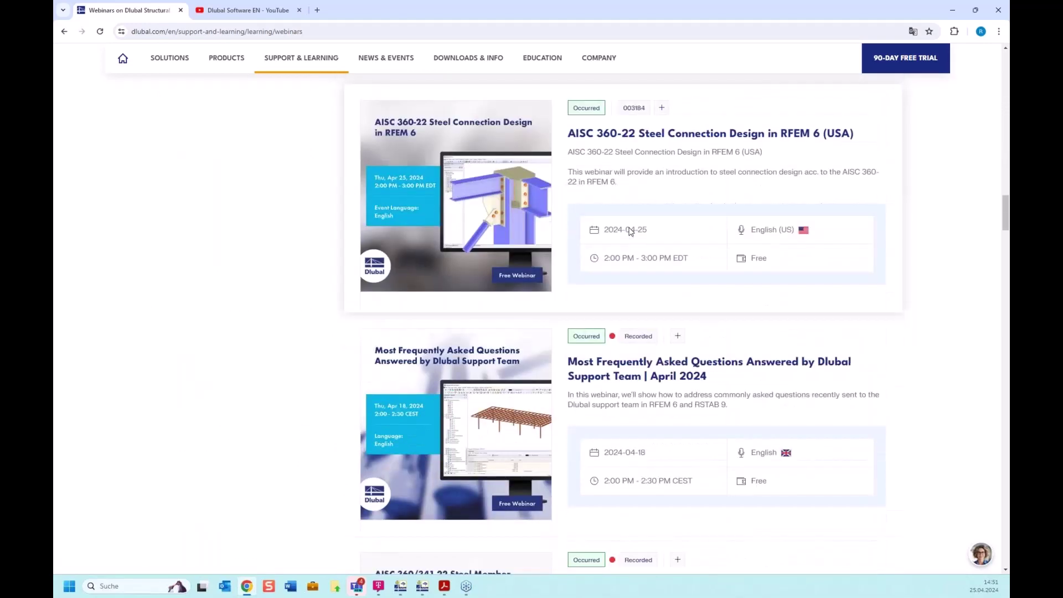
pyautogui.scroll(-9, 630, 231)
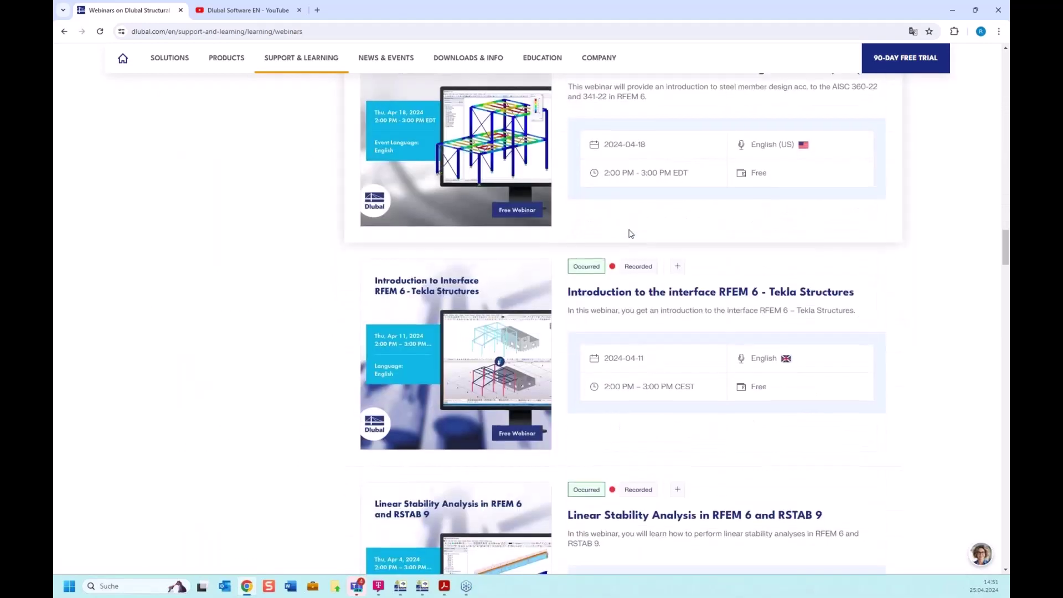
# Step: Look further through the recorded webinars, and examine the newest videos on the Dlubal Software EN YouTube channel
pyautogui.scroll(-7, 657, 235)
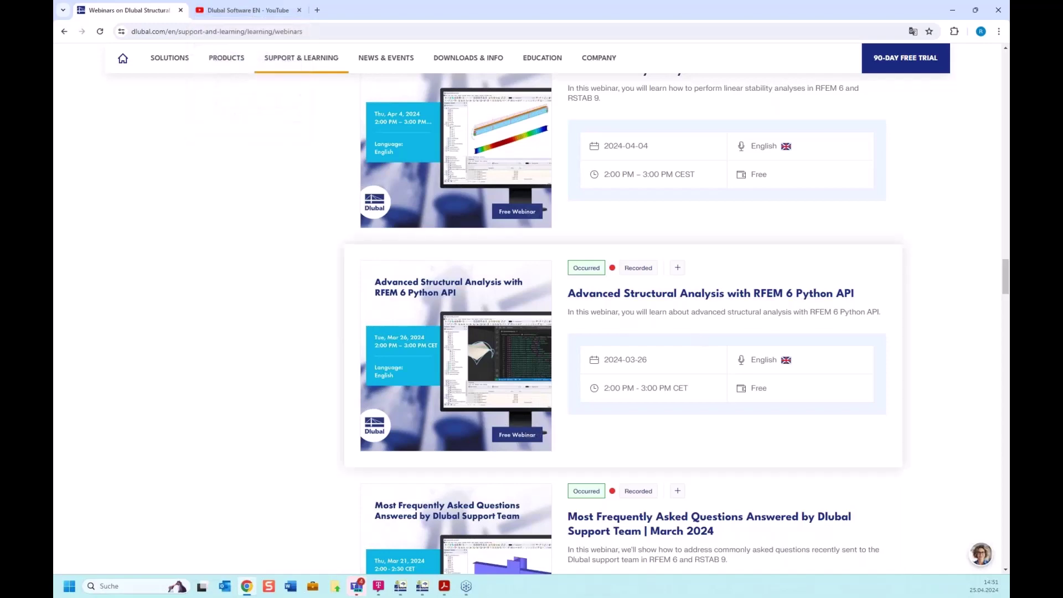
pyautogui.click(244, 11)
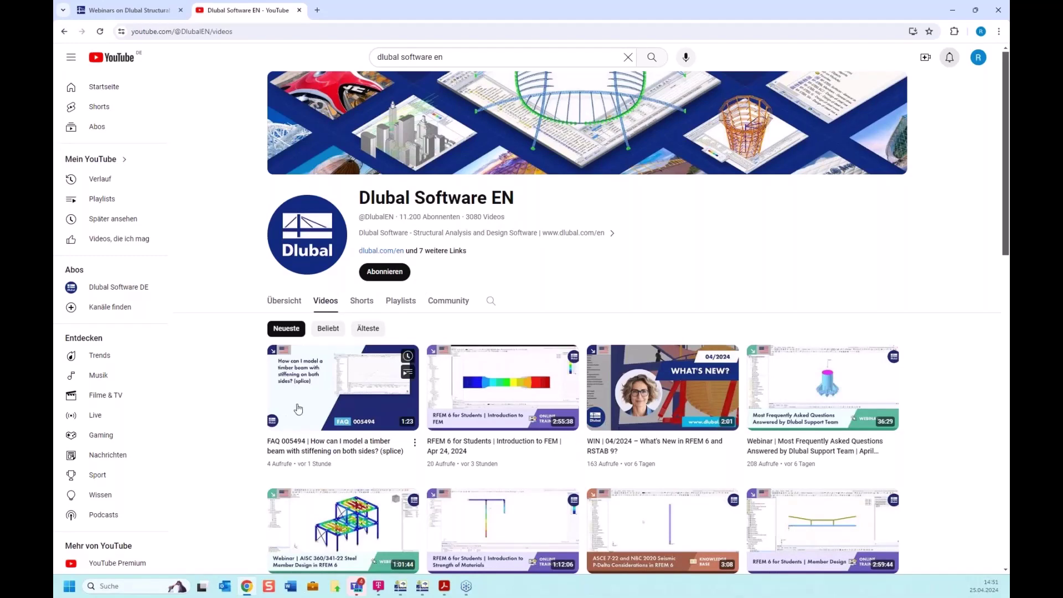
pyautogui.scroll(-1, 651, 386)
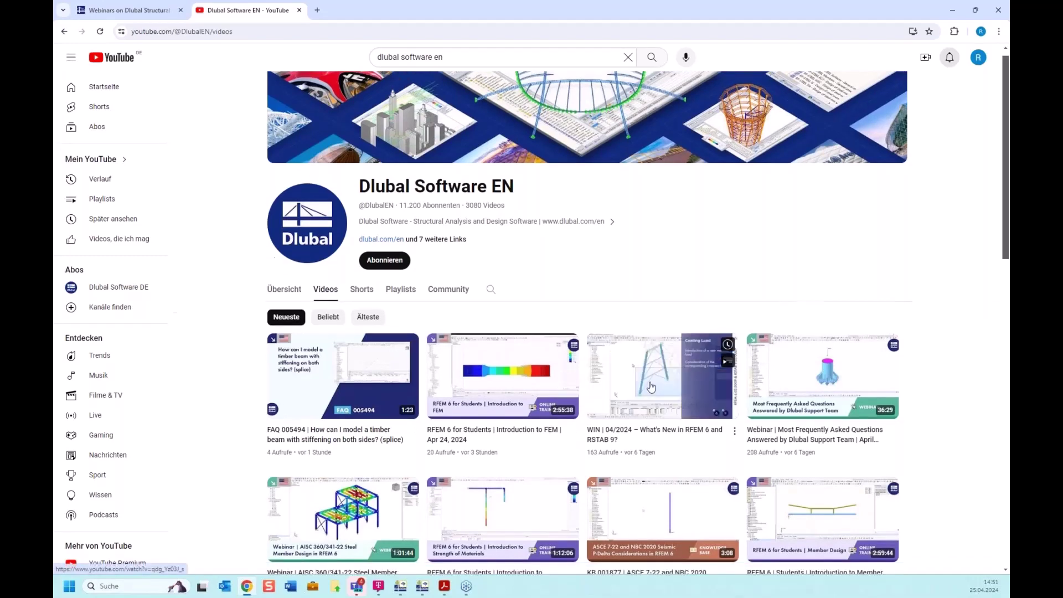
pyautogui.scroll(-1, 650, 386)
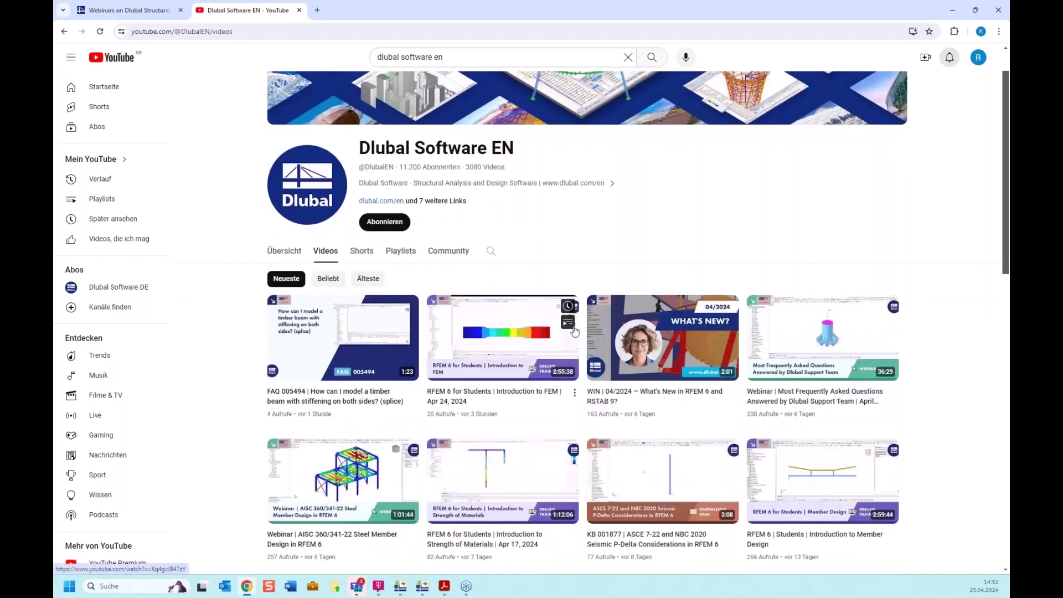
# Step: Switch back to the Acrobat presentation and advance through the further details slide to the closing slide on page 9
pyautogui.click(445, 588)
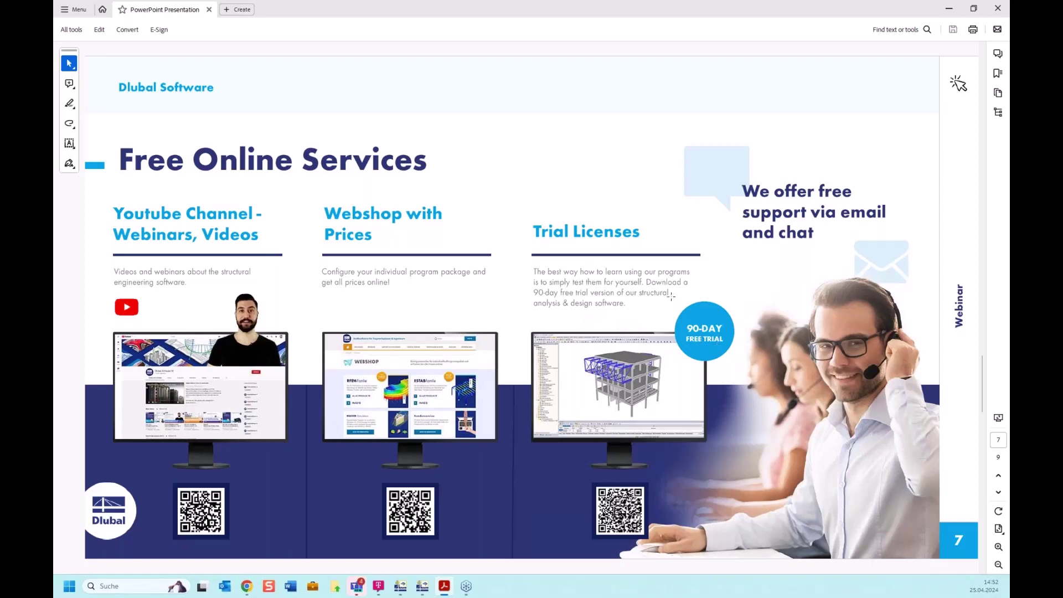
pyautogui.scroll(-1, 671, 296)
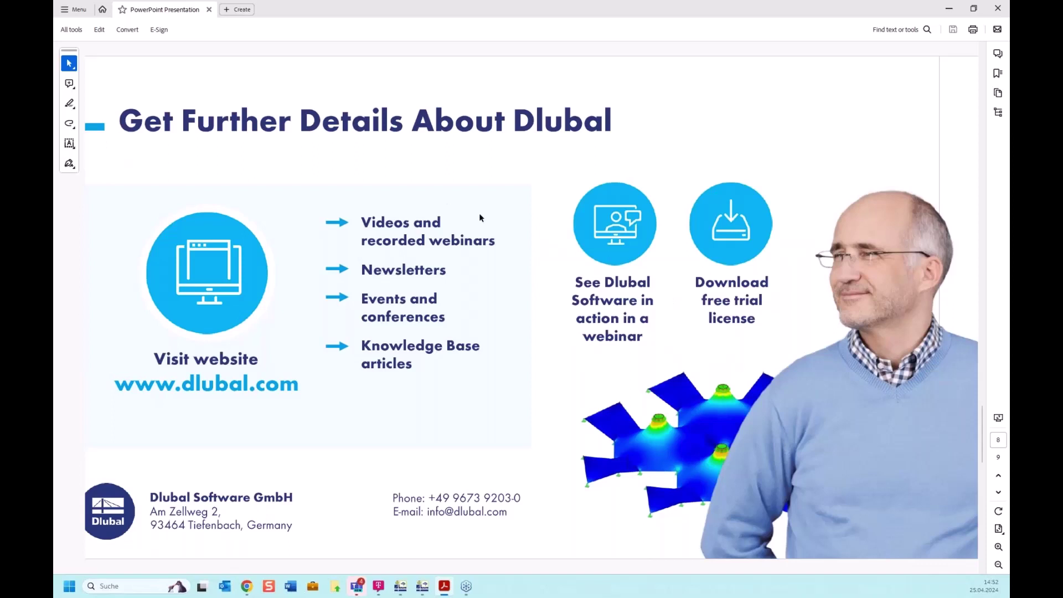
pyautogui.scroll(-1, 479, 214)
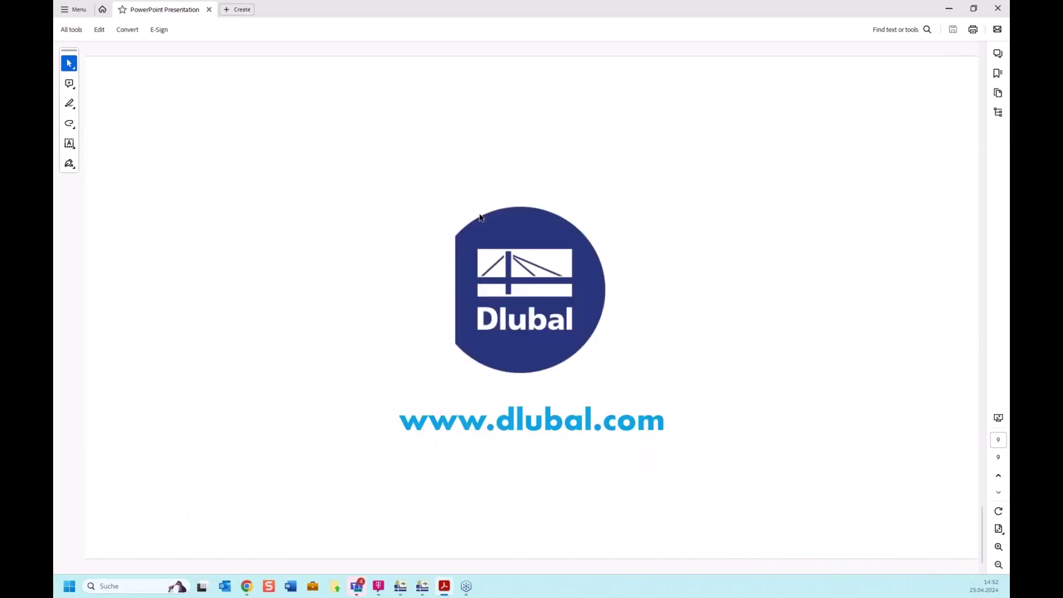